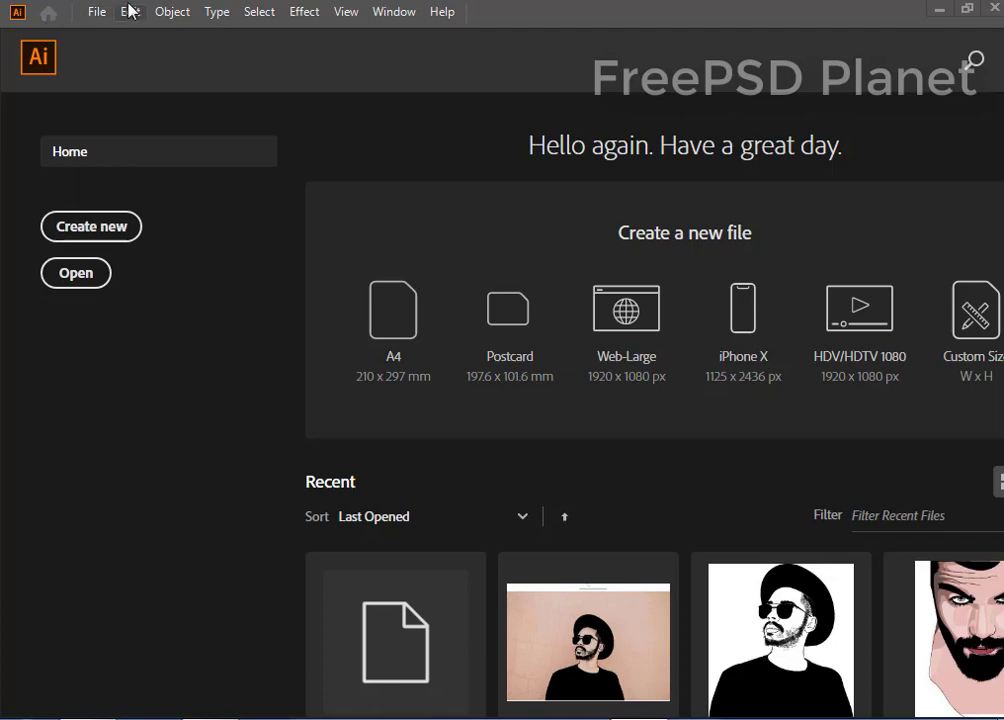
Step: Open etty-fidele-41Is0o6JMBk-unsplash.jpg from the Downloads folder
{"action": "left_click", "coordinate": [101, 12]}
{"action": "left_click", "coordinate": [133, 78]}
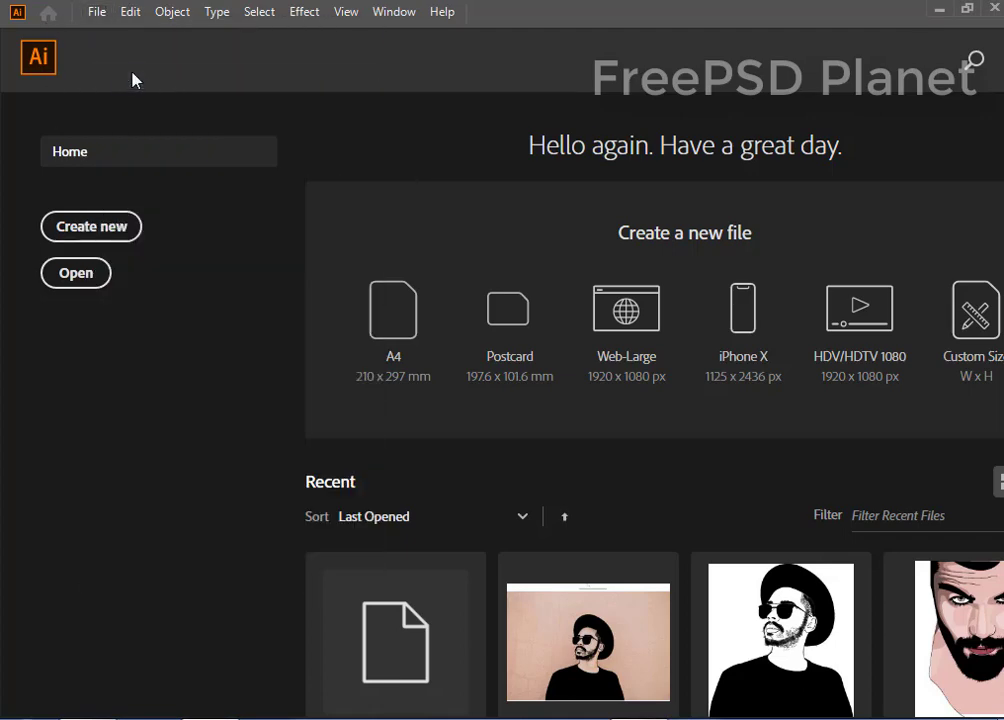
{"action": "left_click", "coordinate": [88, 177]}
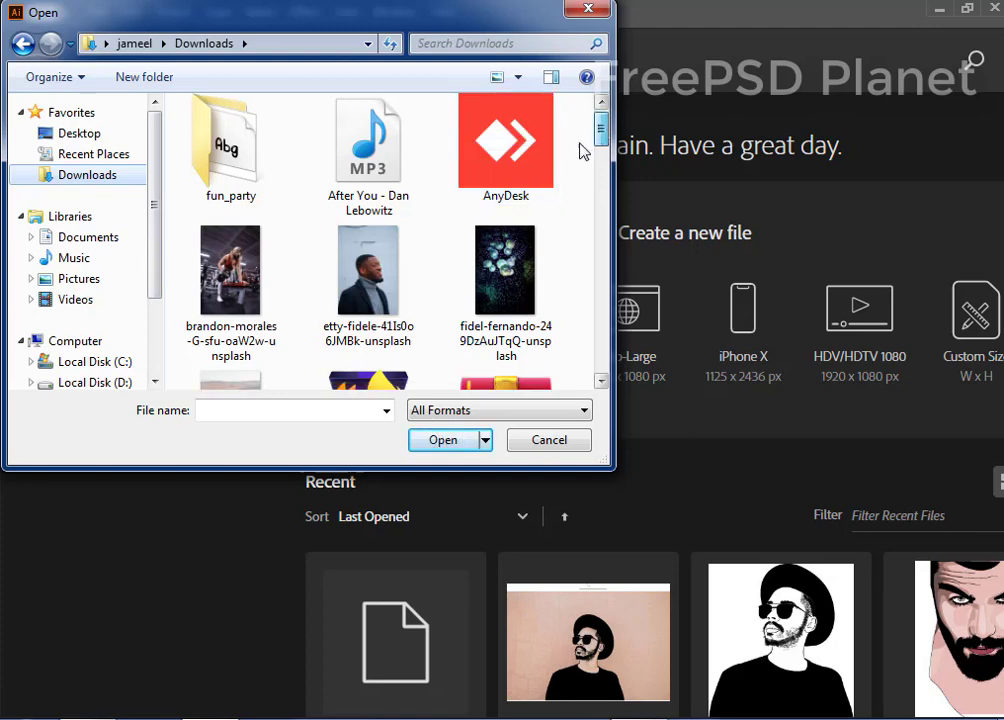
{"action": "left_click", "coordinate": [368, 278]}
{"action": "left_click", "coordinate": [445, 440]}
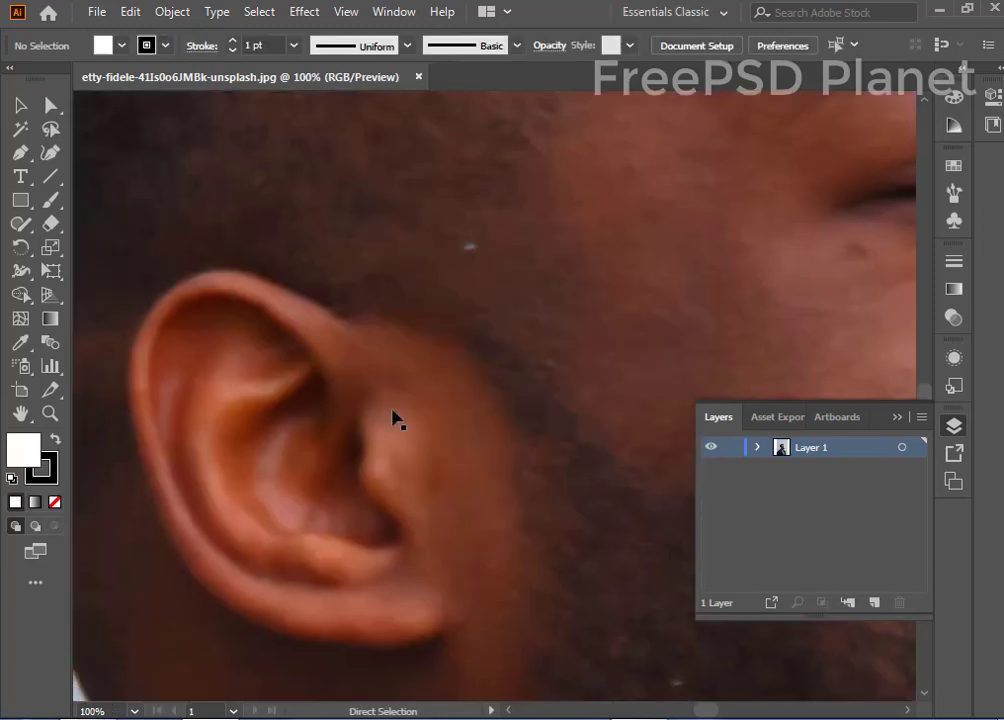
Step: Stretch all four artboard edges to the photo bounds, lock Layer 1 and add Layer 2
{"action": "key", "text": "ctrl+minus"}
{"action": "key", "text": "ctrl+minus"}
{"action": "key", "text": "ctrl+minus"}
{"action": "key", "text": "ctrl+minus"}
{"action": "key", "text": "ctrl+minus"}
{"action": "key", "text": "ctrl+minus"}
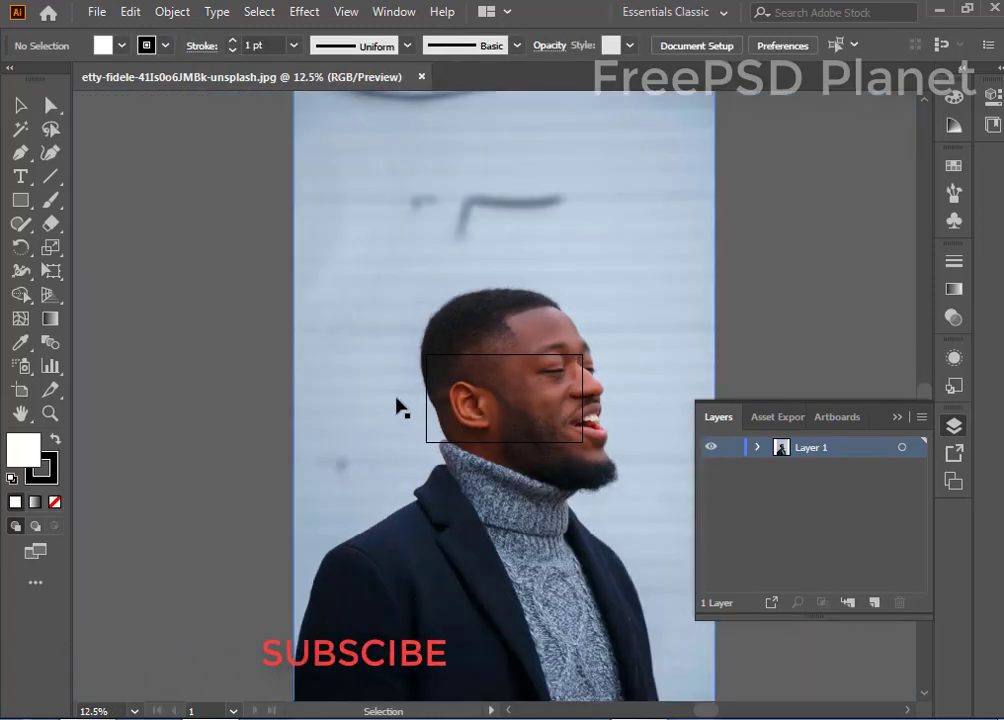
{"action": "key", "text": "shift+o"}
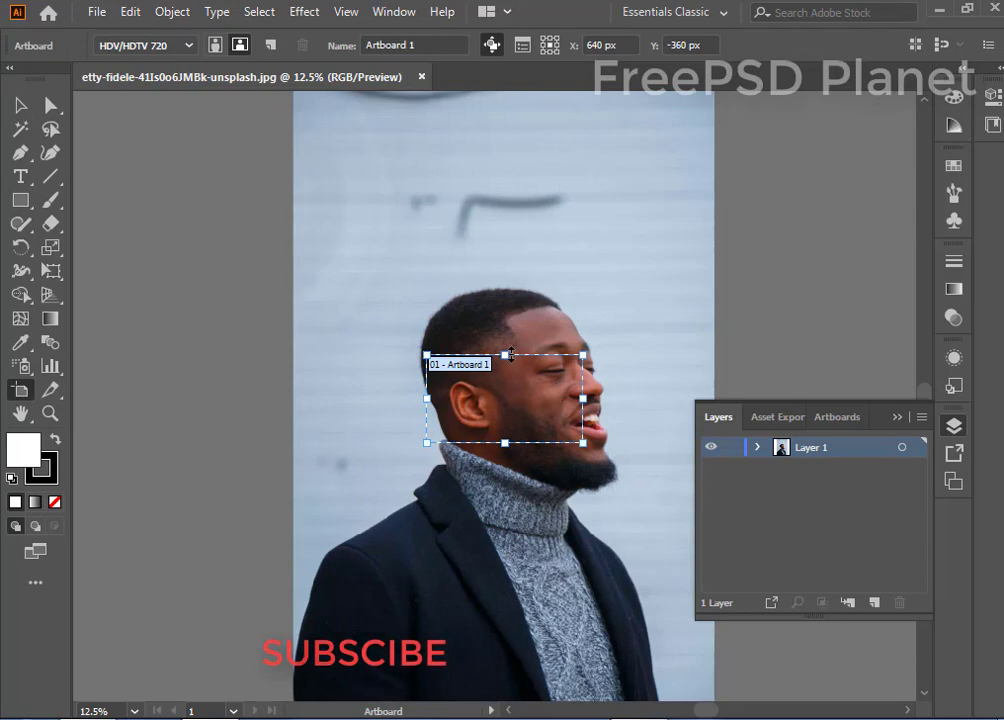
{"action": "left_click_drag", "start_coordinate": [507, 354], "coordinate": [507, 158]}
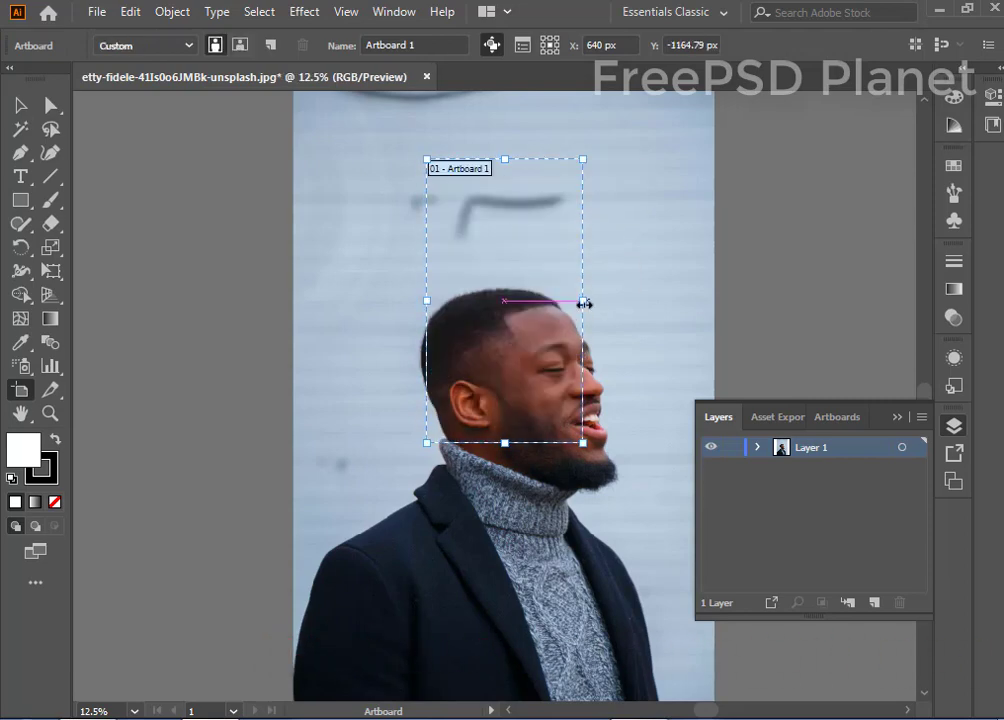
{"action": "left_click_drag", "start_coordinate": [583, 301], "coordinate": [715, 300]}
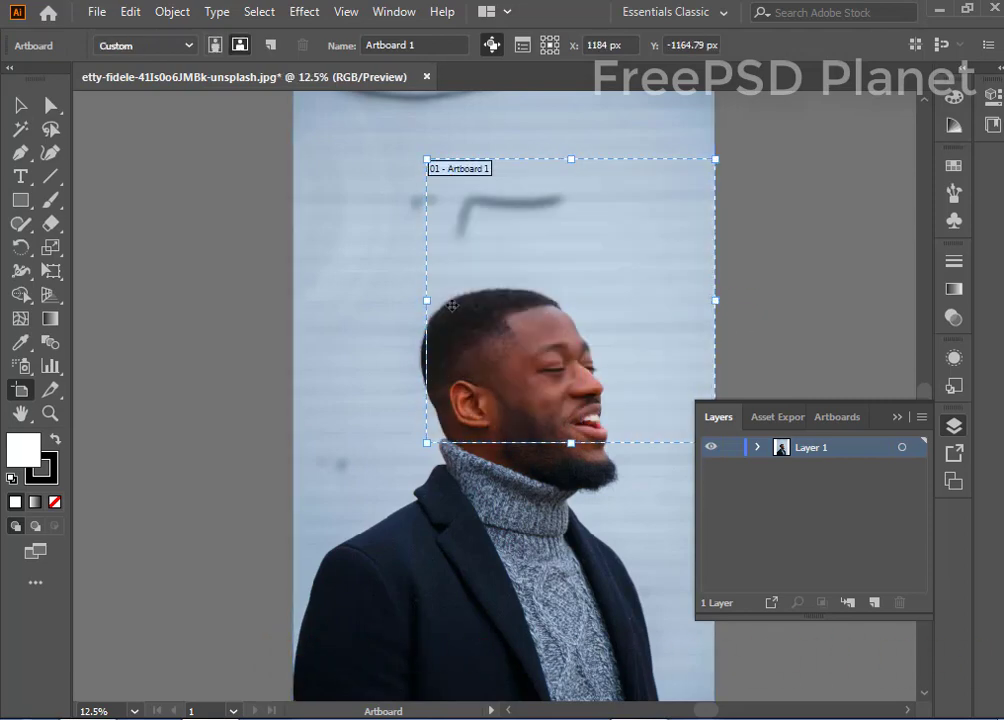
{"action": "left_click_drag", "start_coordinate": [427, 300], "coordinate": [294, 300]}
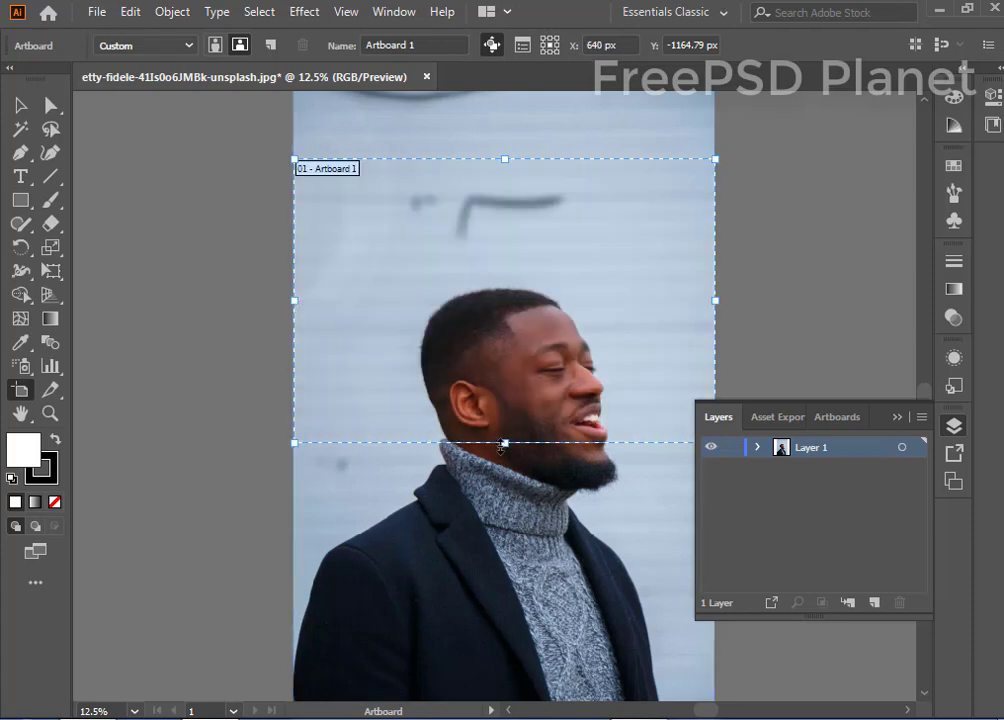
{"action": "left_click_drag", "start_coordinate": [505, 443], "coordinate": [504, 693]}
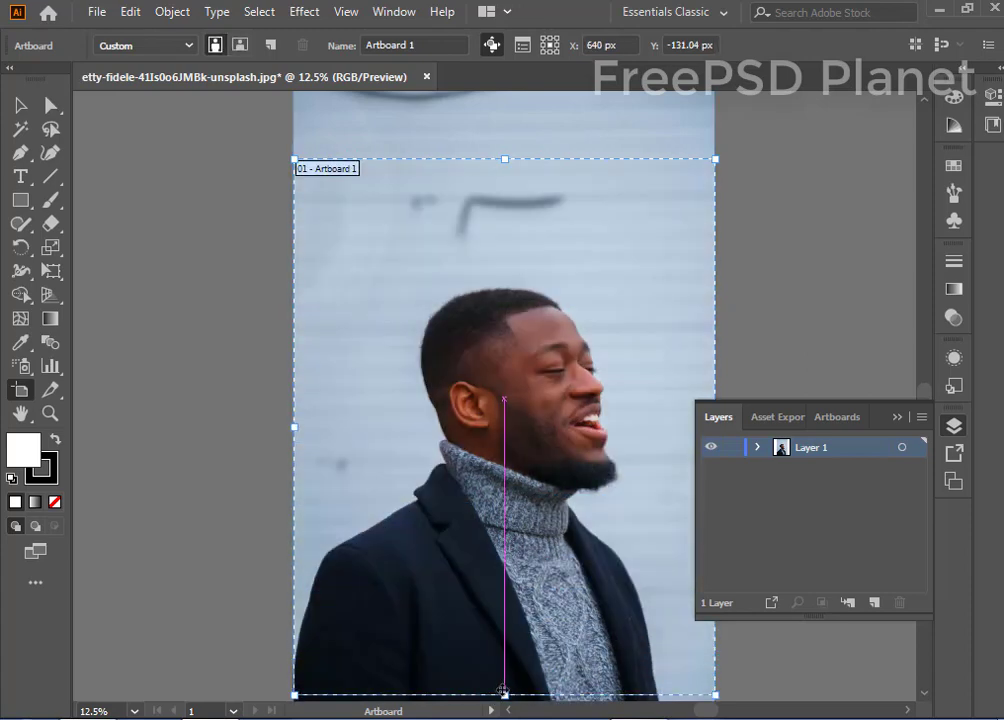
{"action": "left_click", "coordinate": [732, 448]}
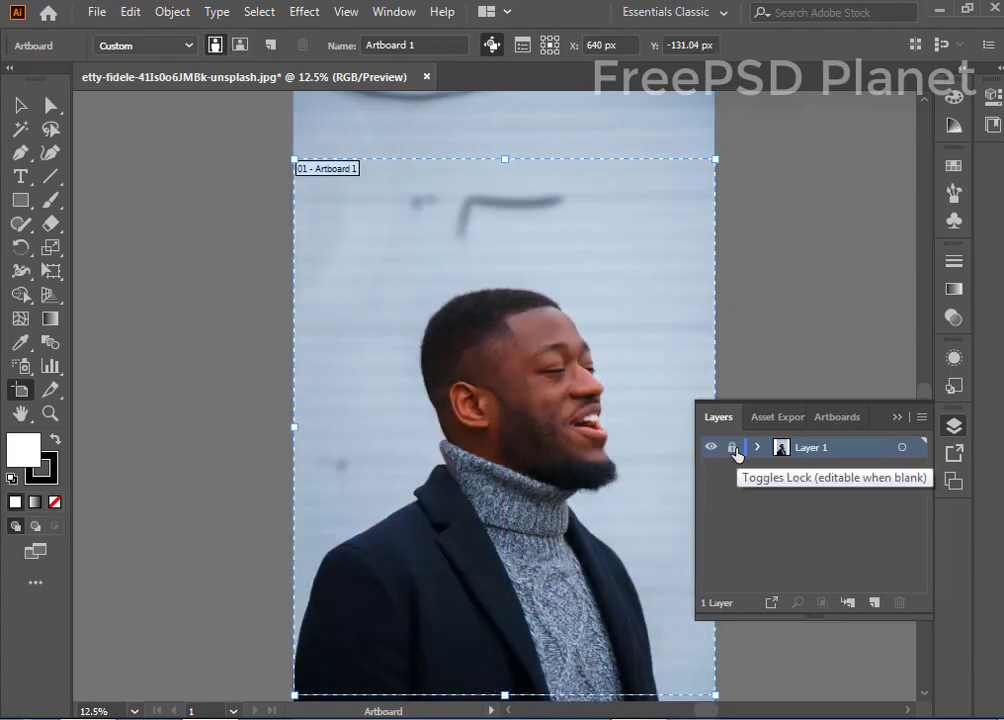
{"action": "left_click", "coordinate": [872, 603]}
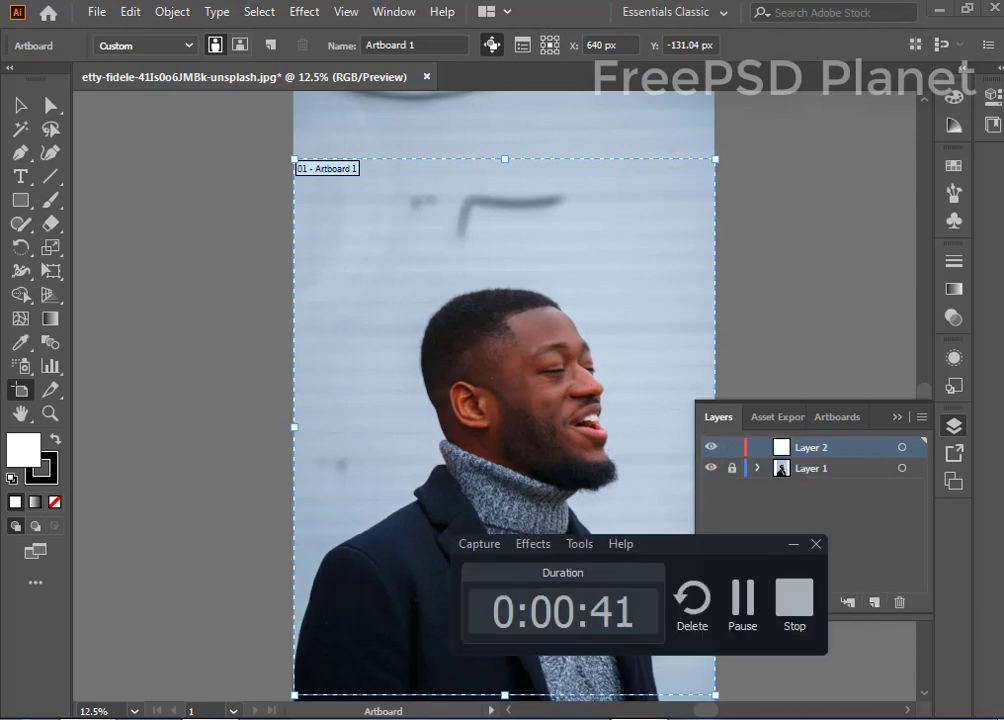
Step: Draw a long, very flat ellipse across the upper artboard, discarding a trial rectangle
{"action": "left_click", "coordinate": [20, 200]}
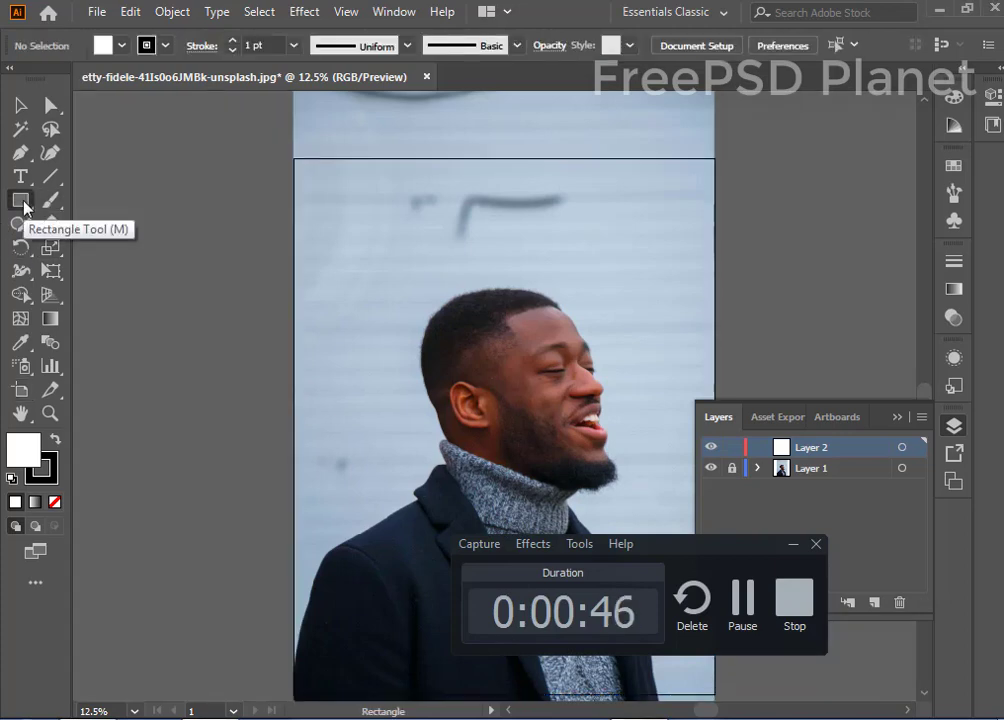
{"action": "left_click_drag", "start_coordinate": [238, 235], "coordinate": [863, 332]}
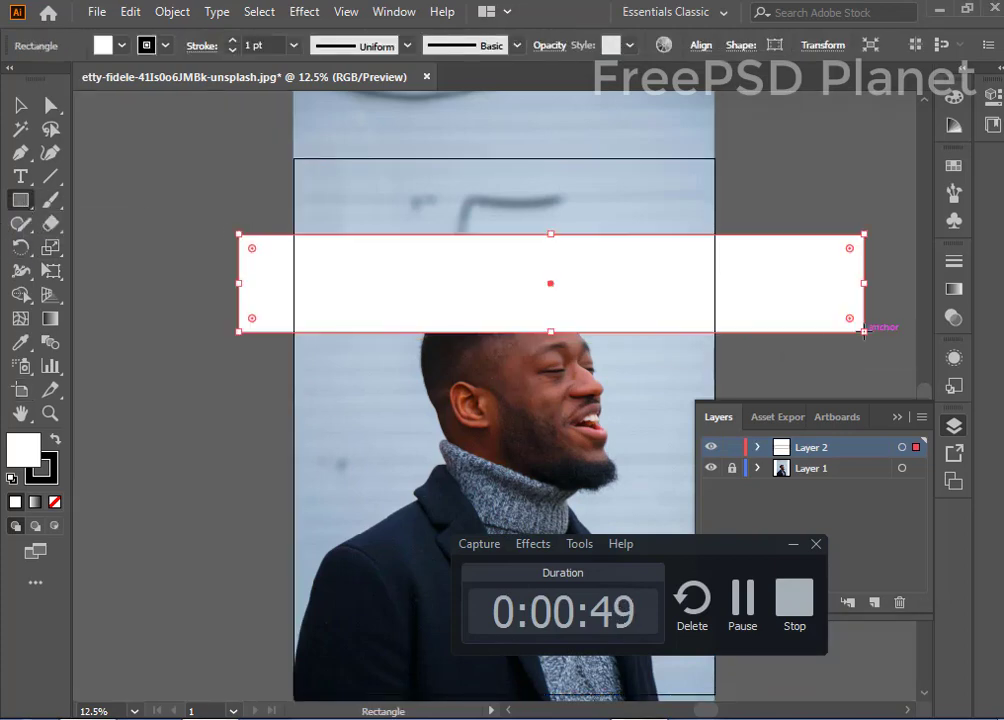
{"action": "key", "text": "ctrl+z"}
{"action": "left_click_drag", "start_coordinate": [20, 200], "coordinate": [100, 246]}
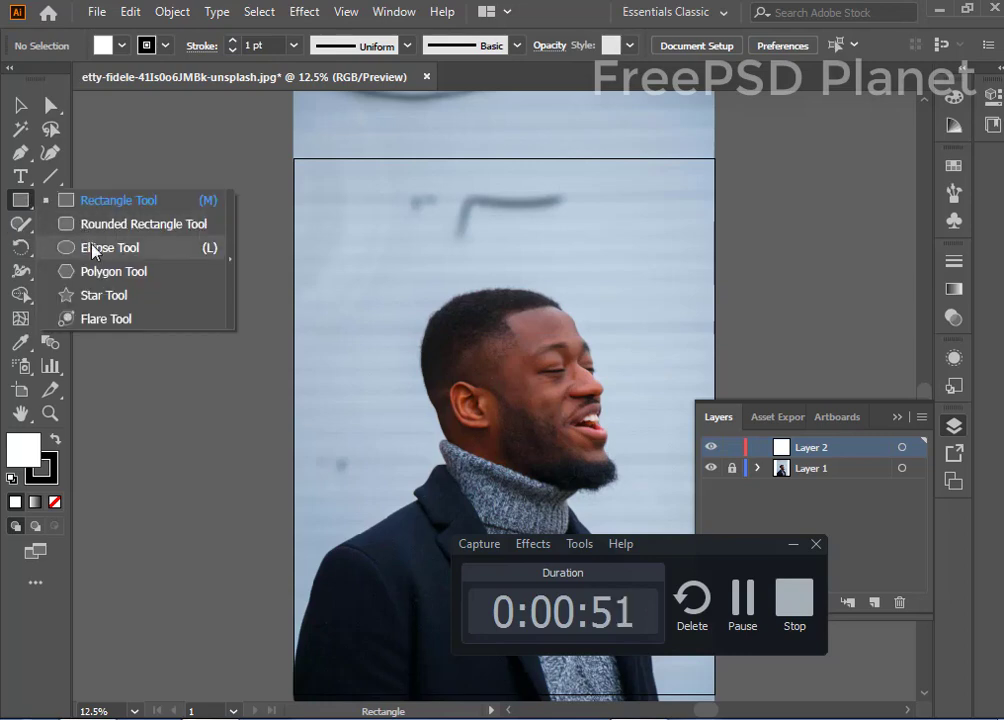
{"action": "left_click_drag", "start_coordinate": [237, 233], "coordinate": [863, 238]}
Step: Give the ellipse a black fill and no stroke, then zoom in on it
{"action": "left_click", "coordinate": [30, 462]}
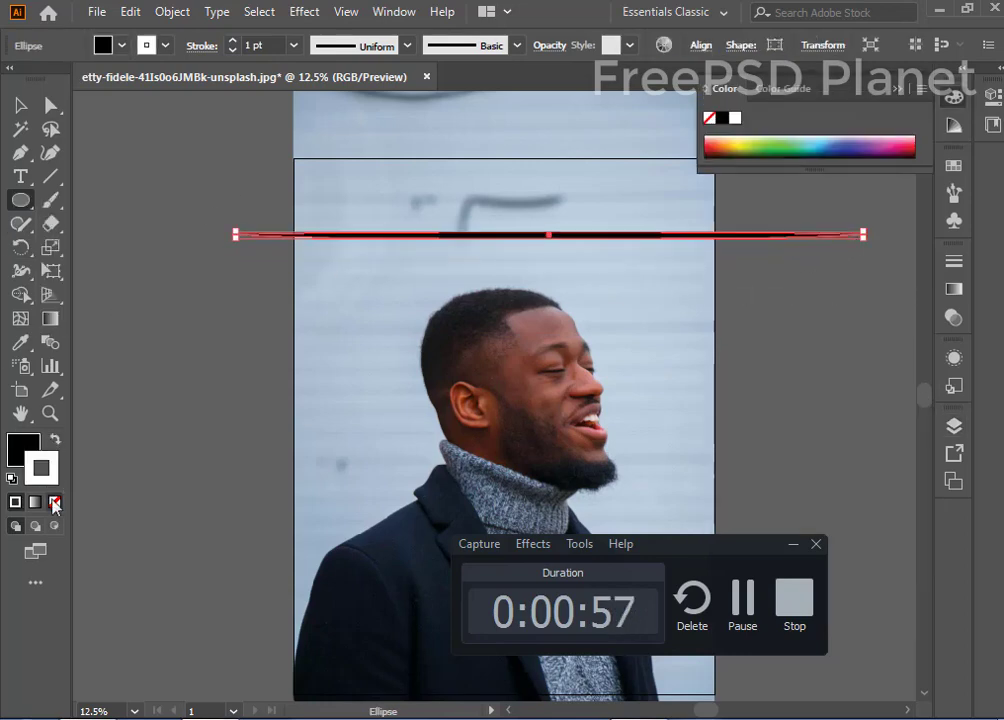
{"action": "left_click", "coordinate": [23, 450]}
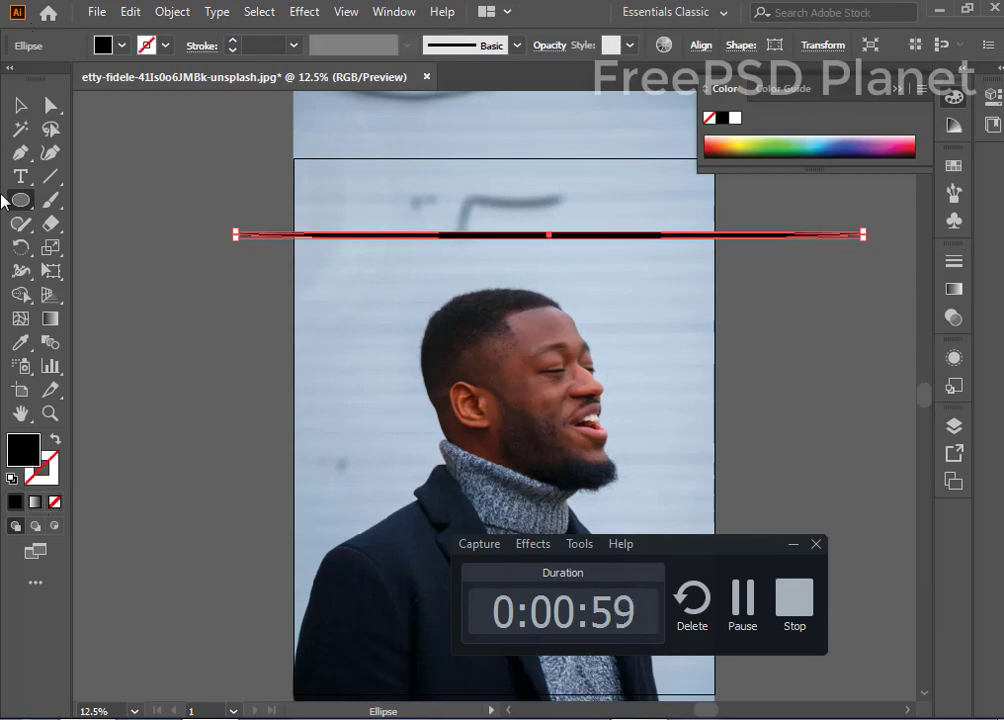
{"action": "left_click", "coordinate": [50, 413]}
{"action": "left_click_drag", "start_coordinate": [448, 161], "coordinate": [659, 406]}
{"action": "left_click_drag", "start_coordinate": [421, 238], "coordinate": [600, 366]}
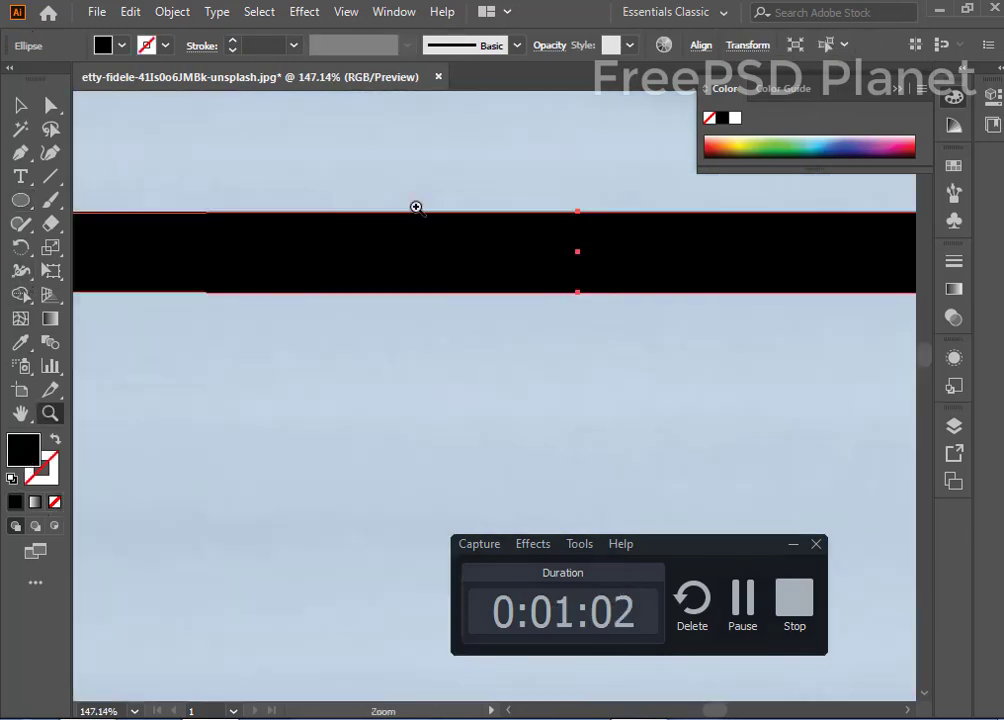
{"action": "left_click_drag", "start_coordinate": [416, 207], "coordinate": [497, 318]}
Step: Flatten the black ellipse into a hair-thin sliver by dragging its top handle and anchor down
{"action": "left_click", "coordinate": [20, 104]}
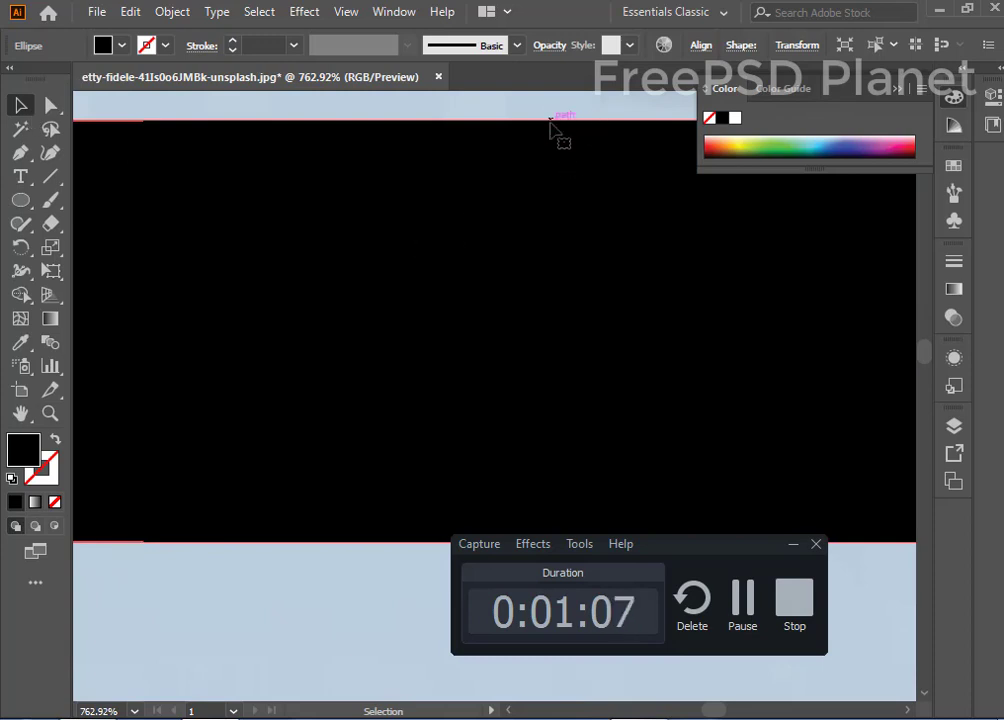
{"action": "scroll", "coordinate": [707, 435], "scroll_direction": "down", "scroll_amount": 2}
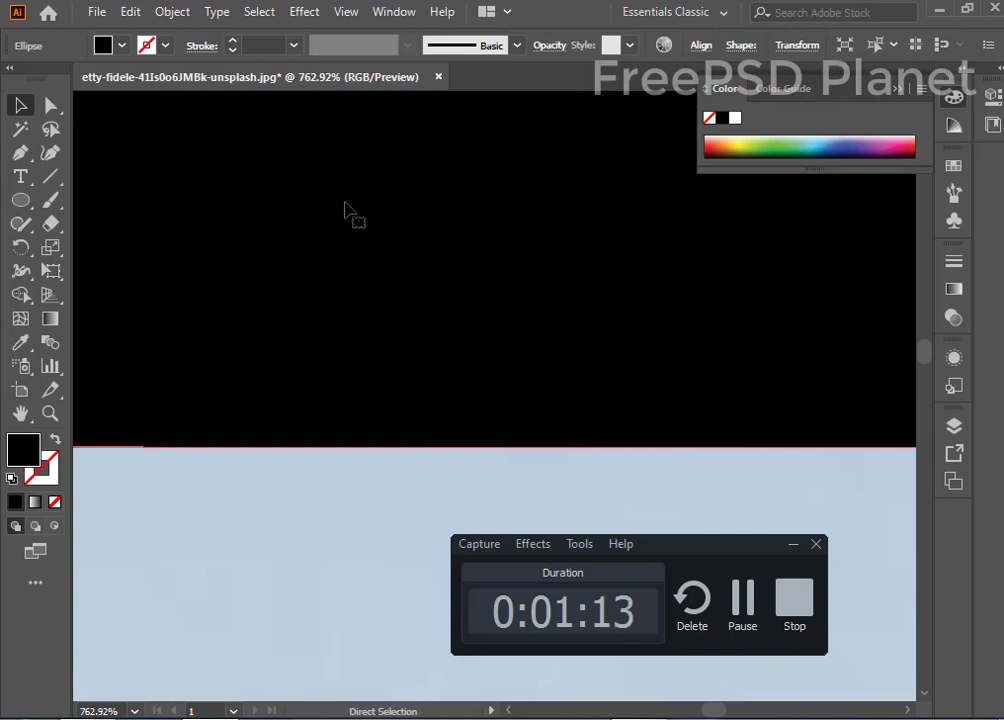
{"action": "key", "text": "ctrl+minus"}
{"action": "key", "text": "ctrl+minus"}
{"action": "left_click_drag", "start_coordinate": [493, 286], "coordinate": [459, 502]}
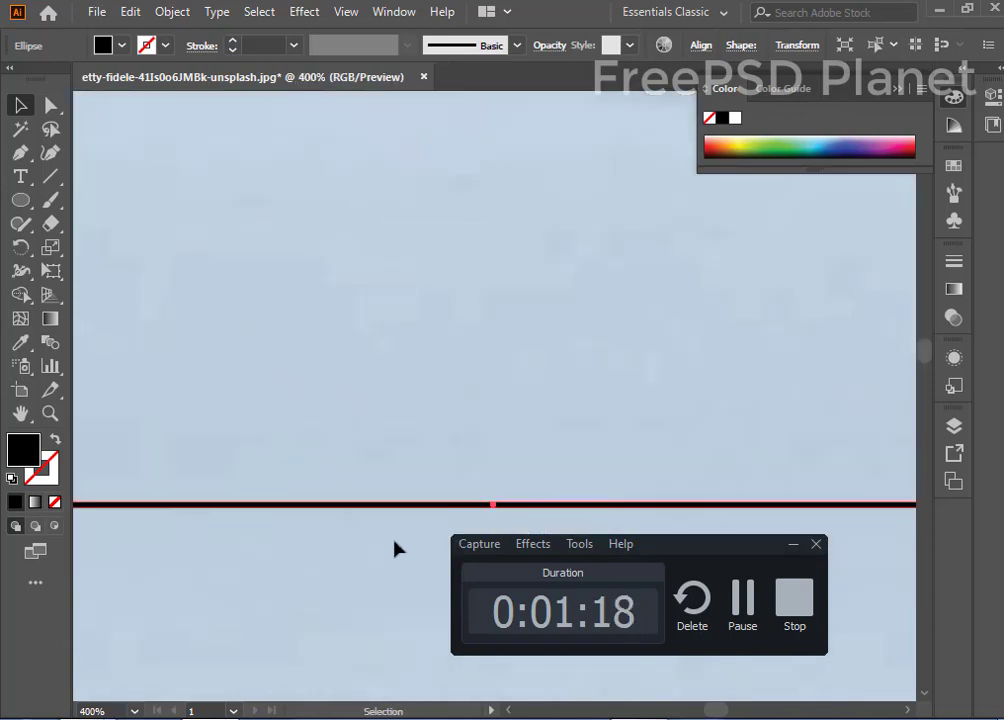
{"action": "left_click", "coordinate": [385, 459]}
{"action": "left_click", "coordinate": [395, 506]}
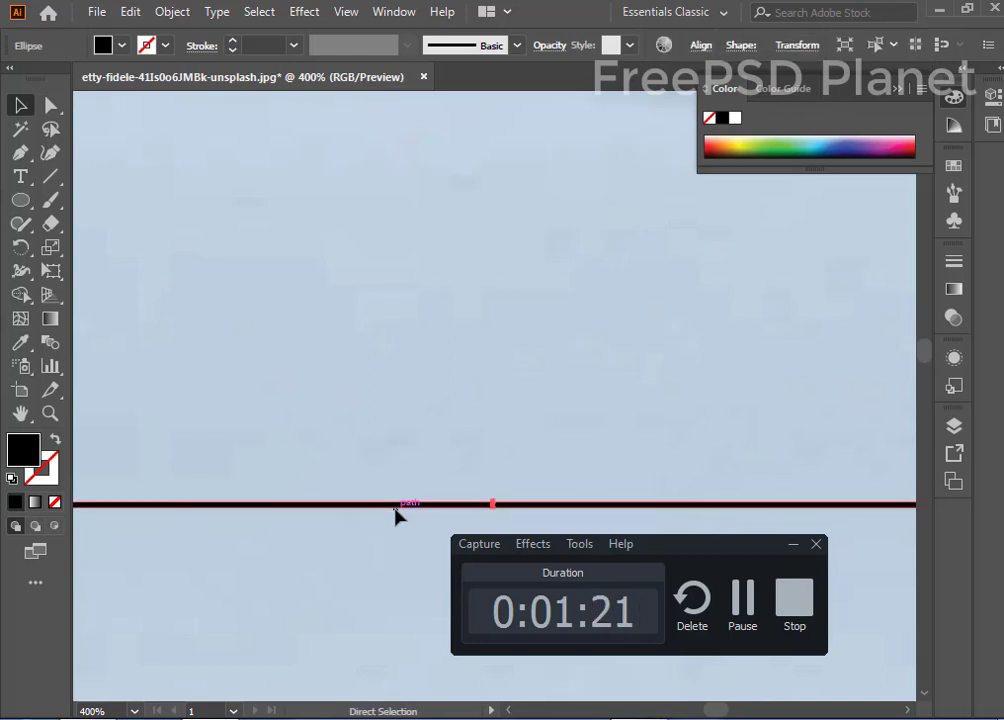
{"action": "key", "text": "ctrl+plus"}
{"action": "key", "text": "ctrl+plus"}
{"action": "key", "text": "ctrl+plus"}
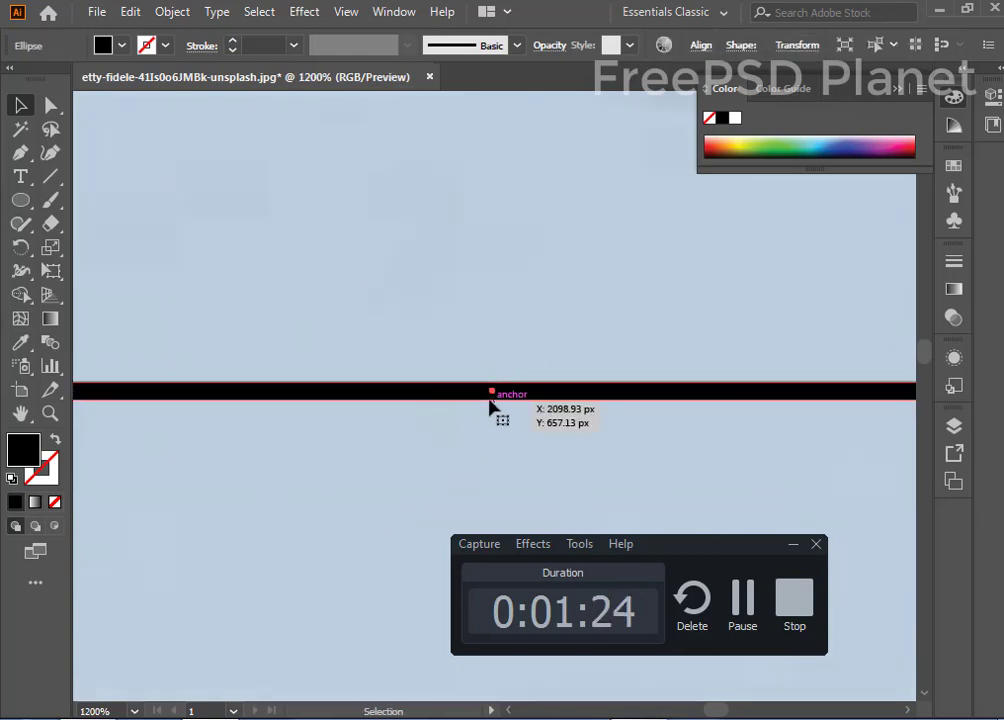
{"action": "key", "text": "ctrl+plus"}
{"action": "key", "text": "ctrl+plus"}
{"action": "key", "text": "ctrl+plus"}
{"action": "key", "text": "ctrl+plus"}
{"action": "key", "text": "ctrl+plus"}
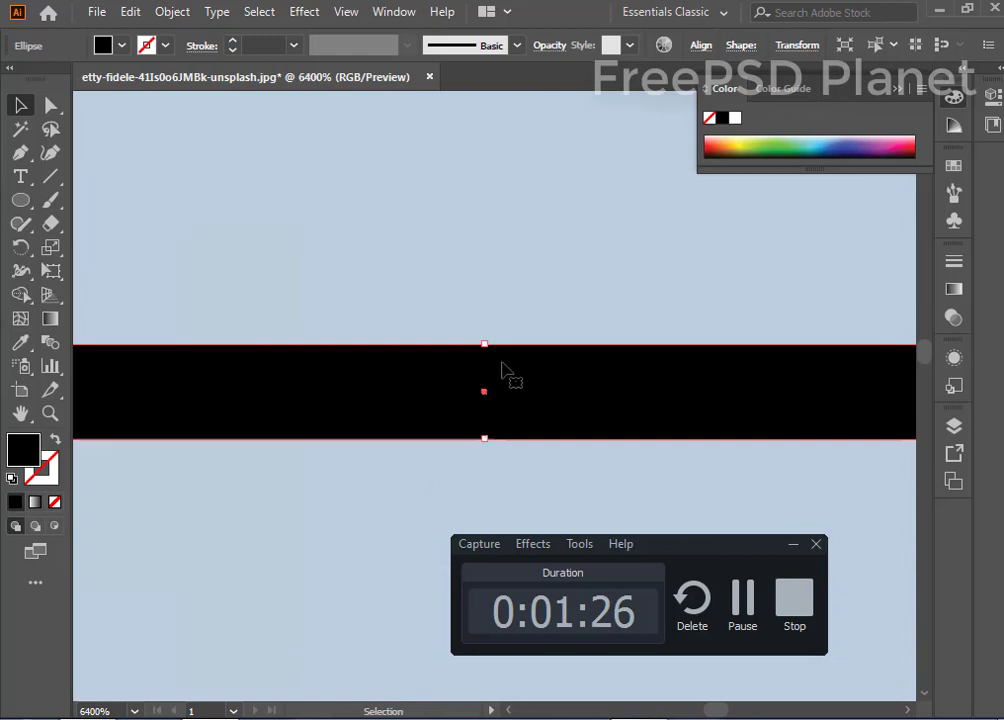
{"action": "left_click_drag", "start_coordinate": [485, 344], "coordinate": [485, 414]}
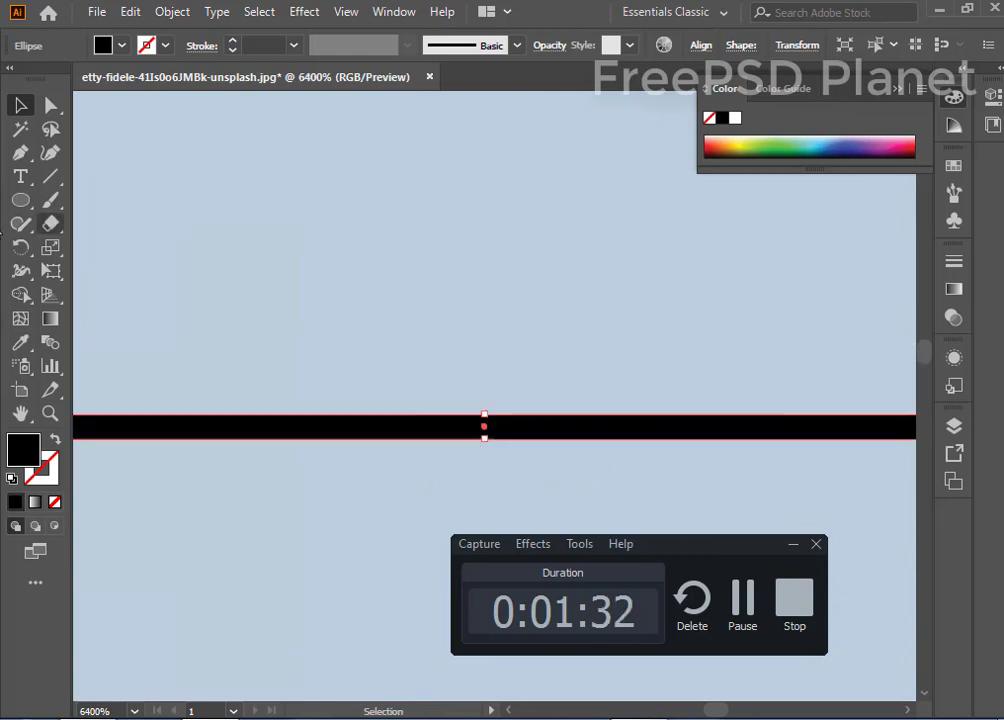
{"action": "left_click", "coordinate": [50, 199]}
Step: Save the thin black sliver as a new Art Brush with default settings
{"action": "left_click", "coordinate": [518, 45]}
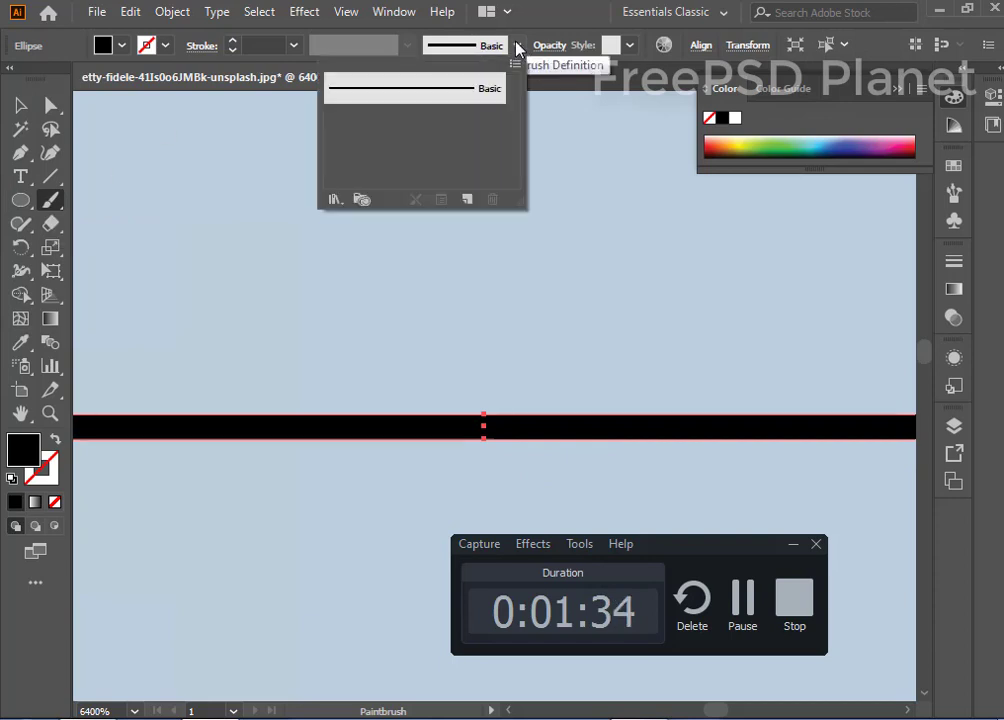
{"action": "left_click", "coordinate": [383, 50]}
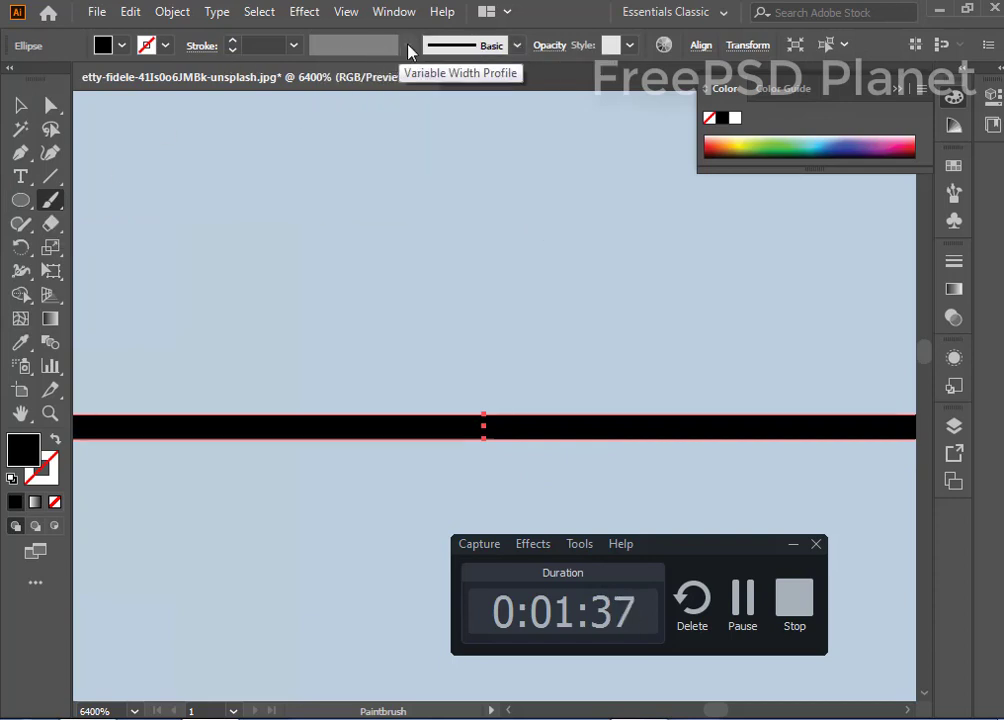
{"action": "left_click", "coordinate": [518, 45]}
{"action": "left_click", "coordinate": [465, 200]}
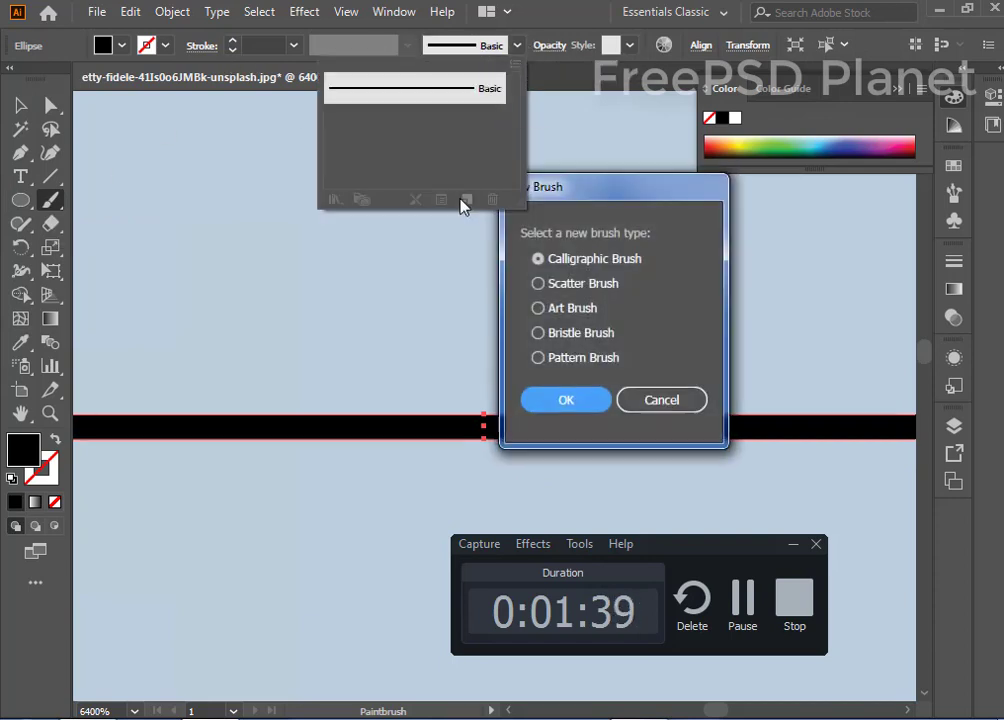
{"action": "left_click", "coordinate": [538, 308]}
{"action": "left_click", "coordinate": [566, 400]}
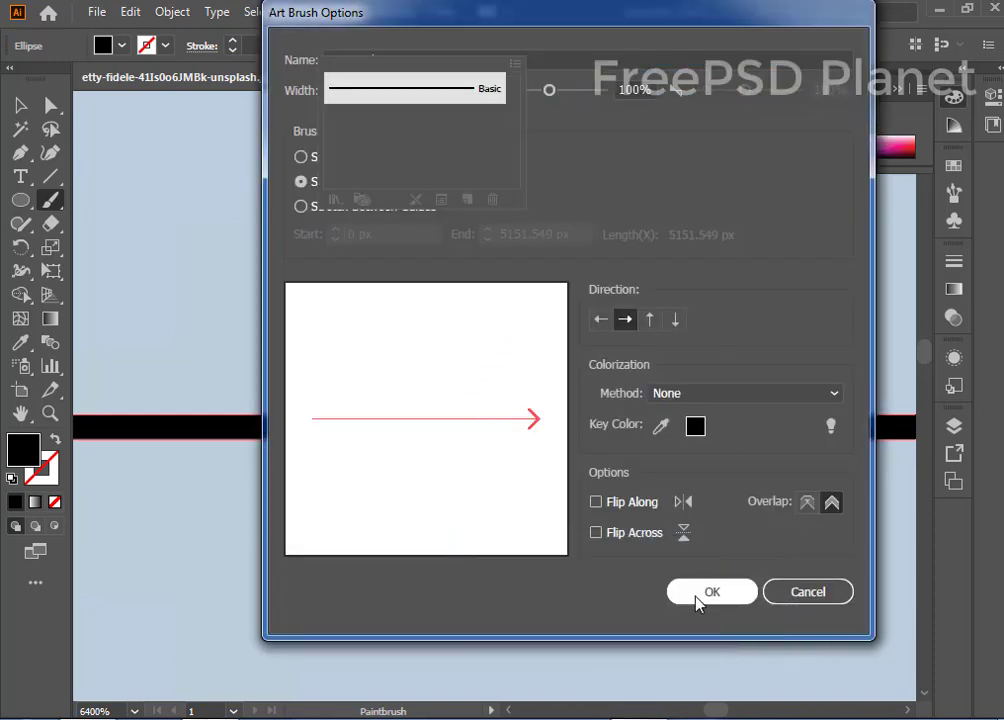
{"action": "left_click", "coordinate": [700, 594]}
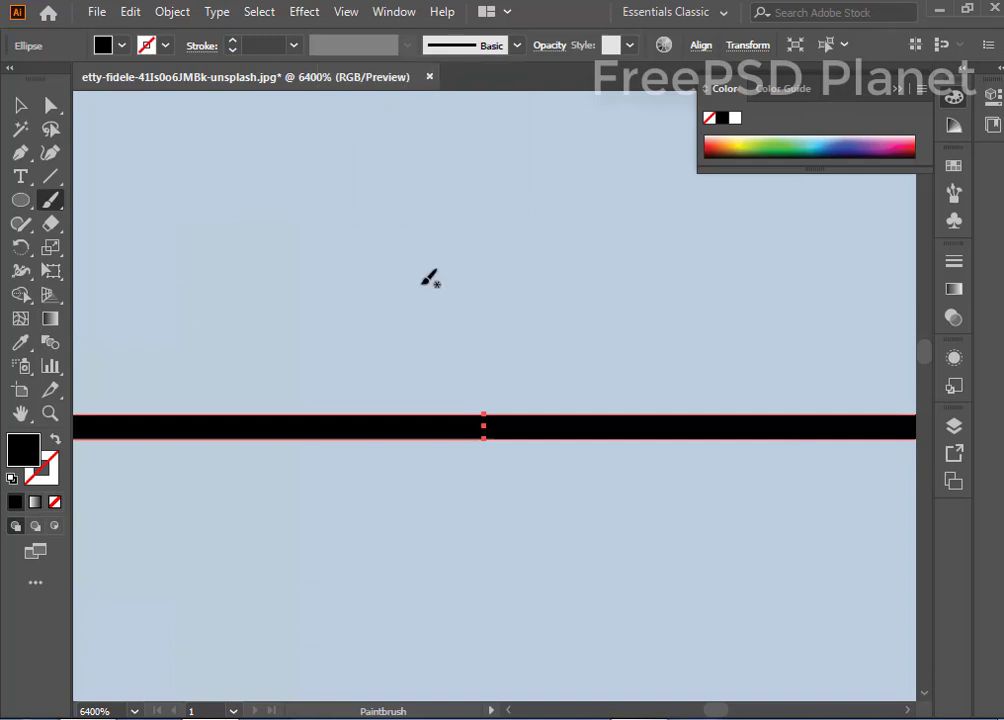
Step: Paint several tapered practice strokes, switching the brush weight to 0.25 pt
{"action": "left_click_drag", "start_coordinate": [510, 228], "coordinate": [180, 266]}
{"action": "left_click_drag", "start_coordinate": [337, 306], "coordinate": [659, 292]}
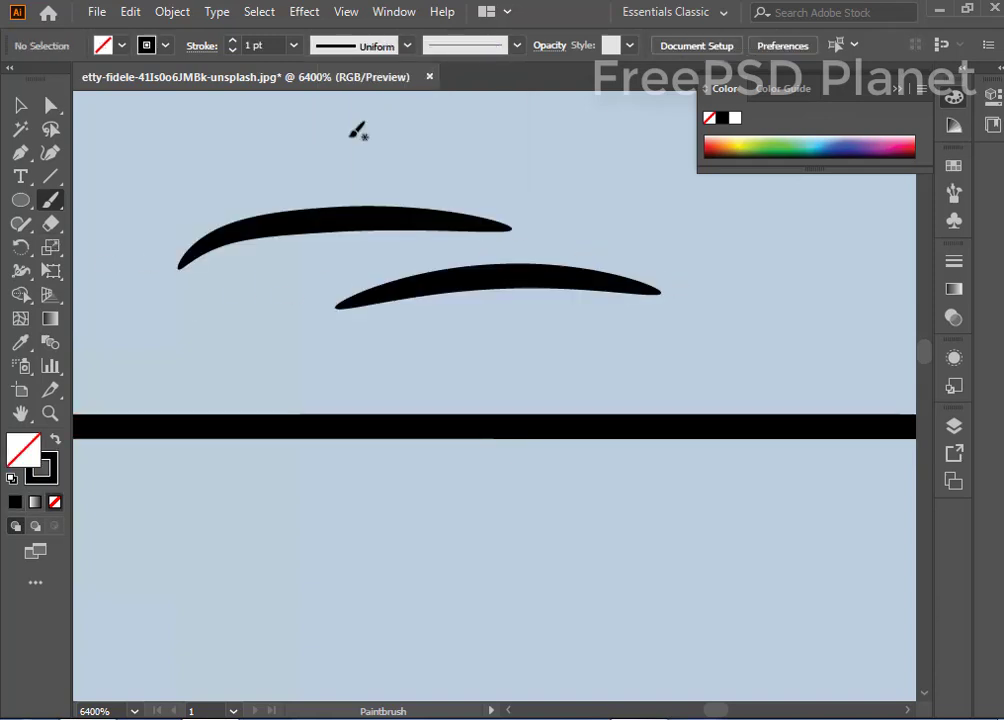
{"action": "left_click", "coordinate": [292, 45]}
{"action": "left_click", "coordinate": [304, 63]}
{"action": "left_click_drag", "start_coordinate": [157, 170], "coordinate": [444, 150]}
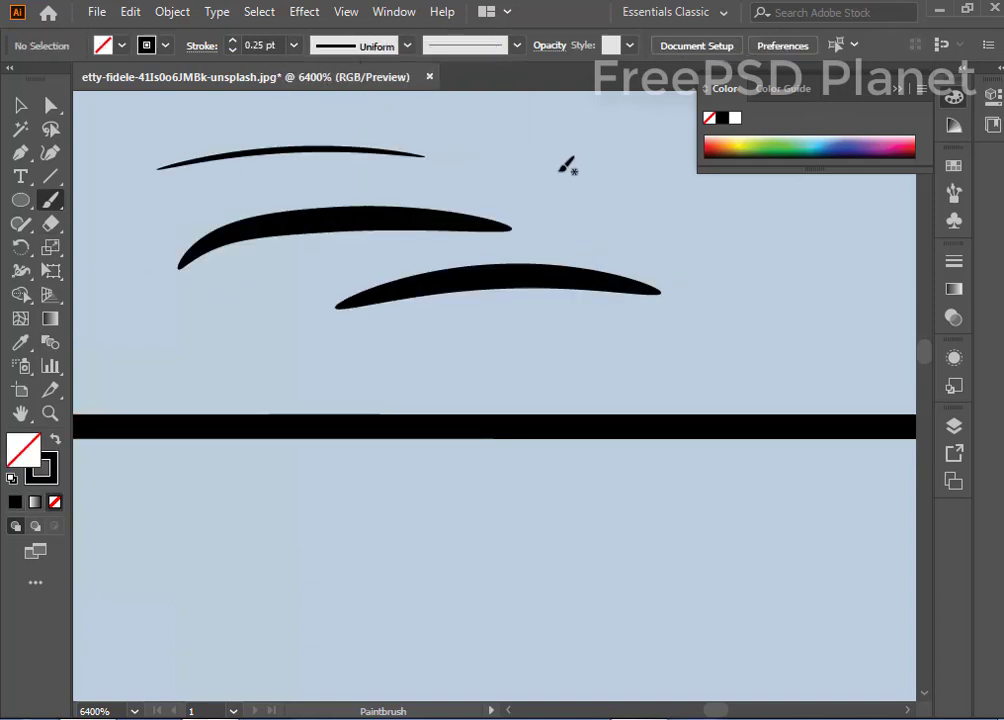
{"action": "left_click_drag", "start_coordinate": [560, 170], "coordinate": [467, 192]}
{"action": "left_click_drag", "start_coordinate": [597, 211], "coordinate": [520, 250]}
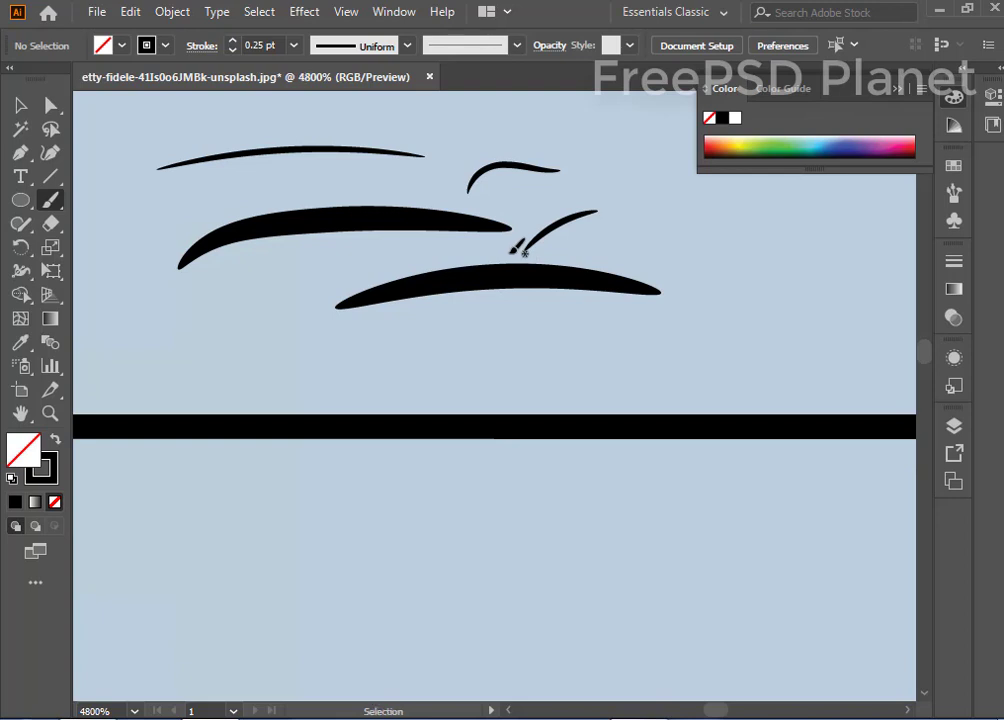
{"action": "key", "text": "ctrl+minus"}
{"action": "key", "text": "ctrl+minus"}
{"action": "key", "text": "ctrl+minus"}
{"action": "key", "text": "ctrl+minus"}
{"action": "key", "text": "ctrl+minus"}
{"action": "key", "text": "ctrl+minus"}
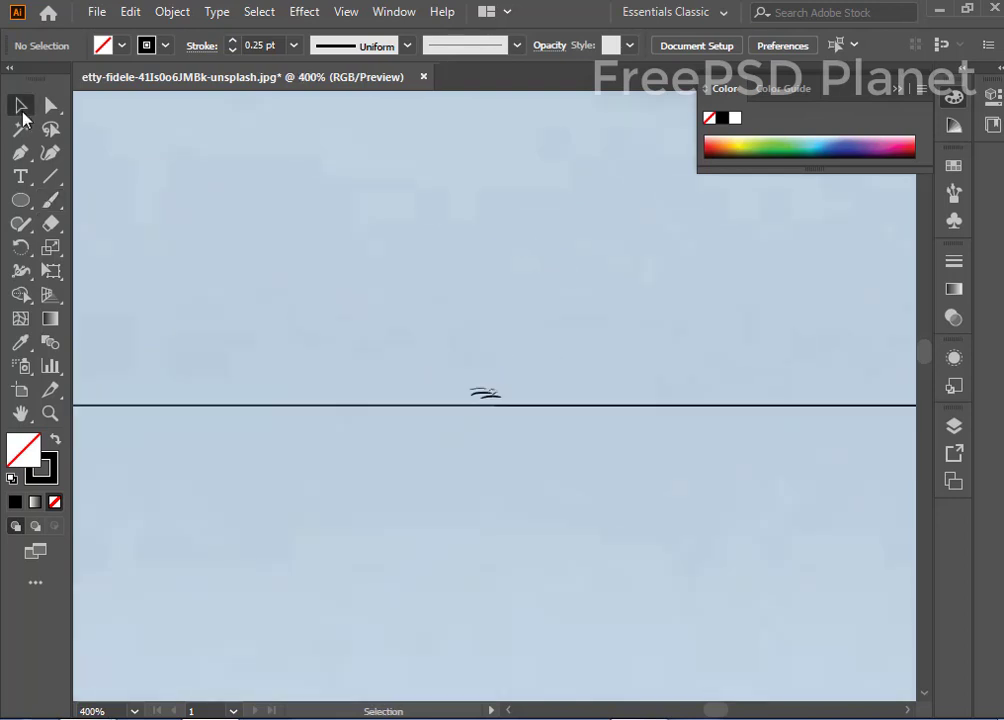
Step: Delete the test line and practice strokes, then view the photo at 50%
{"action": "left_click", "coordinate": [21, 106]}
{"action": "left_click_drag", "start_coordinate": [435, 267], "coordinate": [605, 542]}
{"action": "key", "text": "Delete"}
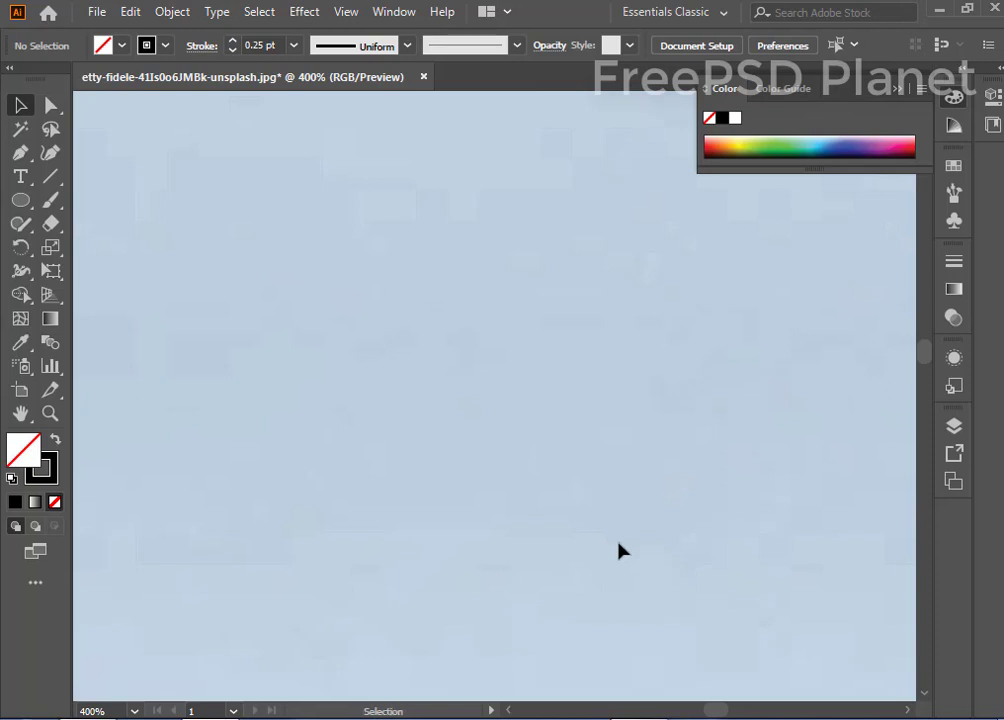
{"action": "key", "text": "space"}
{"action": "key", "text": "ctrl+minus"}
{"action": "key", "text": "ctrl+minus"}
{"action": "key", "text": "ctrl+minus"}
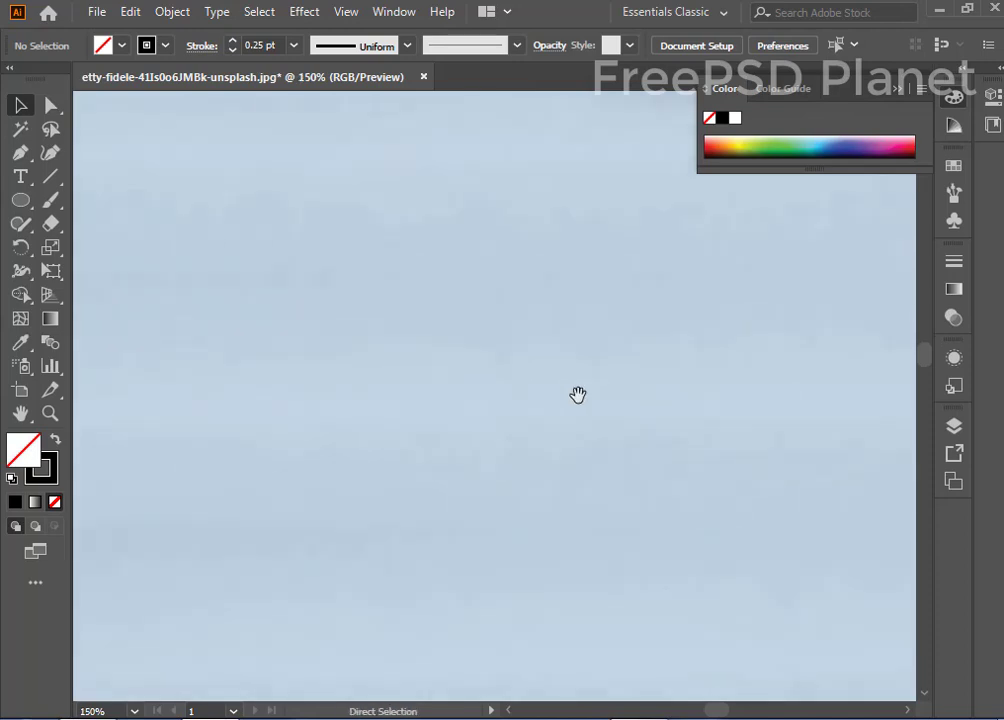
{"action": "key", "text": "ctrl+minus"}
{"action": "key", "text": "ctrl+minus"}
{"action": "key", "text": "ctrl+minus"}
{"action": "key", "text": "ctrl+minus"}
{"action": "key", "text": "ctrl+plus"}
{"action": "key", "text": "ctrl+plus"}
{"action": "key", "text": "ctrl+plus"}
{"action": "key", "text": "ctrl+plus"}
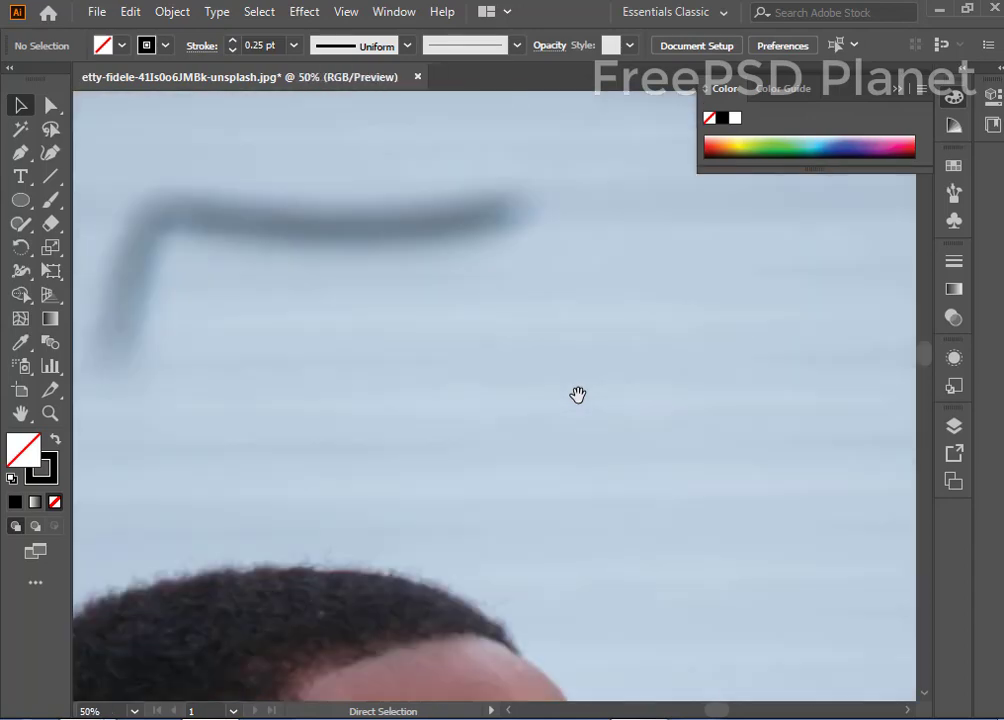
{"action": "scroll", "coordinate": [627, 403], "scroll_direction": "down", "scroll_amount": 4}
{"action": "scroll", "coordinate": [527, 374], "scroll_direction": "down", "scroll_amount": 2}
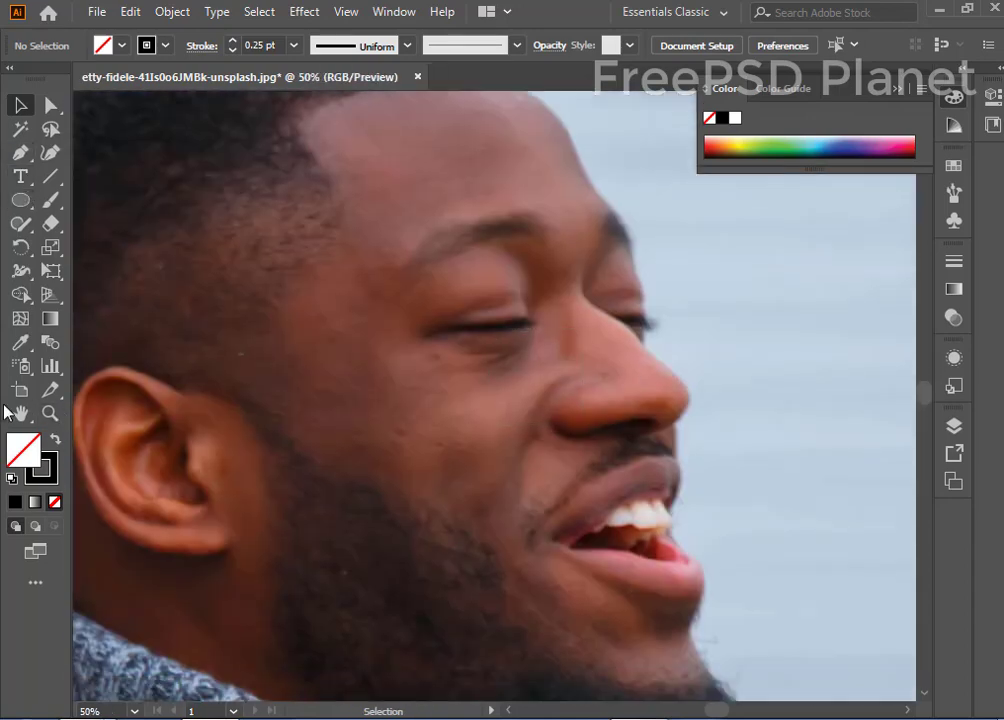
Step: Trace the underside and tip of the nose with a 0.75 pt brush stroke
{"action": "left_click", "coordinate": [50, 199]}
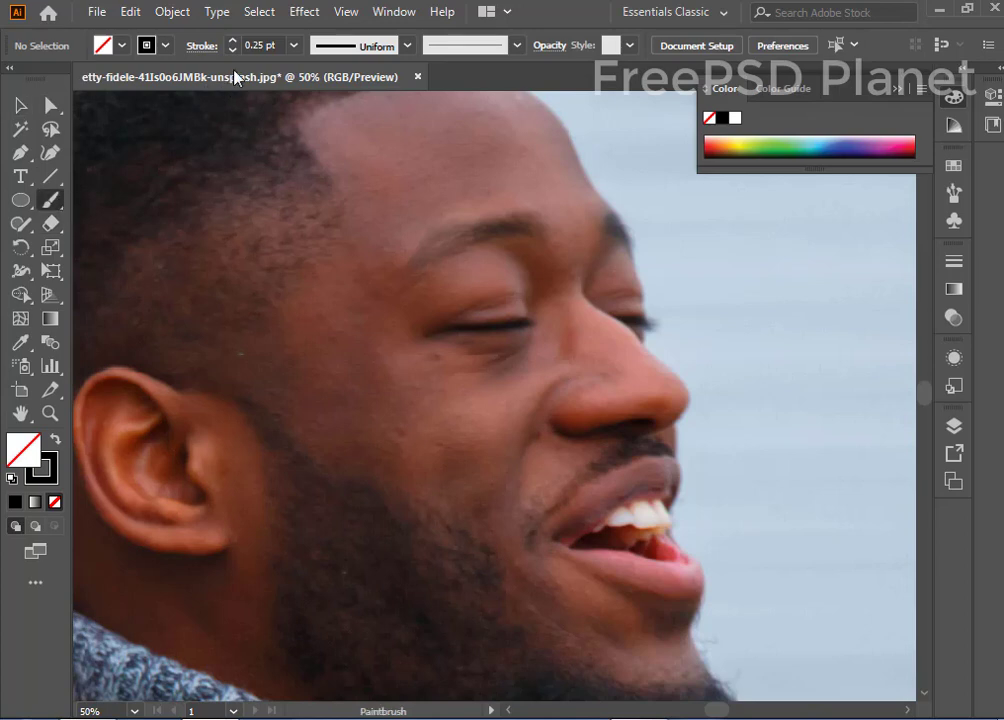
{"action": "left_click", "coordinate": [293, 45]}
{"action": "left_click", "coordinate": [278, 50]}
{"action": "left_click_drag", "start_coordinate": [655, 421], "coordinate": [640, 424]}
{"action": "key", "text": "ctrl+z"}
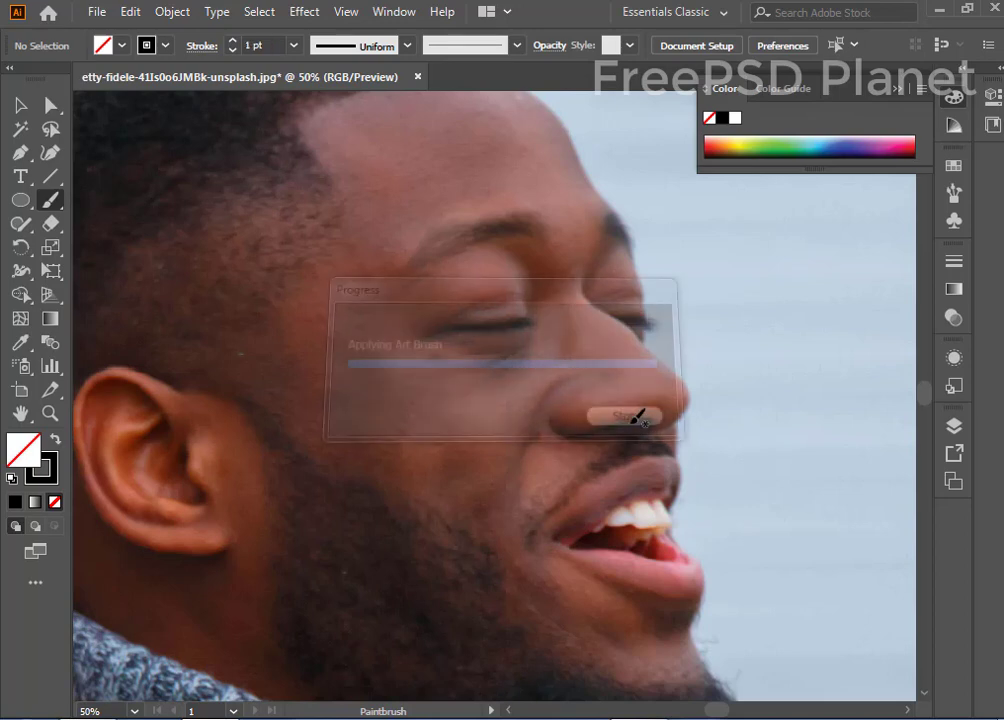
{"action": "left_click", "coordinate": [293, 45]}
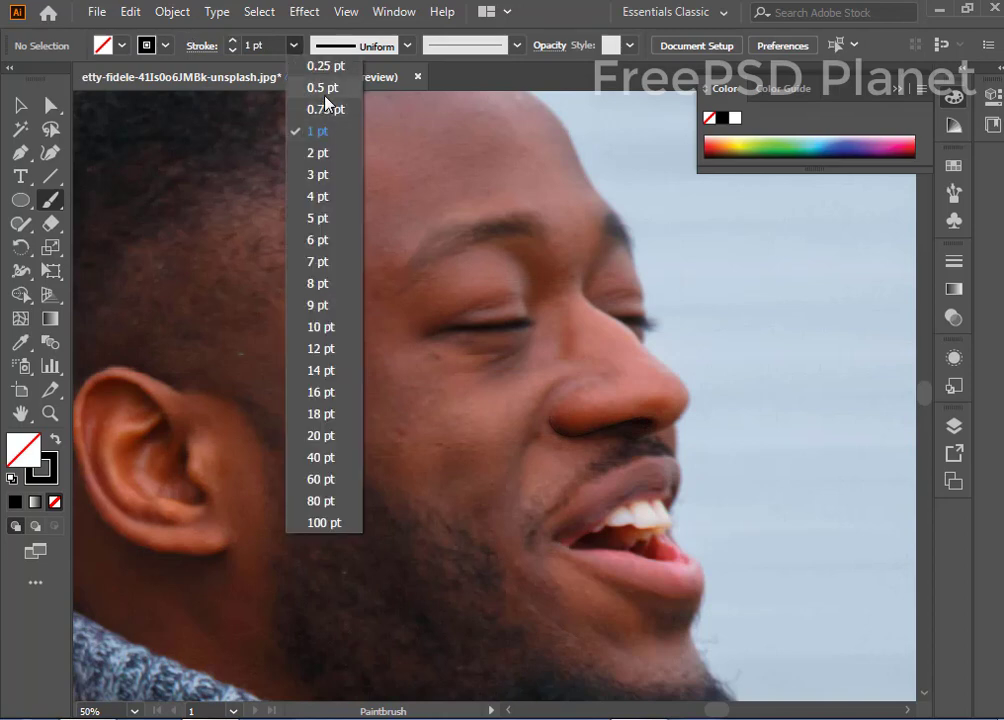
{"action": "left_click", "coordinate": [328, 107]}
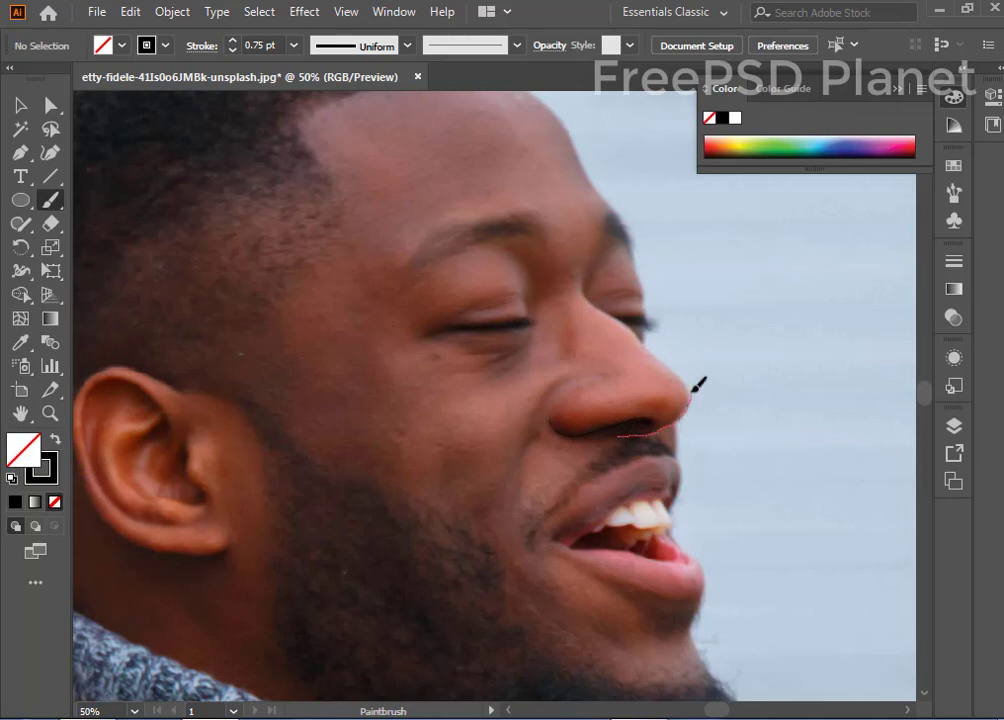
{"action": "left_click_drag", "start_coordinate": [657, 346], "coordinate": [660, 342]}
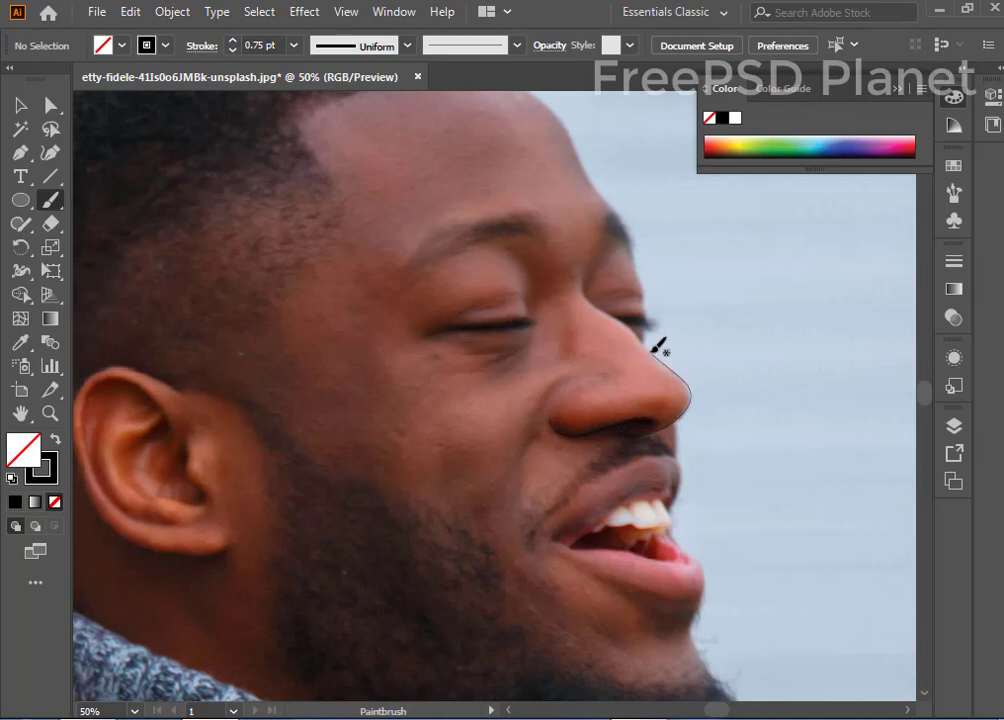
Step: Toggle the photo layer to check the nose line, then set the nose outline to 1 pt
{"action": "left_click", "coordinate": [955, 427]}
{"action": "left_click", "coordinate": [710, 469]}
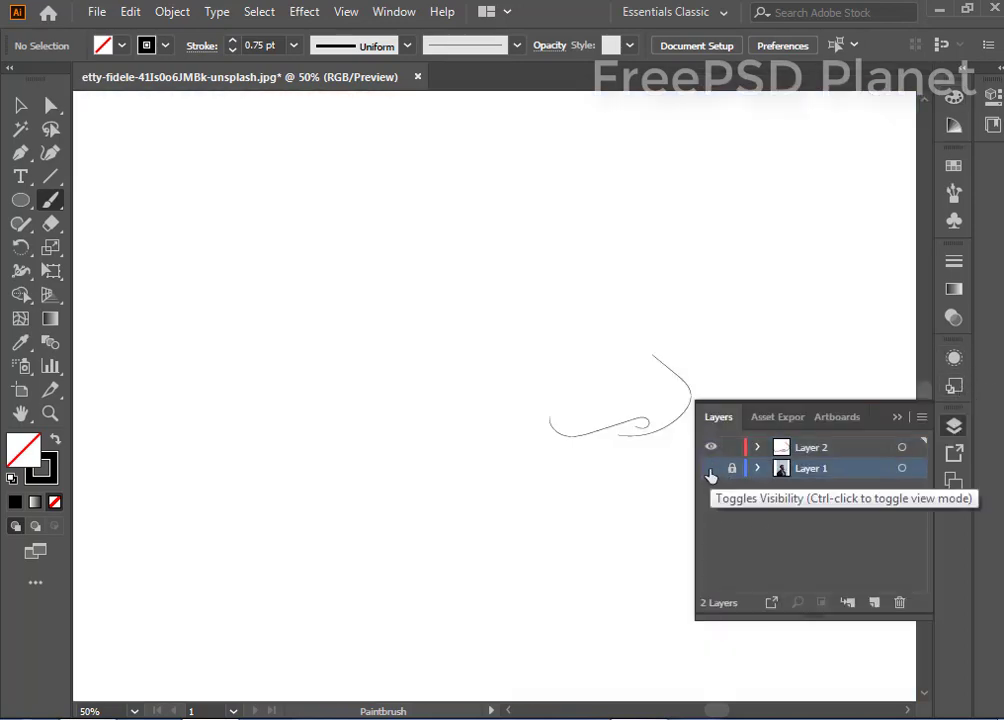
{"action": "left_click", "coordinate": [710, 469]}
{"action": "left_click", "coordinate": [20, 104]}
{"action": "left_click_drag", "start_coordinate": [537, 299], "coordinate": [690, 480]}
{"action": "left_click", "coordinate": [294, 45]}
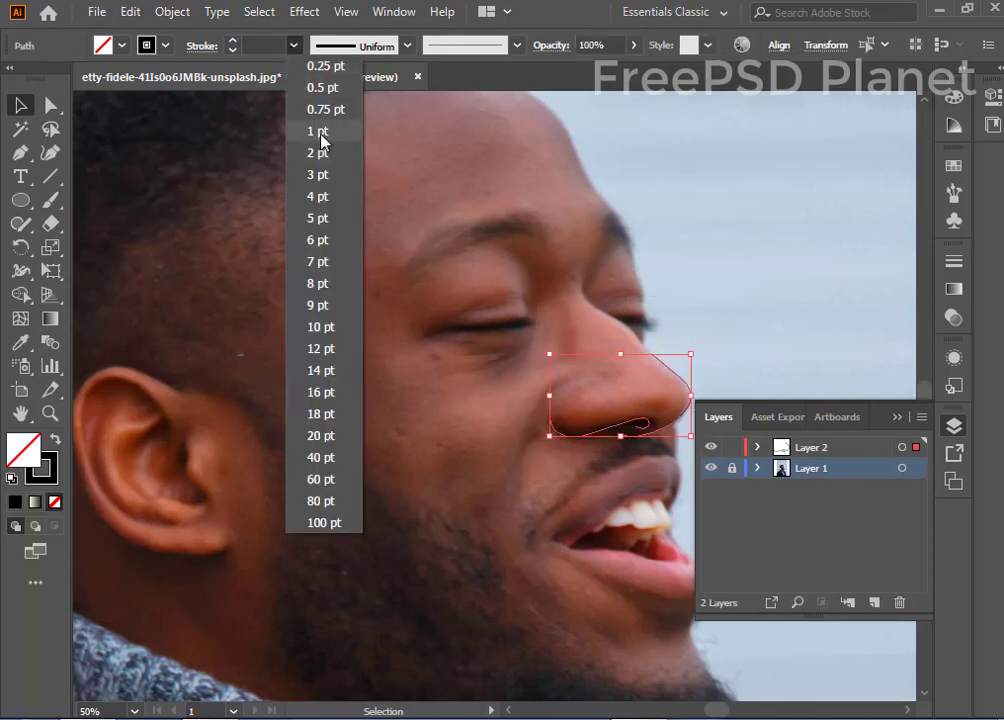
{"action": "left_click", "coordinate": [305, 128]}
Step: Thicken the nose outline to about 7 pt using the stroke weight spinner
{"action": "left_click", "coordinate": [540, 442]}
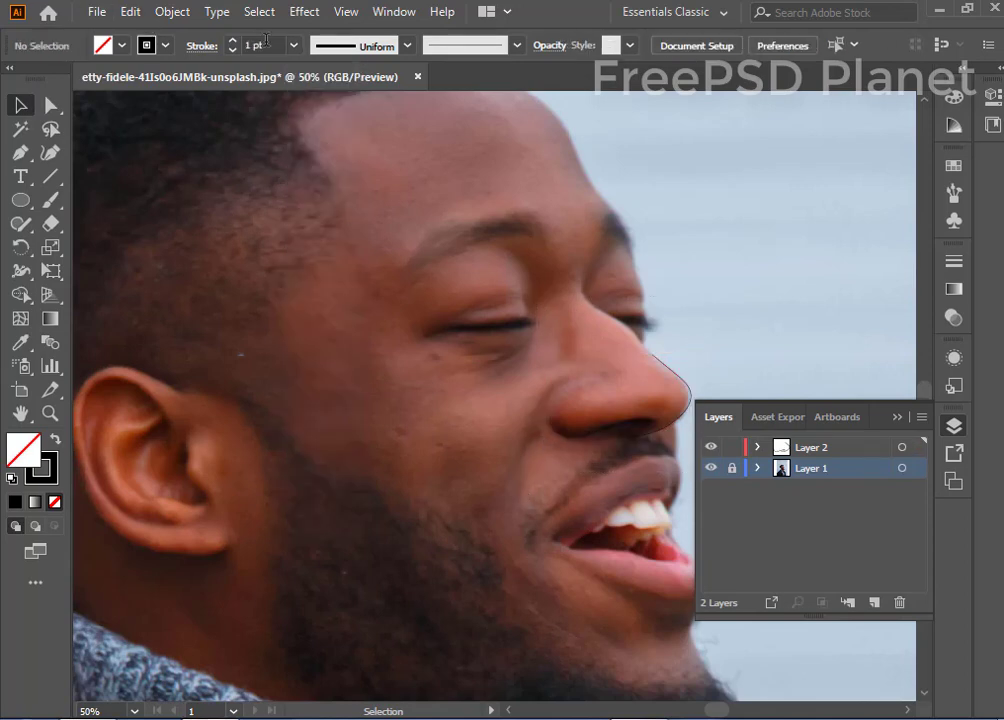
{"action": "key", "text": "ctrl+a"}
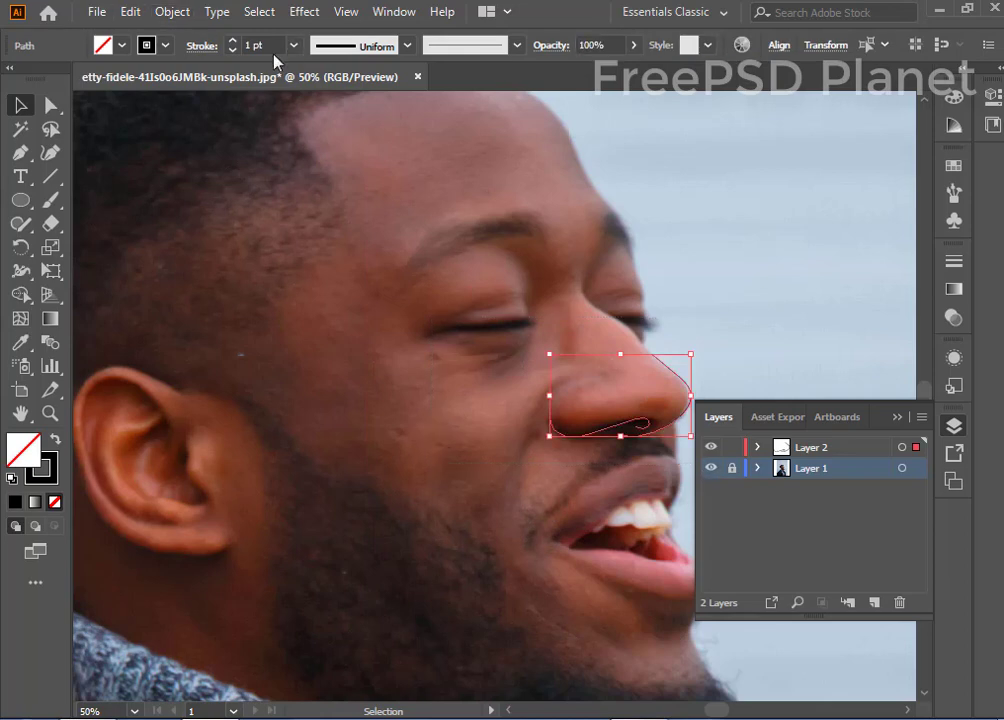
{"action": "left_click", "coordinate": [232, 51]}
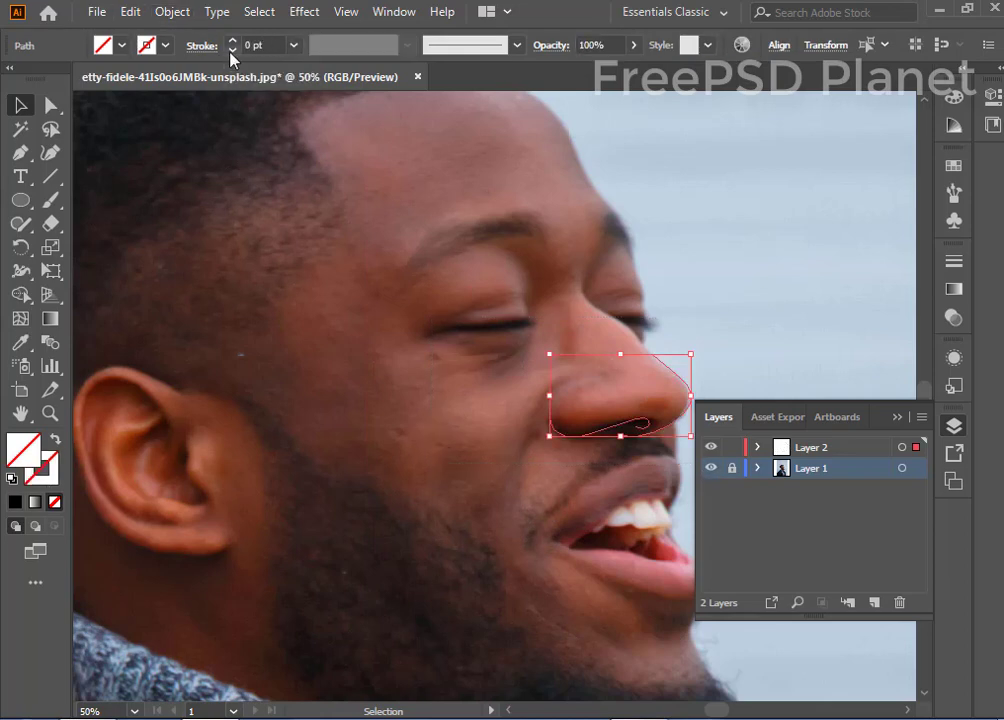
{"action": "left_click", "coordinate": [232, 40]}
{"action": "left_click", "coordinate": [233, 40]}
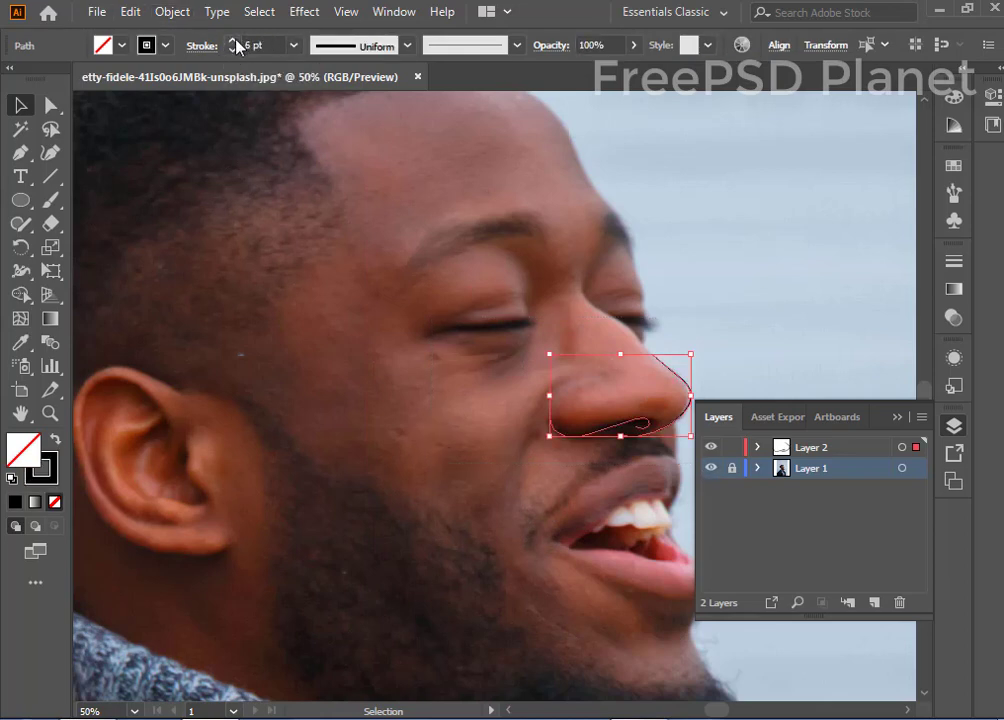
{"action": "left_click", "coordinate": [470, 347]}
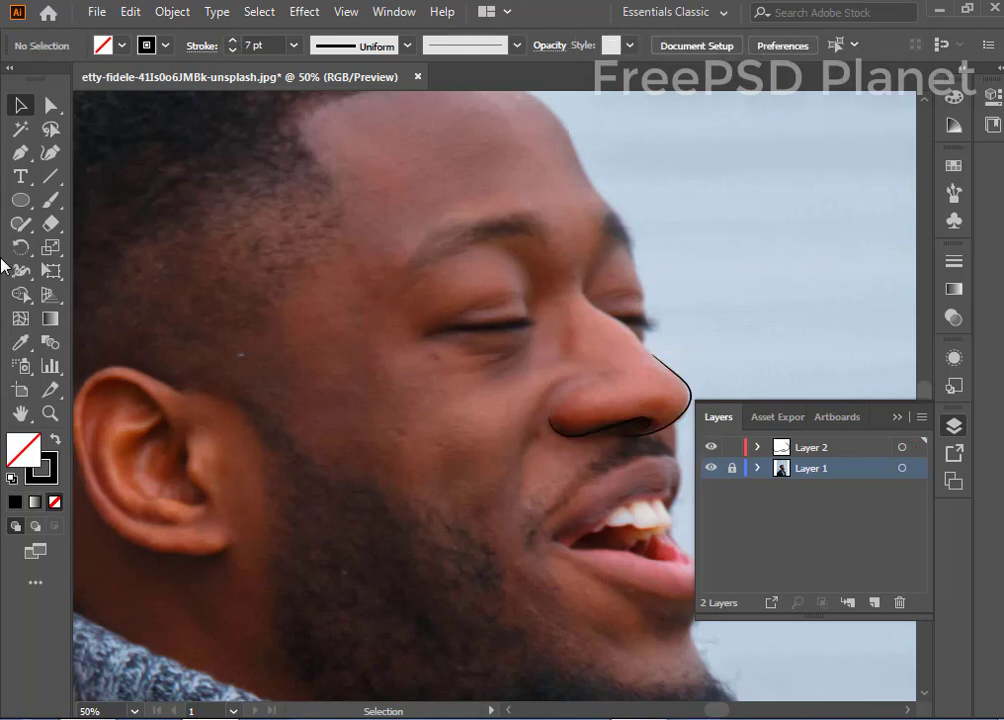
{"action": "key", "text": "b"}
{"action": "left_click", "coordinate": [232, 50]}
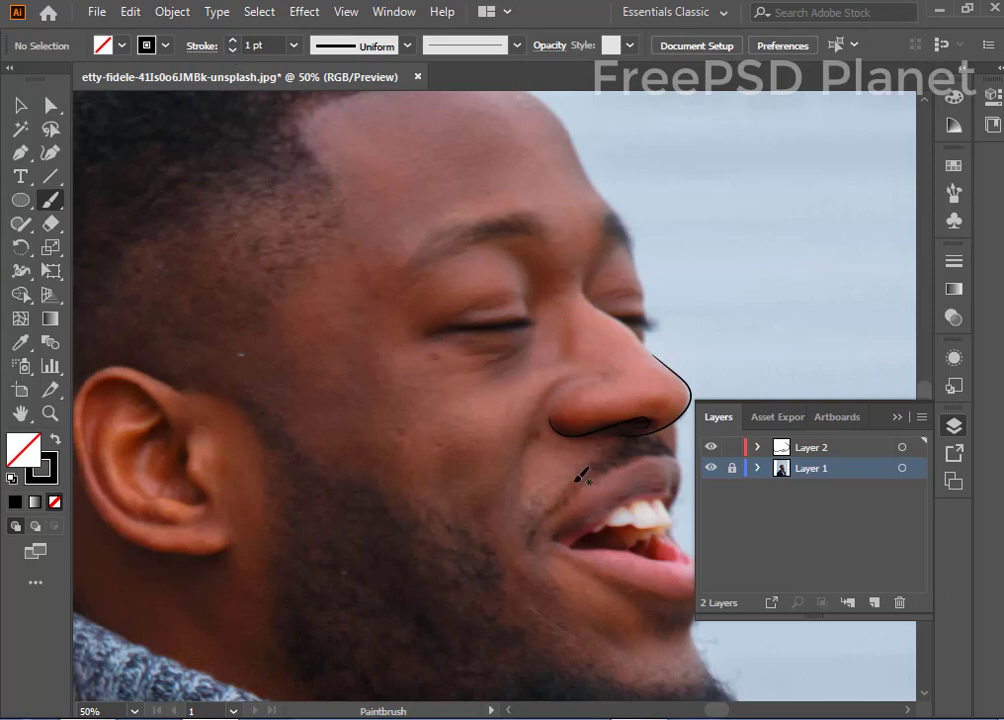
Step: Pan to the forehead and paint two trial forehead profile strokes, undoing both
{"action": "left_click", "coordinate": [710, 468]}
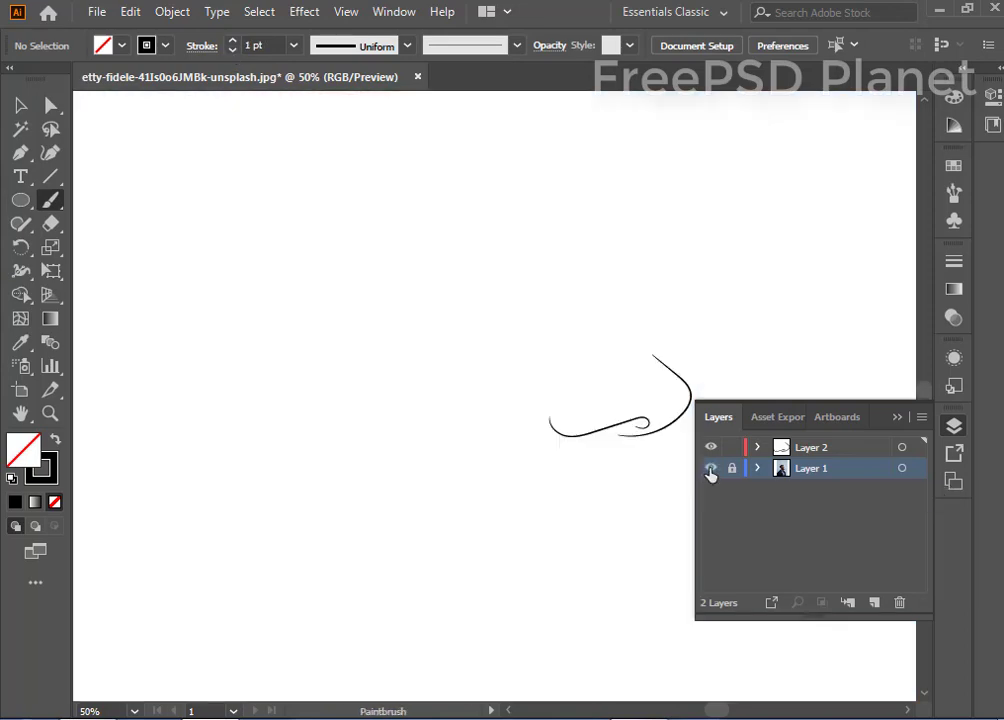
{"action": "left_click", "coordinate": [710, 468]}
{"action": "left_click_drag", "start_coordinate": [524, 473], "coordinate": [371, 598]}
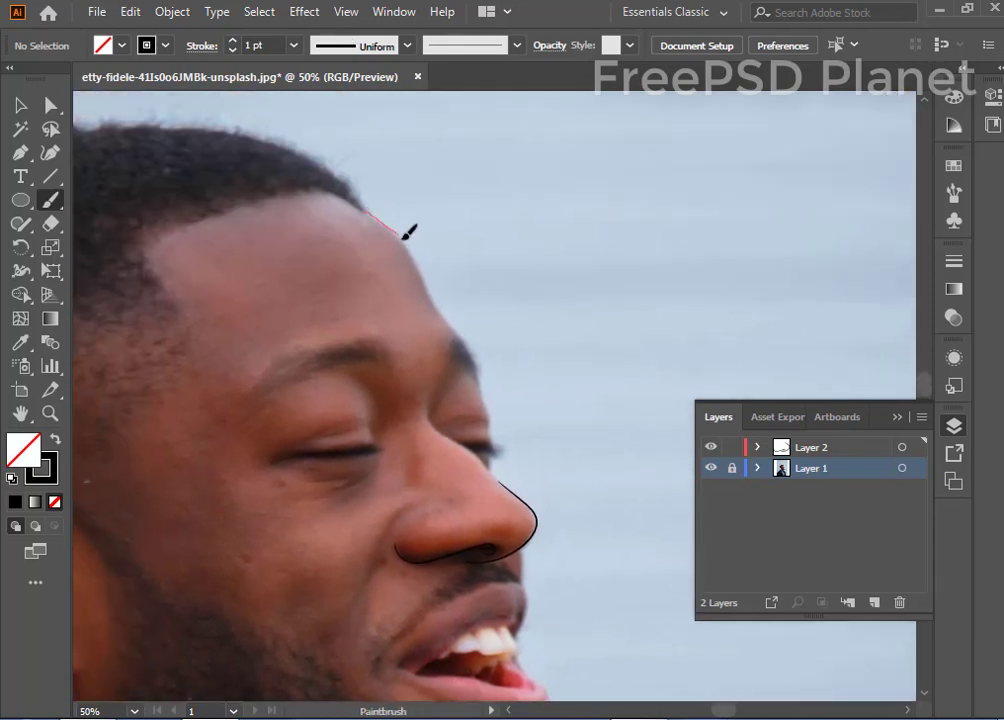
{"action": "left_click_drag", "start_coordinate": [436, 297], "coordinate": [455, 330]}
{"action": "left_click_drag", "start_coordinate": [495, 412], "coordinate": [494, 415]}
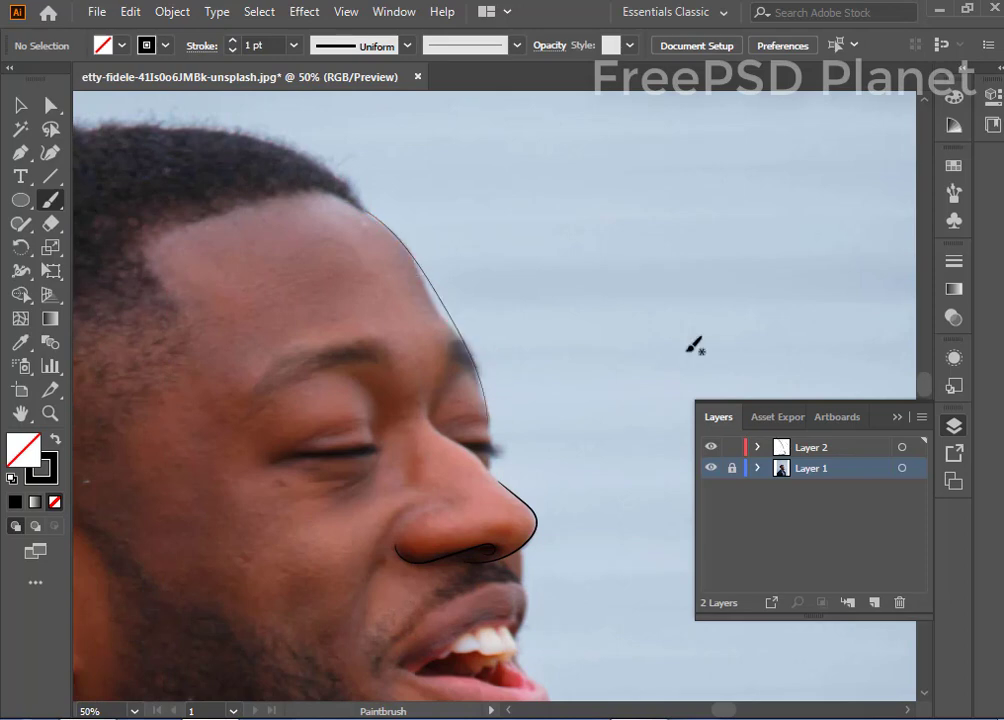
{"action": "key", "text": "ctrl+z"}
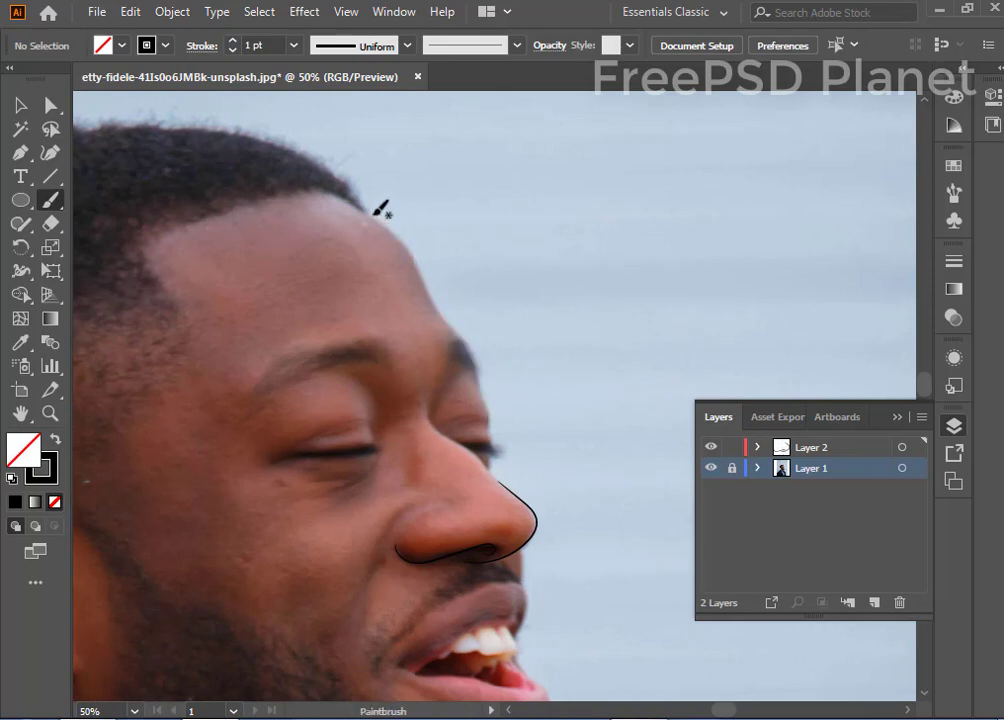
{"action": "left_click_drag", "start_coordinate": [378, 217], "coordinate": [481, 365]}
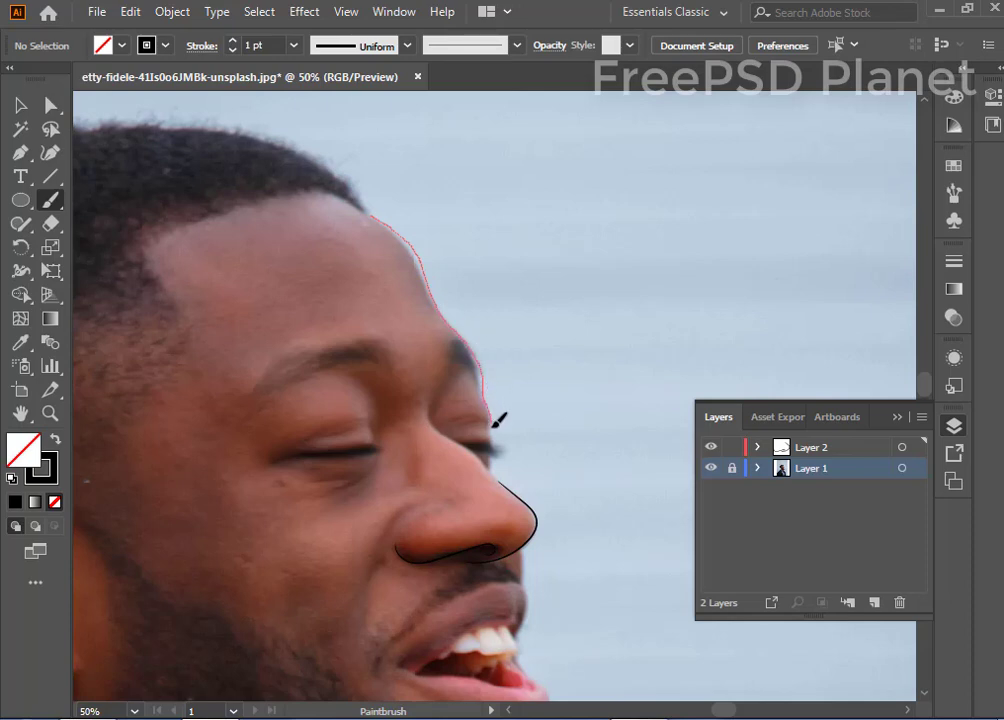
{"action": "left_click_drag", "start_coordinate": [492, 431], "coordinate": [484, 427]}
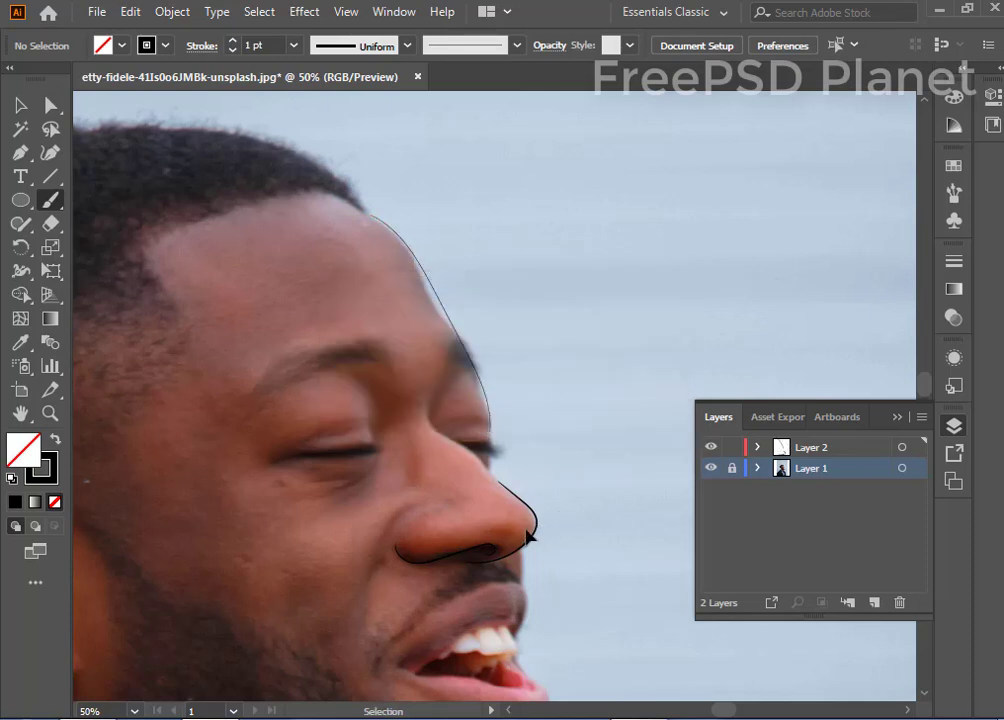
{"action": "key", "text": "ctrl+z"}
Step: Accept the Paintbrush options and trace the forehead profile down to the brow
{"action": "double_click", "coordinate": [50, 199]}
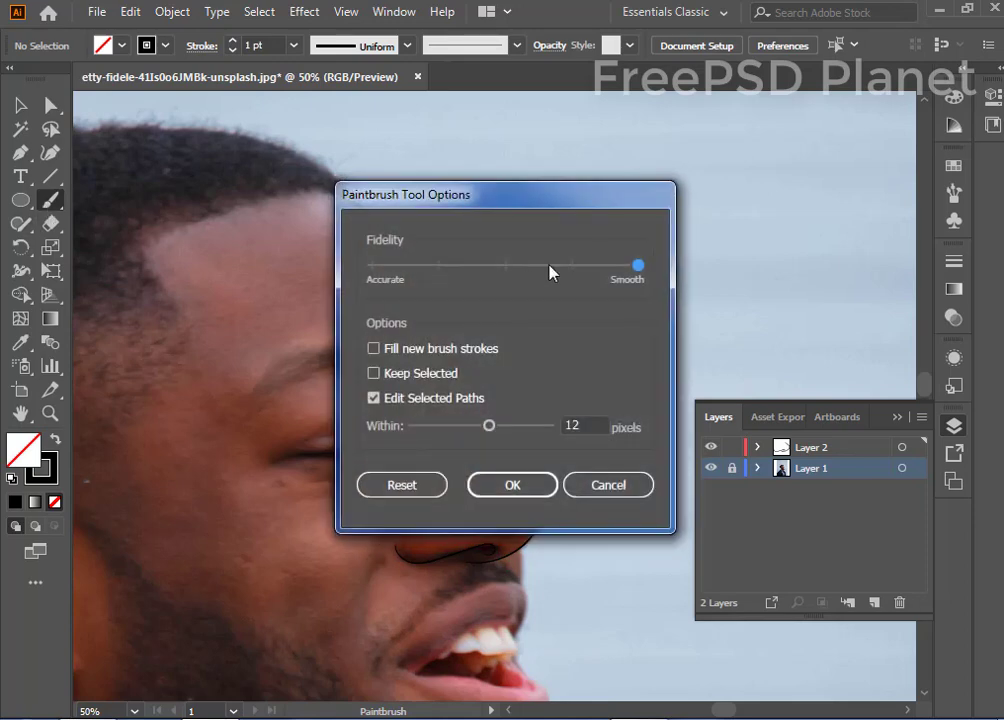
{"action": "left_click", "coordinate": [513, 490]}
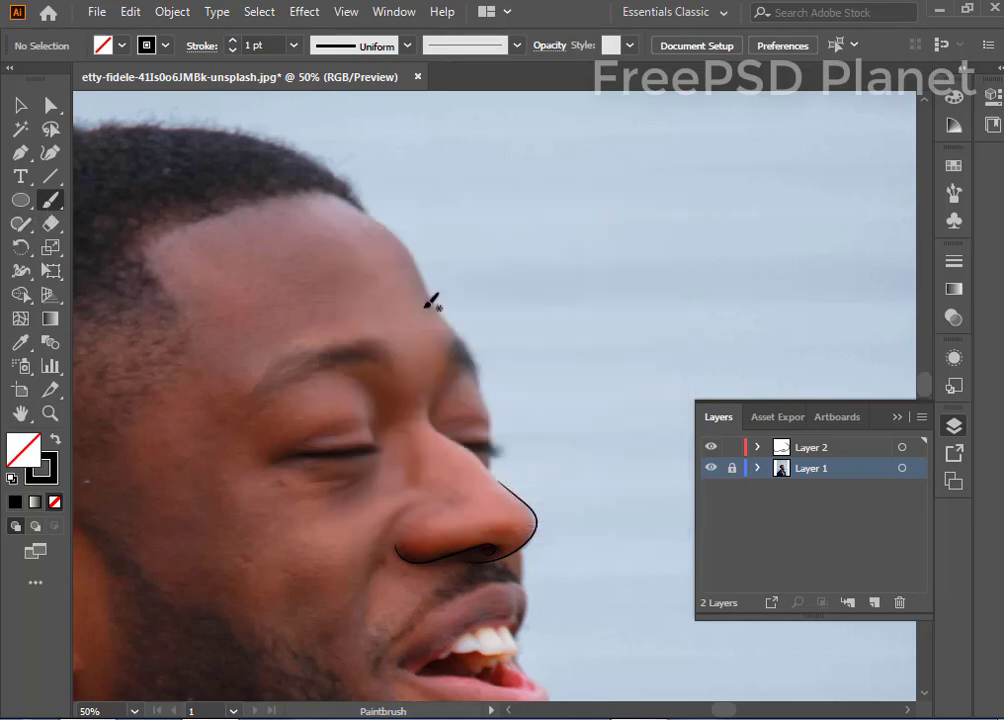
{"action": "left_click_drag", "start_coordinate": [370, 211], "coordinate": [413, 254]}
{"action": "left_click_drag", "start_coordinate": [434, 299], "coordinate": [462, 336]}
{"action": "left_click_drag", "start_coordinate": [497, 430], "coordinate": [343, 251]}
Step: Paint the upper lip line twice, raising the brush weight to 6 pt, and undo both attempts
{"action": "key", "text": "space"}
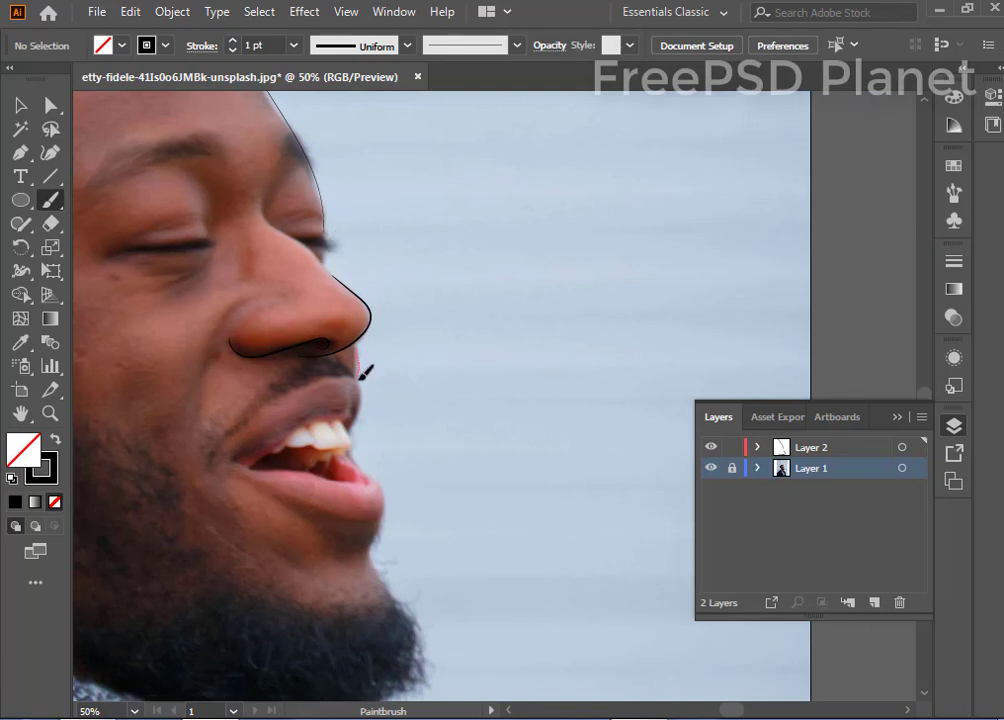
{"action": "scroll", "coordinate": [250, 390], "scroll_direction": "down", "scroll_amount": 1}
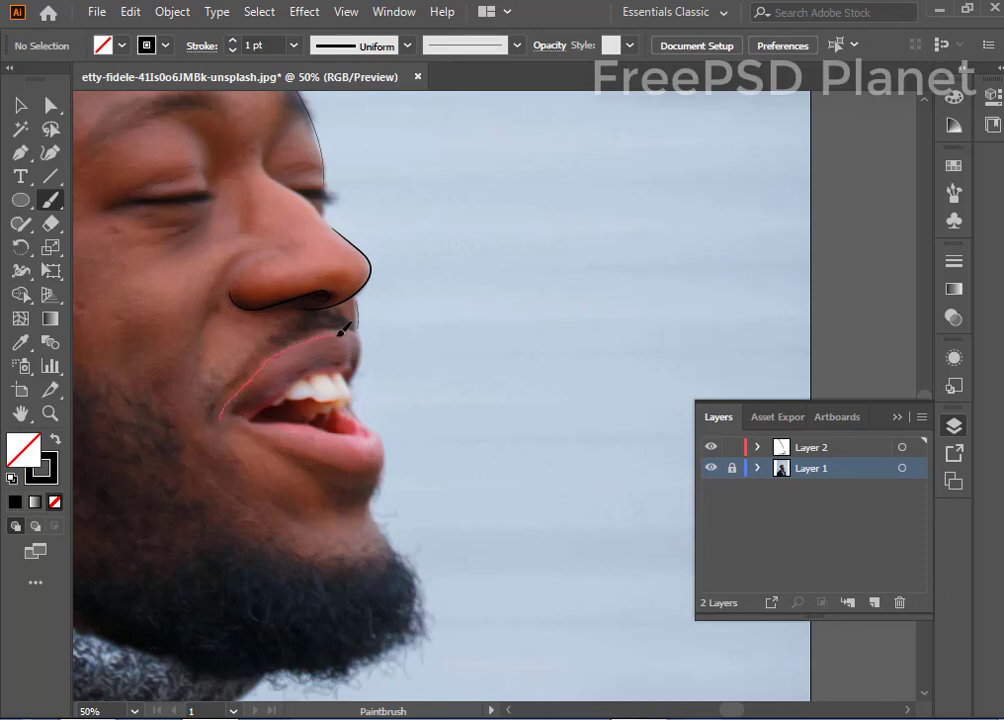
{"action": "left_click_drag", "start_coordinate": [360, 344], "coordinate": [361, 345]}
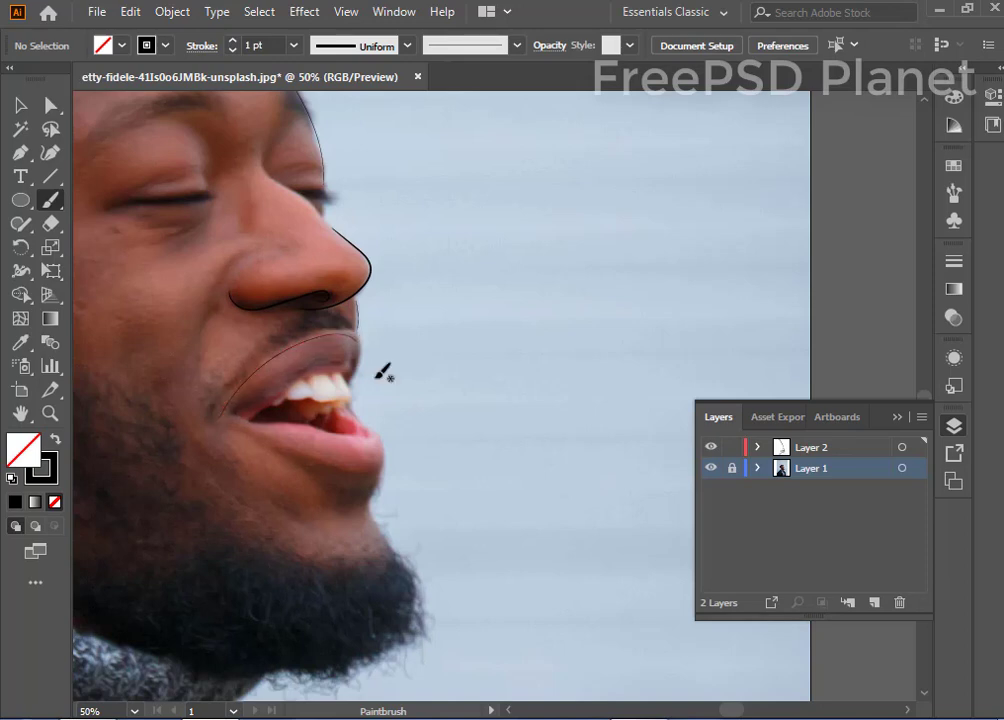
{"action": "key", "text": "ctrl+z"}
{"action": "left_click", "coordinate": [232, 50]}
{"action": "left_click", "coordinate": [232, 41]}
{"action": "left_click", "coordinate": [232, 41]}
{"action": "left_click", "coordinate": [232, 41]}
{"action": "left_click", "coordinate": [232, 41]}
{"action": "left_click_drag", "start_coordinate": [358, 380], "coordinate": [360, 378]}
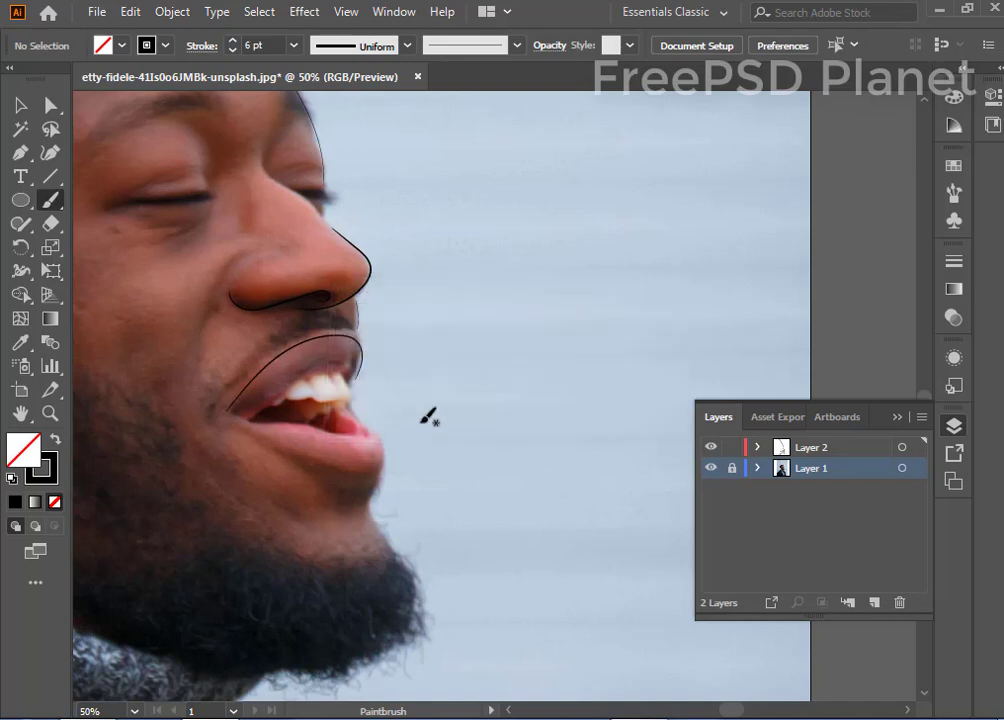
{"action": "key", "text": "ctrl+z"}
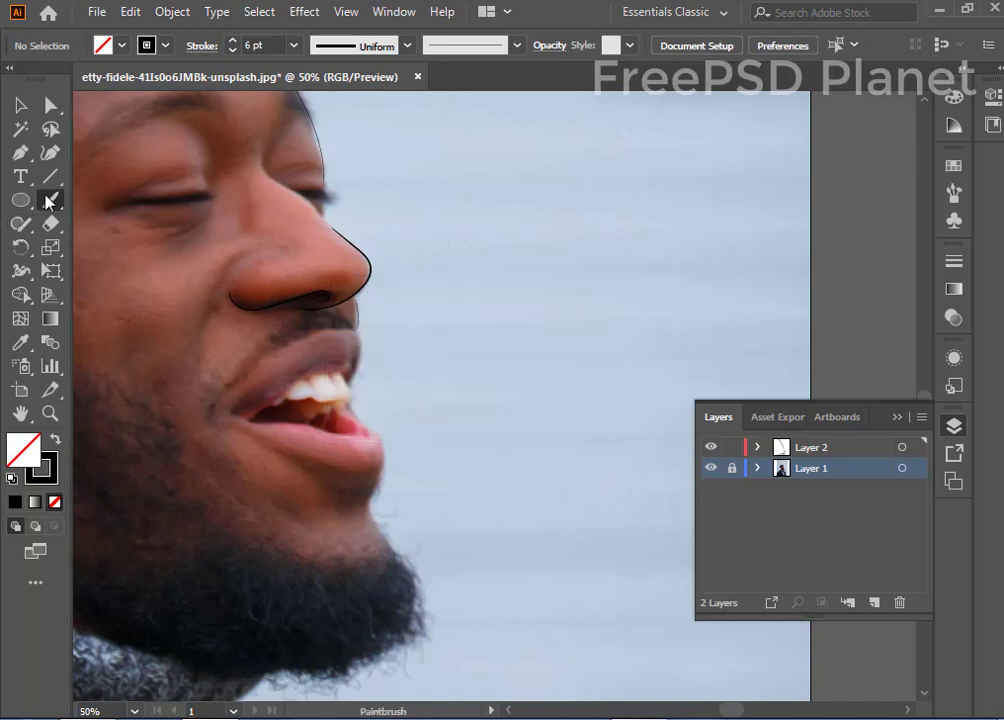
Step: Confirm the Paintbrush options and trace the top and bottom edges of the upper lip
{"action": "double_click", "coordinate": [50, 199]}
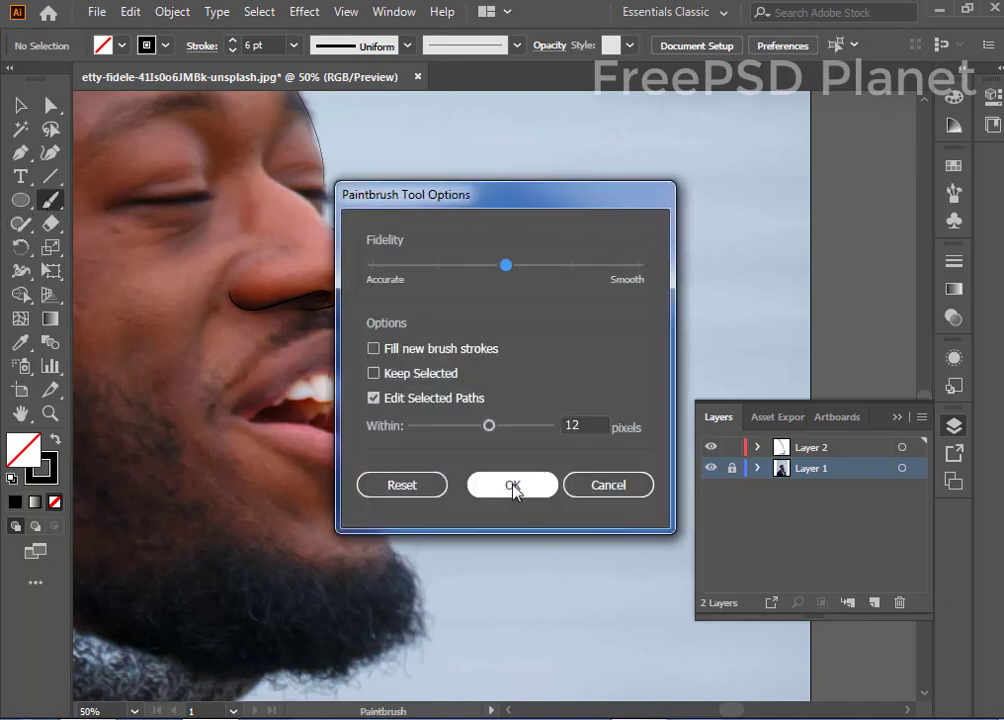
{"action": "left_click", "coordinate": [512, 485]}
{"action": "left_click", "coordinate": [815, 447]}
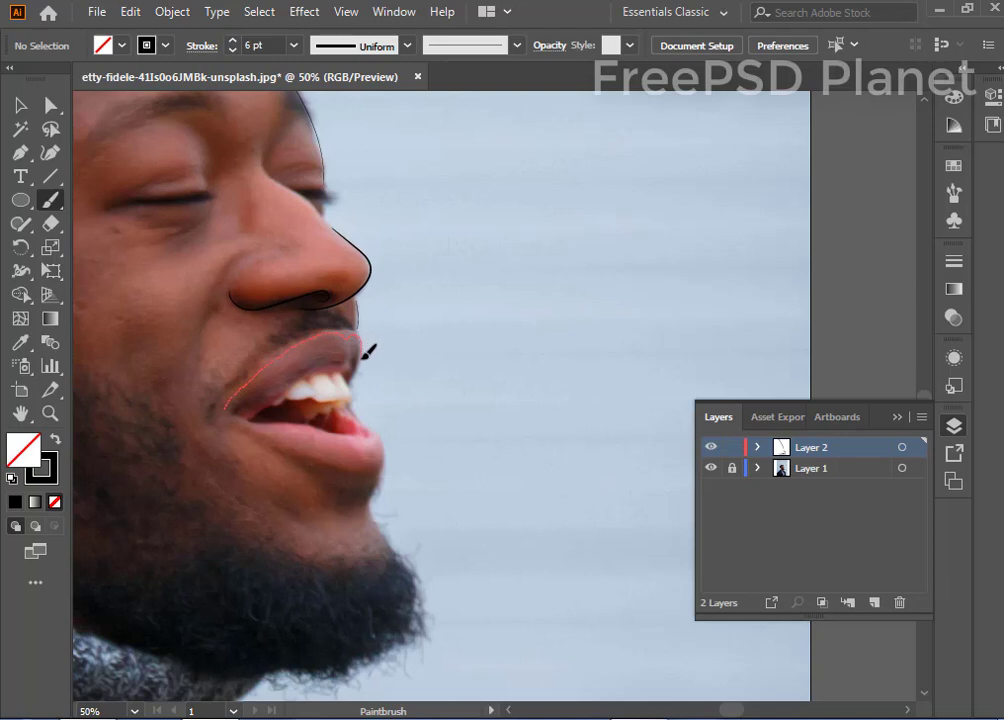
{"action": "left_click_drag", "start_coordinate": [354, 333], "coordinate": [363, 381]}
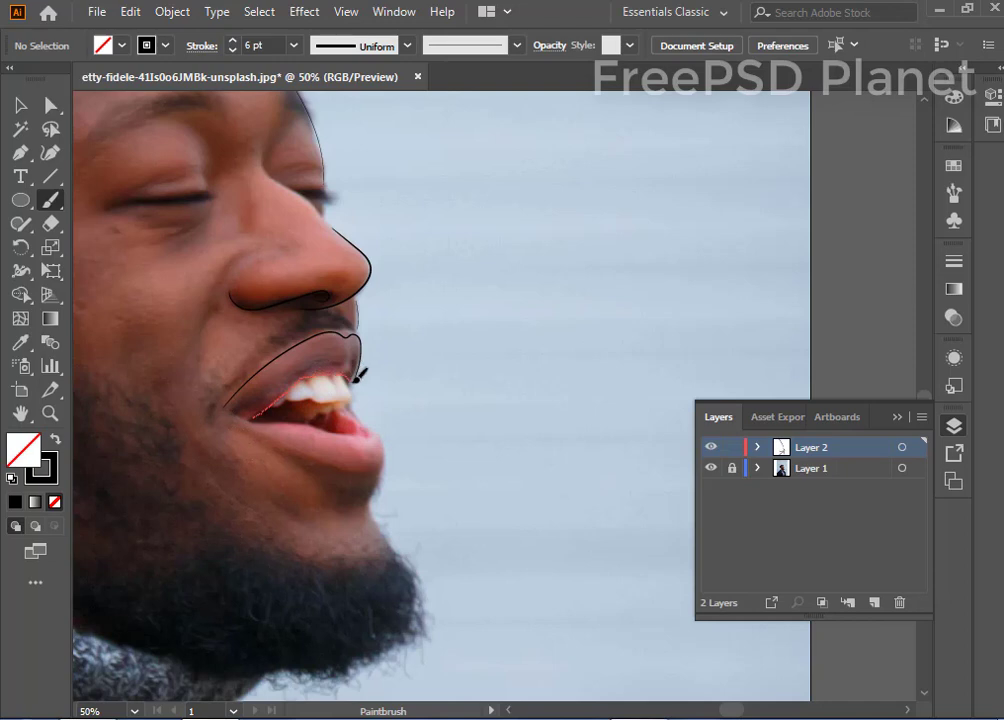
{"action": "left_click_drag", "start_coordinate": [357, 377], "coordinate": [358, 380]}
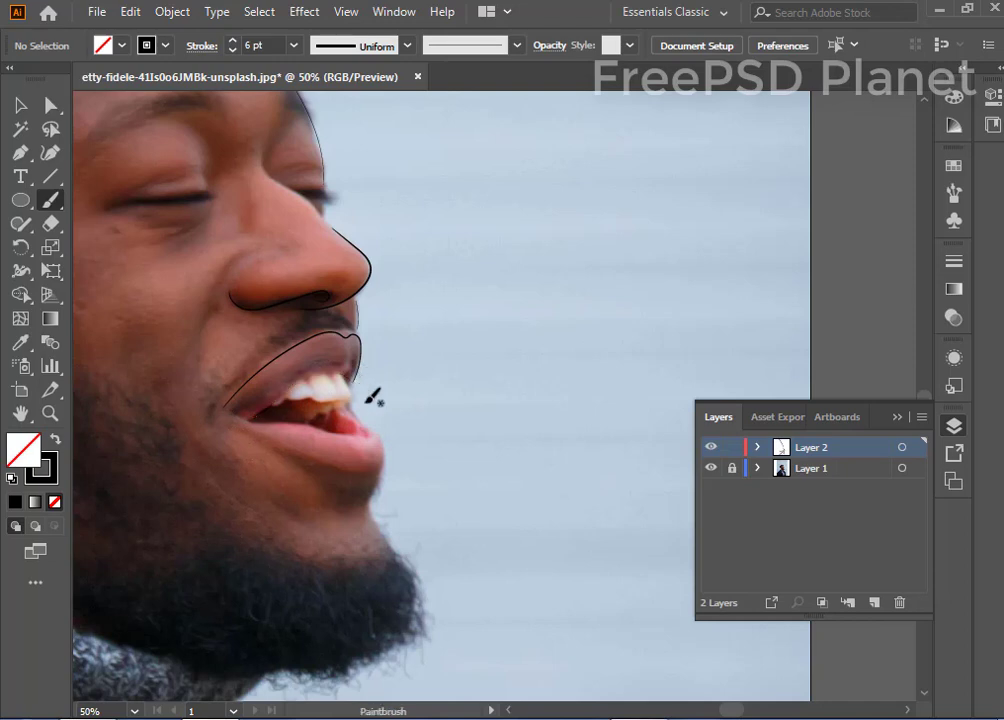
{"action": "key", "text": "ctrl+plus"}
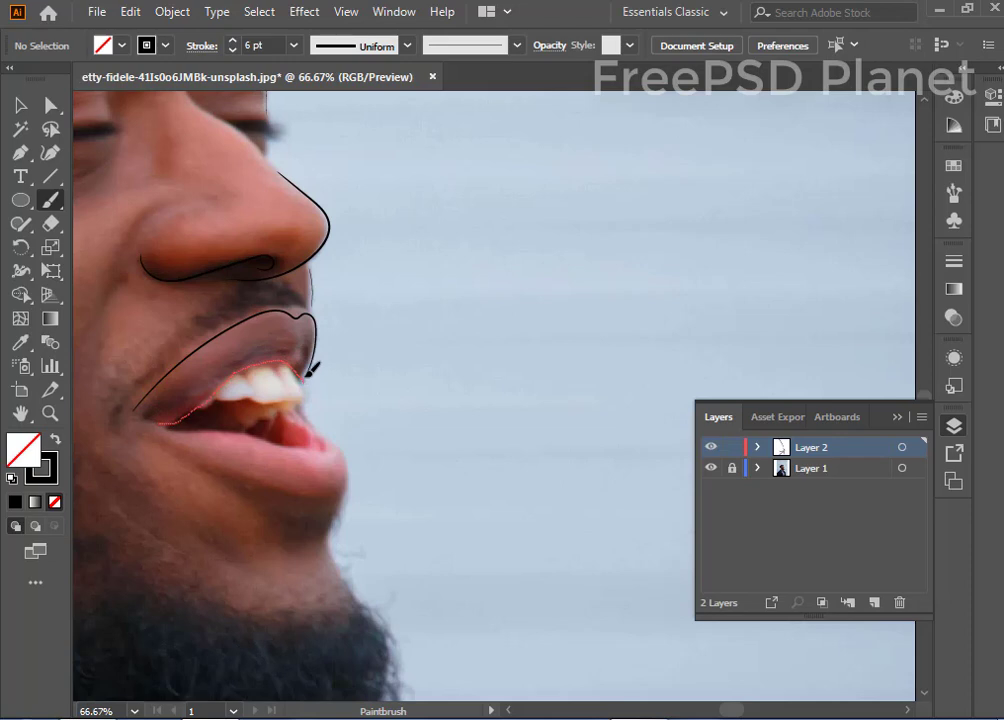
Step: Trace the upper lip's edge along the teeth and outline the lower lip
{"action": "mouse_move", "coordinate": [312, 370]}
{"action": "left_mouse_down"}
{"action": "mouse_move", "coordinate": [341, 503]}
{"action": "mouse_move", "coordinate": [251, 487]}
{"action": "left_mouse_up"}
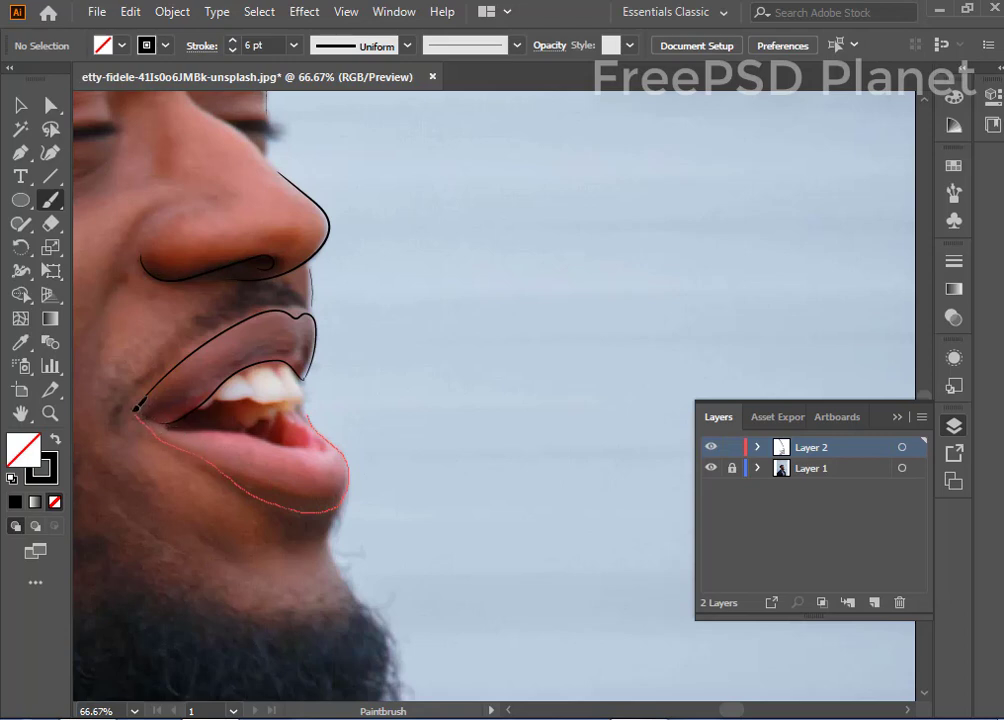
{"action": "left_click_drag", "start_coordinate": [137, 408], "coordinate": [135, 405]}
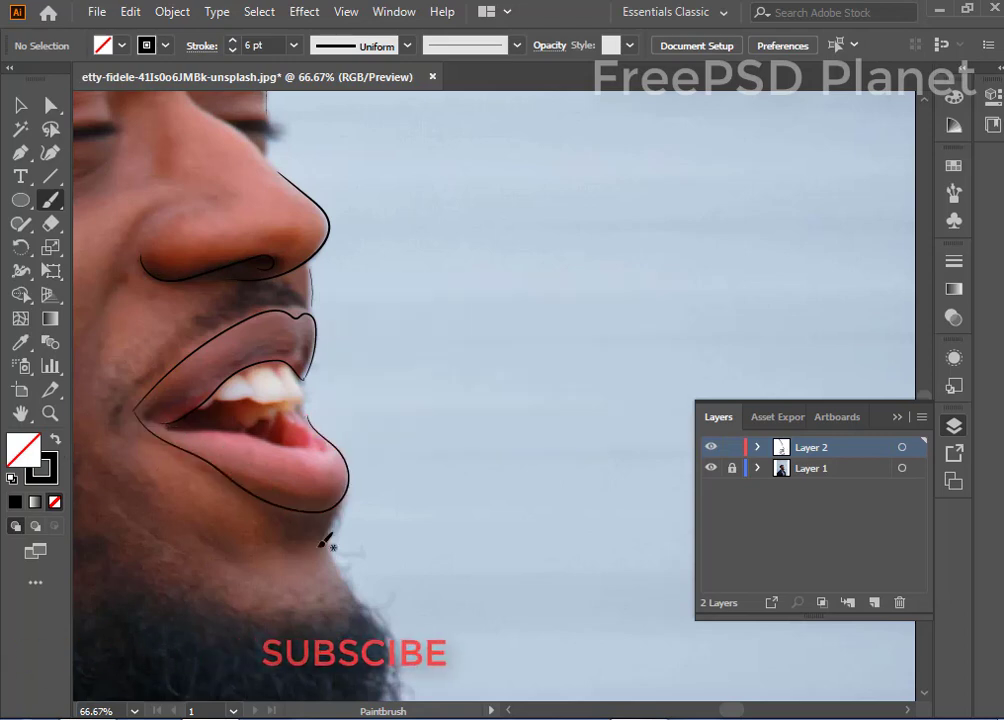
{"action": "key", "text": "ctrl+z"}
{"action": "mouse_move", "coordinate": [139, 408]}
{"action": "left_mouse_down"}
{"action": "mouse_move", "coordinate": [298, 483]}
{"action": "mouse_move", "coordinate": [350, 470]}
{"action": "mouse_move", "coordinate": [338, 434]}
{"action": "mouse_move", "coordinate": [318, 432]}
{"action": "left_mouse_up"}
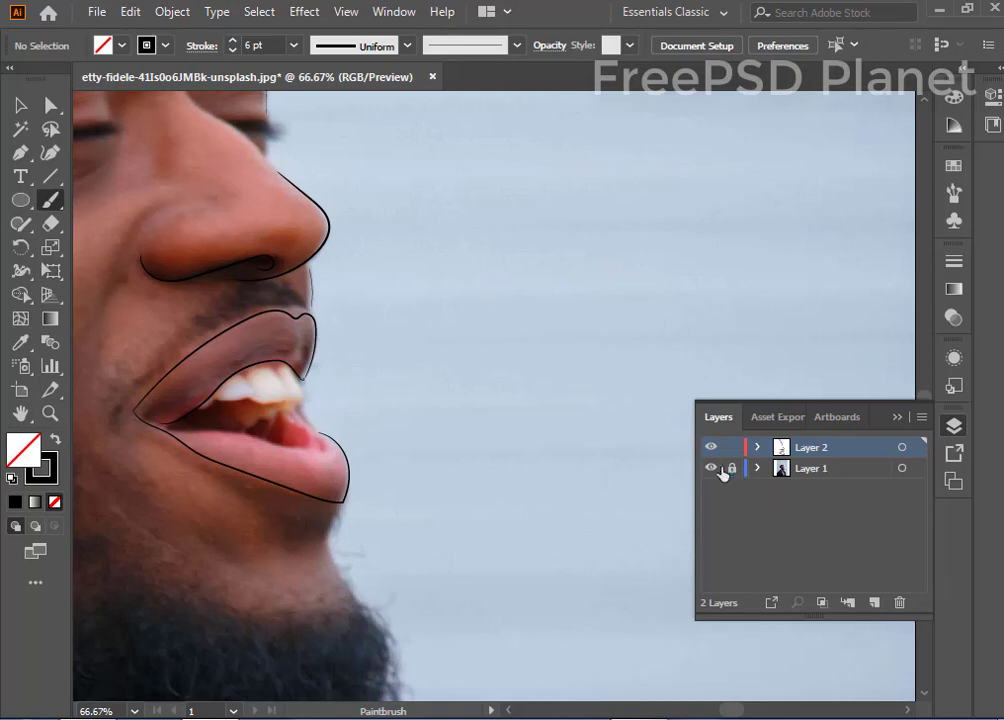
Step: Check the strokes by hiding and showing the photo layer, then undo the lower-lip outline
{"action": "left_click", "coordinate": [713, 470]}
{"action": "left_click", "coordinate": [713, 472]}
{"action": "left_click", "coordinate": [712, 470]}
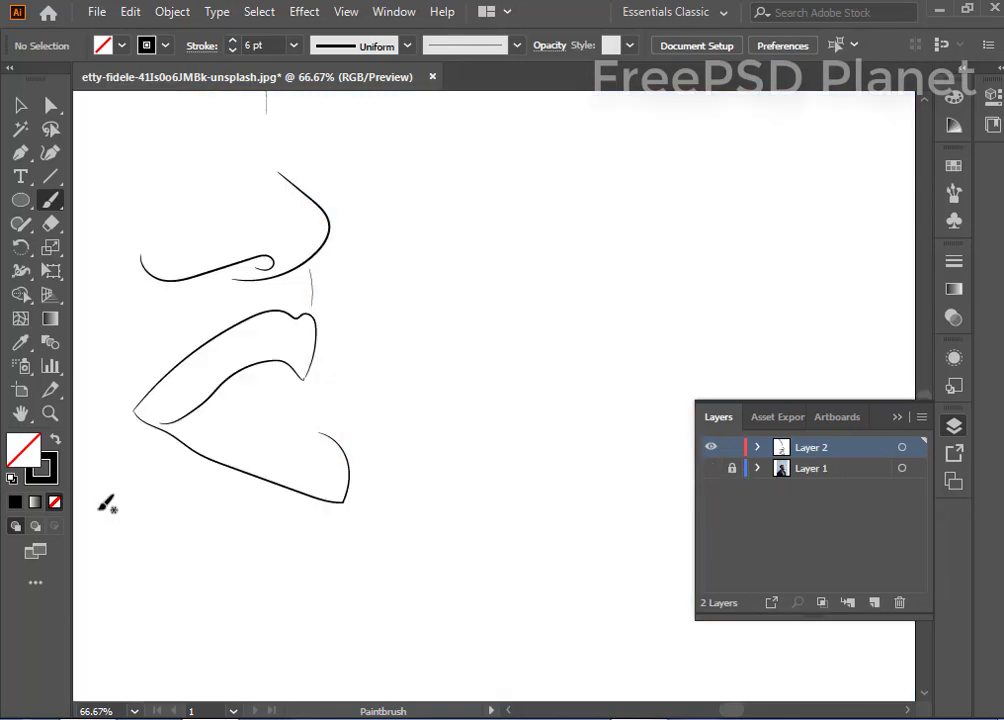
{"action": "left_click", "coordinate": [711, 470]}
{"action": "left_click", "coordinate": [711, 469]}
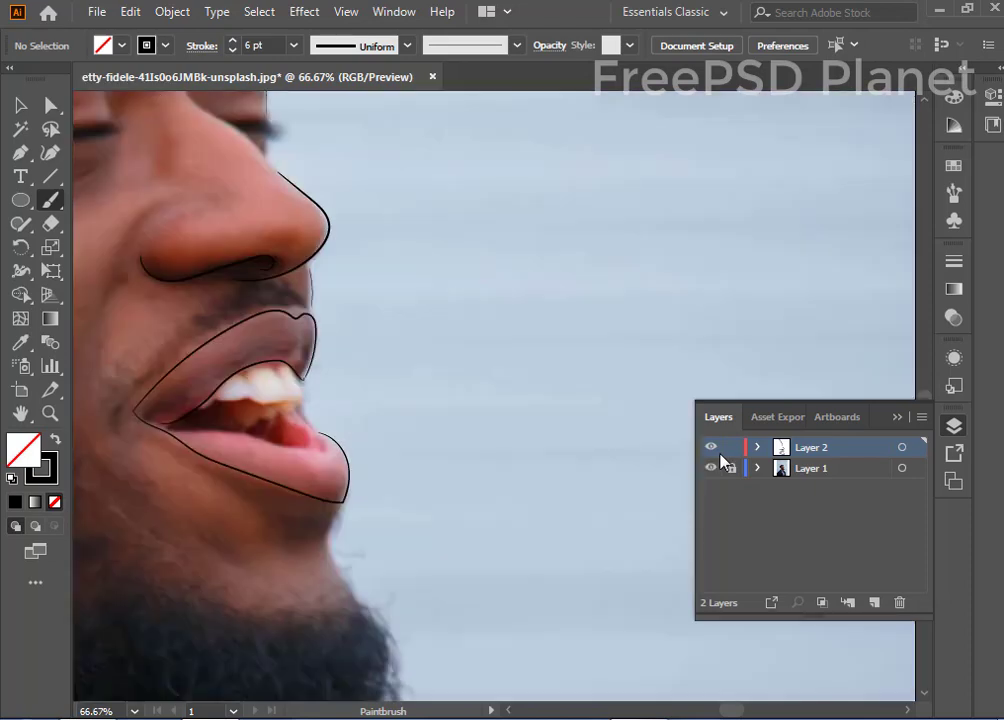
{"action": "key", "text": "ctrl+z"}
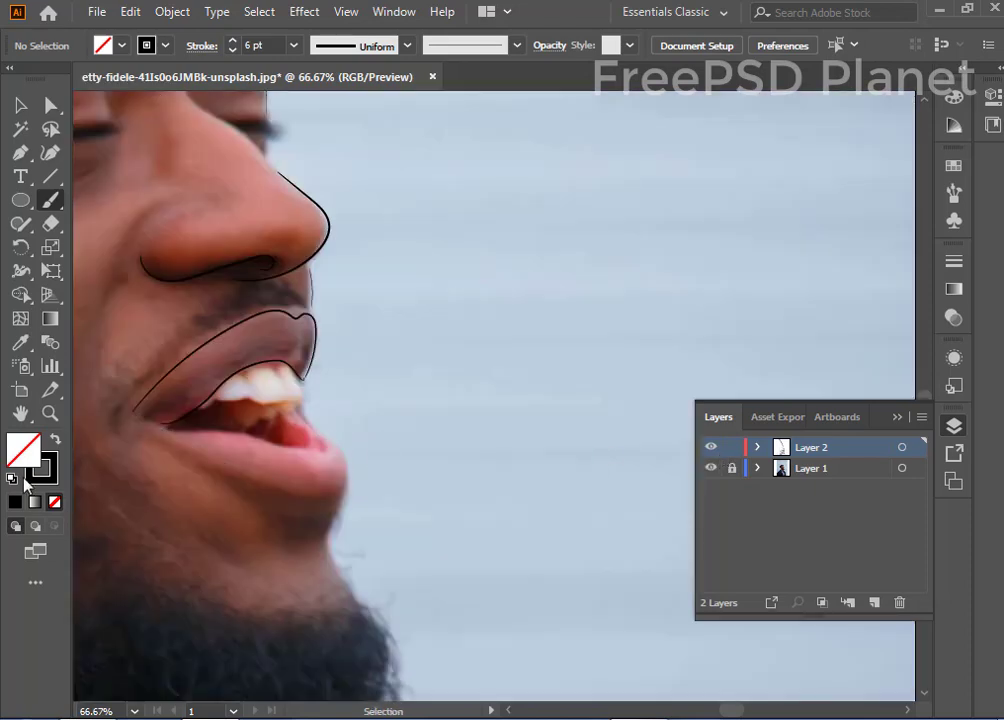
{"action": "scroll", "coordinate": [178, 400], "scroll_direction": "up", "scroll_amount": 1}
Step: Repaint the lower lip's outer outline from the mouth corner, redoing a first attempt
{"action": "scroll", "coordinate": [146, 410], "scroll_direction": "down", "scroll_amount": 2}
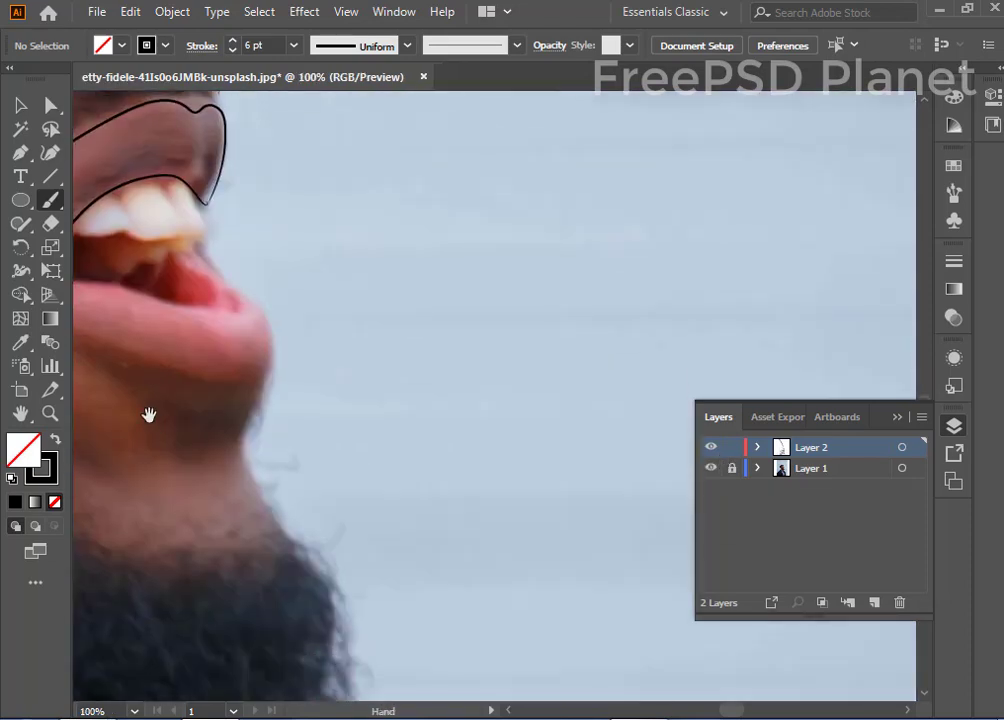
{"action": "left_click_drag", "start_coordinate": [146, 410], "coordinate": [399, 511]}
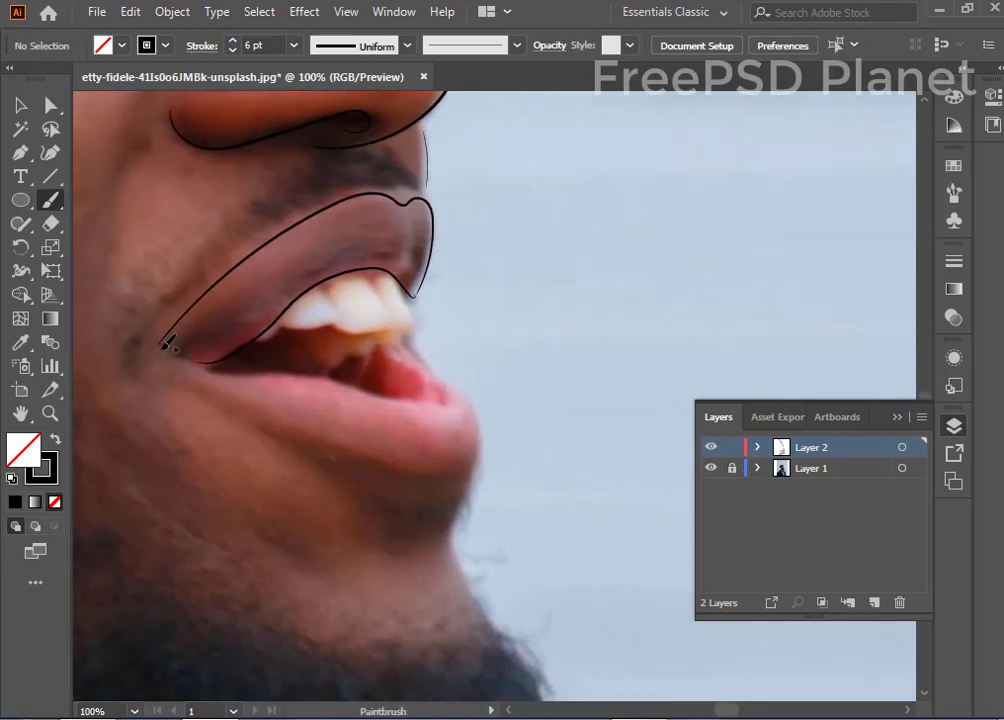
{"action": "left_click_drag", "start_coordinate": [163, 346], "coordinate": [235, 387]}
{"action": "left_click_drag", "start_coordinate": [295, 414], "coordinate": [433, 463]}
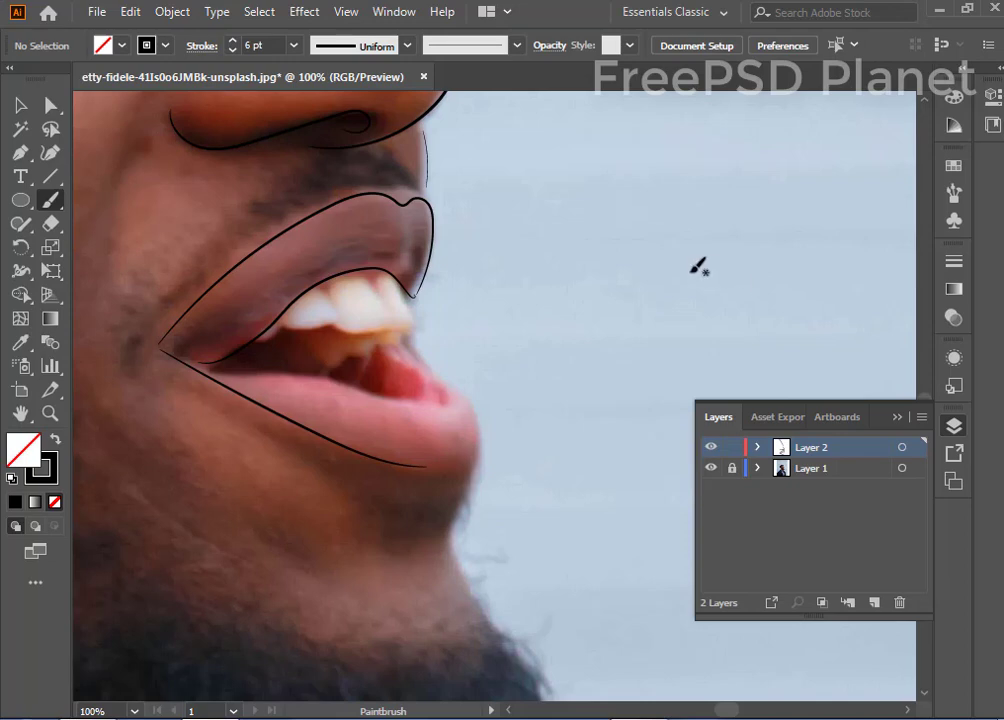
{"action": "key", "text": "ctrl+z"}
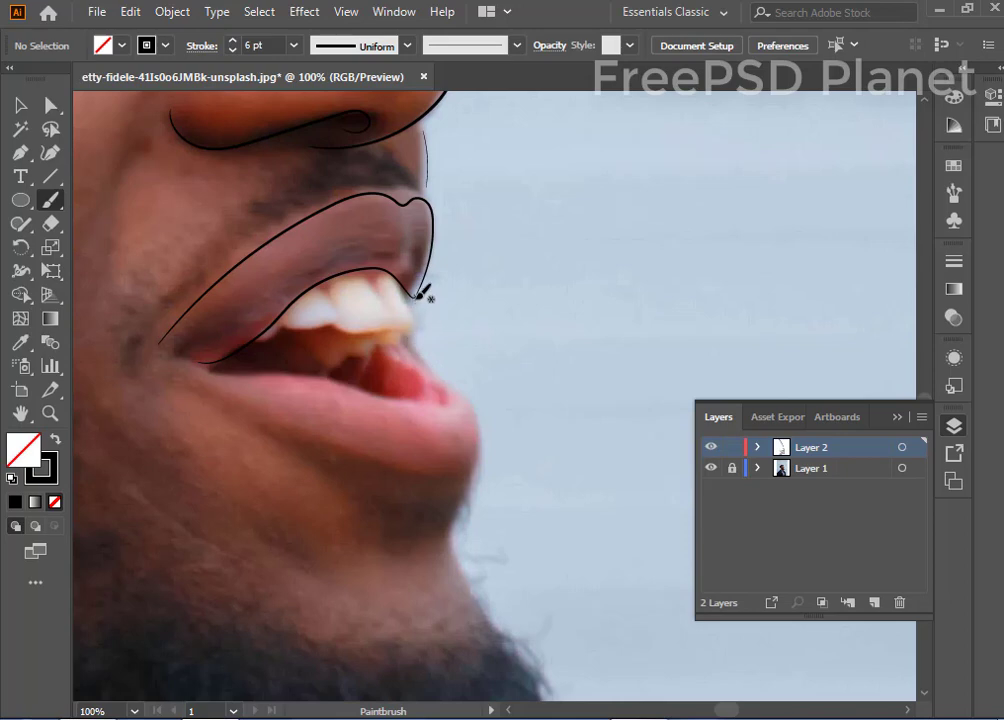
{"action": "mouse_move", "coordinate": [419, 296]}
{"action": "left_mouse_down"}
{"action": "mouse_move", "coordinate": [472, 402]}
{"action": "mouse_move", "coordinate": [480, 455]}
{"action": "left_mouse_up"}
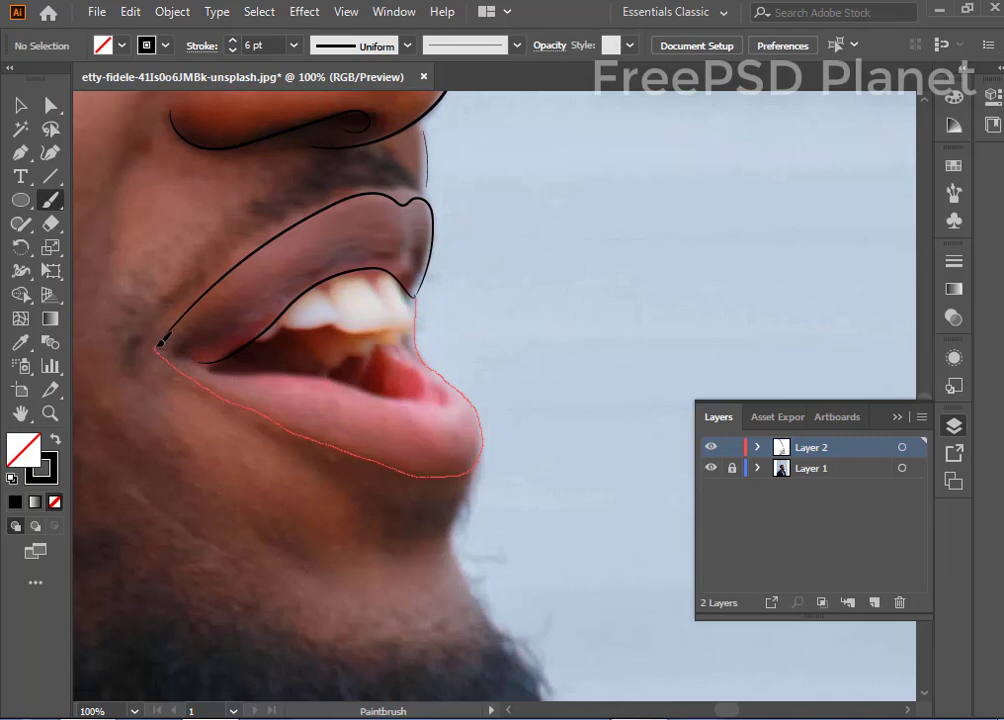
{"action": "left_click_drag", "start_coordinate": [168, 333], "coordinate": [160, 340]}
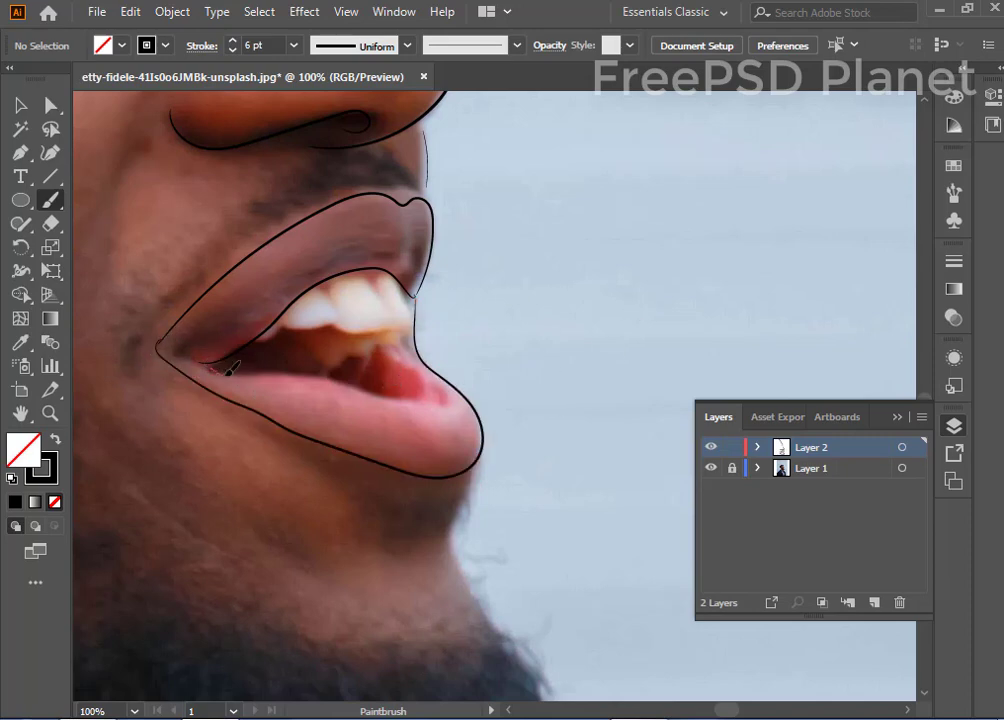
Step: Add a curved line along the inner edge of the lower lip and check it without the photo
{"action": "left_click_drag", "start_coordinate": [227, 371], "coordinate": [293, 371]}
{"action": "left_click_drag", "start_coordinate": [418, 333], "coordinate": [416, 338]}
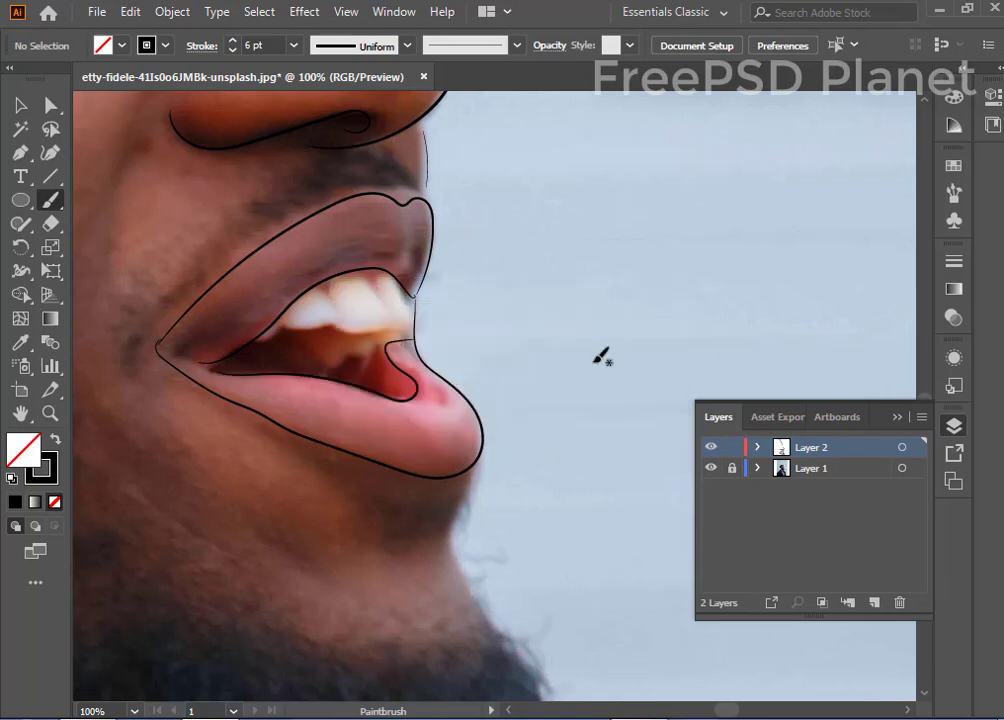
{"action": "left_click", "coordinate": [711, 470]}
{"action": "left_click", "coordinate": [711, 469]}
Step: Finish the inner lower-lip line and trace the scalloped bottom edge of the upper teeth
{"action": "scroll", "coordinate": [185, 360], "scroll_direction": "up", "scroll_amount": 1}
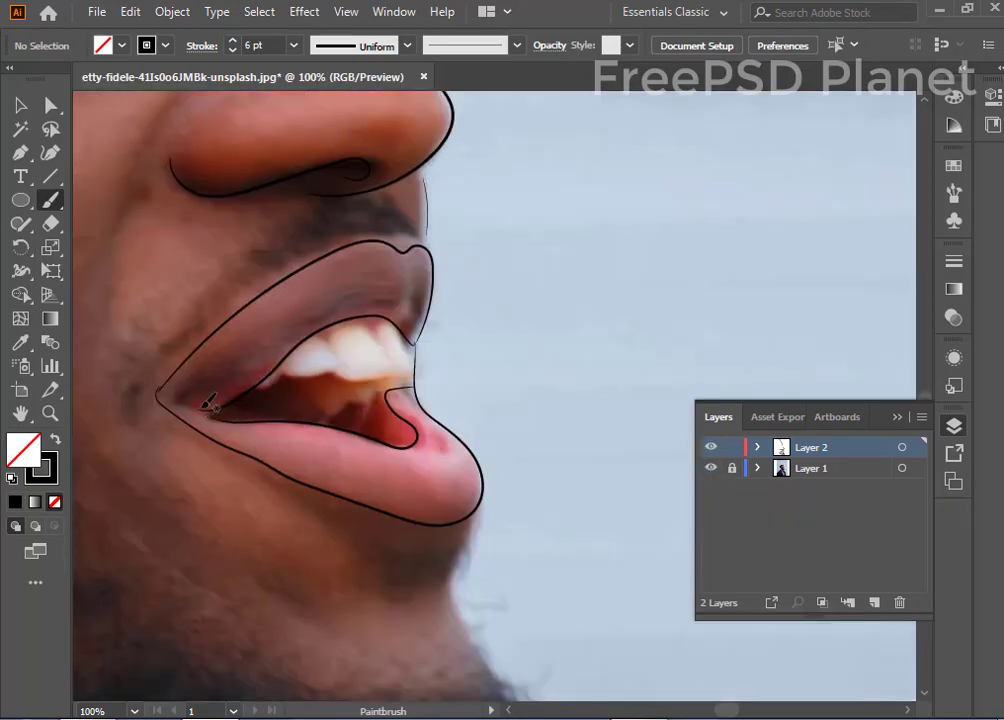
{"action": "left_click_drag", "start_coordinate": [213, 412], "coordinate": [246, 421]}
{"action": "left_click_drag", "start_coordinate": [288, 372], "coordinate": [414, 374]}
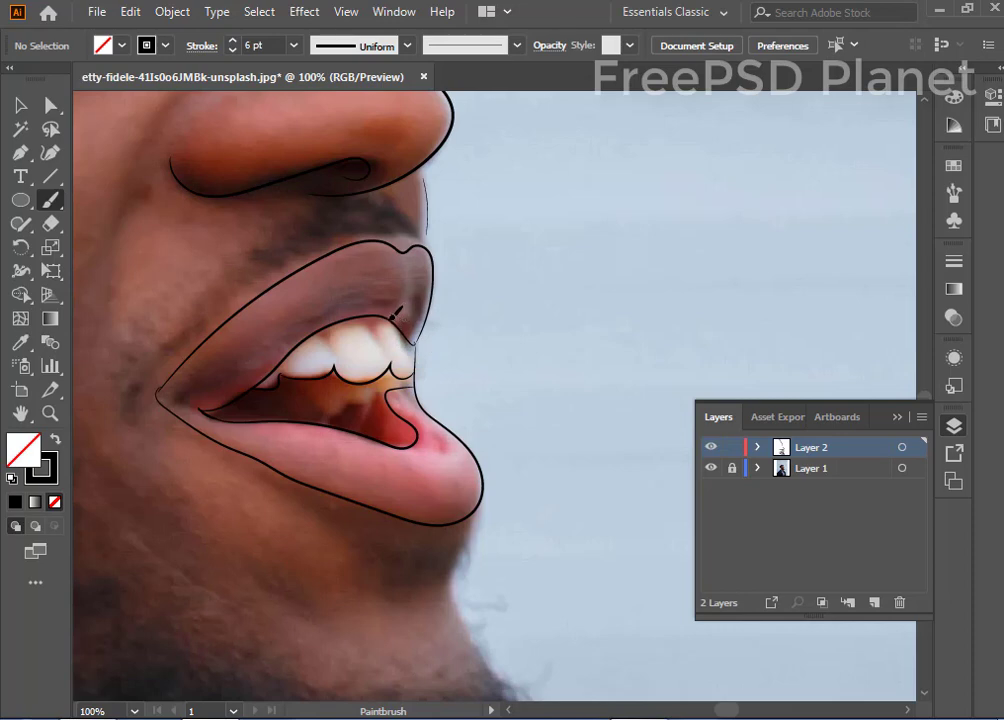
{"action": "left_click_drag", "start_coordinate": [379, 320], "coordinate": [391, 338]}
Step: Outline an upper tooth at closer zoom, then preview the line art with the photo hidden
{"action": "key", "text": "ctrl+plus"}
{"action": "key", "text": "ctrl+plus"}
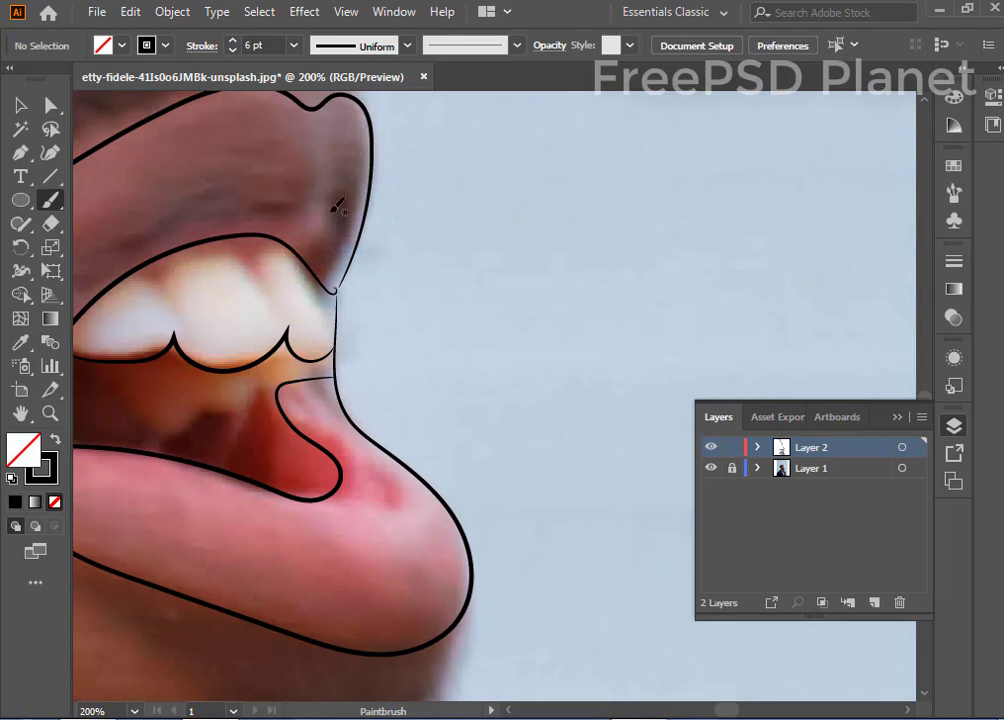
{"action": "mouse_move", "coordinate": [281, 241]}
{"action": "left_mouse_down"}
{"action": "mouse_move", "coordinate": [260, 278]}
{"action": "mouse_move", "coordinate": [220, 240]}
{"action": "mouse_move", "coordinate": [177, 289]}
{"action": "left_mouse_up"}
{"action": "left_click_drag", "start_coordinate": [210, 397], "coordinate": [414, 355]}
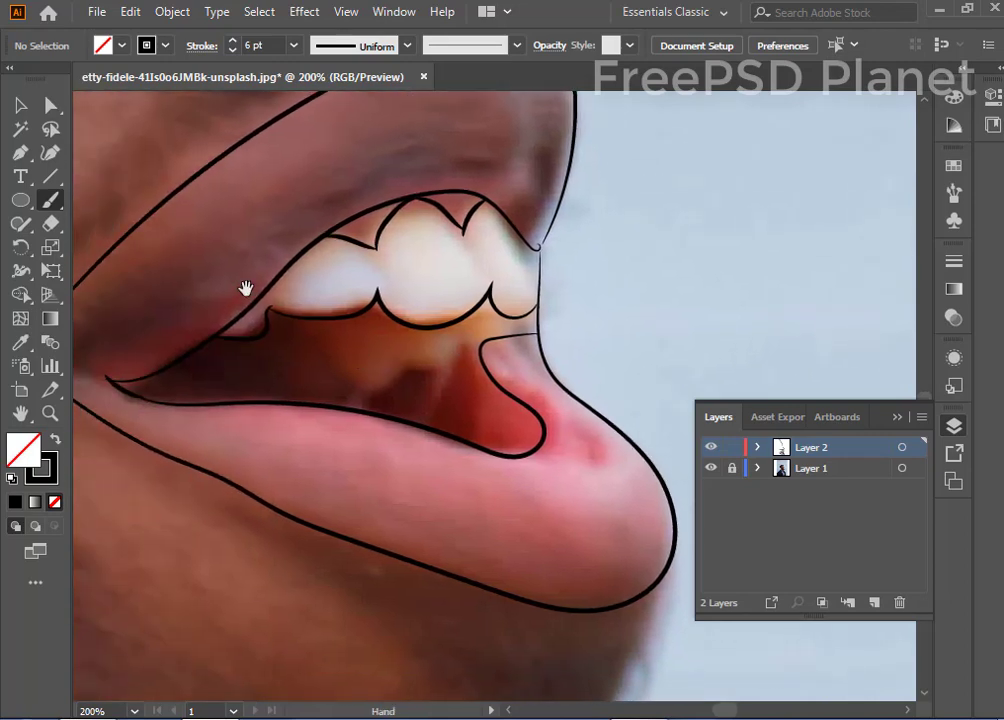
{"action": "key", "text": "ctrl+minus"}
{"action": "key", "text": "ctrl+minus"}
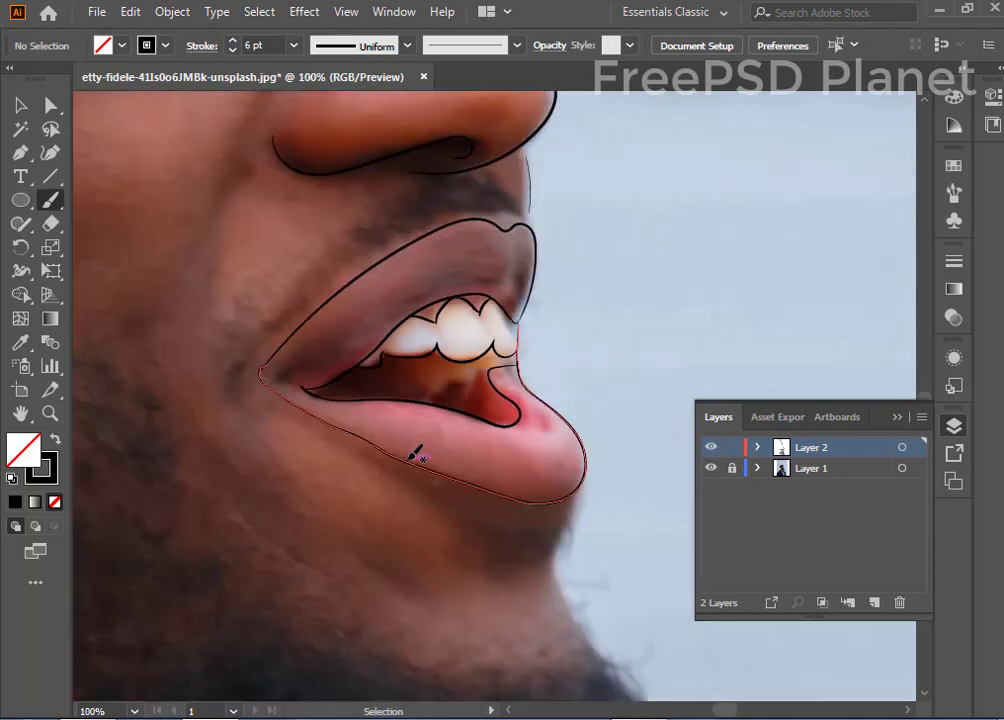
{"action": "key", "text": "ctrl+minus"}
{"action": "key", "text": "ctrl+minus"}
{"action": "key", "text": "ctrl+minus"}
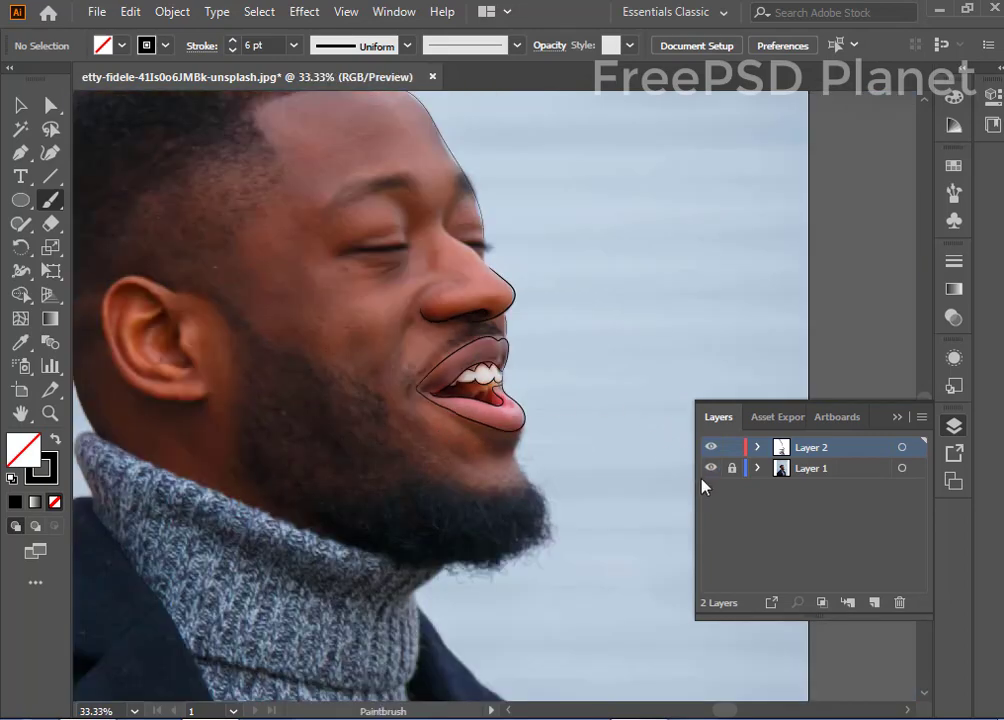
{"action": "left_click", "coordinate": [710, 468]}
{"action": "left_click", "coordinate": [710, 468]}
{"action": "scroll", "coordinate": [541, 406], "scroll_direction": "up", "scroll_amount": 1}
{"action": "scroll", "coordinate": [536, 406], "scroll_direction": "up", "scroll_amount": 1}
{"action": "scroll", "coordinate": [222, 455], "scroll_direction": "down", "scroll_amount": 1}
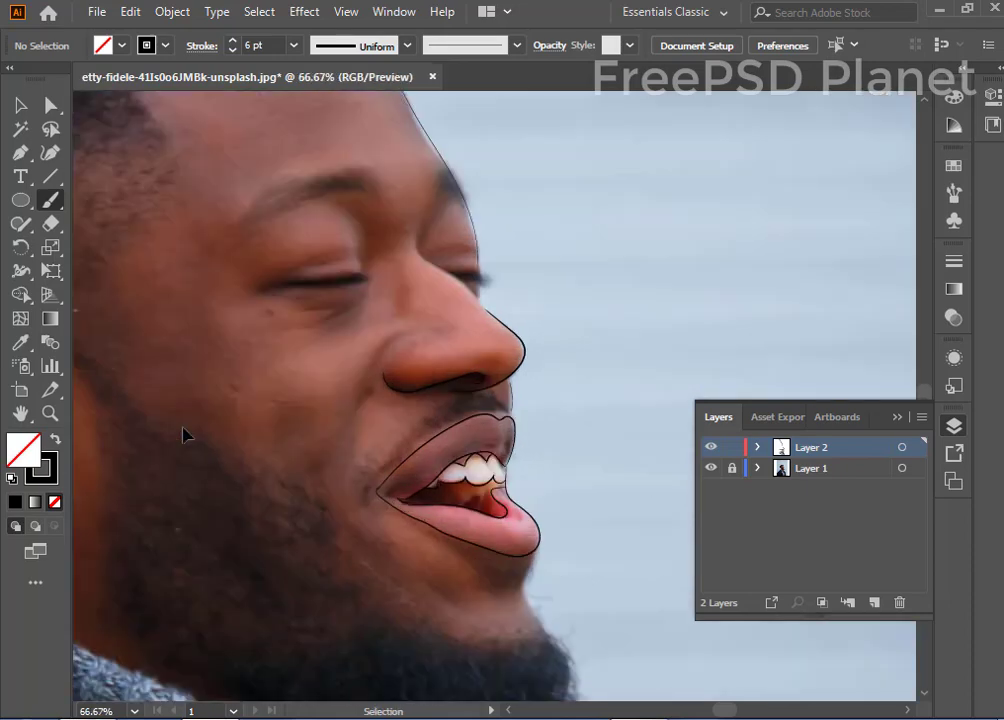
Step: Trace the ear's inner fold with a short black stroke, redrawing it once
{"action": "key", "text": "ctrl+equal"}
{"action": "key", "text": "ctrl+equal"}
{"action": "left_click_drag", "start_coordinate": [124, 463], "coordinate": [459, 364]}
{"action": "left_click_drag", "start_coordinate": [171, 396], "coordinate": [291, 426]}
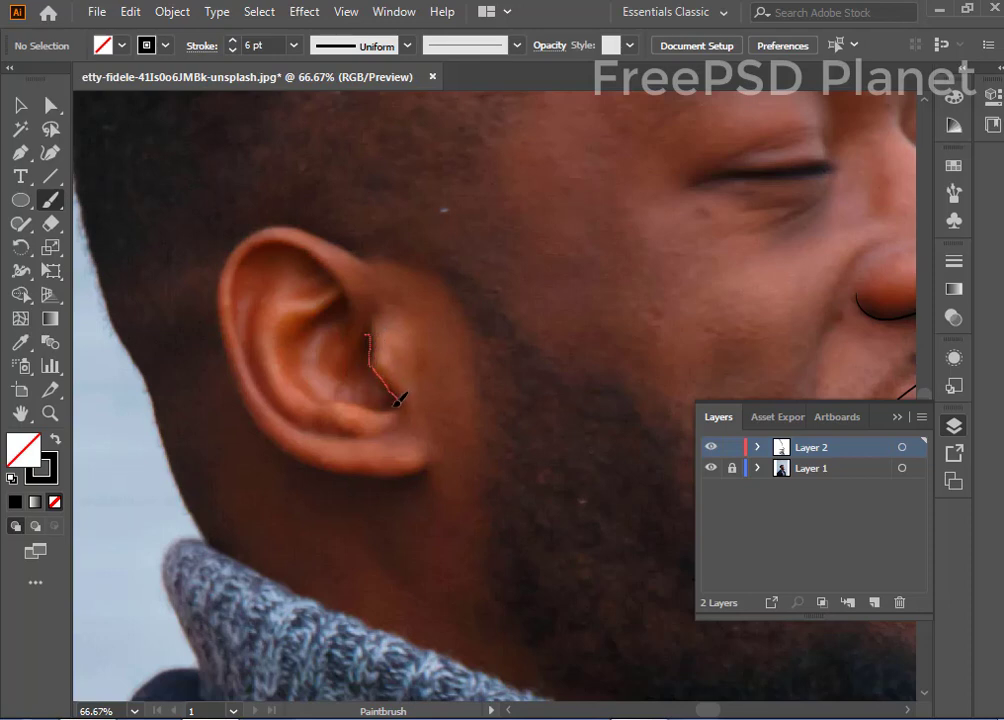
{"action": "left_click_drag", "start_coordinate": [385, 404], "coordinate": [392, 406]}
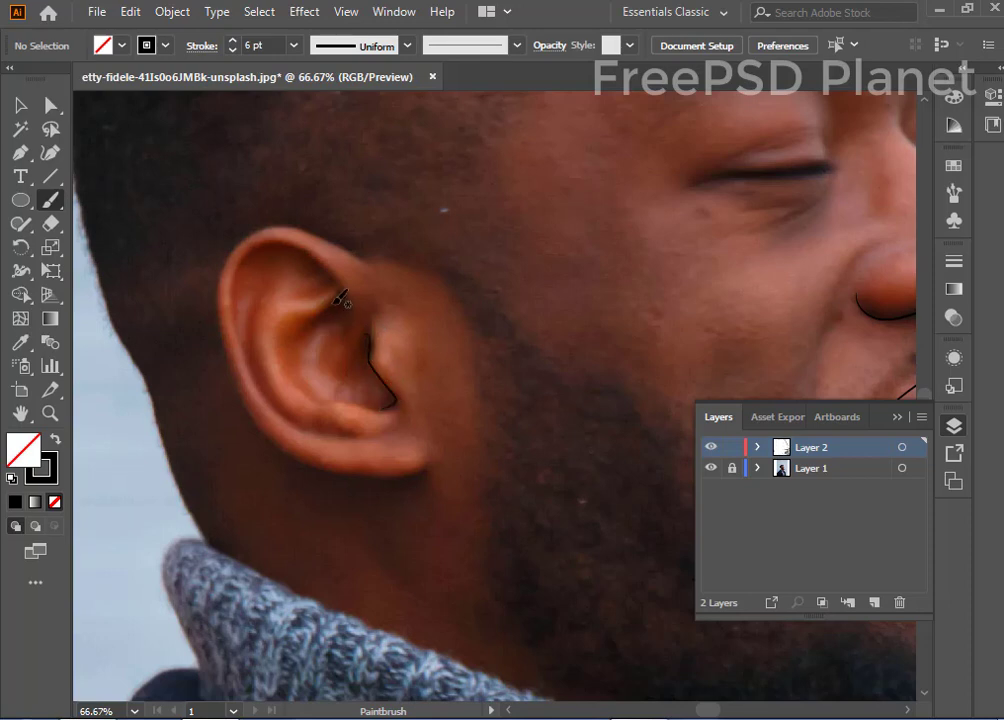
{"action": "key", "text": "ctrl+z"}
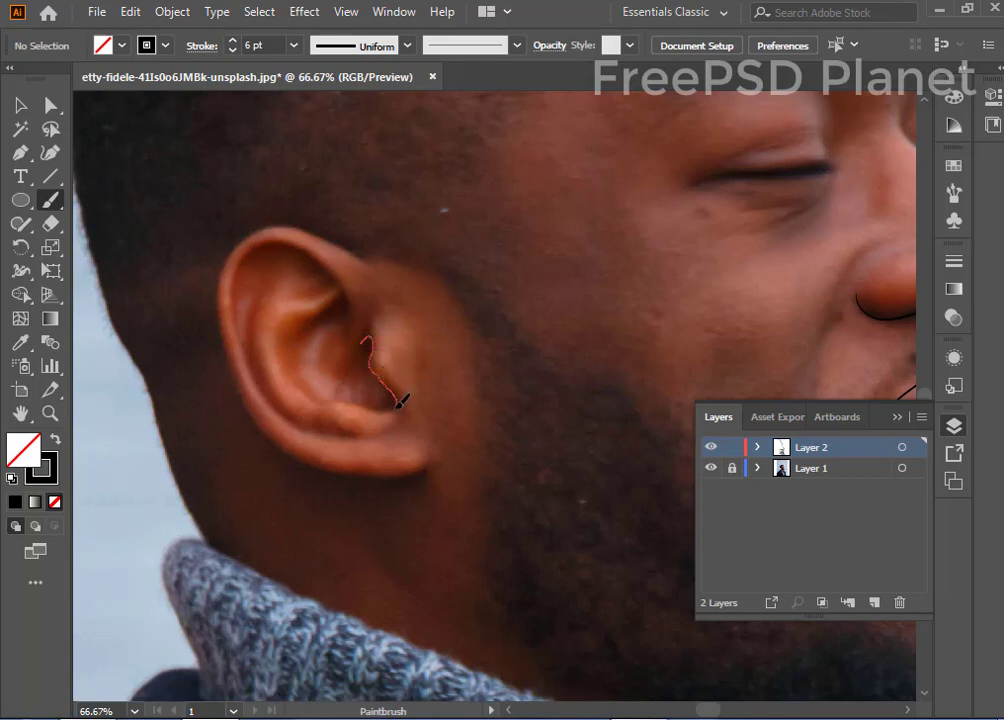
{"action": "left_click_drag", "start_coordinate": [380, 405], "coordinate": [396, 407]}
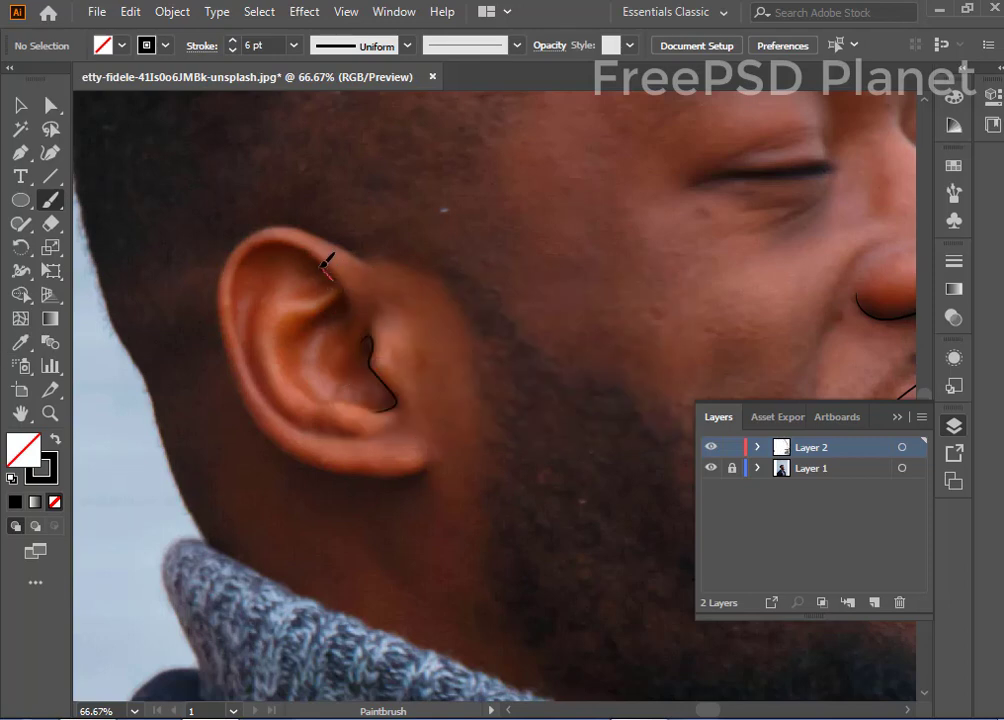
Step: Outline the ear rim and add a line along another inner fold
{"action": "left_click_drag", "start_coordinate": [324, 266], "coordinate": [280, 246]}
{"action": "left_click_drag", "start_coordinate": [237, 305], "coordinate": [283, 411]}
{"action": "left_click_drag", "start_coordinate": [352, 432], "coordinate": [352, 432]}
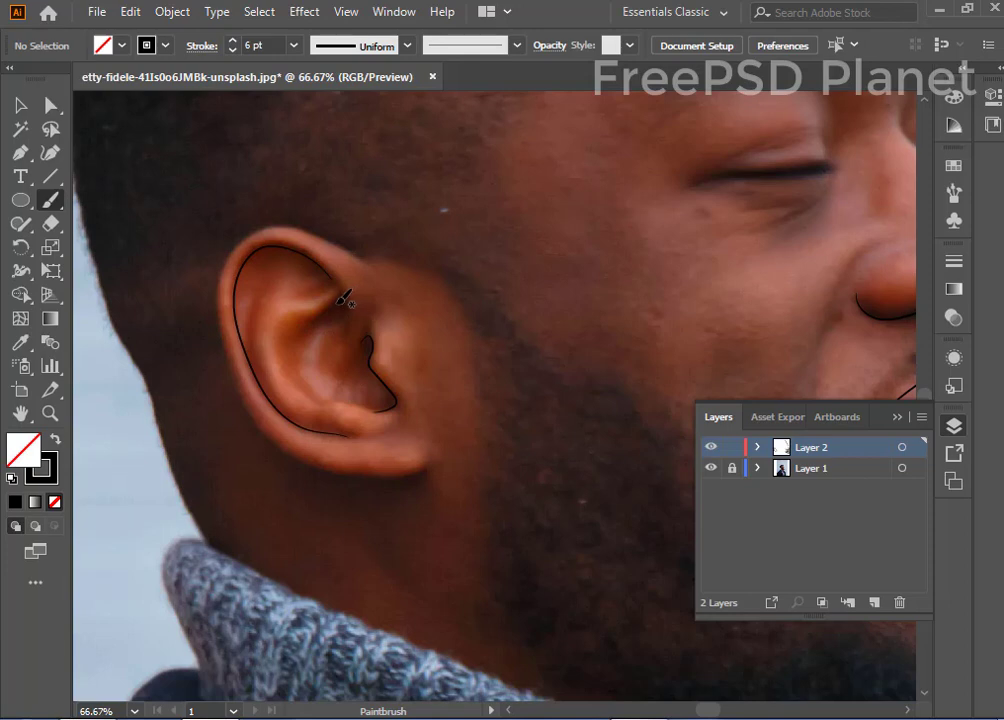
{"action": "left_click_drag", "start_coordinate": [343, 300], "coordinate": [298, 330]}
{"action": "left_click_drag", "start_coordinate": [297, 323], "coordinate": [299, 325]}
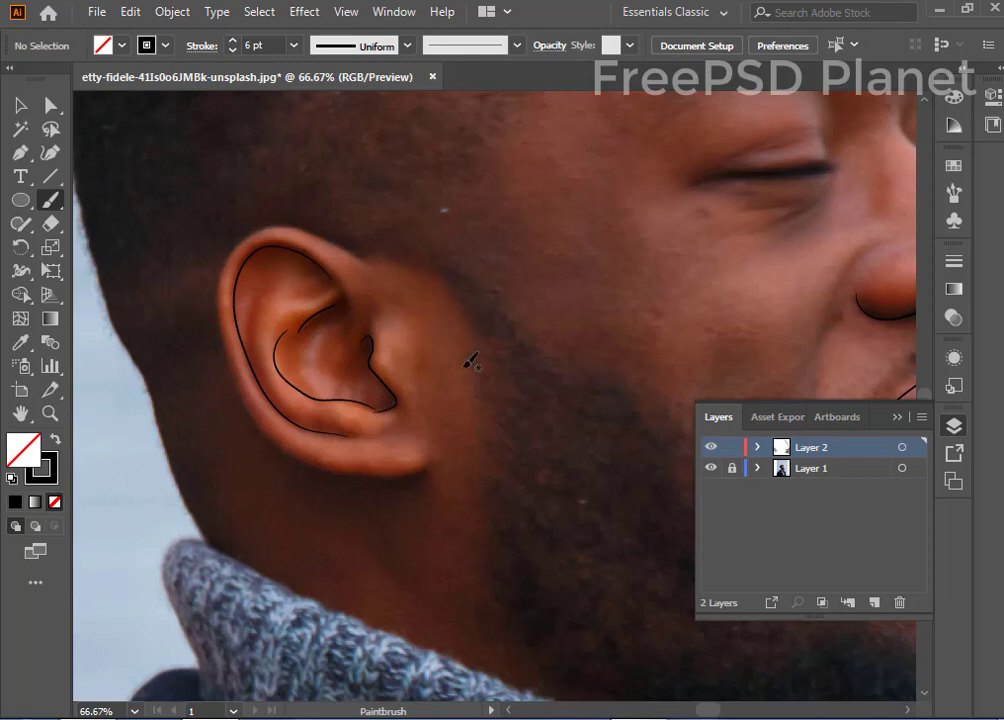
{"action": "scroll", "coordinate": [322, 348], "scroll_direction": "down", "scroll_amount": 3}
{"action": "scroll", "coordinate": [322, 348], "scroll_direction": "up", "scroll_amount": 2}
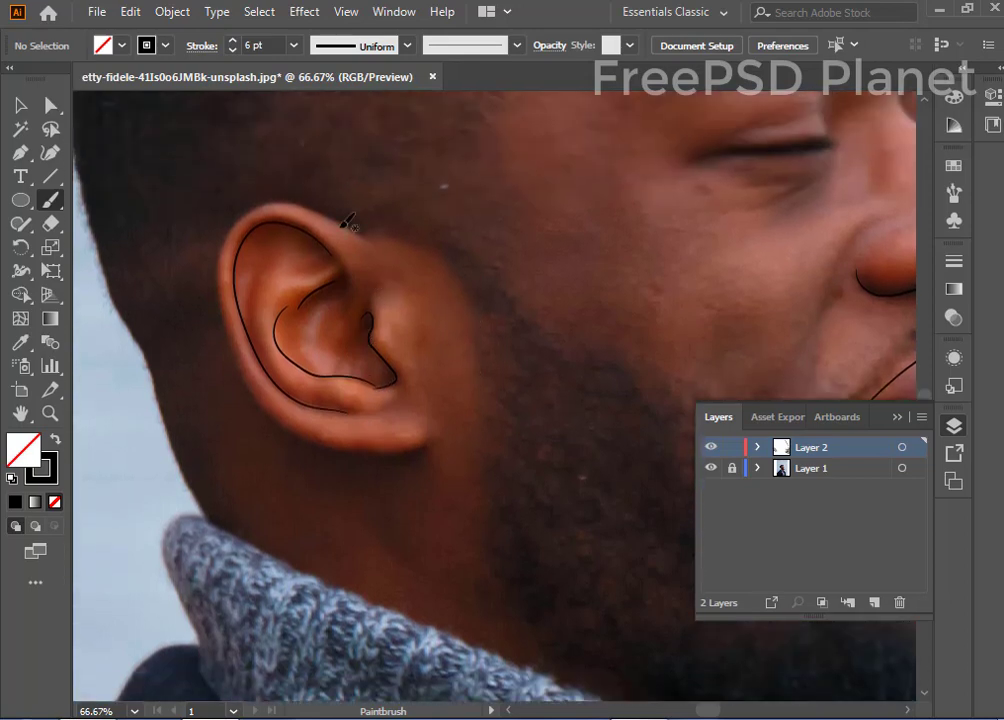
Step: Trace the outer ear rim from the top down to the lobe
{"action": "left_click_drag", "start_coordinate": [357, 225], "coordinate": [298, 206]}
{"action": "mouse_move", "coordinate": [231, 228]}
{"action": "left_mouse_down"}
{"action": "mouse_move", "coordinate": [264, 399]}
{"action": "mouse_move", "coordinate": [342, 452]}
{"action": "left_mouse_up"}
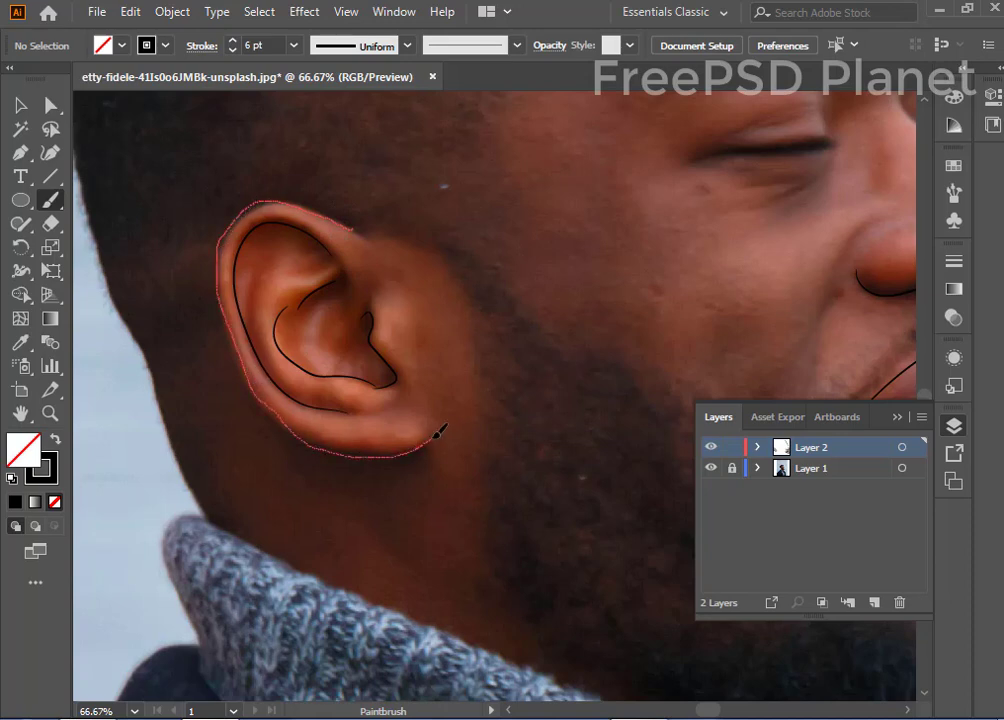
{"action": "left_click_drag", "start_coordinate": [437, 435], "coordinate": [440, 430]}
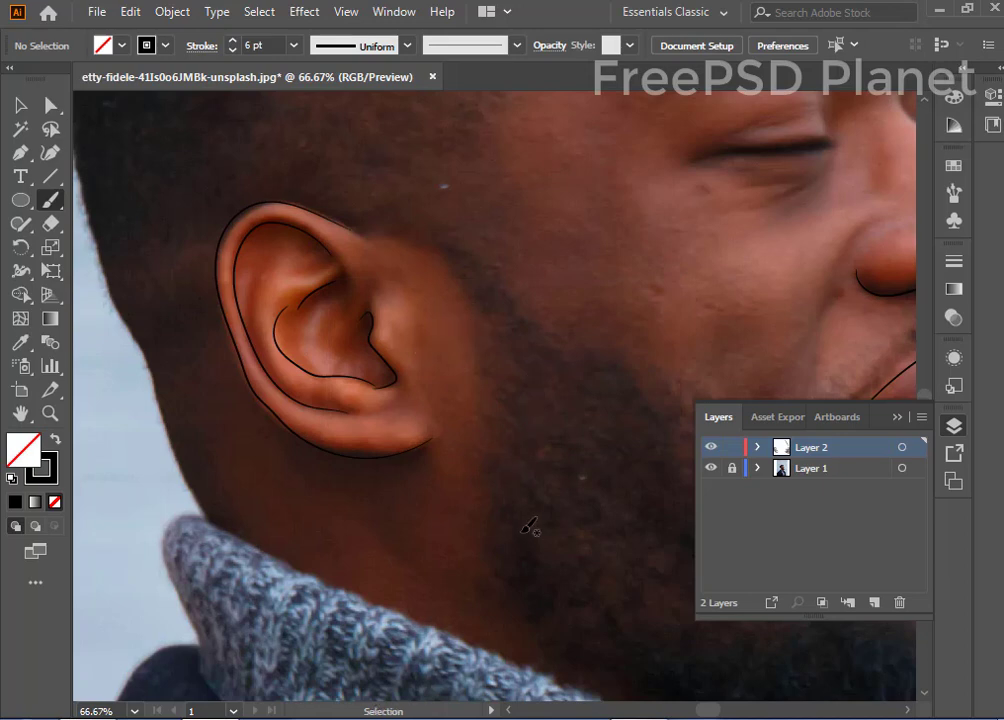
{"action": "key", "text": "ctrl+minus"}
{"action": "key", "text": "ctrl+minus"}
{"action": "key", "text": "ctrl+minus"}
Step: Paint the chin's front edge from under the lower lip down to the beard, retrying until it fits
{"action": "left_click_drag", "start_coordinate": [587, 455], "coordinate": [430, 470]}
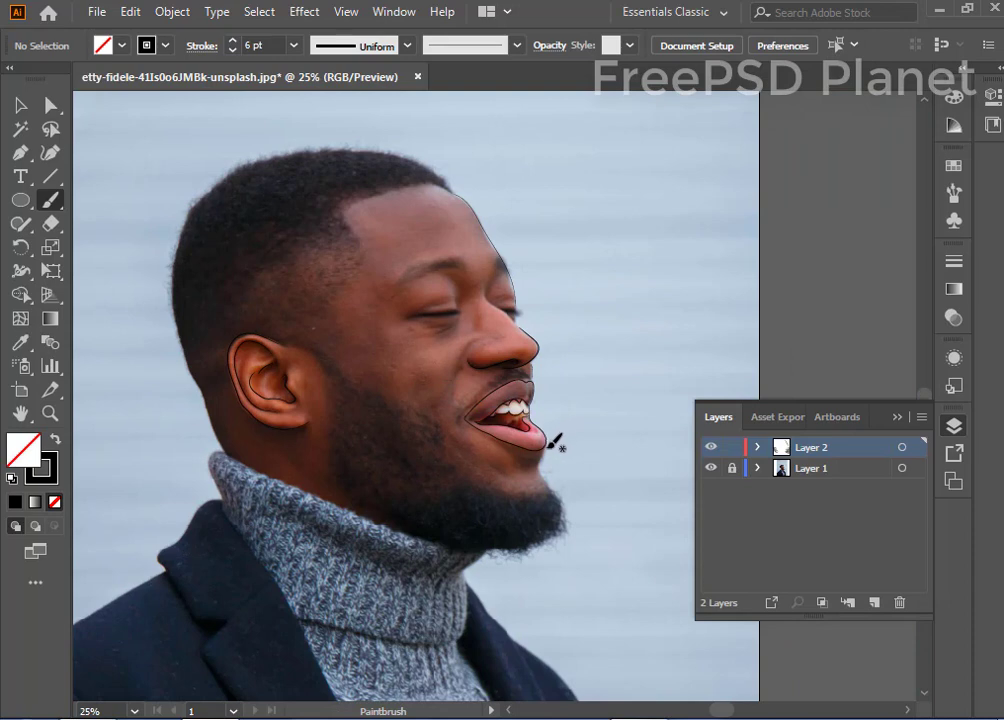
{"action": "key", "text": "ctrl+plus"}
{"action": "key", "text": "ctrl+plus"}
{"action": "key", "text": "ctrl+plus"}
{"action": "key", "text": "ctrl+plus"}
{"action": "left_click_drag", "start_coordinate": [522, 582], "coordinate": [150, 430]}
{"action": "mouse_move", "coordinate": [397, 405]}
{"action": "left_mouse_down"}
{"action": "mouse_move", "coordinate": [390, 445]}
{"action": "mouse_move", "coordinate": [422, 622]}
{"action": "left_mouse_up"}
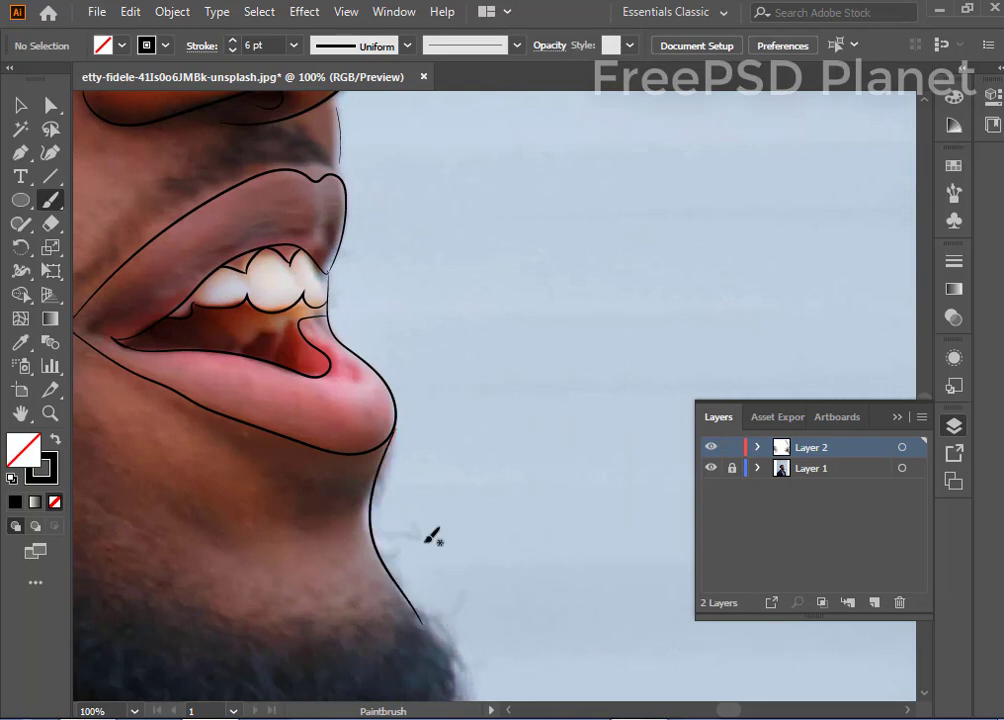
{"action": "key", "text": "ctrl+z"}
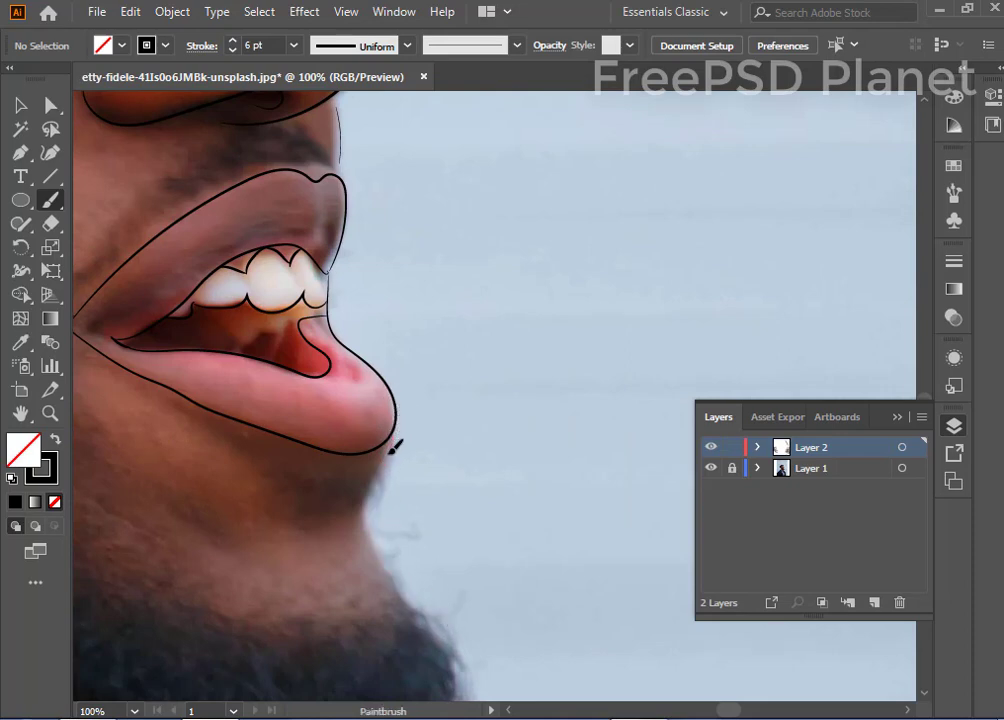
{"action": "left_click_drag", "start_coordinate": [392, 430], "coordinate": [415, 620]}
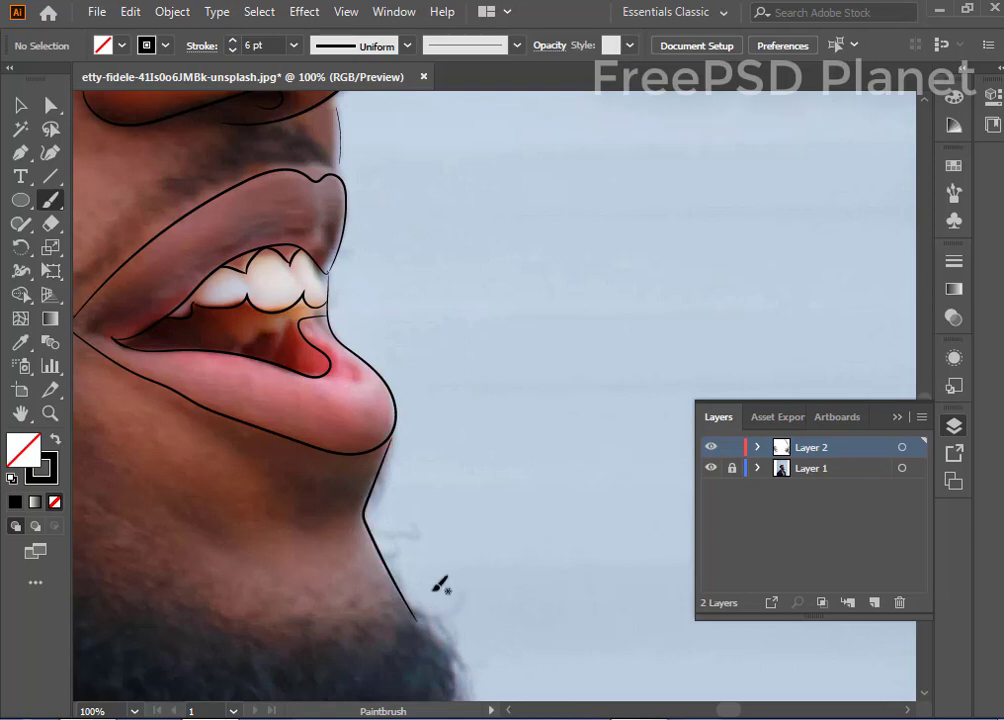
{"action": "key", "text": "ctrl+z"}
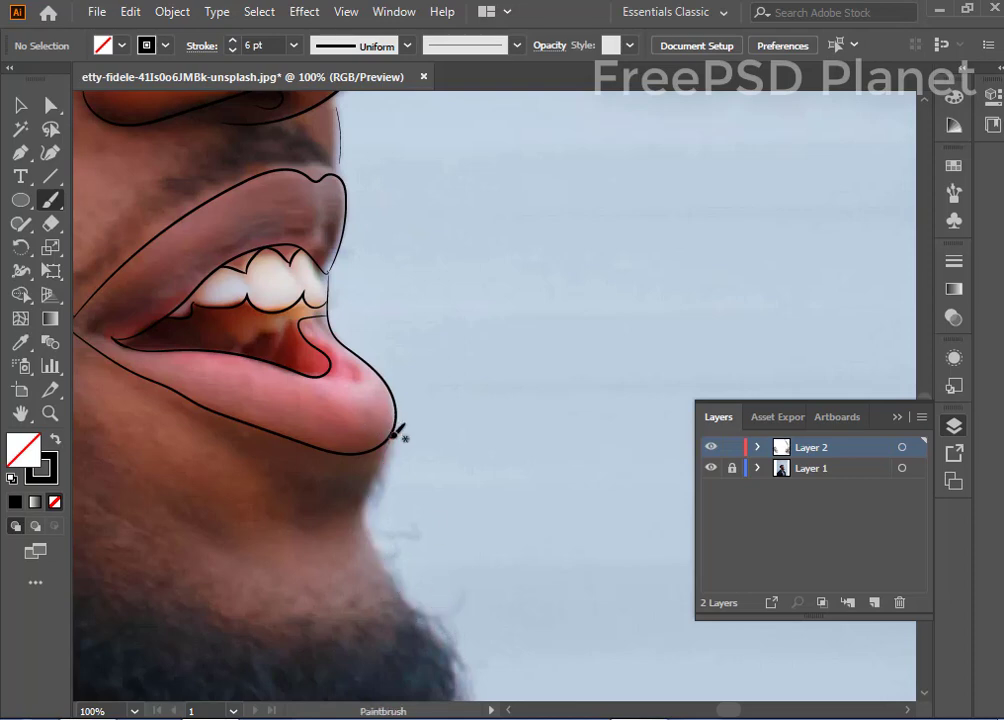
{"action": "left_click_drag", "start_coordinate": [397, 435], "coordinate": [434, 633]}
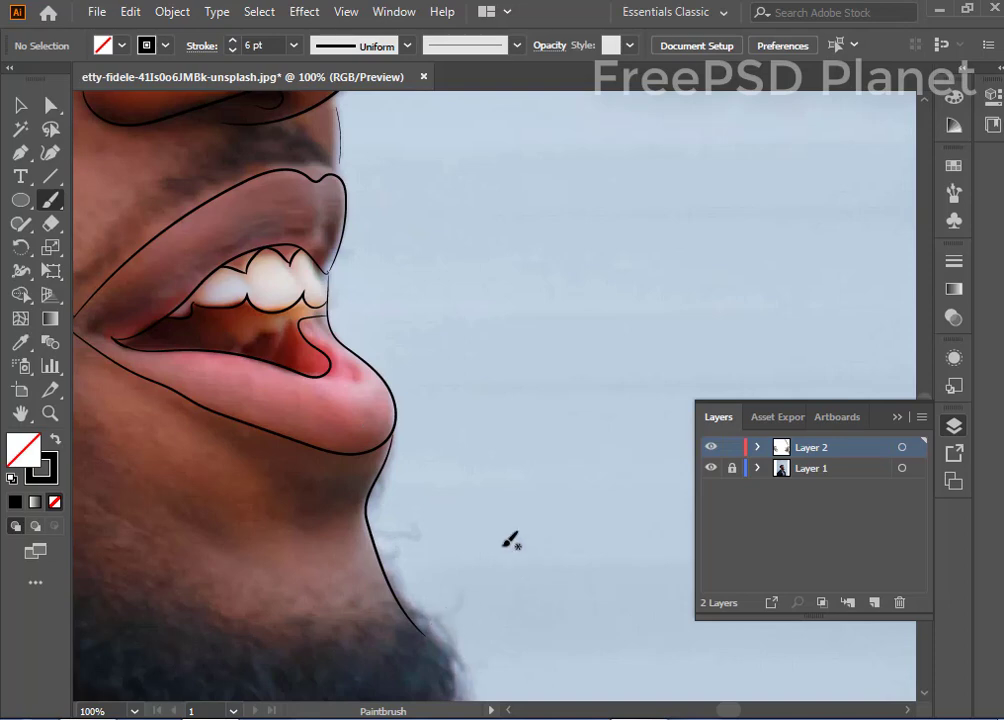
{"action": "key", "text": "ctrl+minus"}
{"action": "key", "text": "ctrl+minus"}
{"action": "key", "text": "ctrl+minus"}
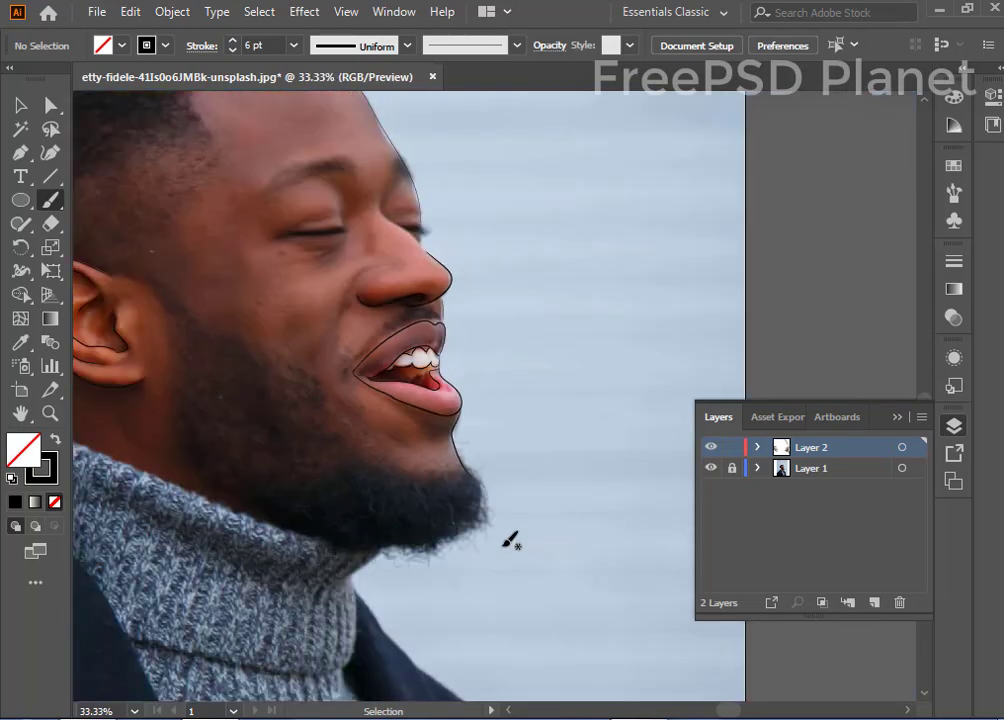
{"action": "key", "text": "ctrl+minus"}
{"action": "key", "text": "ctrl+minus"}
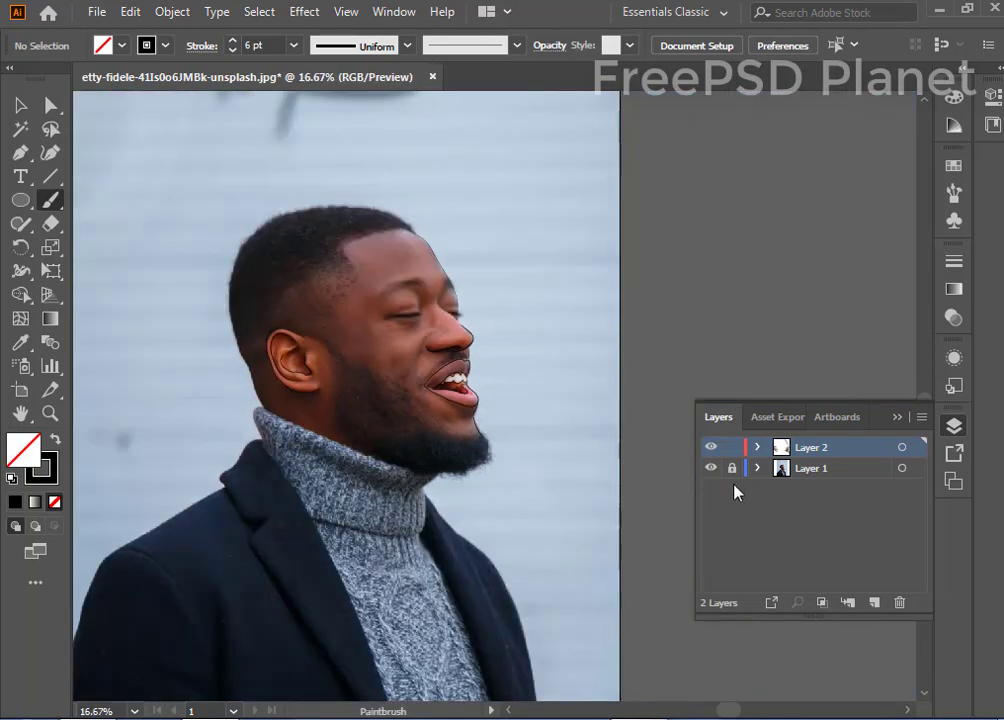
{"action": "left_click", "coordinate": [711, 469]}
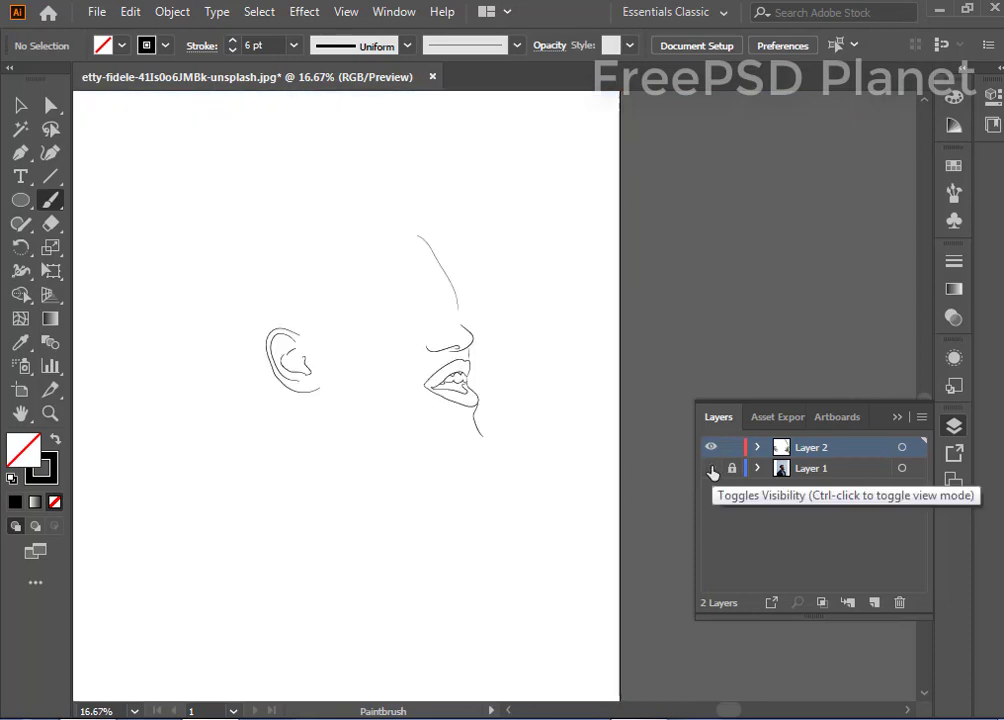
{"action": "left_click", "coordinate": [711, 469]}
{"action": "left_click", "coordinate": [711, 469]}
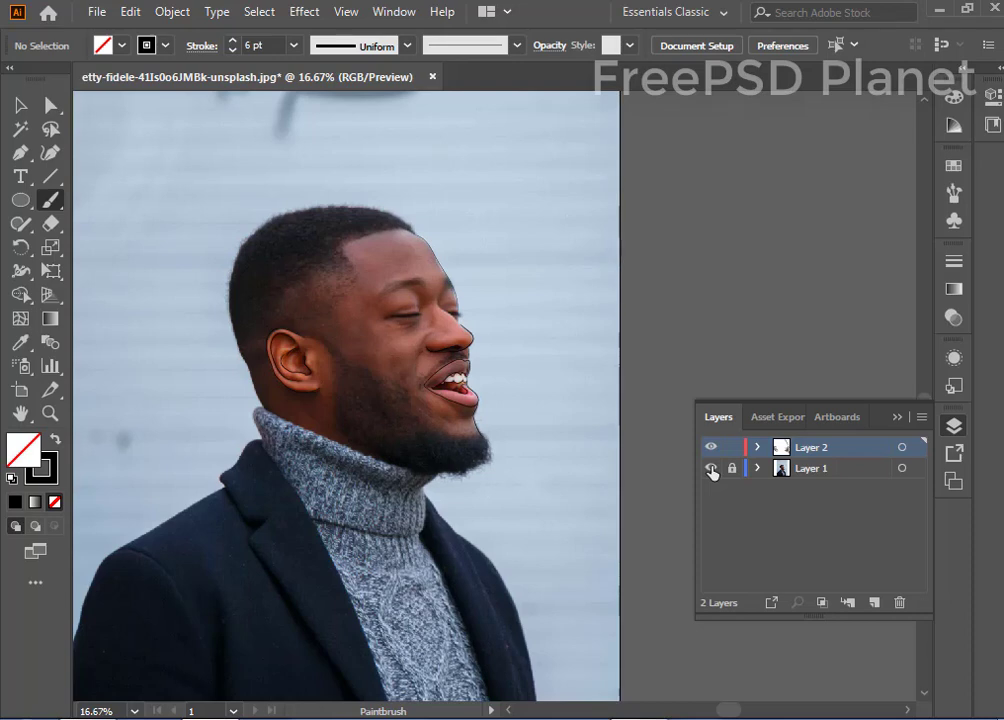
{"action": "key", "text": "ctrl+plus"}
{"action": "key", "text": "ctrl+plus"}
{"action": "mouse_move", "coordinate": [425, 280]}
{"action": "left_mouse_down"}
{"action": "mouse_move", "coordinate": [327, 320]}
{"action": "mouse_move", "coordinate": [441, 444]}
{"action": "left_mouse_up"}
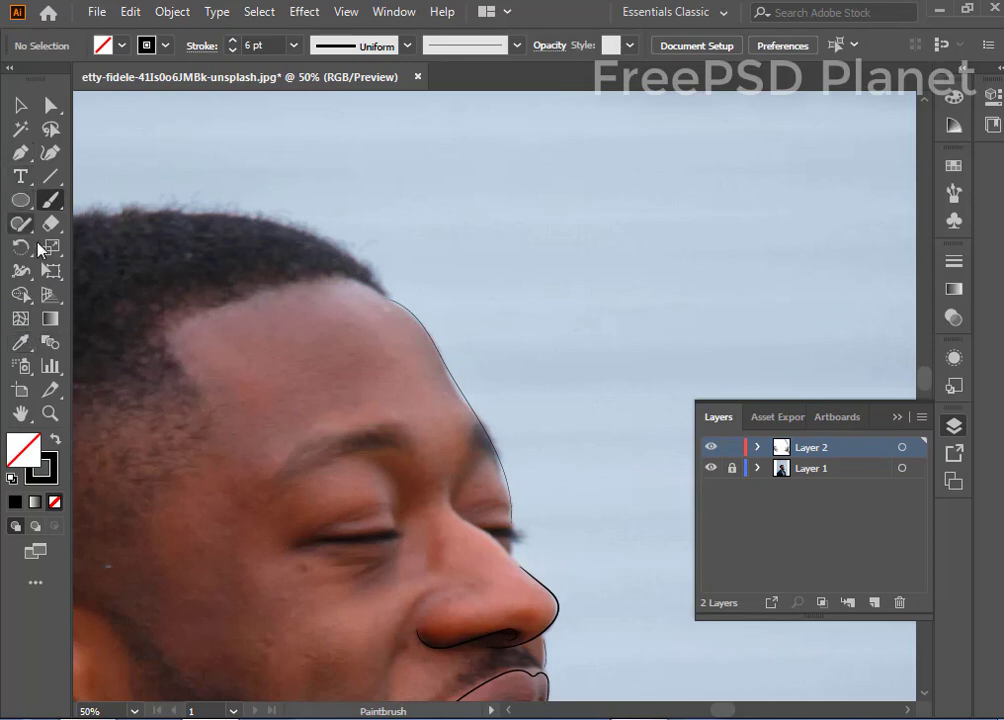
Step: Switch to the Pencil tool with black fill and no stroke
{"action": "left_click", "coordinate": [20, 222]}
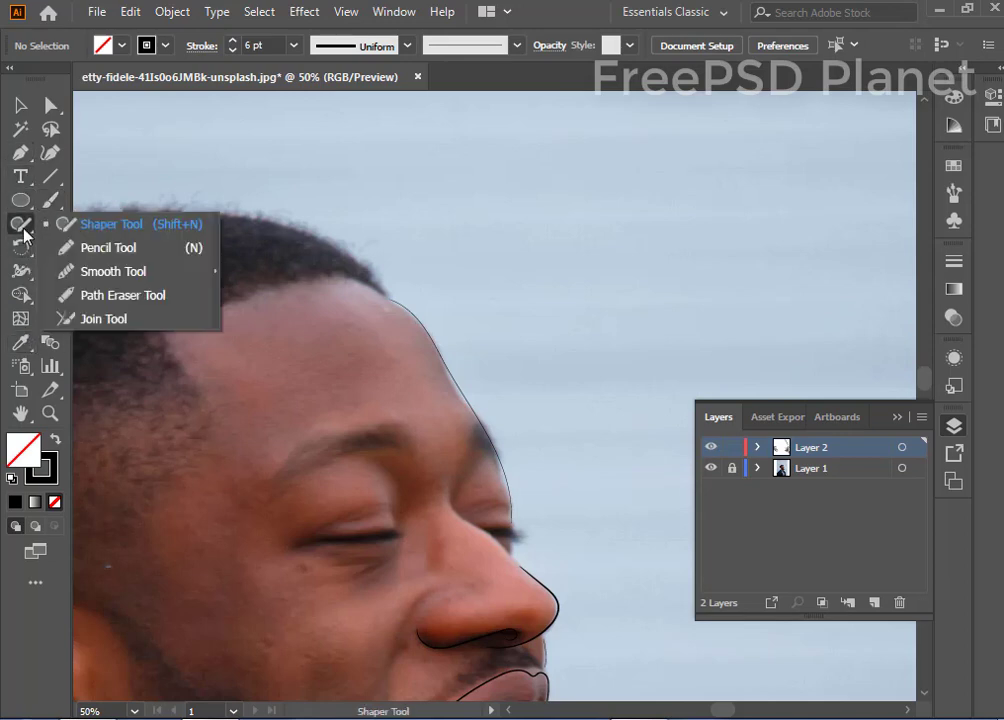
{"action": "left_click", "coordinate": [137, 250]}
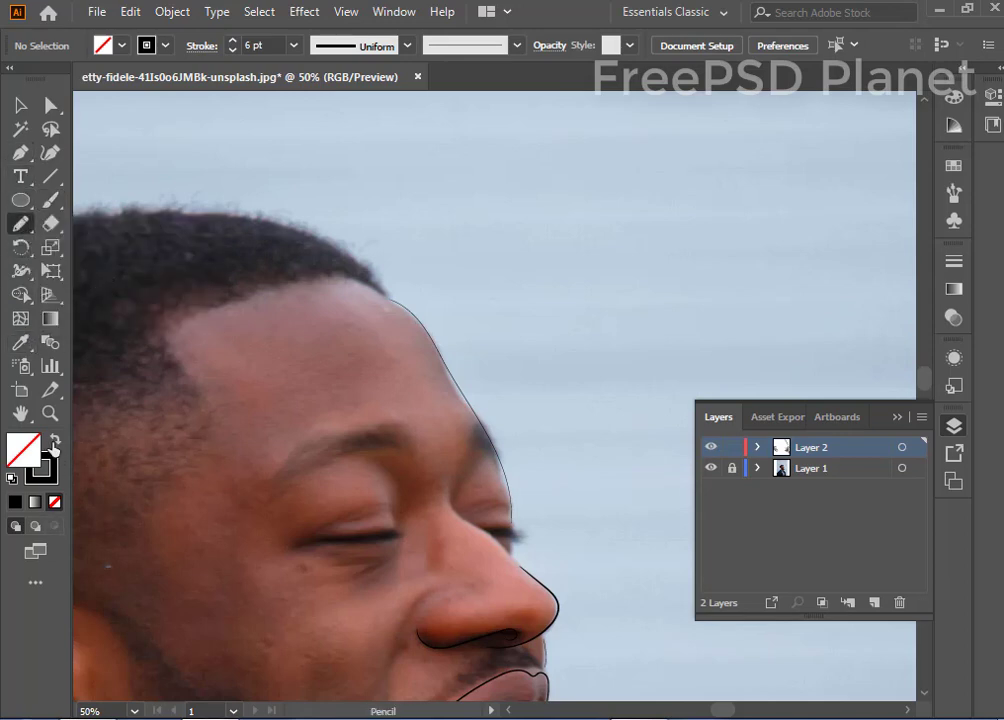
{"action": "left_click", "coordinate": [55, 443]}
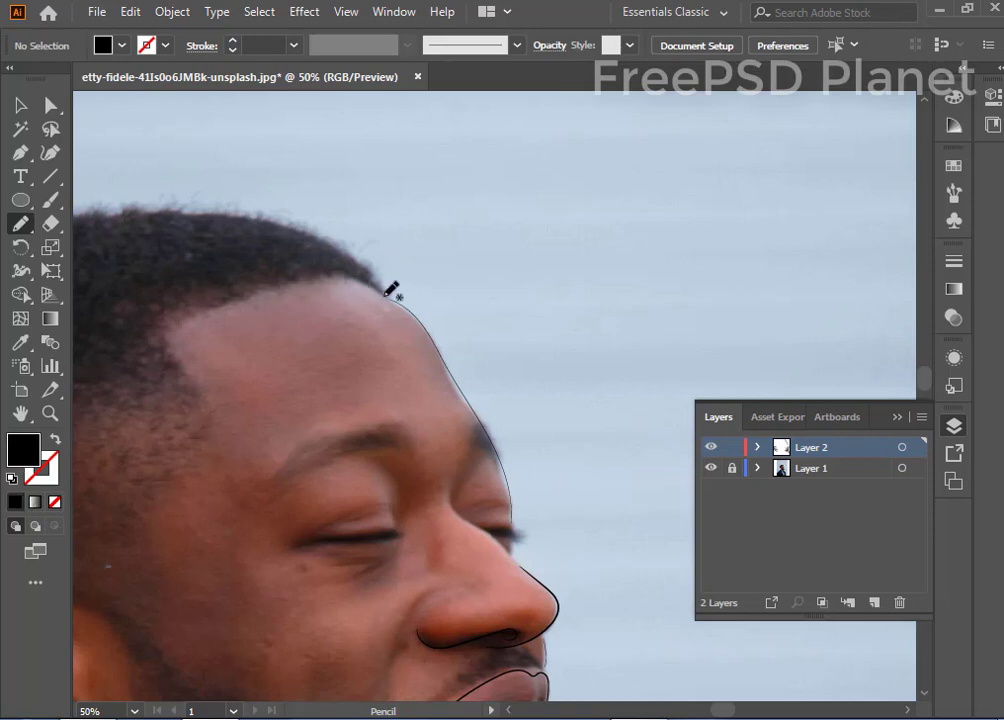
Step: Draw a closed outline around the front tuft of hair above the forehead
{"action": "key", "text": "ctrl+plus"}
{"action": "key", "text": "ctrl+plus"}
{"action": "left_click_drag", "start_coordinate": [240, 297], "coordinate": [607, 565]}
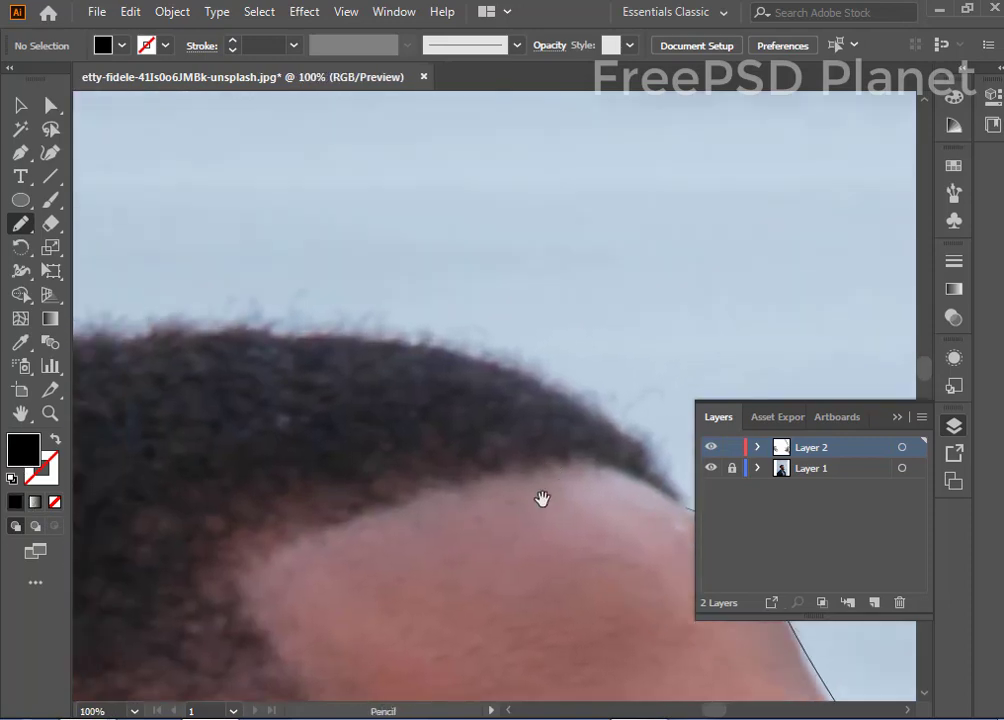
{"action": "left_click_drag", "start_coordinate": [542, 498], "coordinate": [426, 455]}
{"action": "mouse_move", "coordinate": [562, 453]}
{"action": "left_mouse_down"}
{"action": "mouse_move", "coordinate": [480, 349]}
{"action": "mouse_move", "coordinate": [434, 334]}
{"action": "mouse_move", "coordinate": [421, 316]}
{"action": "mouse_move", "coordinate": [336, 300]}
{"action": "mouse_move", "coordinate": [265, 318]}
{"action": "mouse_move", "coordinate": [274, 419]}
{"action": "left_mouse_up"}
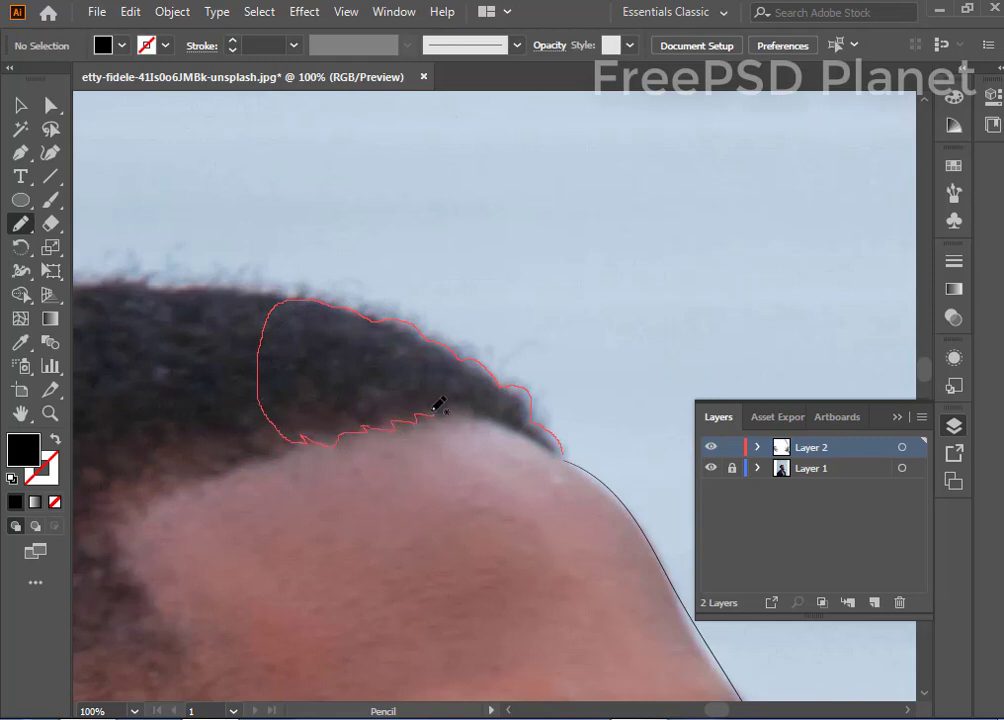
{"action": "left_click_drag", "start_coordinate": [483, 402], "coordinate": [576, 446]}
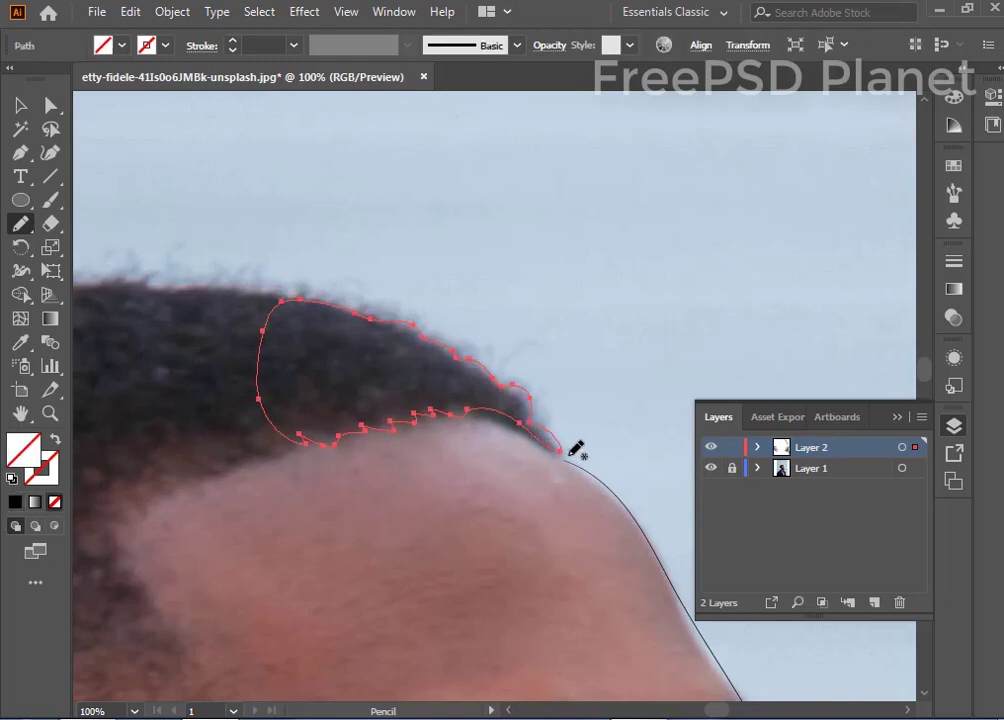
Step: Fill the front tuft black, then outline and black-fill the next hair section behind it
{"action": "key", "text": "comma"}
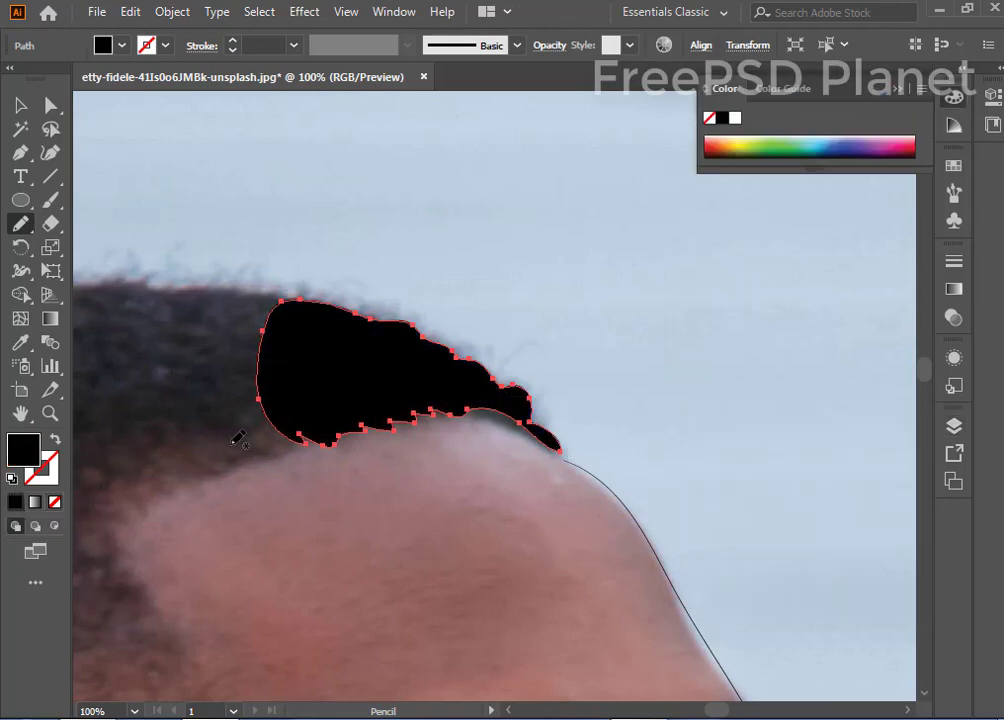
{"action": "left_click_drag", "start_coordinate": [243, 415], "coordinate": [352, 434]}
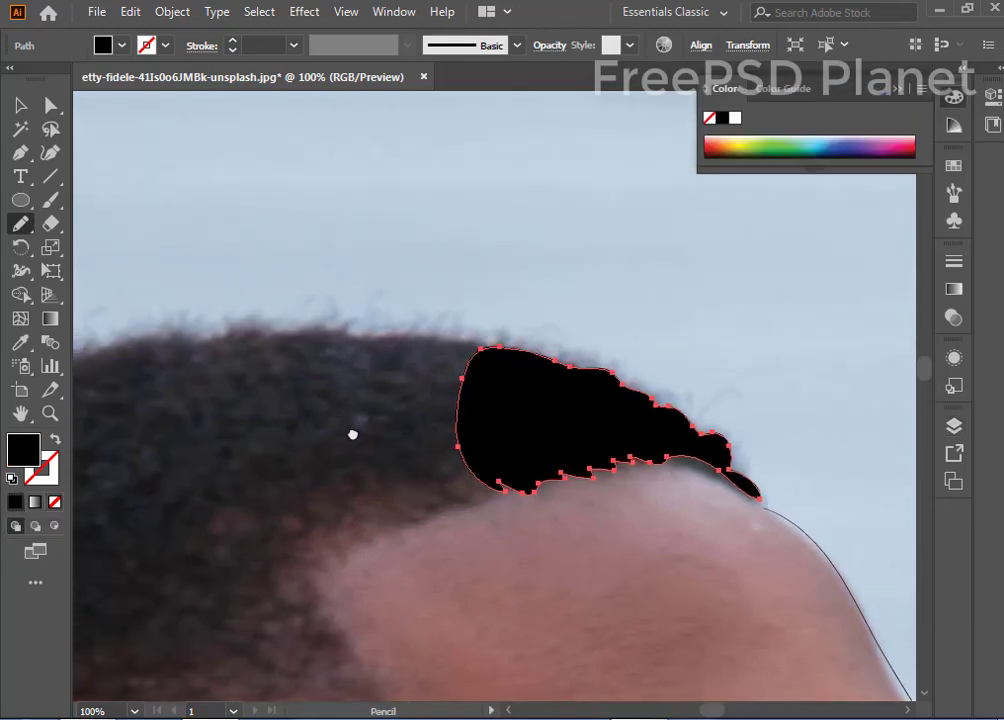
{"action": "left_click_drag", "start_coordinate": [287, 488], "coordinate": [385, 510]}
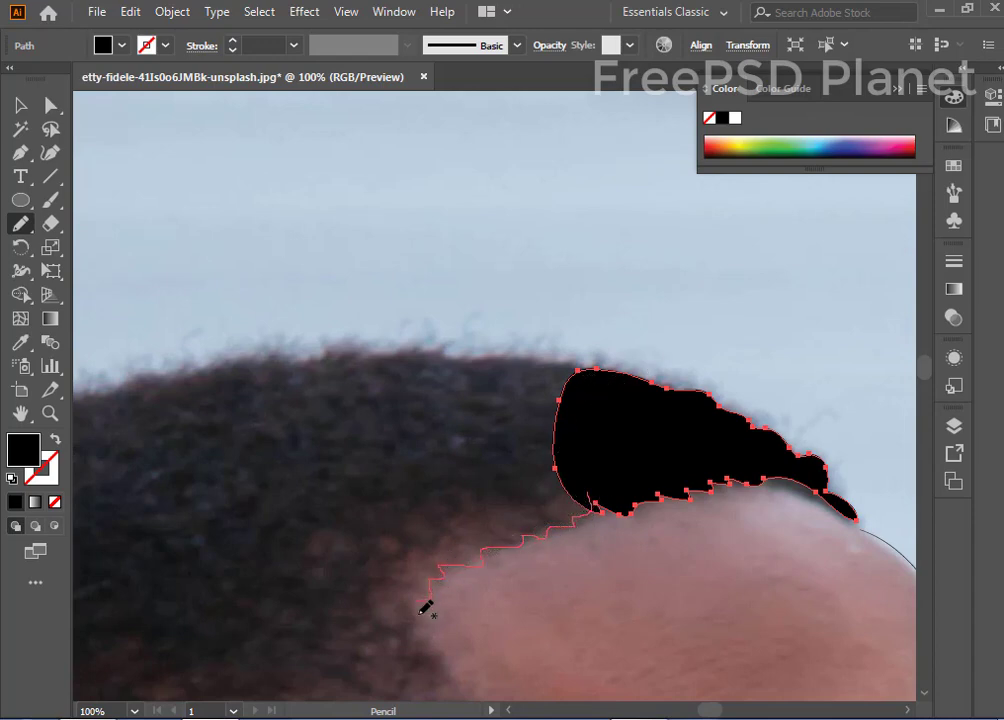
{"action": "mouse_move", "coordinate": [422, 610]}
{"action": "left_mouse_down"}
{"action": "mouse_move", "coordinate": [268, 445]}
{"action": "mouse_move", "coordinate": [294, 373]}
{"action": "mouse_move", "coordinate": [341, 350]}
{"action": "mouse_move", "coordinate": [575, 352]}
{"action": "mouse_move", "coordinate": [595, 367]}
{"action": "mouse_move", "coordinate": [590, 500]}
{"action": "left_mouse_up"}
{"action": "left_click", "coordinate": [14, 502]}
Step: Outline the hair across the top of the head and fill it black
{"action": "left_click_drag", "start_coordinate": [267, 458], "coordinate": [562, 313]}
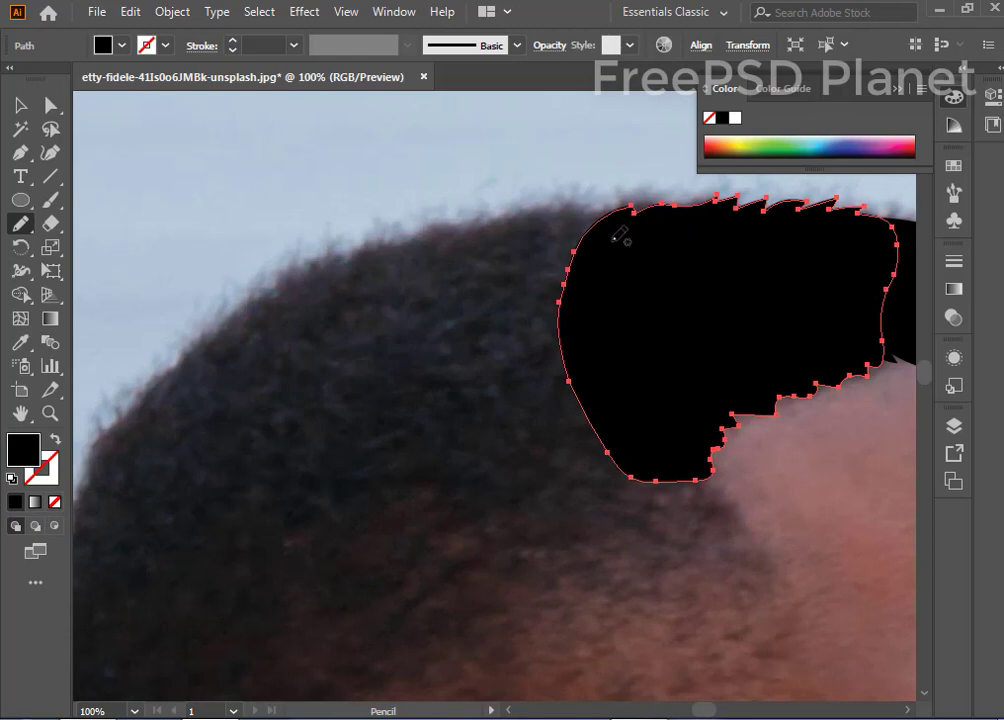
{"action": "mouse_move", "coordinate": [621, 224]}
{"action": "left_mouse_down"}
{"action": "mouse_move", "coordinate": [603, 200]}
{"action": "mouse_move", "coordinate": [605, 238]}
{"action": "left_mouse_up"}
{"action": "key", "text": "ctrl+z"}
{"action": "mouse_move", "coordinate": [287, 306]}
{"action": "left_mouse_down"}
{"action": "mouse_move", "coordinate": [311, 257]}
{"action": "mouse_move", "coordinate": [341, 247]}
{"action": "mouse_move", "coordinate": [556, 195]}
{"action": "mouse_move", "coordinate": [648, 190]}
{"action": "mouse_move", "coordinate": [670, 338]}
{"action": "mouse_move", "coordinate": [708, 463]}
{"action": "left_mouse_up"}
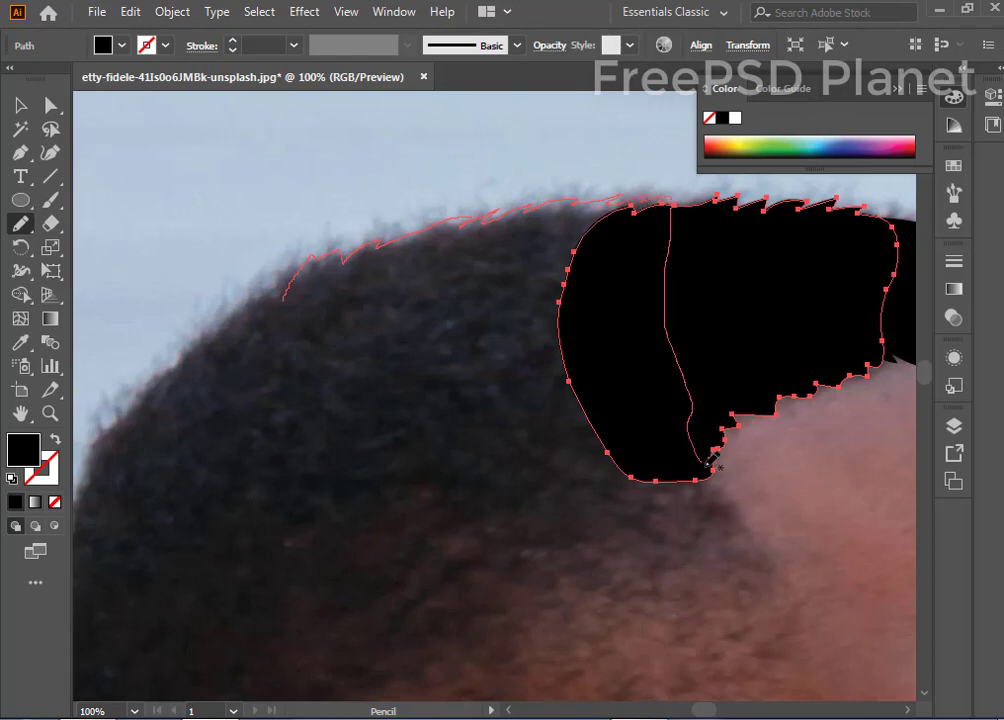
{"action": "mouse_move", "coordinate": [708, 518]}
{"action": "left_mouse_down"}
{"action": "mouse_move", "coordinate": [693, 533]}
{"action": "mouse_move", "coordinate": [320, 598]}
{"action": "mouse_move", "coordinate": [172, 390]}
{"action": "mouse_move", "coordinate": [180, 355]}
{"action": "mouse_move", "coordinate": [250, 302]}
{"action": "mouse_move", "coordinate": [630, 205]}
{"action": "left_mouse_up"}
{"action": "left_click", "coordinate": [15, 502]}
{"action": "mouse_move", "coordinate": [242, 482]}
{"action": "left_mouse_down"}
{"action": "mouse_move", "coordinate": [326, 410]}
{"action": "mouse_move", "coordinate": [476, 368]}
{"action": "left_mouse_up"}
{"action": "key", "text": "ctrl+minus"}
{"action": "key", "text": "ctrl+minus"}
{"action": "key", "text": "ctrl+minus"}
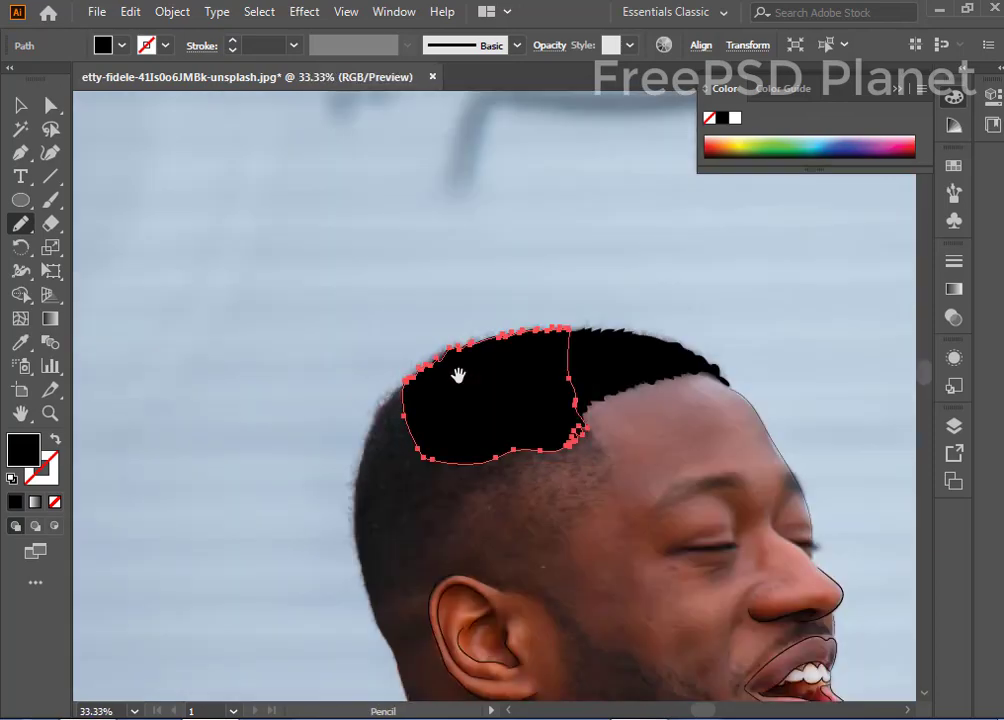
Step: Outline the hair on the side of the head down toward the ear and fill it black
{"action": "key", "text": "ctrl+plus"}
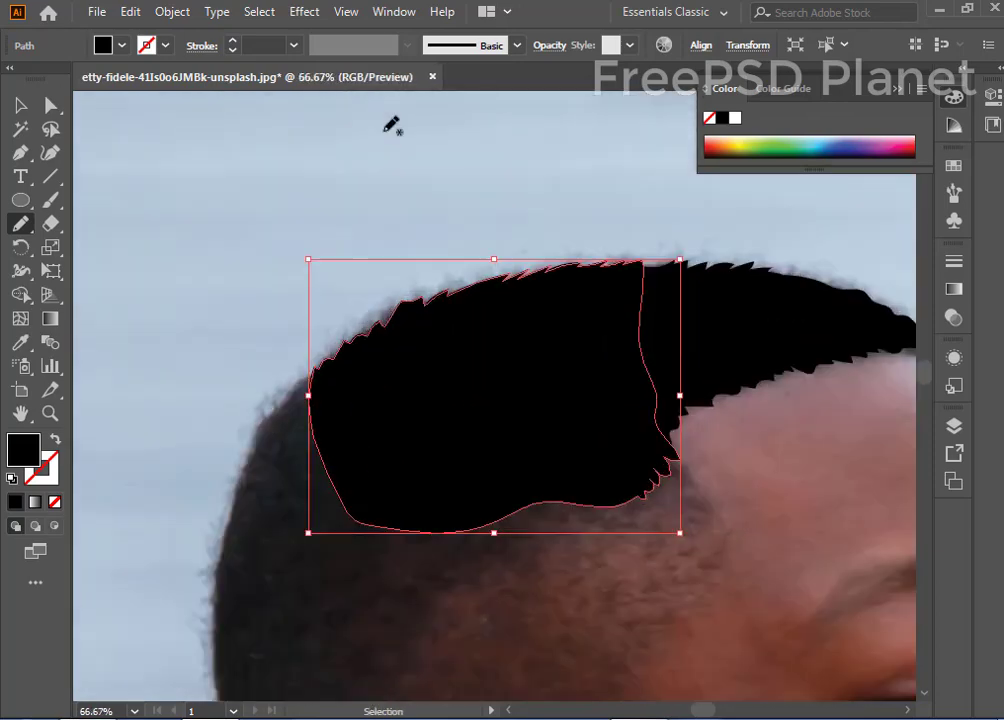
{"action": "key", "text": "ctrl+plus"}
{"action": "left_click_drag", "start_coordinate": [490, 513], "coordinate": [436, 202]}
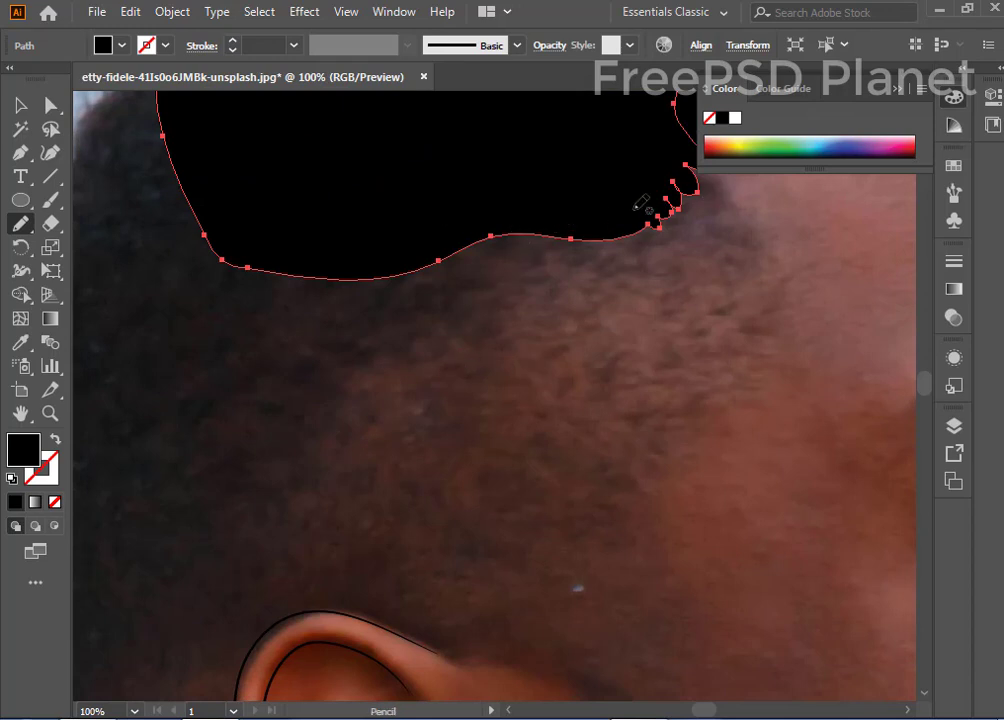
{"action": "mouse_move", "coordinate": [634, 209]}
{"action": "left_mouse_down"}
{"action": "mouse_move", "coordinate": [538, 318]}
{"action": "mouse_move", "coordinate": [437, 493]}
{"action": "mouse_move", "coordinate": [449, 603]}
{"action": "mouse_move", "coordinate": [437, 645]}
{"action": "mouse_move", "coordinate": [408, 621]}
{"action": "mouse_move", "coordinate": [359, 605]}
{"action": "mouse_move", "coordinate": [303, 606]}
{"action": "mouse_move", "coordinate": [213, 574]}
{"action": "mouse_move", "coordinate": [202, 210]}
{"action": "mouse_move", "coordinate": [221, 195]}
{"action": "mouse_move", "coordinate": [449, 190]}
{"action": "mouse_move", "coordinate": [645, 213]}
{"action": "left_mouse_up"}
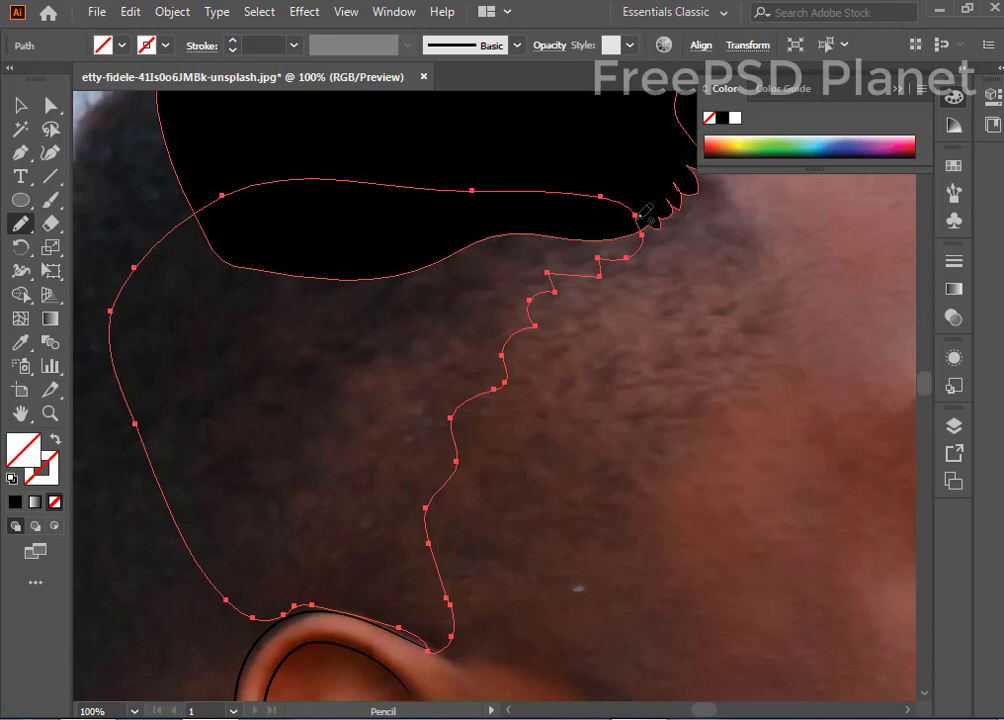
{"action": "left_click", "coordinate": [15, 502]}
Step: Trace the hair edge down behind the ear and fill the shape solid black
{"action": "left_click_drag", "start_coordinate": [86, 625], "coordinate": [301, 240]}
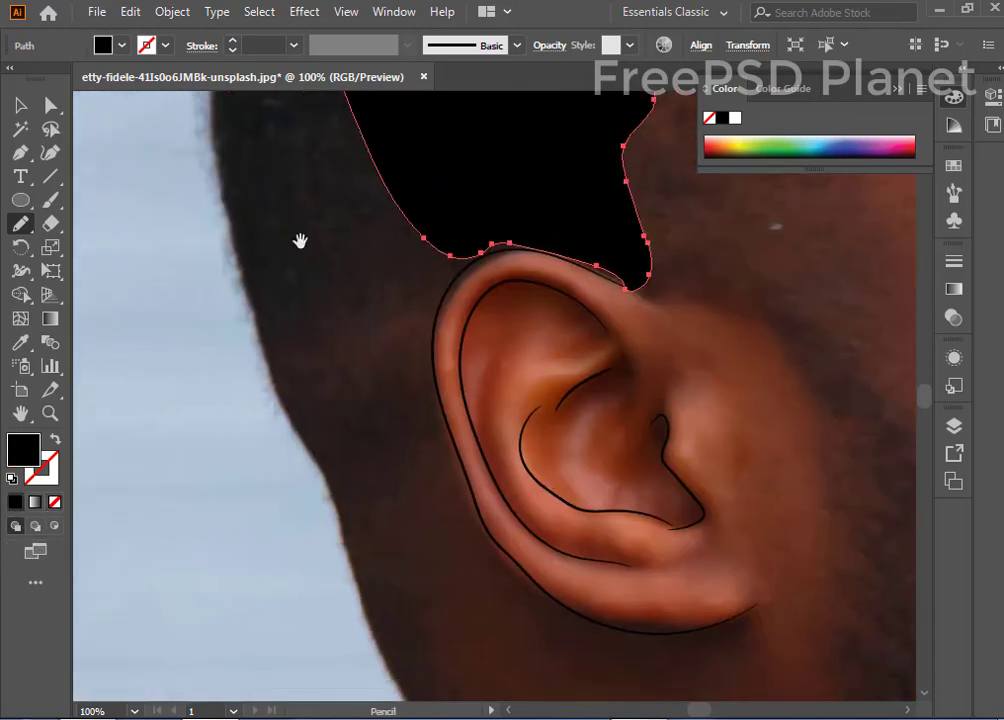
{"action": "scroll", "coordinate": [341, 363], "scroll_direction": "up", "scroll_amount": 3}
{"action": "scroll", "coordinate": [341, 363], "scroll_direction": "up", "scroll_amount": 3}
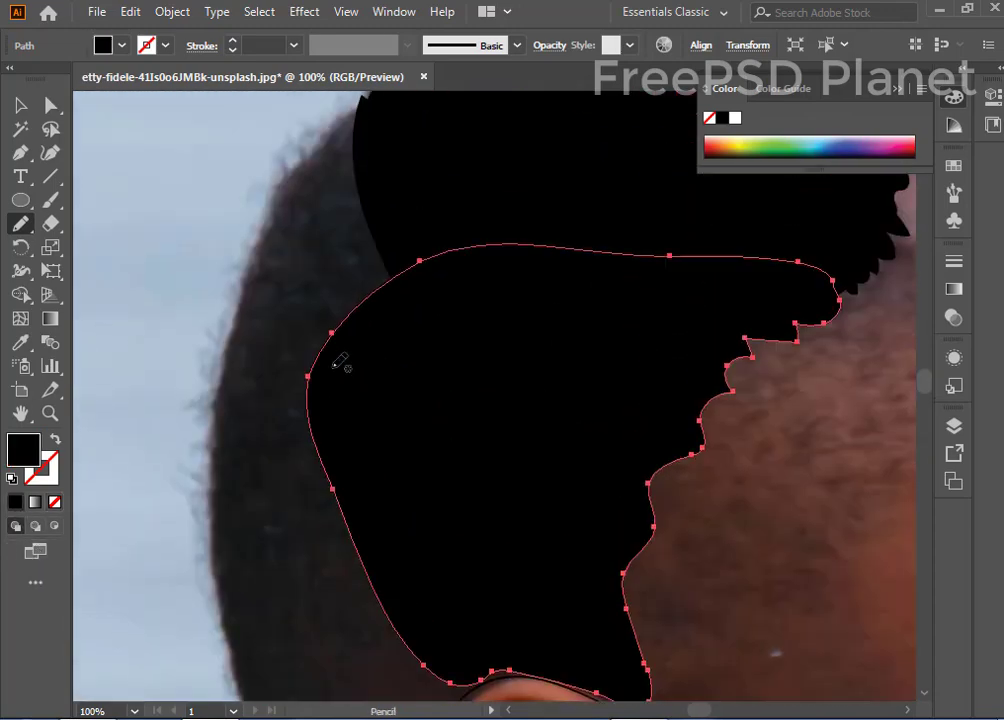
{"action": "scroll", "coordinate": [380, 300], "scroll_direction": "up", "scroll_amount": 2}
{"action": "mouse_move", "coordinate": [366, 216]}
{"action": "left_mouse_down"}
{"action": "mouse_move", "coordinate": [266, 333]}
{"action": "mouse_move", "coordinate": [302, 617]}
{"action": "mouse_move", "coordinate": [362, 215]}
{"action": "left_mouse_up"}
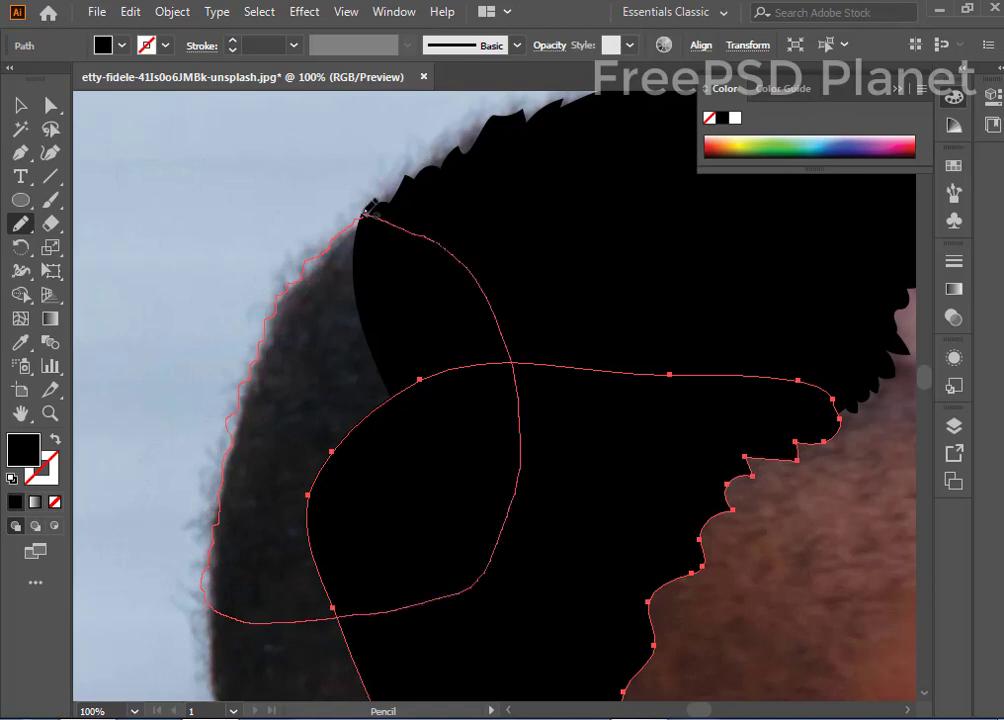
{"action": "left_click", "coordinate": [33, 502]}
Step: Trace a new hair outline down toward the ear and around it into the hair
{"action": "left_click_drag", "start_coordinate": [538, 459], "coordinate": [402, 236]}
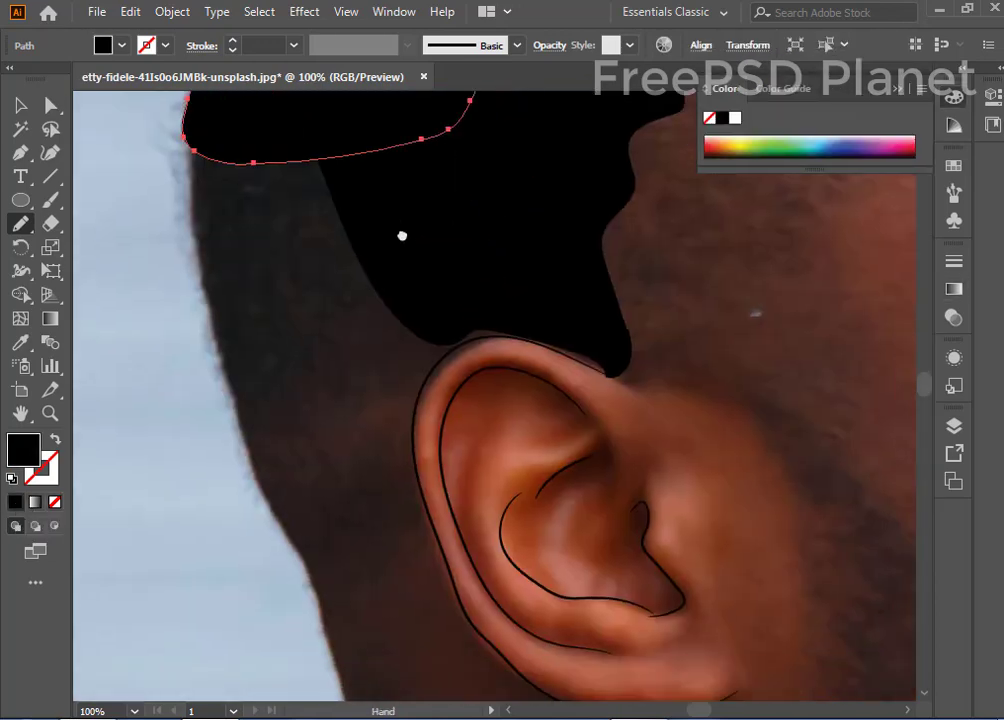
{"action": "left_click_drag", "start_coordinate": [320, 279], "coordinate": [343, 379]}
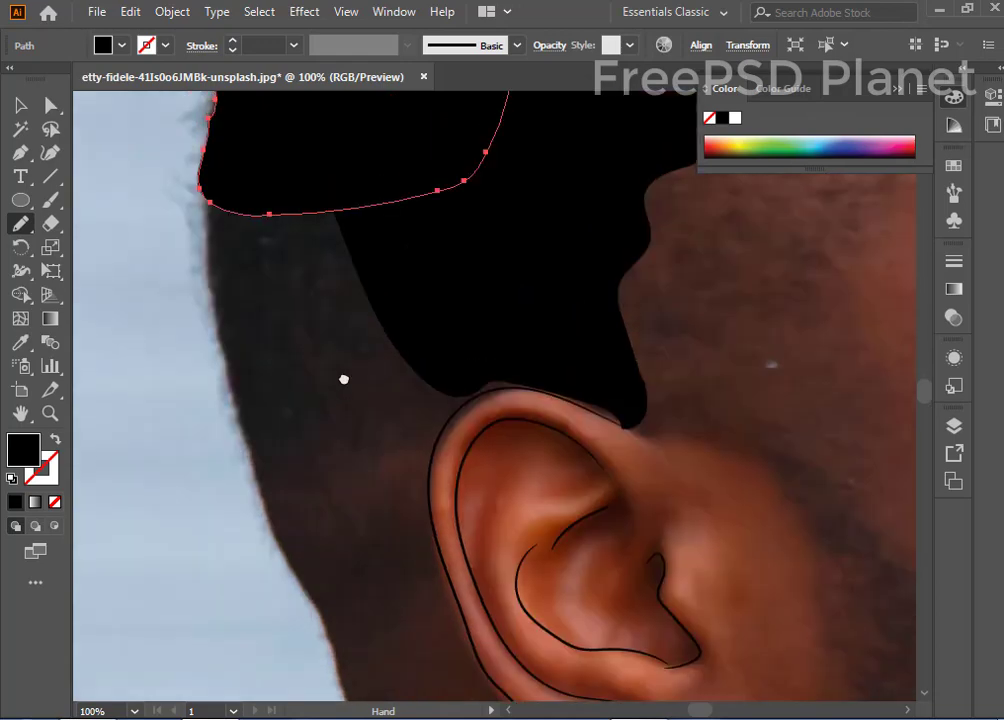
{"action": "mouse_move", "coordinate": [209, 238]}
{"action": "left_mouse_down"}
{"action": "mouse_move", "coordinate": [251, 455]}
{"action": "mouse_move", "coordinate": [320, 610]}
{"action": "mouse_move", "coordinate": [407, 568]}
{"action": "mouse_move", "coordinate": [425, 530]}
{"action": "left_mouse_up"}
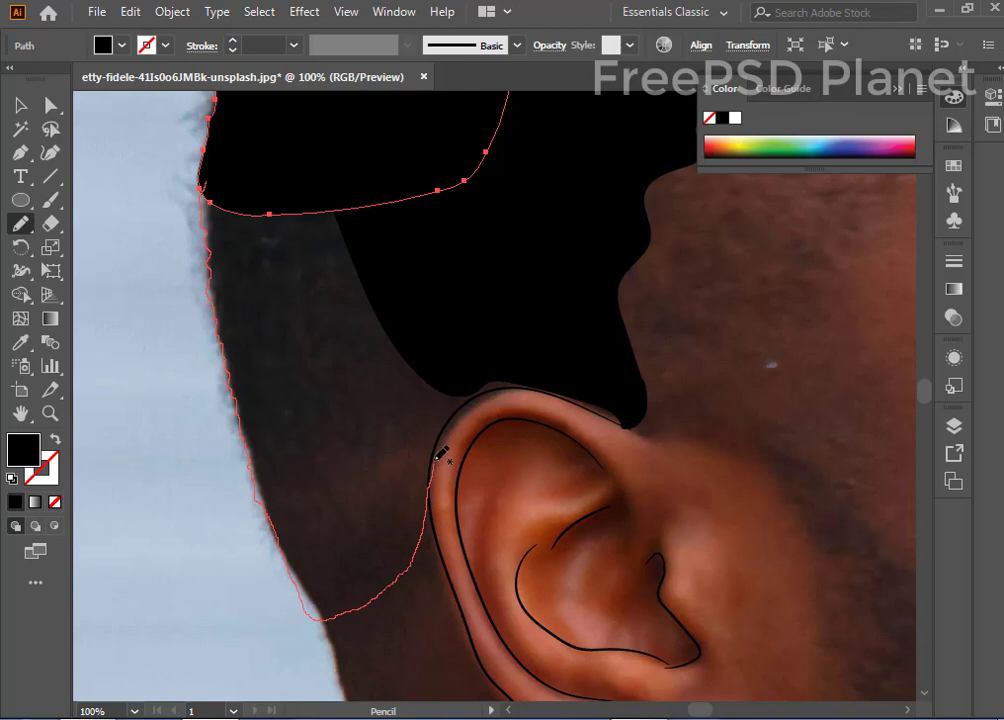
{"action": "mouse_move", "coordinate": [437, 455]}
{"action": "left_mouse_down"}
{"action": "mouse_move", "coordinate": [455, 410]}
{"action": "mouse_move", "coordinate": [506, 392]}
{"action": "mouse_move", "coordinate": [513, 291]}
{"action": "mouse_move", "coordinate": [437, 195]}
{"action": "mouse_move", "coordinate": [246, 172]}
{"action": "mouse_move", "coordinate": [208, 185]}
{"action": "left_mouse_up"}
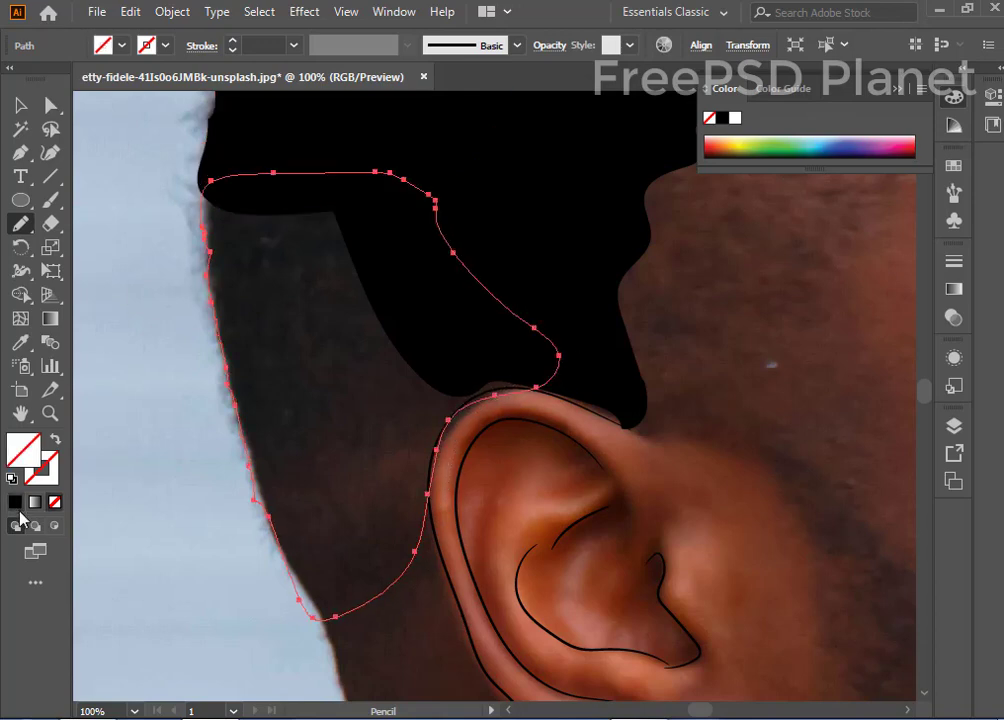
{"action": "scroll", "coordinate": [310, 465], "scroll_direction": "down", "scroll_amount": 3}
{"action": "scroll", "coordinate": [331, 478], "scroll_direction": "down", "scroll_amount": 2}
{"action": "scroll", "coordinate": [356, 388], "scroll_direction": "down", "scroll_amount": 2}
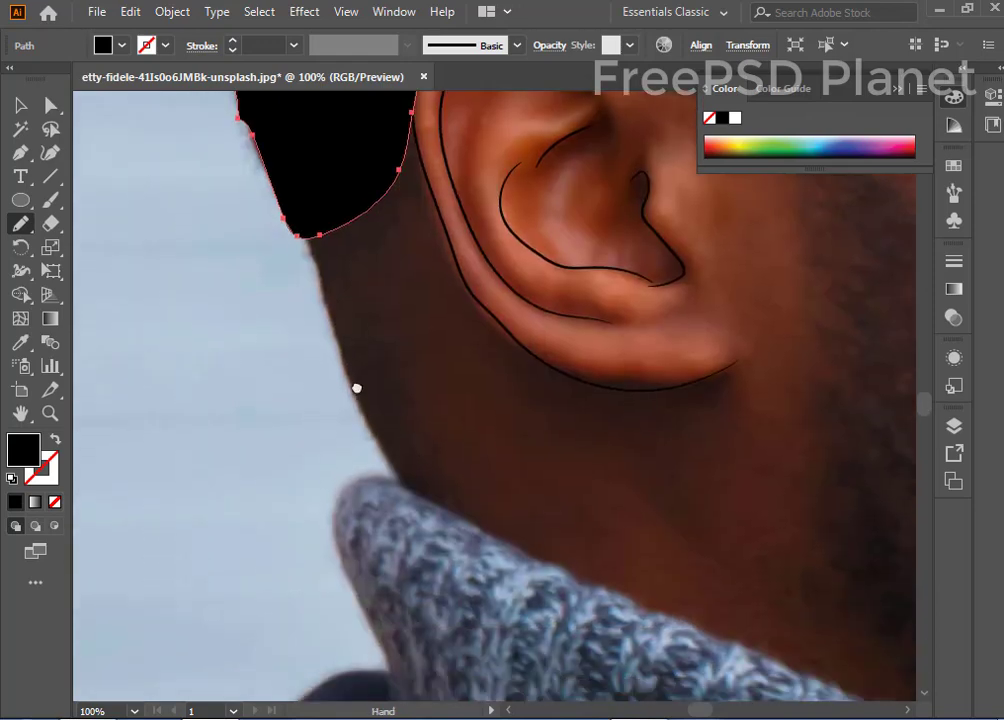
{"action": "scroll", "coordinate": [372, 376], "scroll_direction": "down", "scroll_amount": 1}
{"action": "scroll", "coordinate": [350, 242], "scroll_direction": "up", "scroll_amount": 2}
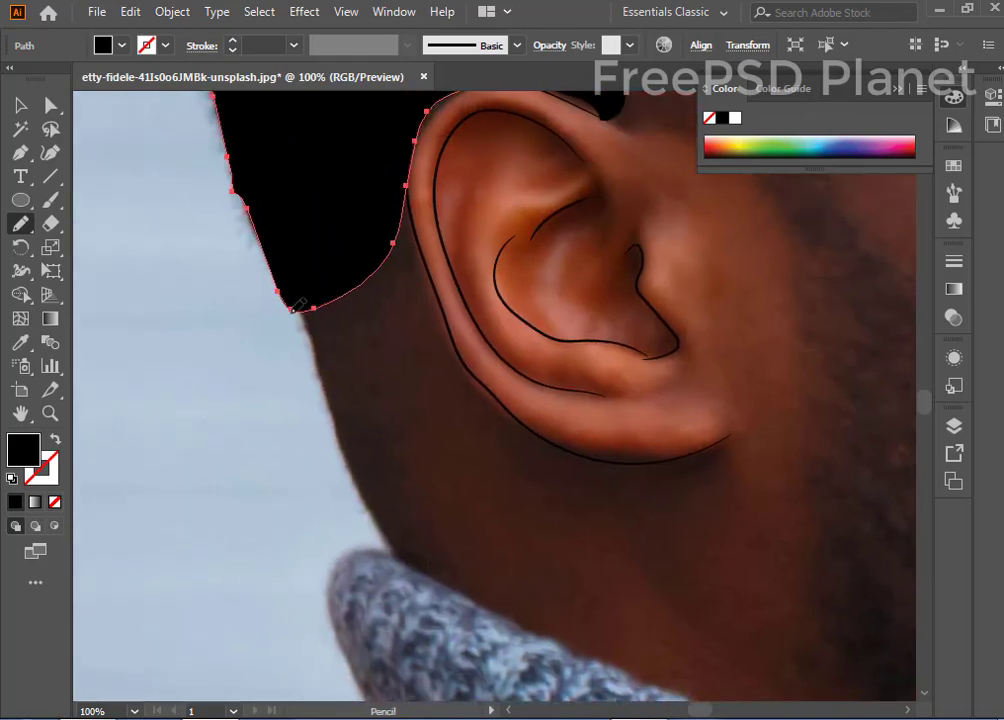
Step: Extend the outline down the back of the neck, close it, and fill it black
{"action": "left_click_drag", "start_coordinate": [320, 372], "coordinate": [357, 479]}
{"action": "left_click_drag", "start_coordinate": [412, 524], "coordinate": [458, 348]}
{"action": "mouse_move", "coordinate": [443, 306]}
{"action": "left_mouse_down"}
{"action": "mouse_move", "coordinate": [414, 214]}
{"action": "mouse_move", "coordinate": [288, 173]}
{"action": "left_mouse_up"}
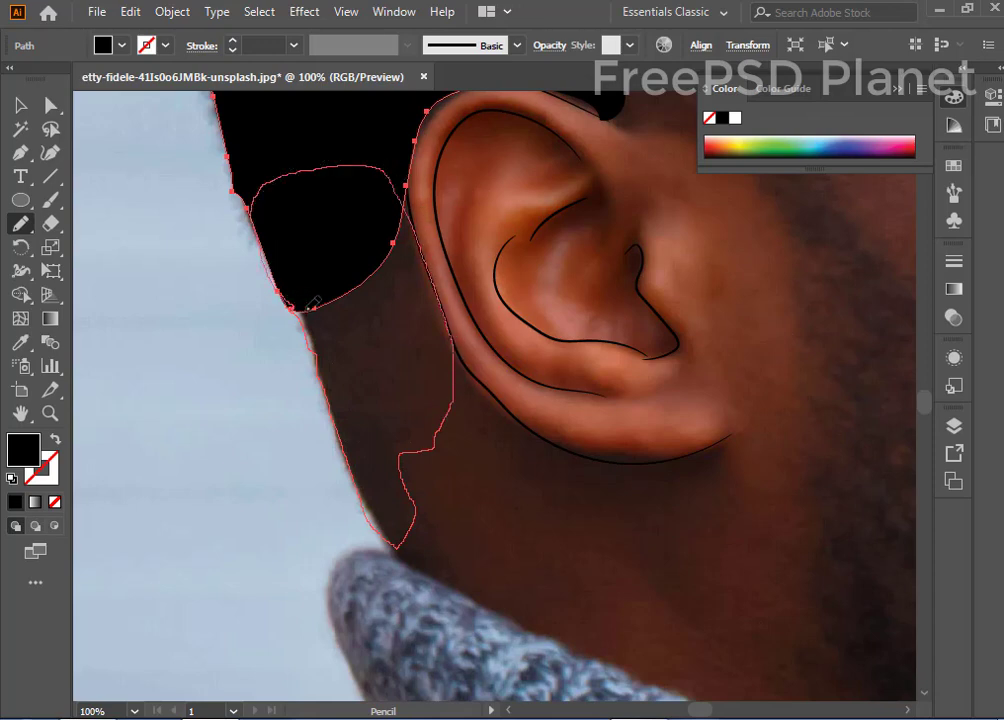
{"action": "mouse_move", "coordinate": [308, 279]}
{"action": "left_mouse_down"}
{"action": "mouse_move", "coordinate": [262, 210]}
{"action": "mouse_move", "coordinate": [292, 302]}
{"action": "left_mouse_up"}
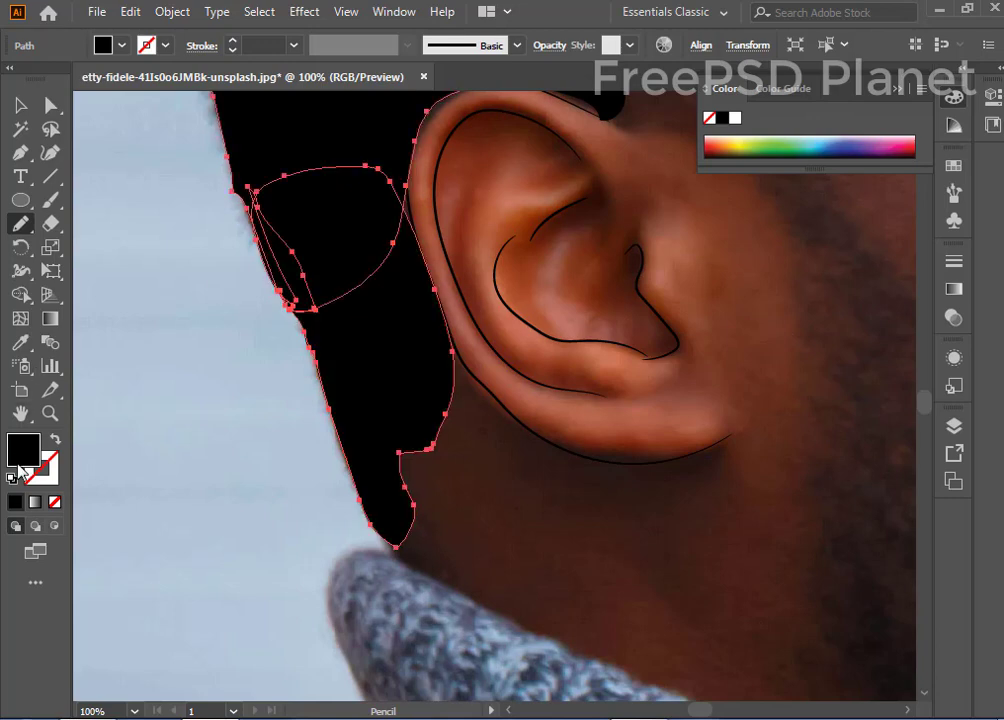
{"action": "left_click", "coordinate": [20, 104]}
Step: Deselect, zoom out to 12.5% and toggle Layer 1 off and on, then return to the brow at 100%
{"action": "left_click", "coordinate": [626, 511]}
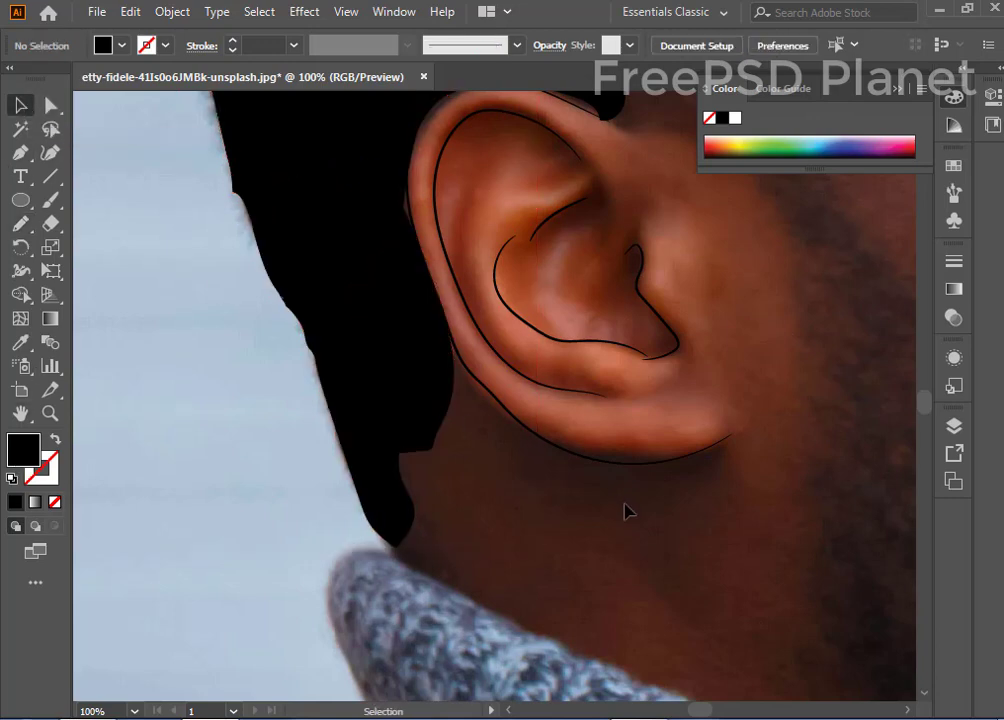
{"action": "key", "text": "ctrl+minus"}
{"action": "key", "text": "ctrl+minus"}
{"action": "key", "text": "ctrl+minus"}
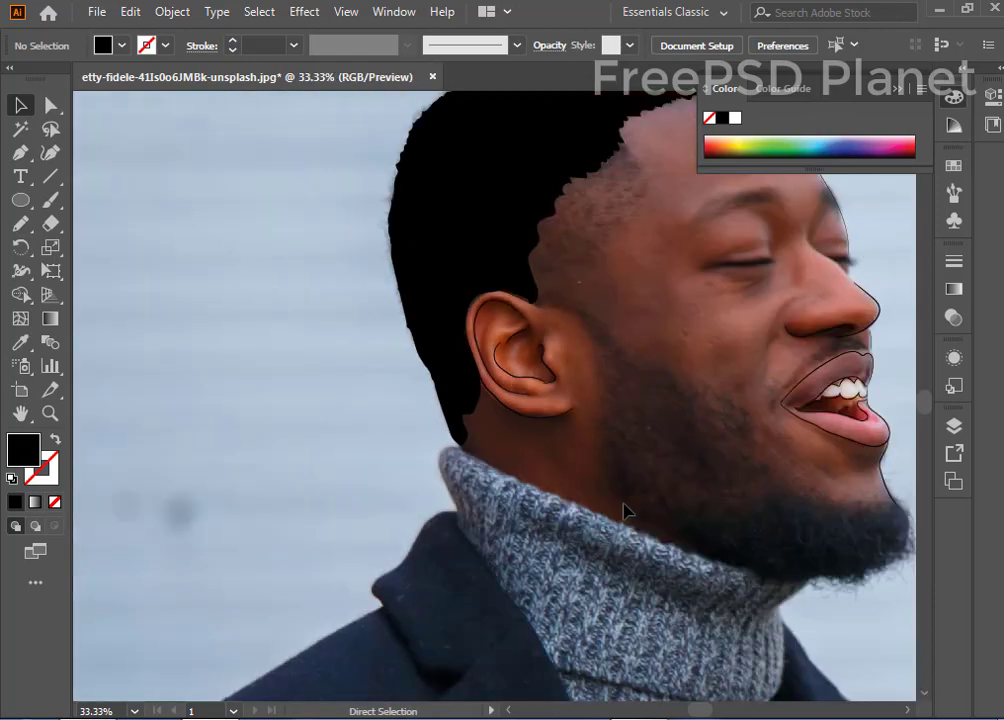
{"action": "key", "text": "ctrl+minus"}
{"action": "key", "text": "ctrl+minus"}
{"action": "key", "text": "ctrl+minus"}
{"action": "left_click", "coordinate": [953, 425]}
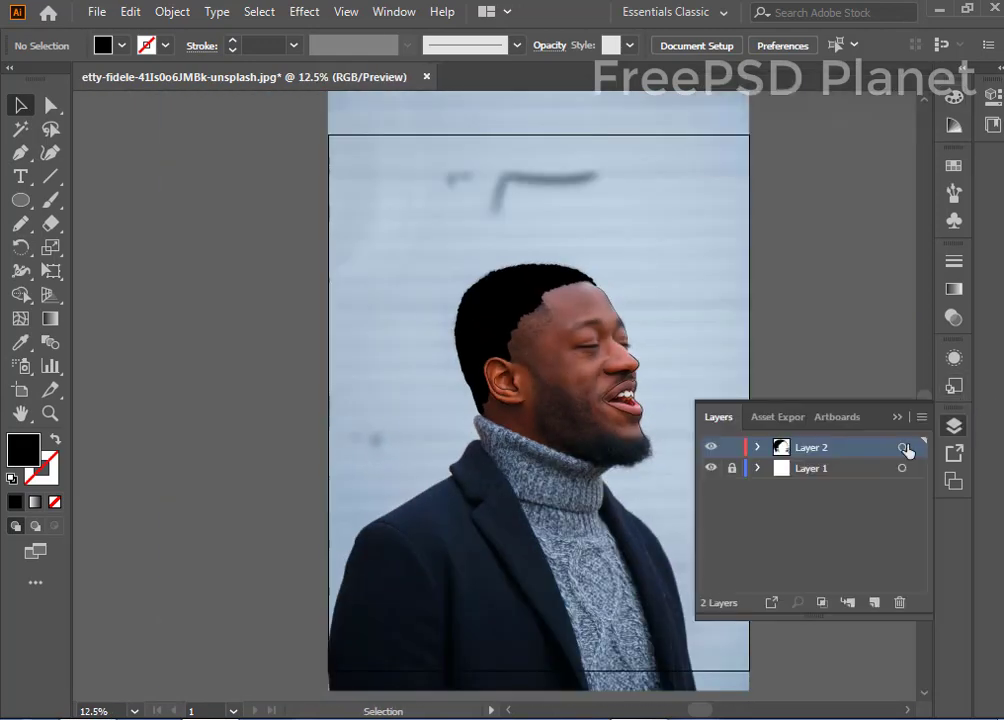
{"action": "left_click", "coordinate": [711, 468]}
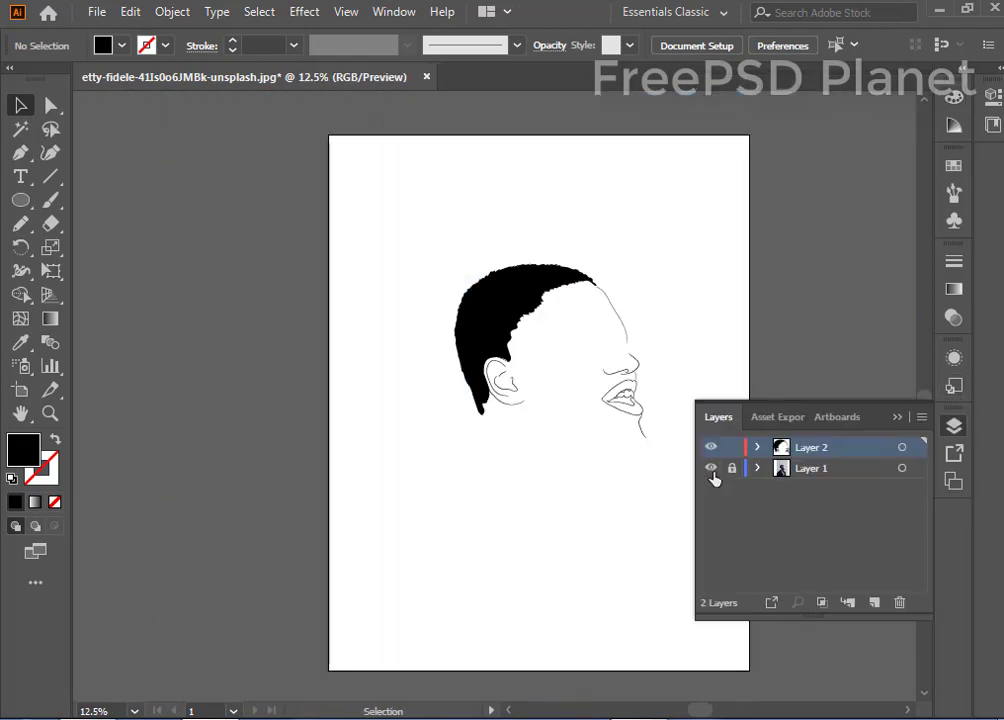
{"action": "left_click", "coordinate": [712, 470]}
{"action": "left_click", "coordinate": [712, 470]}
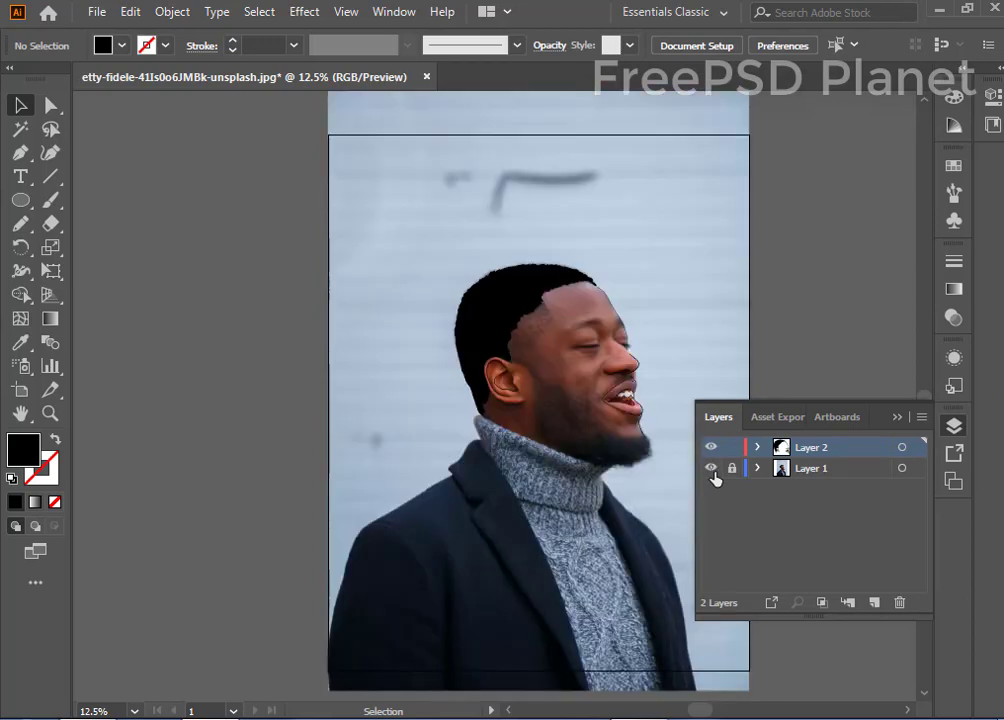
{"action": "key", "text": "ctrl+equal"}
{"action": "key", "text": "ctrl+equal"}
{"action": "key", "text": "ctrl+equal"}
{"action": "key", "text": "ctrl+equal"}
{"action": "mouse_move", "coordinate": [713, 467]}
{"action": "left_mouse_down"}
{"action": "mouse_move", "coordinate": [302, 453]}
{"action": "mouse_move", "coordinate": [352, 437]}
{"action": "mouse_move", "coordinate": [225, 547]}
{"action": "left_mouse_up"}
{"action": "left_click_drag", "start_coordinate": [388, 430], "coordinate": [321, 520]}
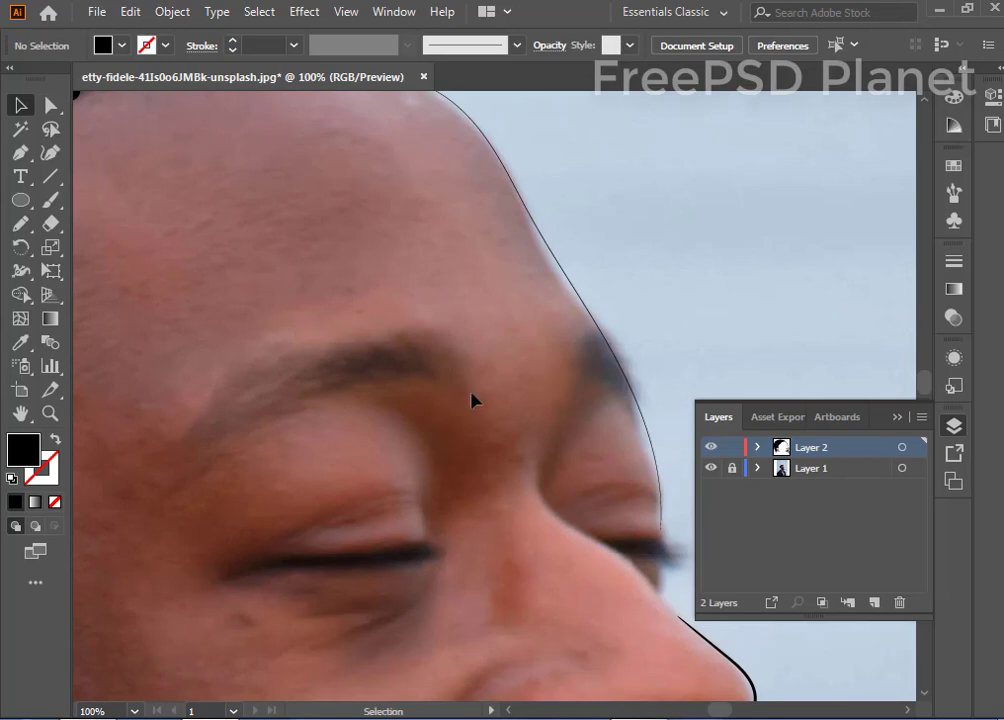
Step: Trace the long near eyebrow as a closed Pencil outline and fill it black
{"action": "left_click", "coordinate": [27, 226]}
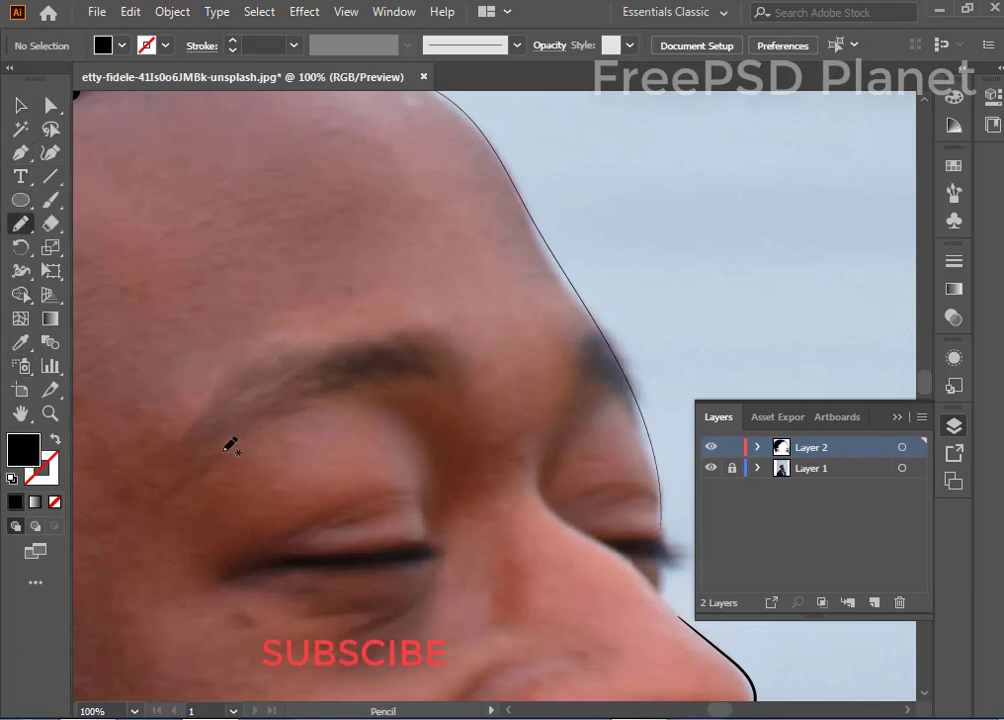
{"action": "mouse_move", "coordinate": [428, 378]}
{"action": "left_mouse_down"}
{"action": "mouse_move", "coordinate": [370, 372]}
{"action": "mouse_move", "coordinate": [208, 426]}
{"action": "mouse_move", "coordinate": [338, 350]}
{"action": "left_mouse_up"}
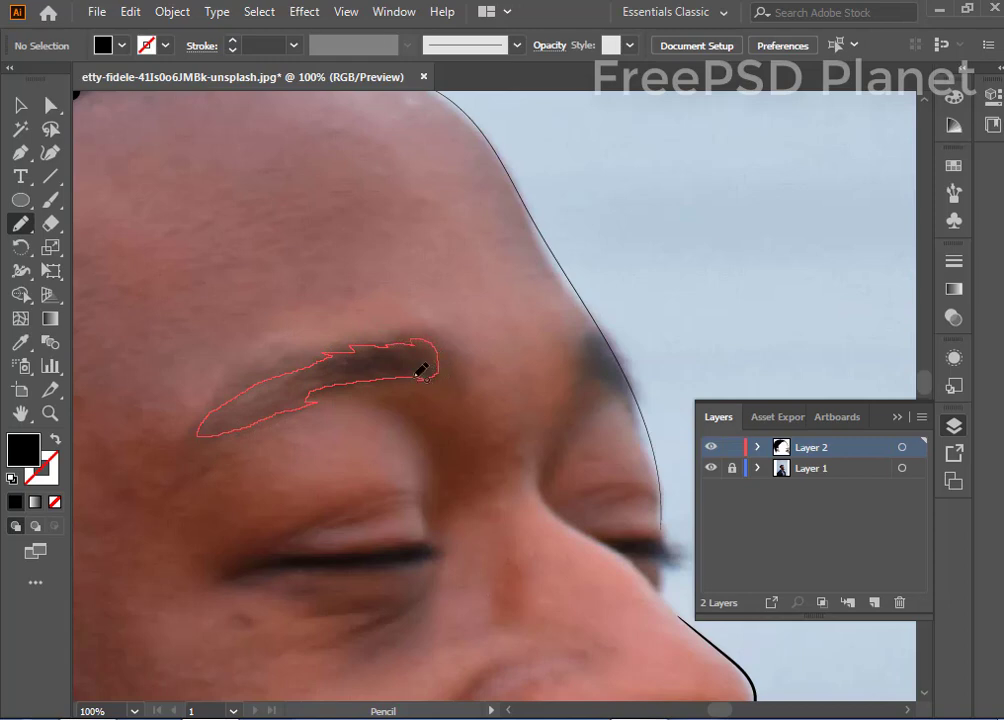
{"action": "left_click_drag", "start_coordinate": [422, 370], "coordinate": [426, 372]}
{"action": "left_click", "coordinate": [15, 502]}
Step: Fill the small far eyebrow dome black after undoing a stray path
{"action": "mouse_move", "coordinate": [556, 455]}
{"action": "left_mouse_down"}
{"action": "mouse_move", "coordinate": [363, 513]}
{"action": "mouse_move", "coordinate": [368, 474]}
{"action": "mouse_move", "coordinate": [417, 466]}
{"action": "mouse_move", "coordinate": [385, 424]}
{"action": "mouse_move", "coordinate": [413, 444]}
{"action": "mouse_move", "coordinate": [436, 500]}
{"action": "mouse_move", "coordinate": [411, 479]}
{"action": "mouse_move", "coordinate": [362, 478]}
{"action": "left_mouse_up"}
{"action": "key", "text": "ctrl+z"}
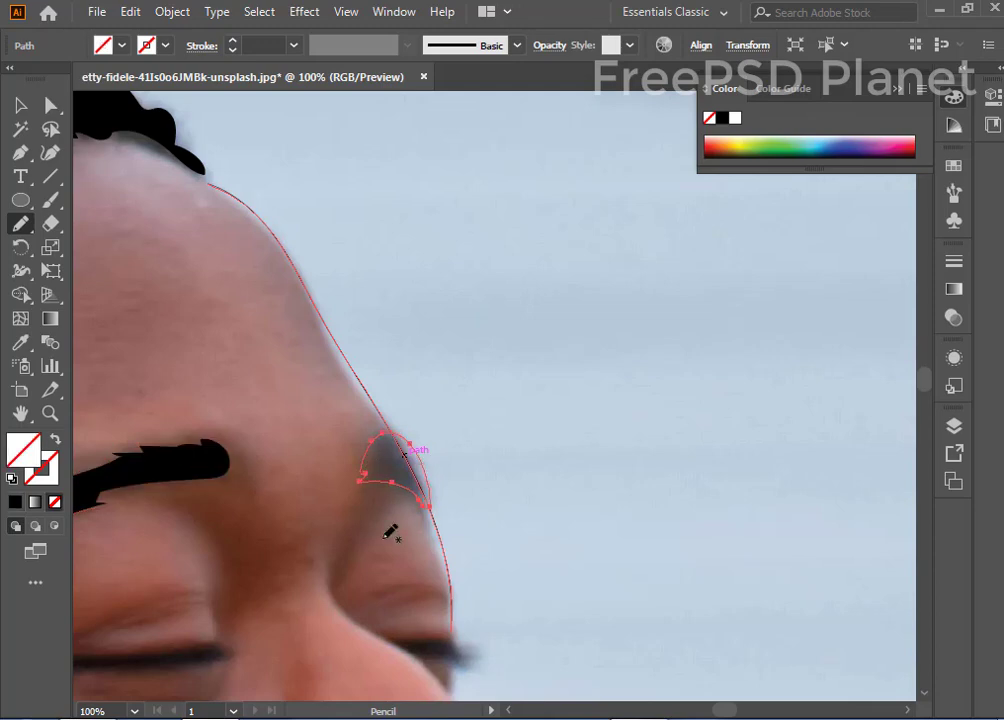
{"action": "left_click", "coordinate": [14, 502]}
{"action": "scroll", "coordinate": [255, 482], "scroll_direction": "down", "scroll_amount": 3}
Step: Trace the left eyelid lashes as a closed black-filled shape, undoing a stray under-eye stroke
{"action": "left_click_drag", "start_coordinate": [255, 482], "coordinate": [454, 456]}
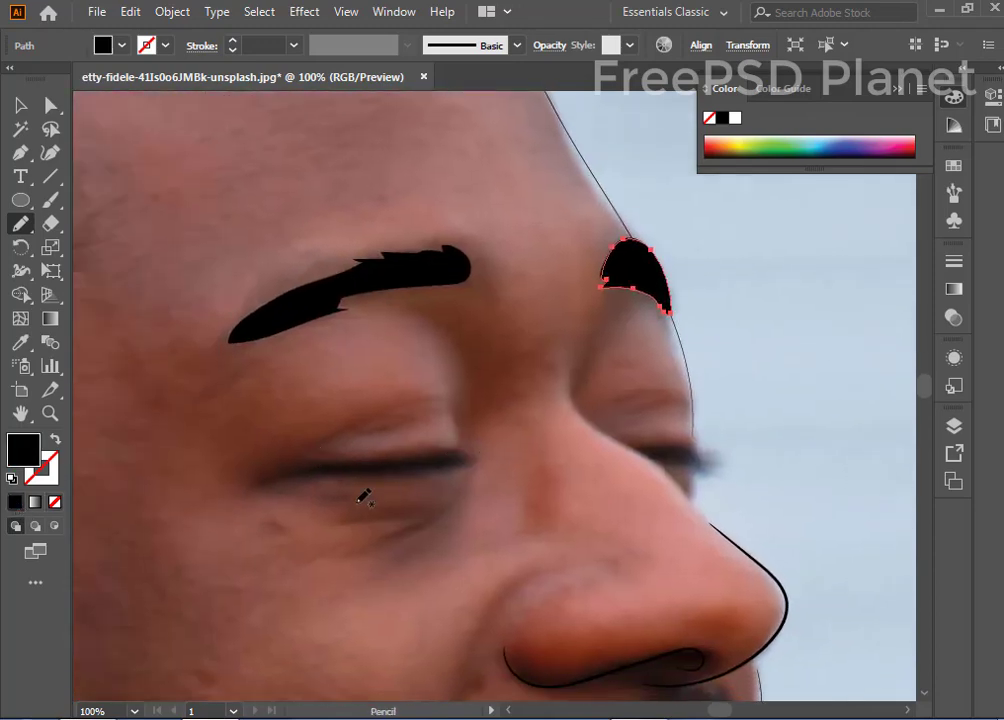
{"action": "left_click_drag", "start_coordinate": [441, 517], "coordinate": [372, 556]}
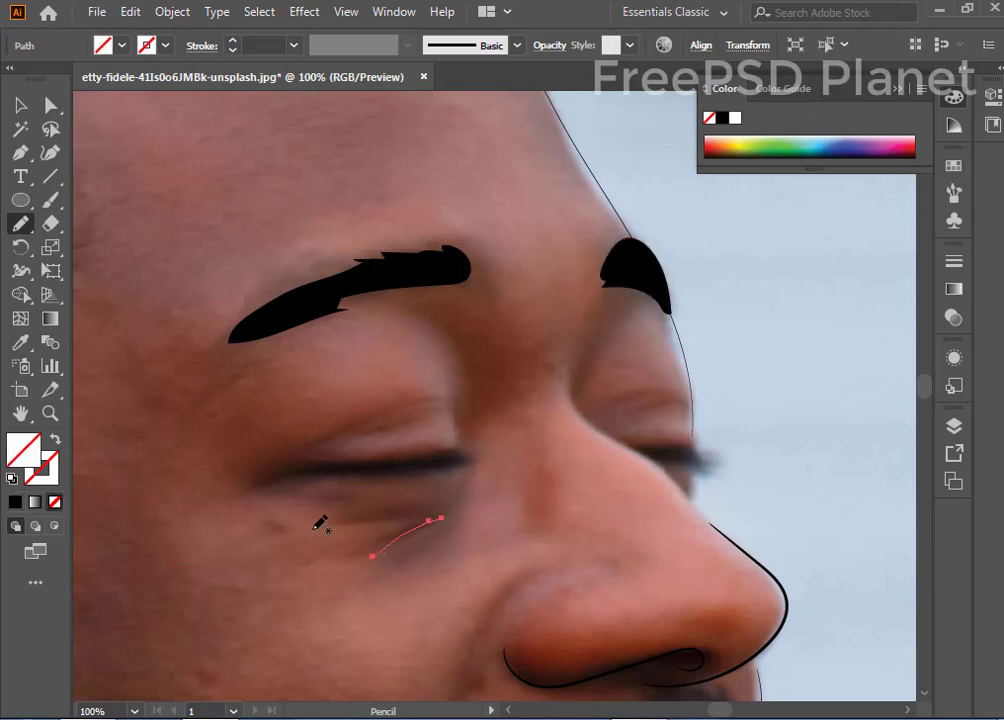
{"action": "key", "text": "ctrl+z"}
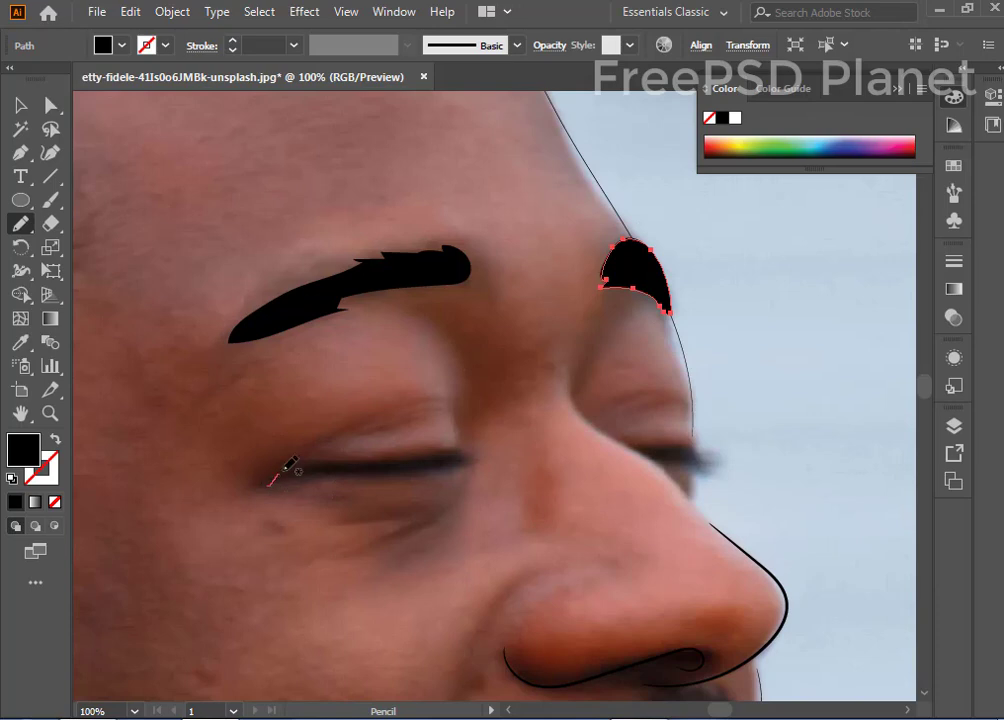
{"action": "left_click_drag", "start_coordinate": [289, 463], "coordinate": [422, 452]}
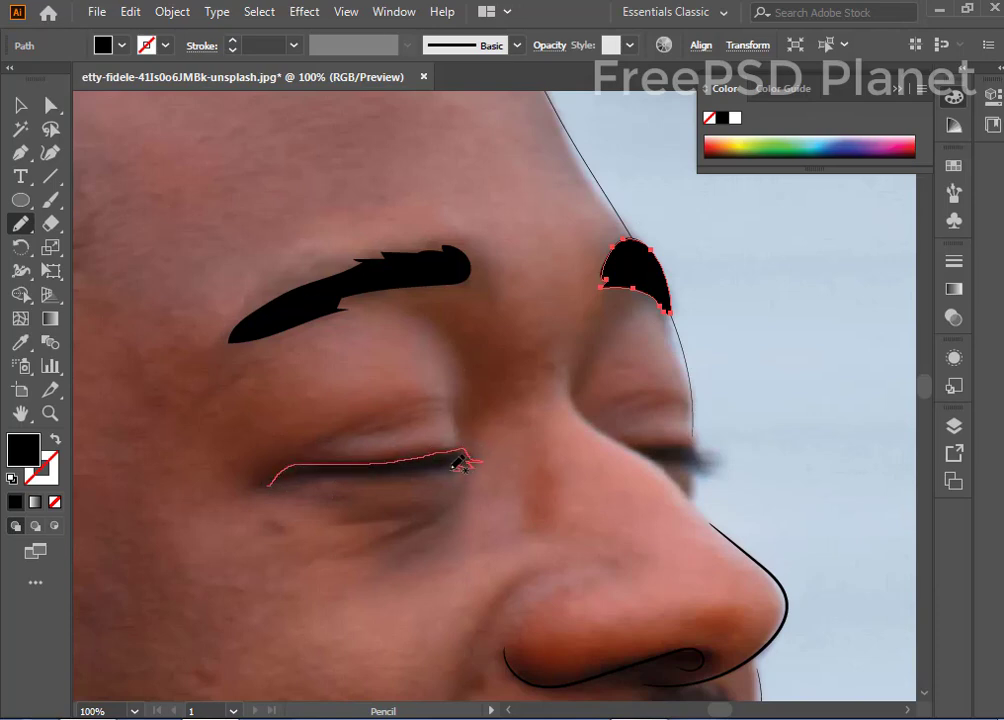
{"action": "left_click_drag", "start_coordinate": [420, 465], "coordinate": [275, 475]}
{"action": "left_click", "coordinate": [15, 503]}
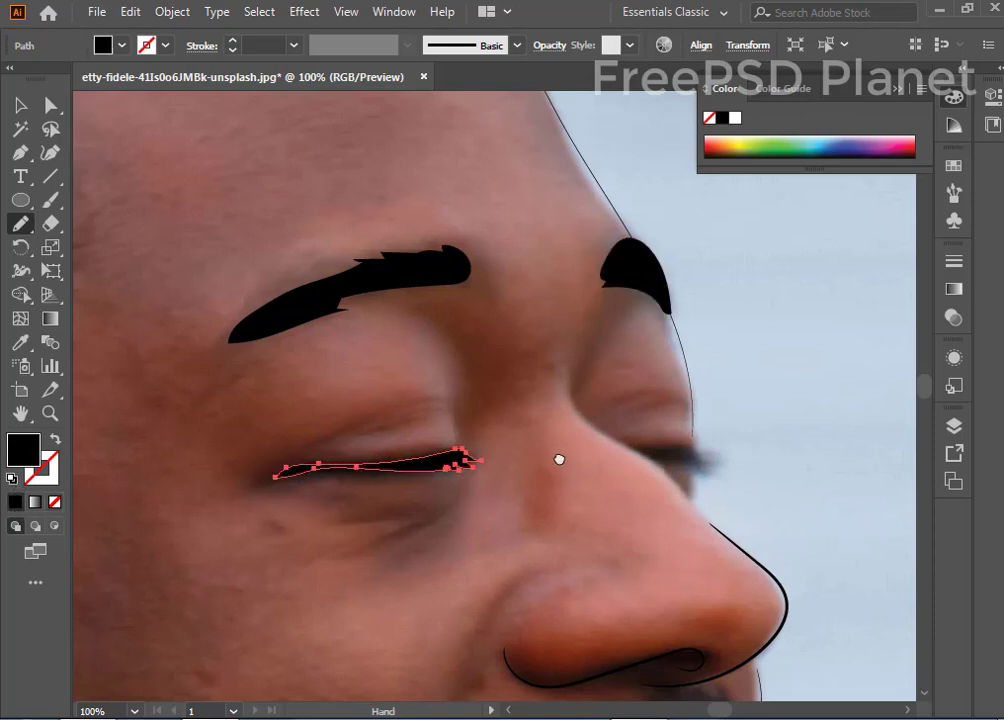
Step: Fill the right eye's lash shape with black, then return to the left eye
{"action": "mouse_move", "coordinate": [560, 459]}
{"action": "left_mouse_down"}
{"action": "mouse_move", "coordinate": [425, 524]}
{"action": "mouse_move", "coordinate": [468, 548]}
{"action": "mouse_move", "coordinate": [383, 530]}
{"action": "left_mouse_up"}
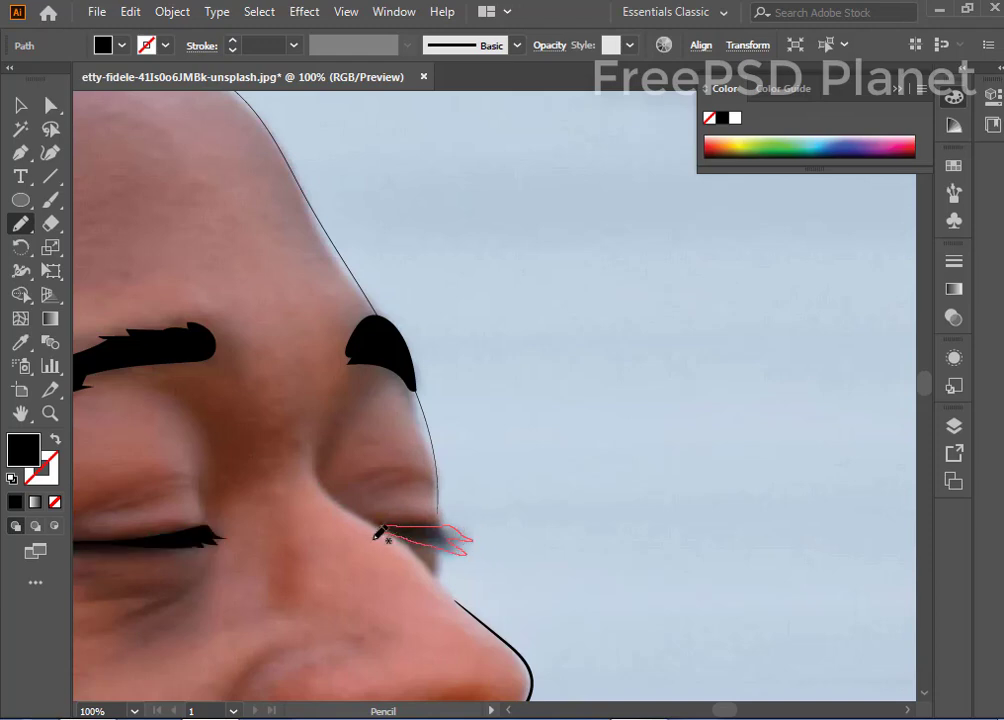
{"action": "left_click", "coordinate": [15, 503]}
{"action": "left_click_drag", "start_coordinate": [278, 585], "coordinate": [463, 495]}
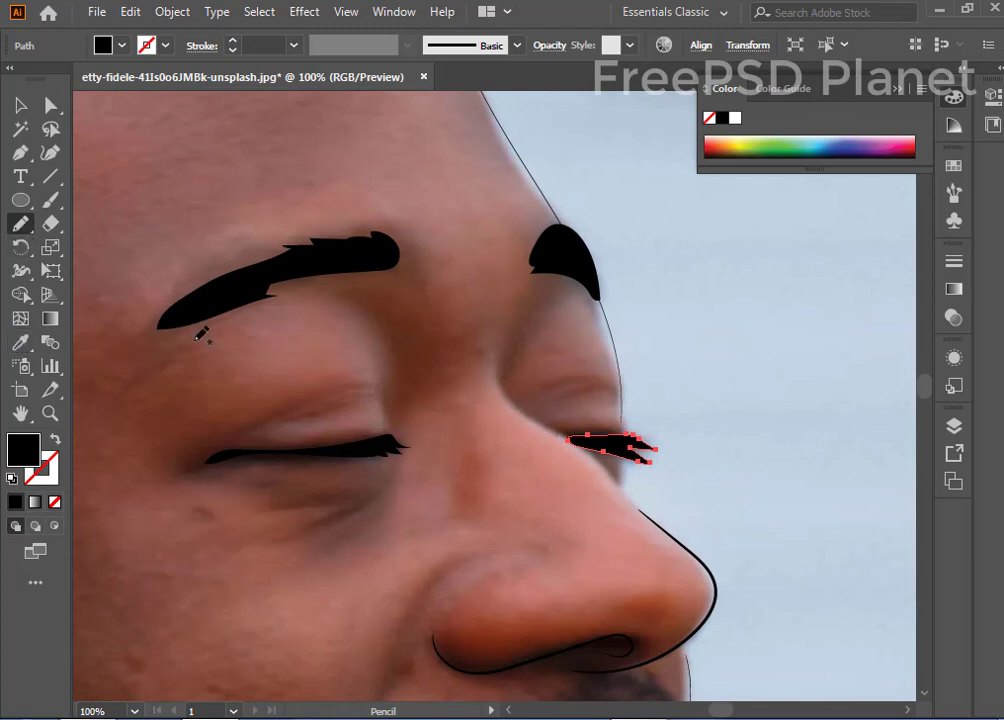
{"action": "left_click", "coordinate": [45, 199]}
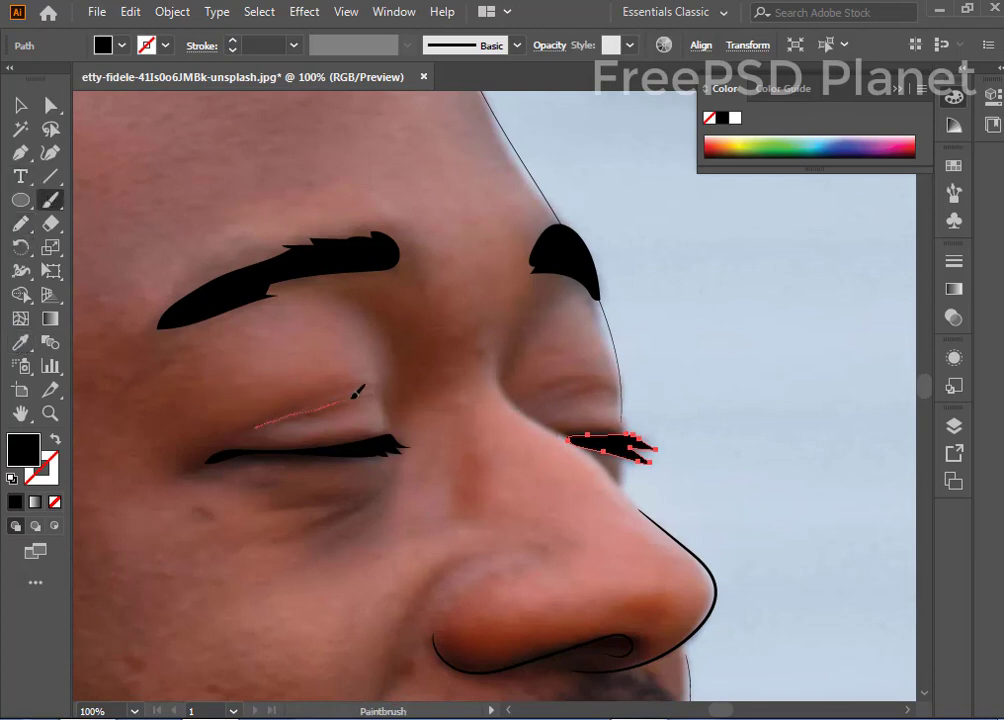
Step: Brush fine crease lines above and below the left eye, adjusting the stroke weight
{"action": "left_click_drag", "start_coordinate": [351, 399], "coordinate": [367, 396]}
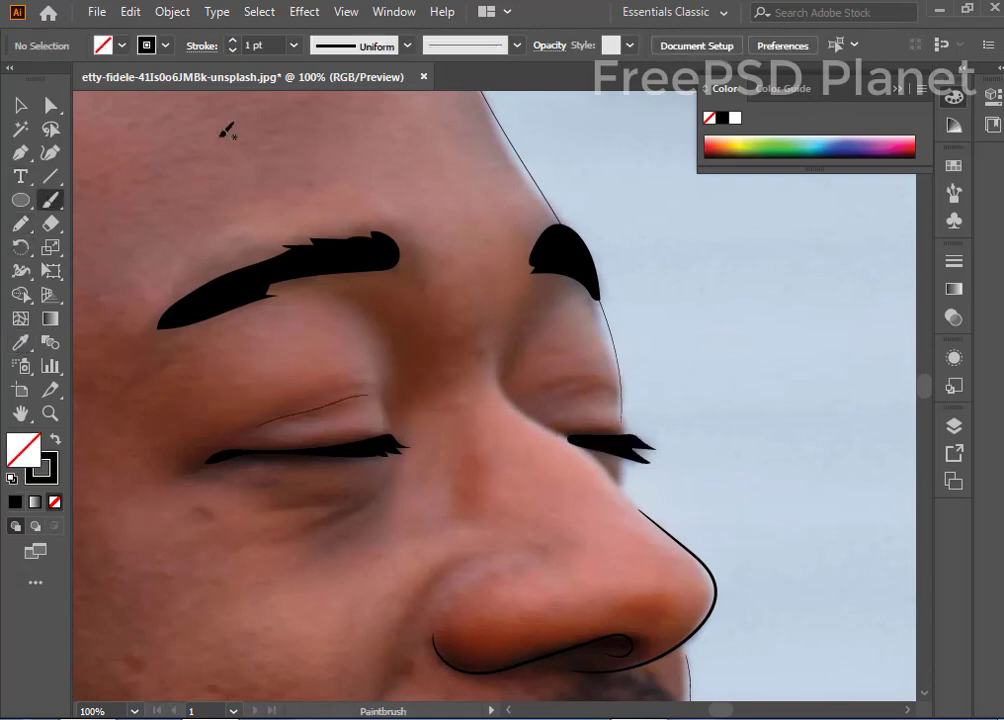
{"action": "left_click", "coordinate": [232, 51]}
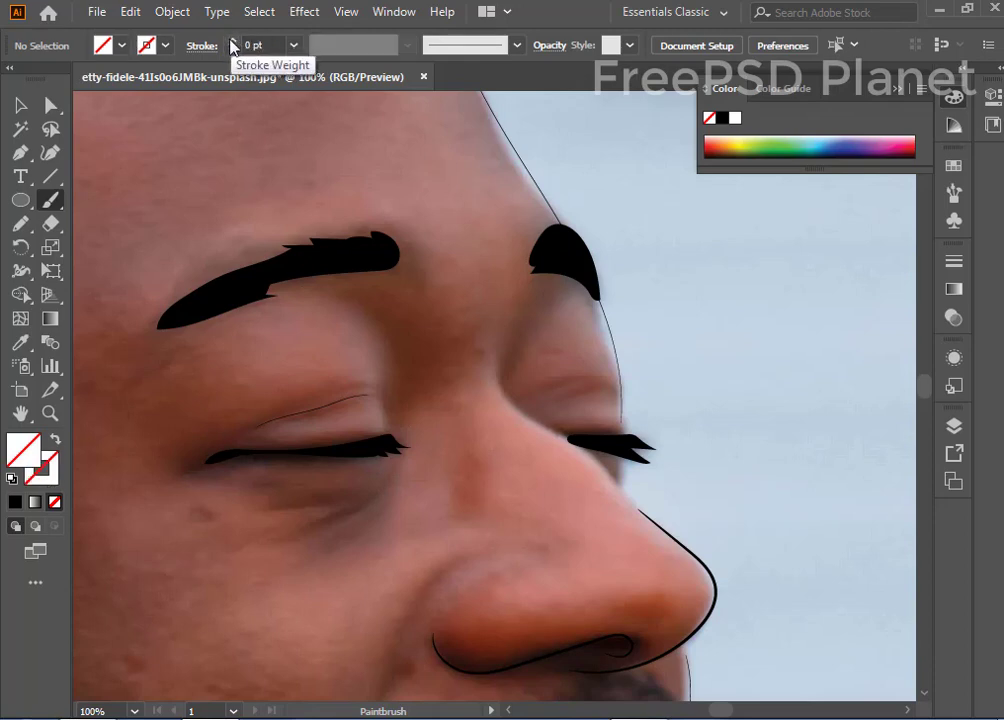
{"action": "left_click", "coordinate": [231, 41]}
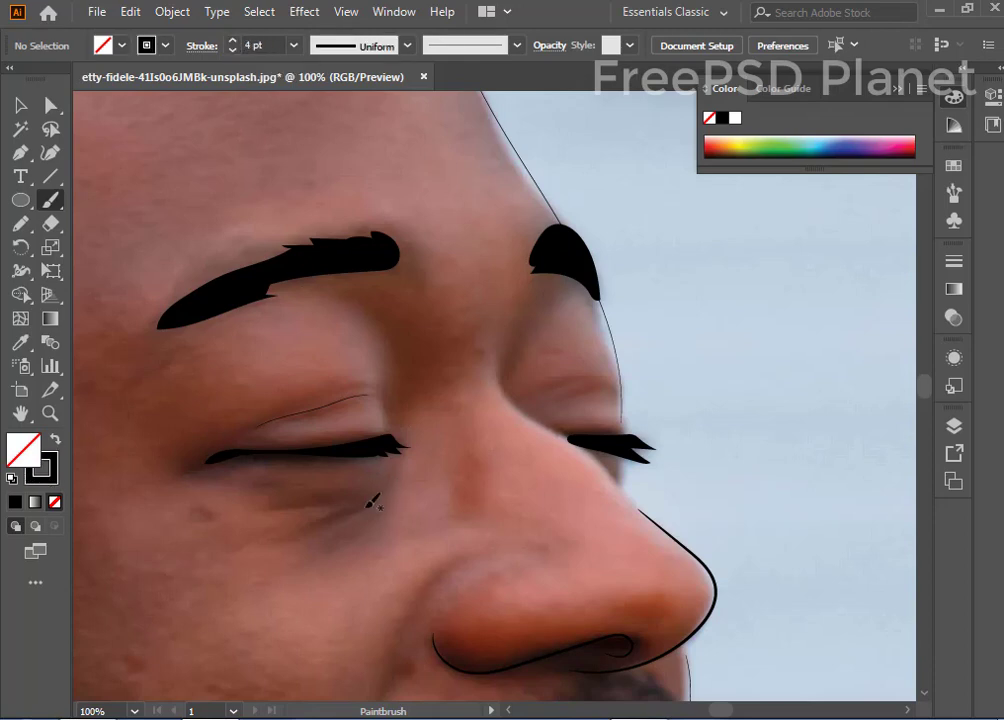
{"action": "left_click_drag", "start_coordinate": [326, 517], "coordinate": [305, 527]}
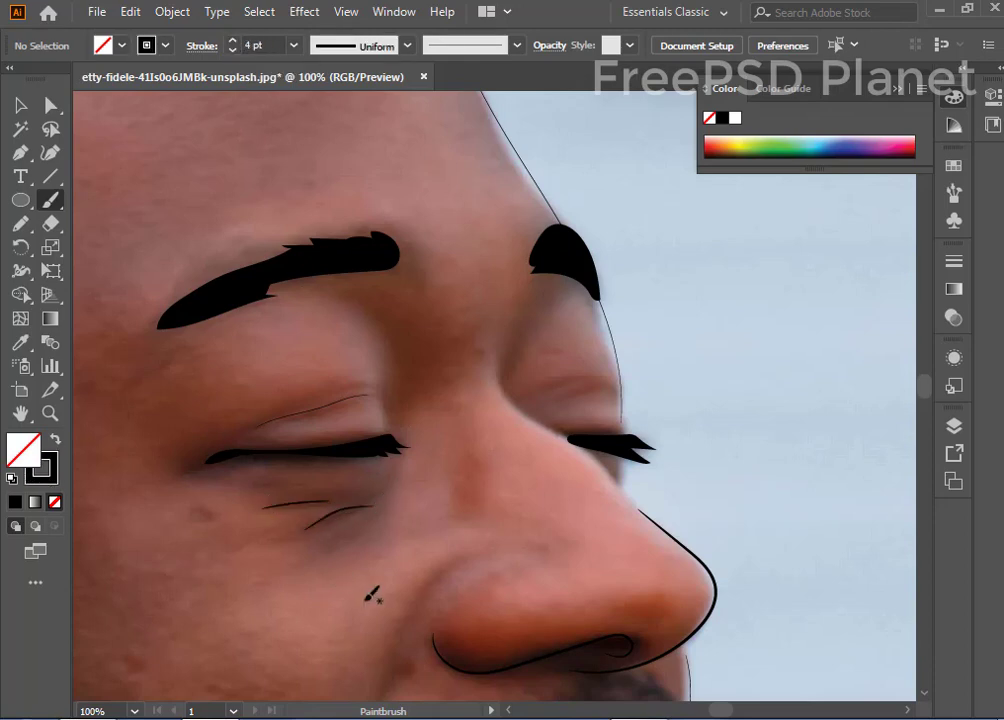
{"action": "scroll", "coordinate": [370, 596], "scroll_direction": "down", "scroll_amount": 3}
Step: Zoom out, hide Layer 1 to preview the line art, then show it and zoom back in
{"action": "key", "text": "ctrl+minus"}
{"action": "key", "text": "ctrl+minus"}
{"action": "key", "text": "ctrl+minus"}
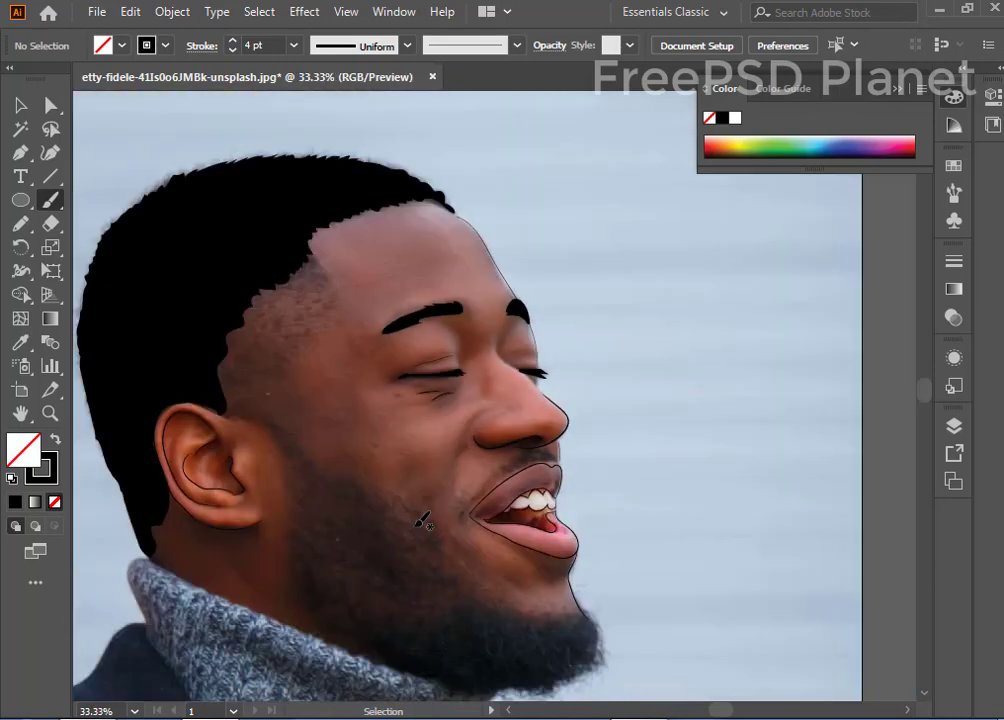
{"action": "key", "text": "ctrl+minus"}
{"action": "key", "text": "ctrl+minus"}
{"action": "key", "text": "ctrl+minus"}
{"action": "left_click", "coordinate": [953, 428]}
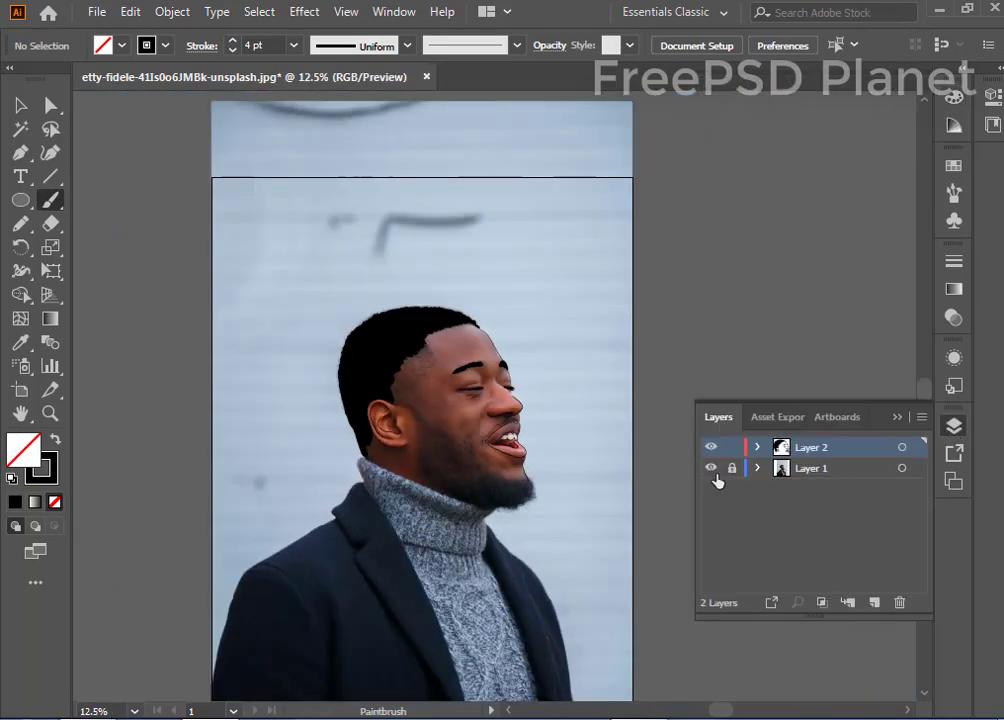
{"action": "left_click", "coordinate": [712, 469]}
{"action": "left_click", "coordinate": [711, 468]}
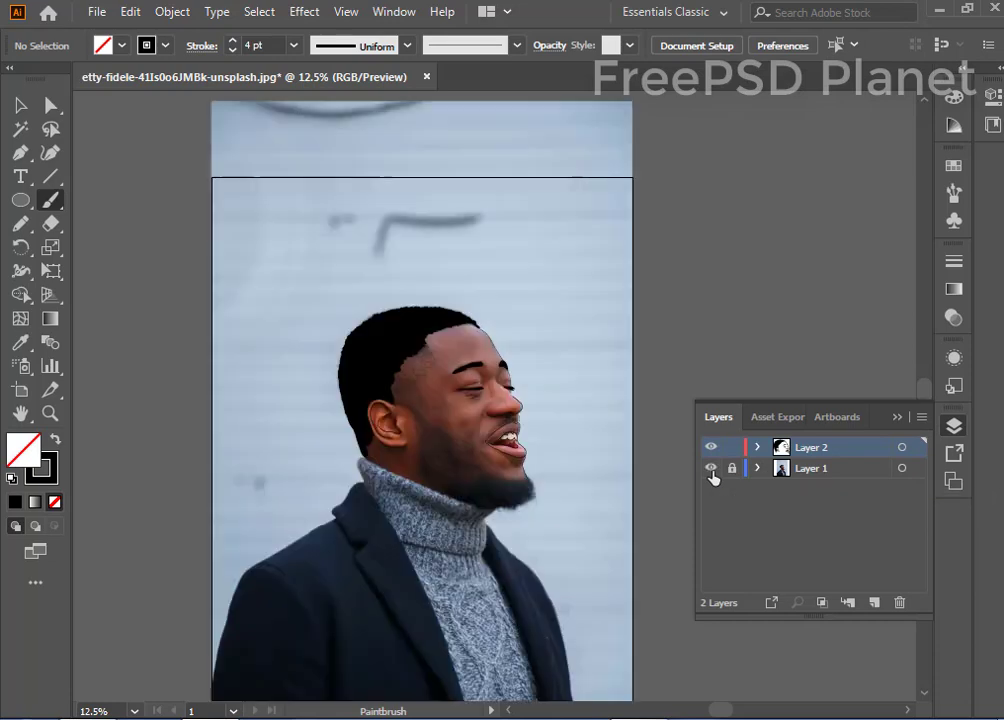
{"action": "key", "text": "ctrl+plus"}
{"action": "key", "text": "ctrl+plus"}
{"action": "key", "text": "ctrl+plus"}
{"action": "key", "text": "ctrl+plus"}
{"action": "key", "text": "ctrl+plus"}
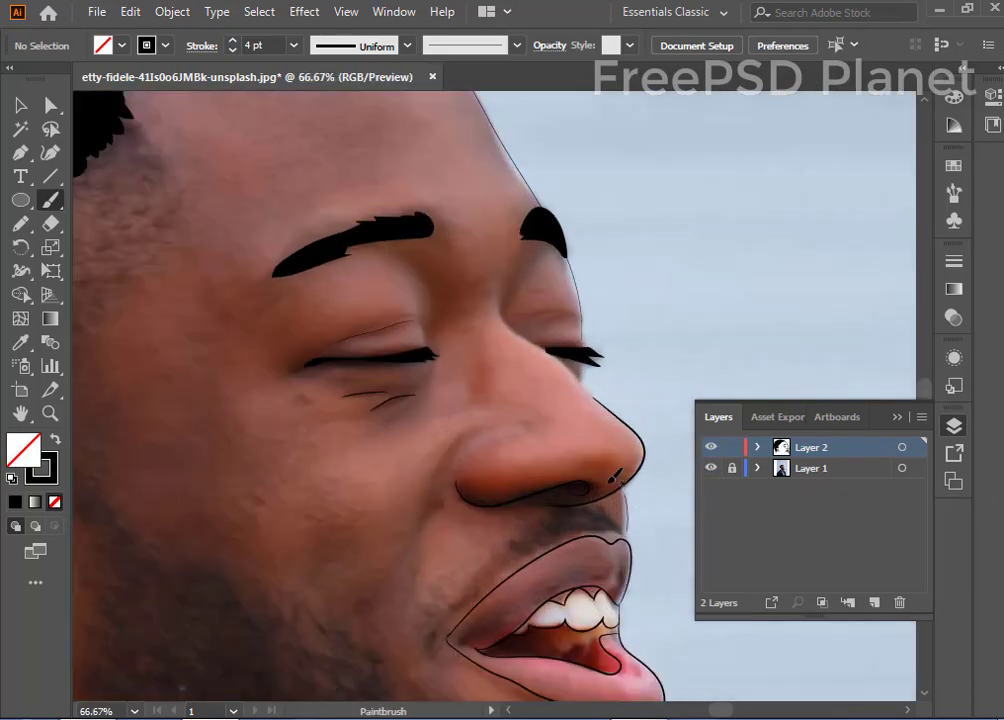
Step: Pan the view to the forehead and near eyebrow
{"action": "left_click_drag", "start_coordinate": [179, 280], "coordinate": [358, 463]}
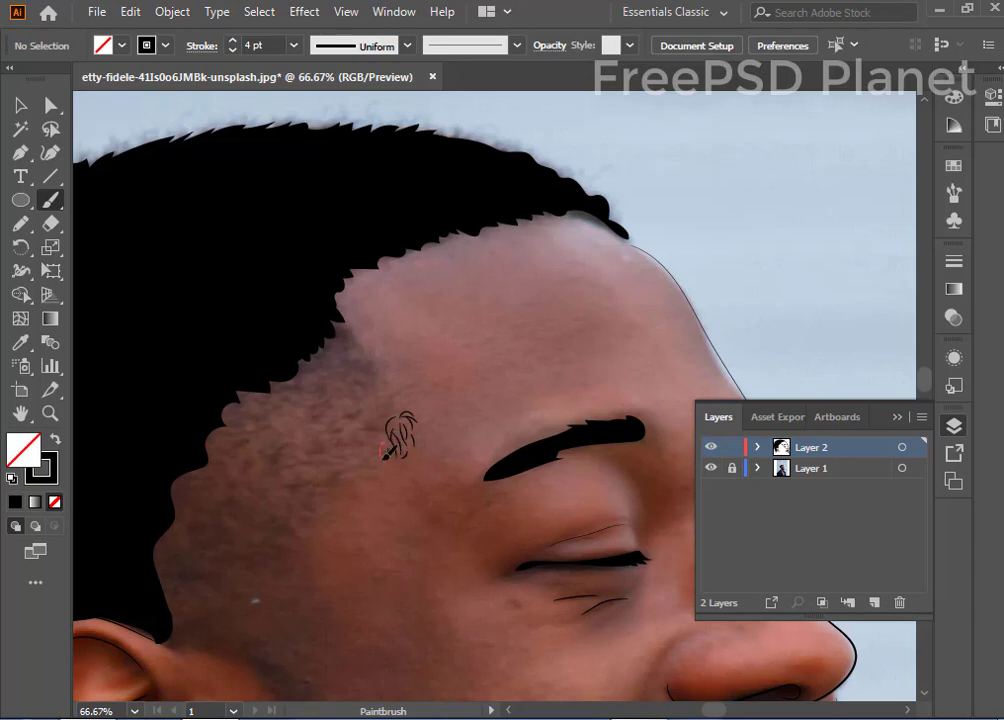
Step: Move the forehead hair scribble up to the hairline and Alt-drag copies along it
{"action": "left_click", "coordinate": [20, 105]}
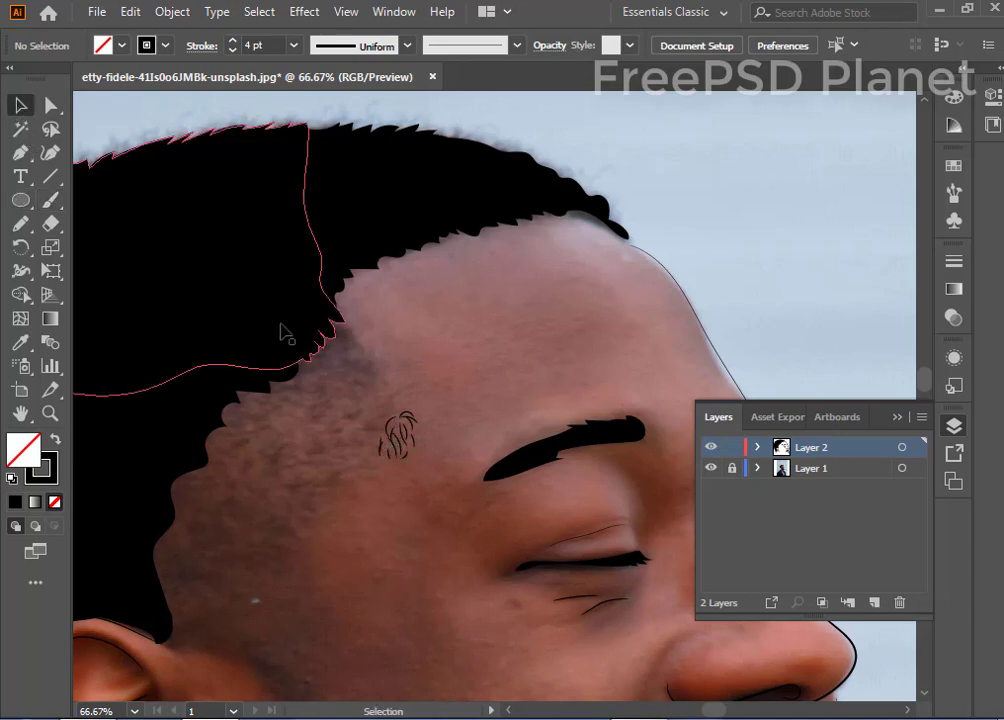
{"action": "left_click", "coordinate": [397, 447]}
{"action": "mouse_move", "coordinate": [401, 451]}
{"action": "left_mouse_down"}
{"action": "mouse_move", "coordinate": [518, 367]}
{"action": "mouse_move", "coordinate": [308, 366]}
{"action": "left_mouse_up"}
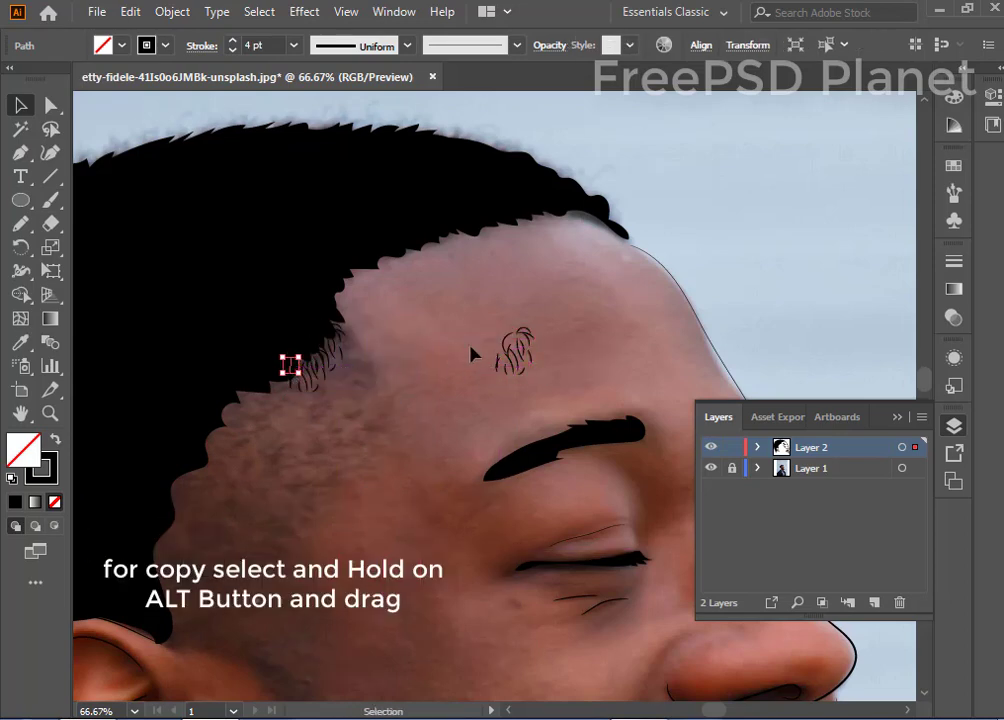
{"action": "left_click_drag", "start_coordinate": [533, 379], "coordinate": [508, 397]}
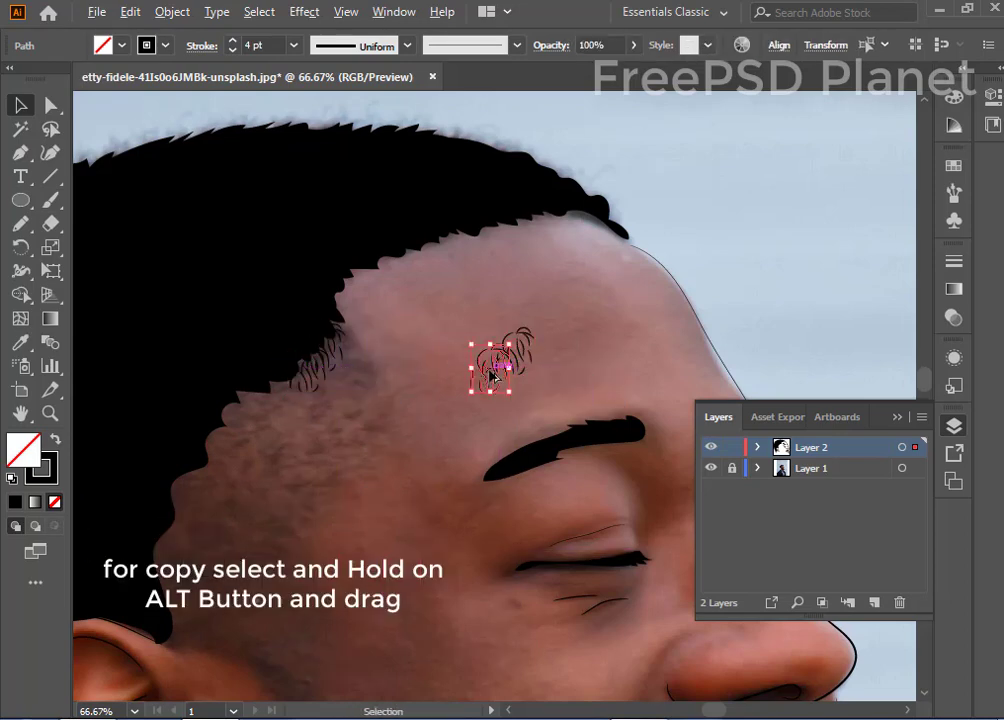
{"action": "mouse_move", "coordinate": [571, 390]}
{"action": "left_mouse_down"}
{"action": "mouse_move", "coordinate": [505, 340]}
{"action": "mouse_move", "coordinate": [277, 393]}
{"action": "mouse_move", "coordinate": [273, 404]}
{"action": "left_mouse_up"}
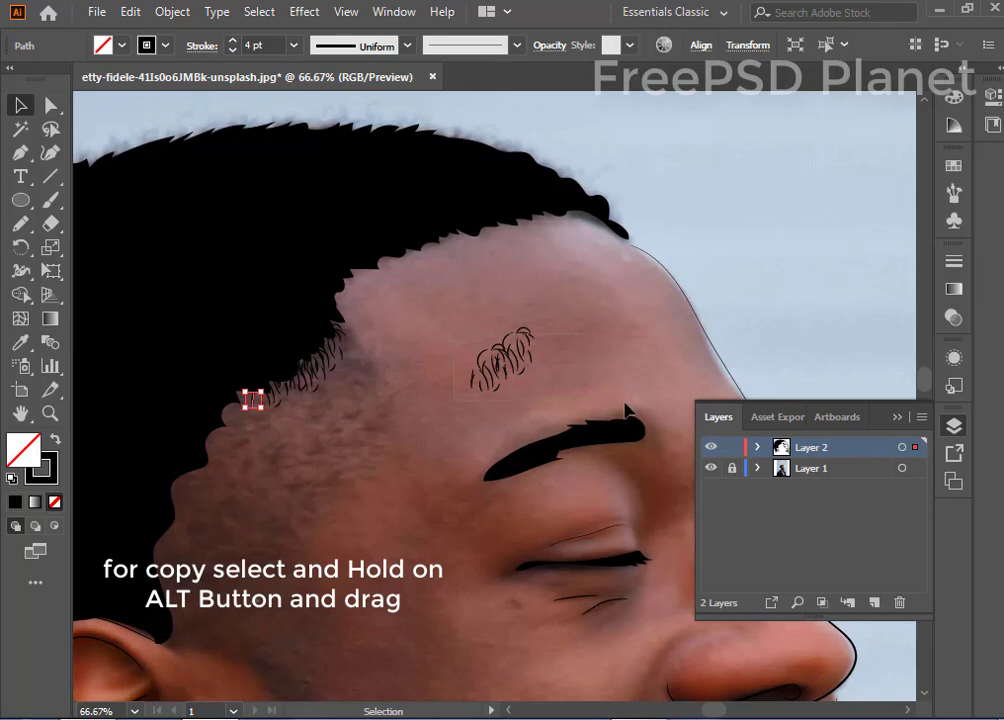
{"action": "left_click", "coordinate": [502, 355]}
{"action": "mouse_move", "coordinate": [510, 350]}
{"action": "left_mouse_down"}
{"action": "mouse_move", "coordinate": [257, 396]}
{"action": "mouse_move", "coordinate": [208, 478]}
{"action": "mouse_move", "coordinate": [185, 615]}
{"action": "mouse_move", "coordinate": [208, 489]}
{"action": "mouse_move", "coordinate": [290, 385]}
{"action": "left_mouse_up"}
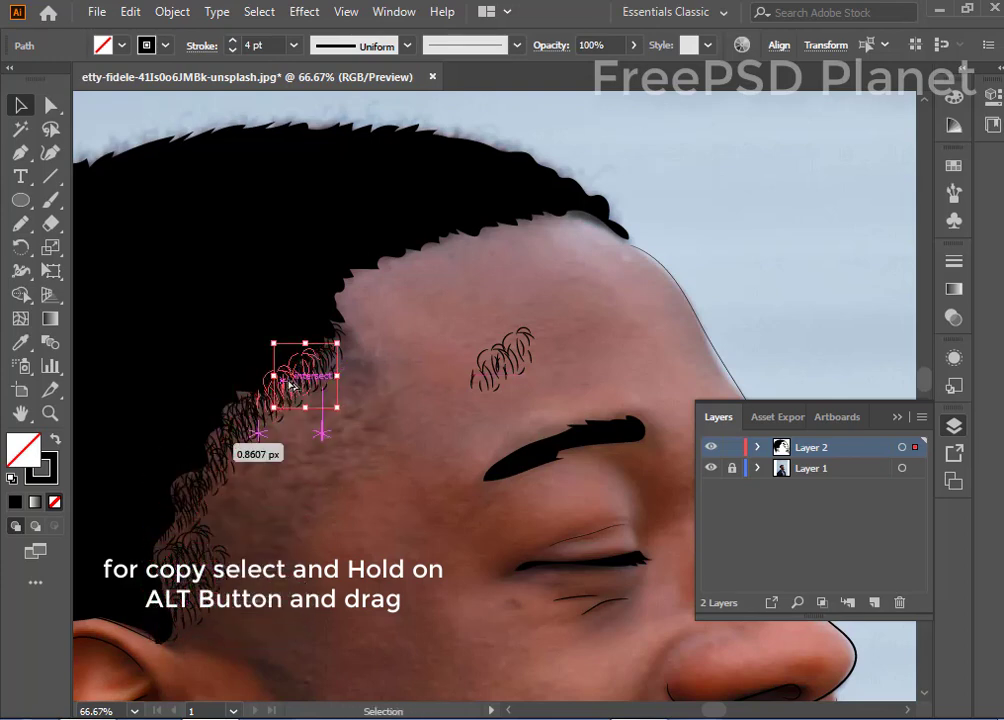
{"action": "left_click_drag", "start_coordinate": [290, 385], "coordinate": [219, 440]}
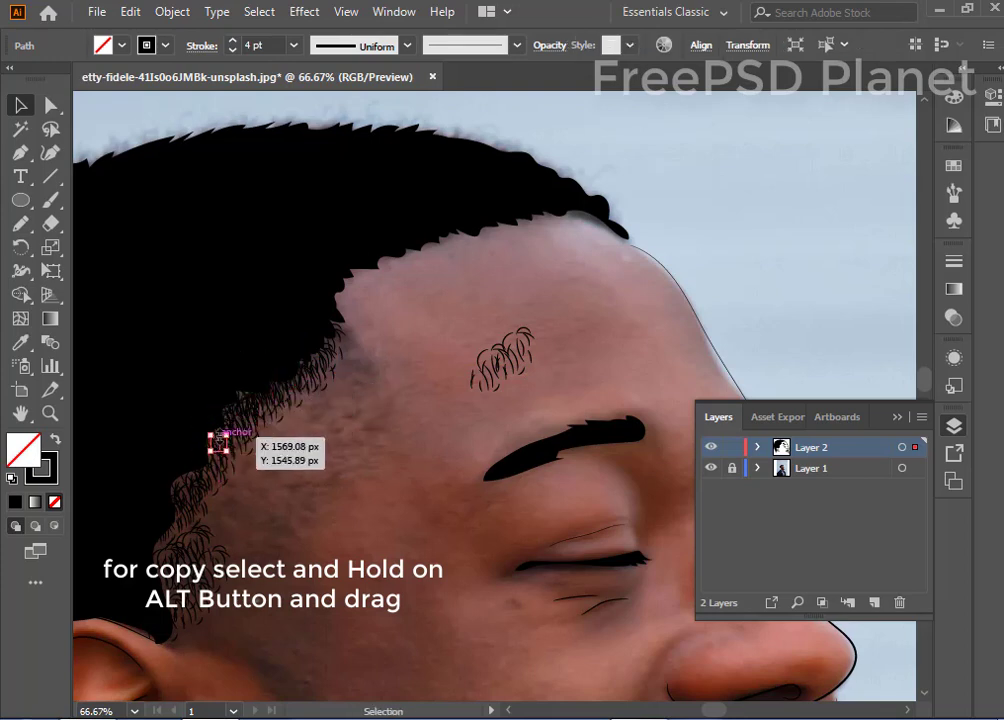
{"action": "left_click", "coordinate": [378, 404]}
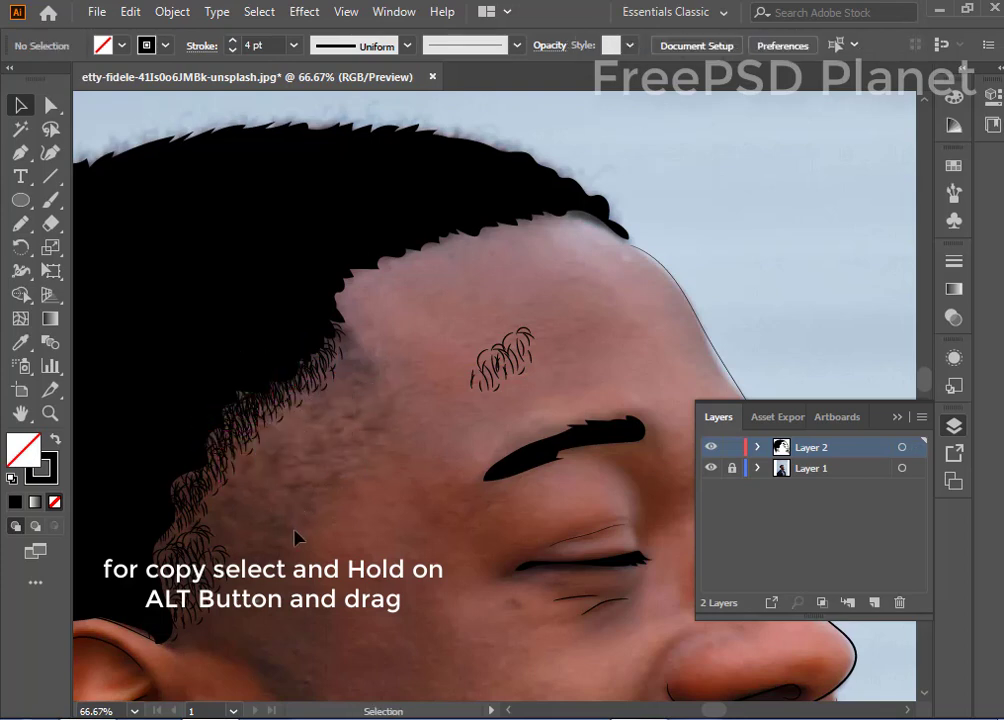
Step: Copy the hair scribble down the sideburn, rotating the copies to follow the hairline
{"action": "left_click_drag", "start_coordinate": [505, 352], "coordinate": [236, 528]}
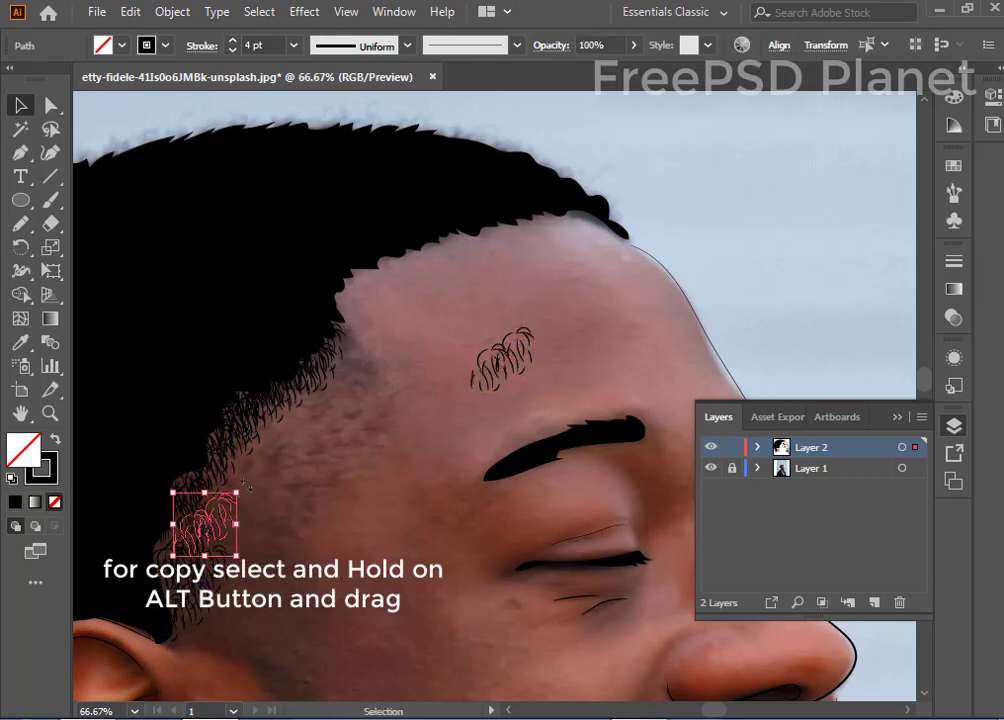
{"action": "left_click_drag", "start_coordinate": [245, 484], "coordinate": [250, 478]}
{"action": "left_click_drag", "start_coordinate": [228, 576], "coordinate": [212, 617]}
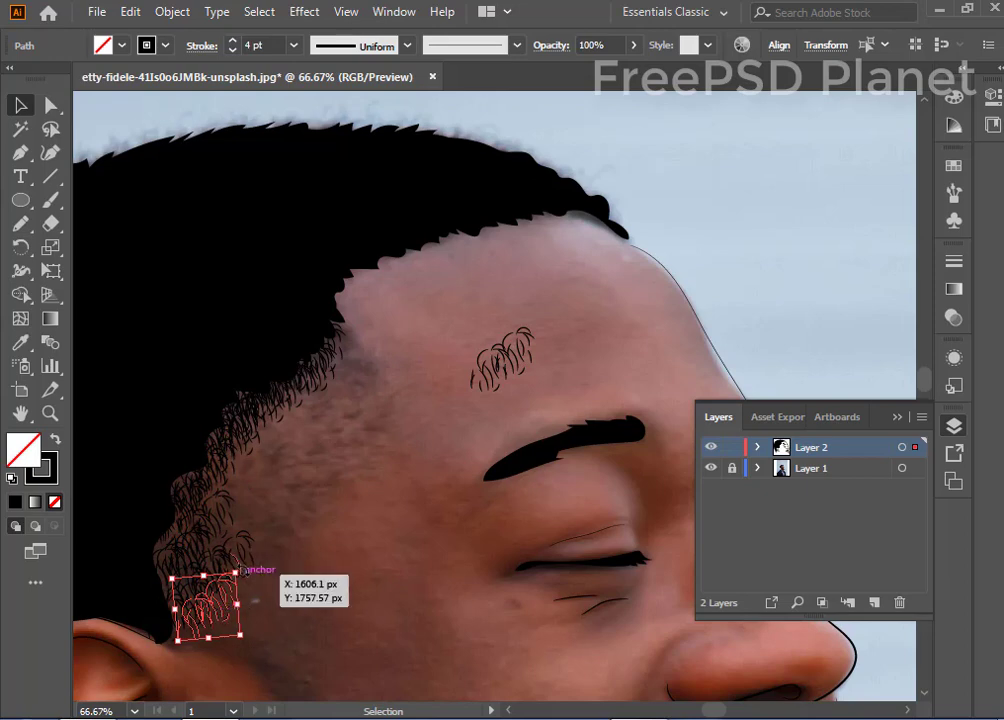
{"action": "left_click_drag", "start_coordinate": [242, 567], "coordinate": [313, 620]}
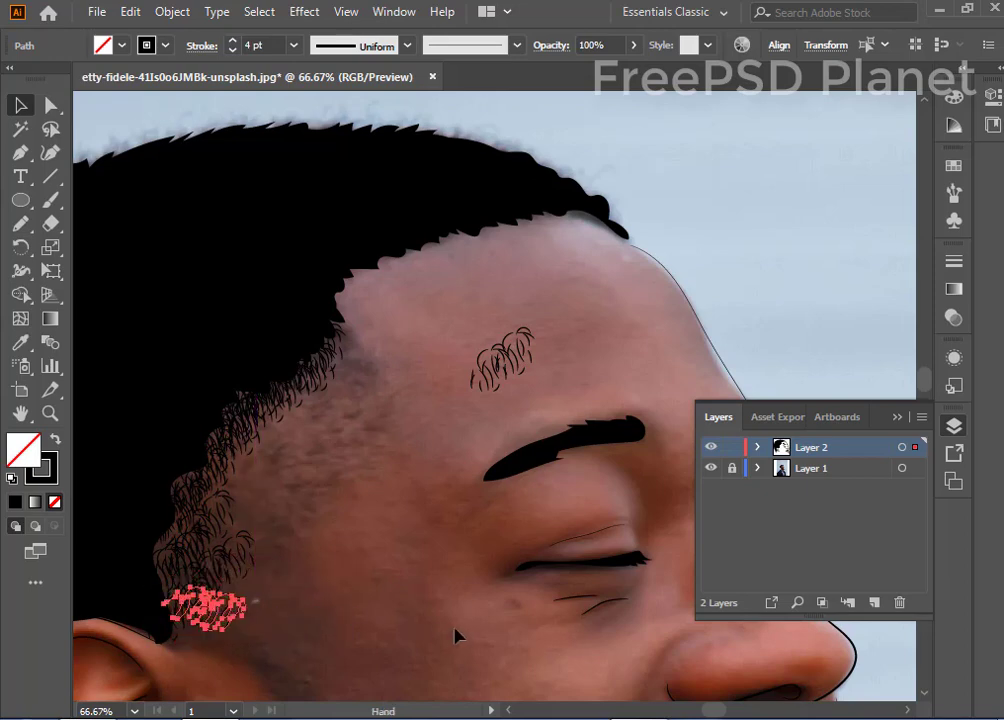
{"action": "left_click_drag", "start_coordinate": [453, 636], "coordinate": [473, 416]}
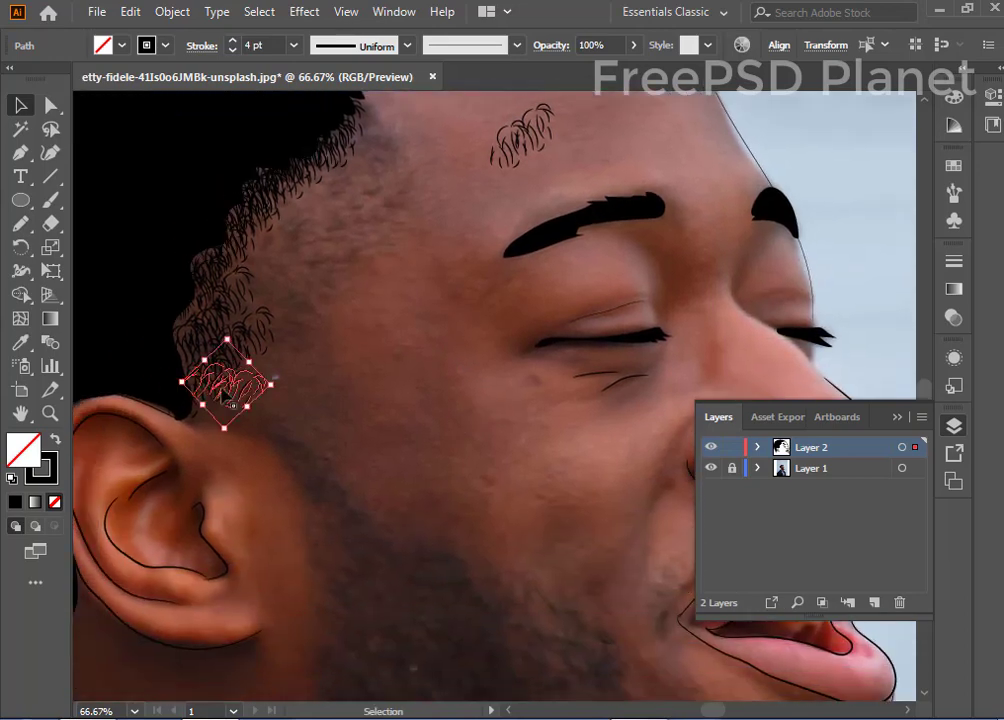
Step: Copy hair pieces up to the temple and lower along the hairline
{"action": "mouse_move", "coordinate": [226, 381]}
{"action": "left_mouse_down"}
{"action": "mouse_move", "coordinate": [300, 222]}
{"action": "mouse_move", "coordinate": [368, 158]}
{"action": "left_mouse_up"}
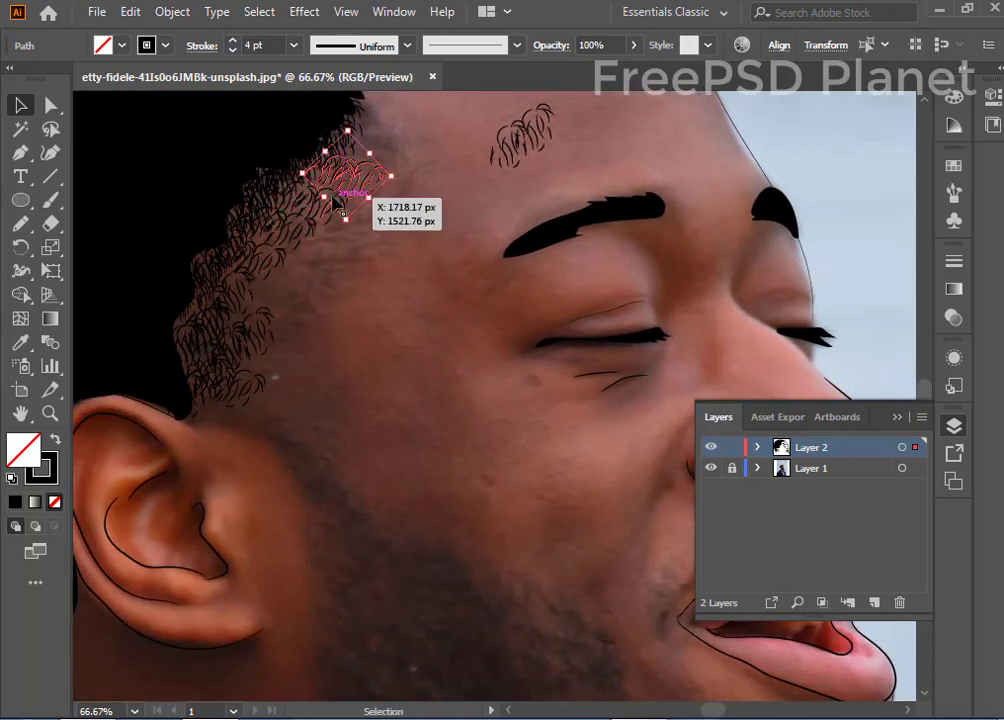
{"action": "left_click", "coordinate": [510, 148]}
{"action": "left_click_drag", "start_coordinate": [511, 146], "coordinate": [347, 216]}
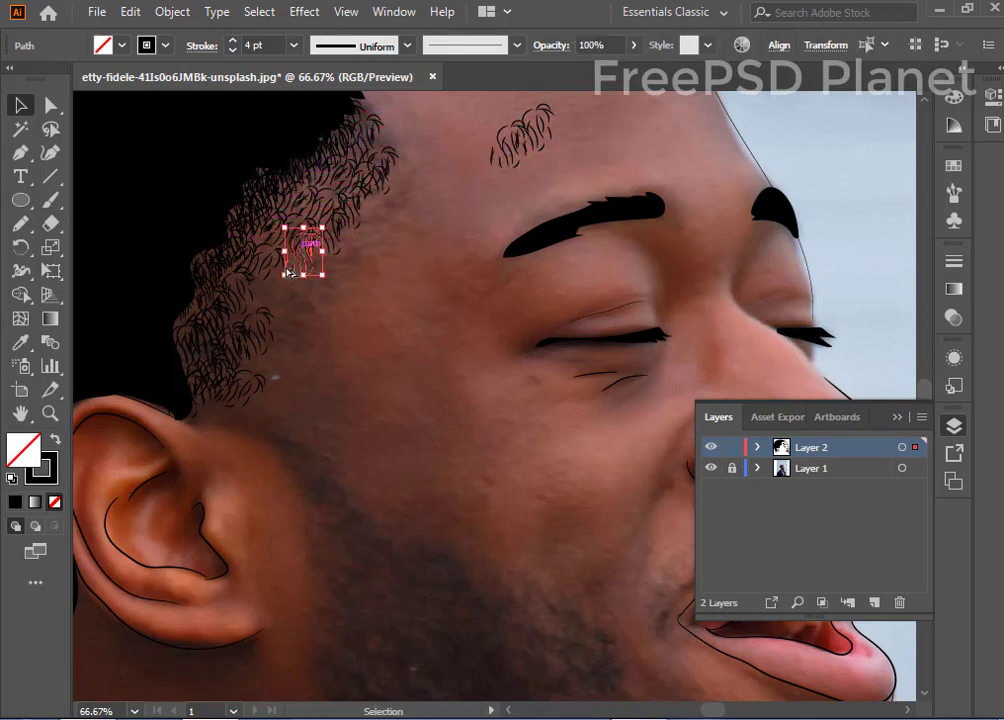
{"action": "mouse_move", "coordinate": [347, 216]}
{"action": "left_mouse_down"}
{"action": "mouse_move", "coordinate": [274, 285]}
{"action": "mouse_move", "coordinate": [292, 296]}
{"action": "mouse_move", "coordinate": [329, 276]}
{"action": "left_mouse_up"}
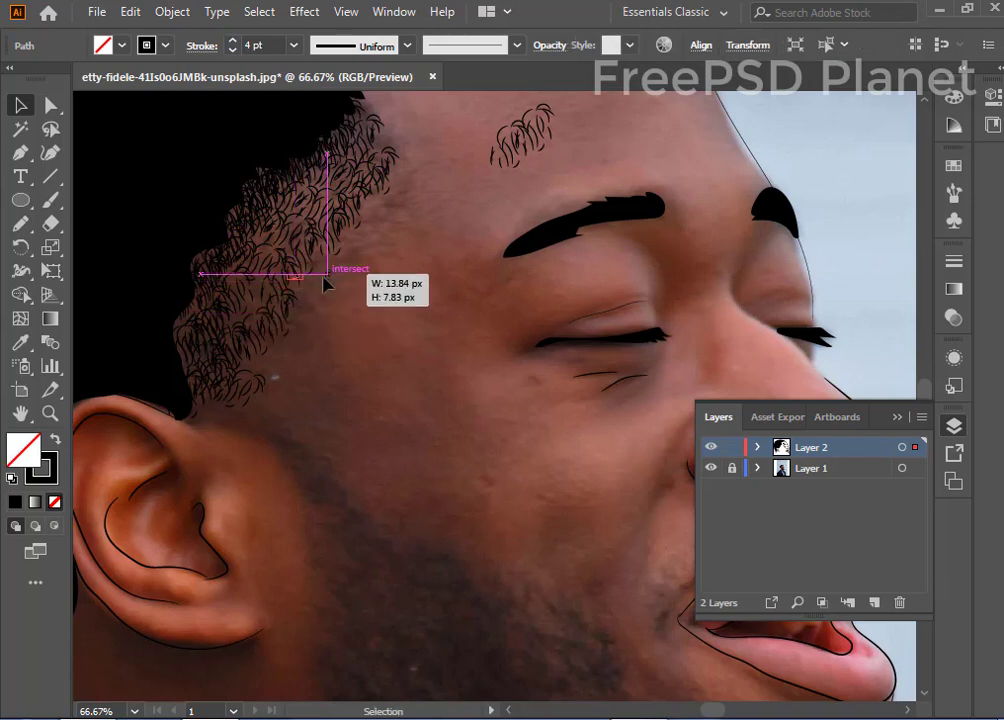
{"action": "left_click", "coordinate": [383, 265]}
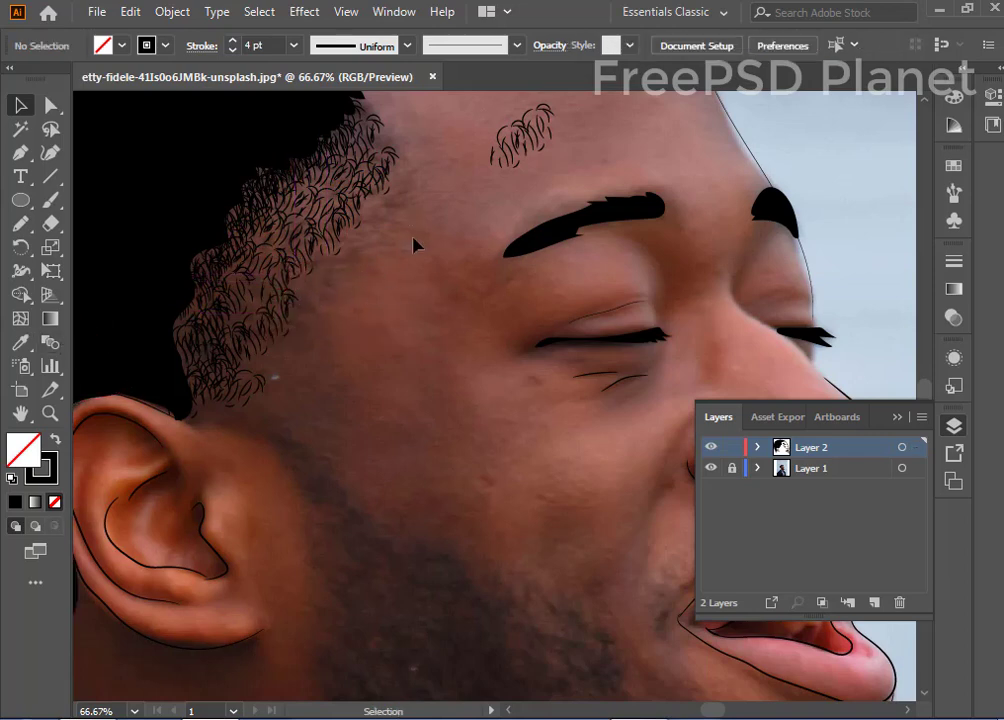
Step: Zoom out to preview the line art with the photo hidden, then restore it and zoom in
{"action": "key", "text": "ctrl+minus"}
{"action": "key", "text": "ctrl+minus"}
{"action": "key", "text": "ctrl+minus"}
{"action": "key", "text": "ctrl+minus"}
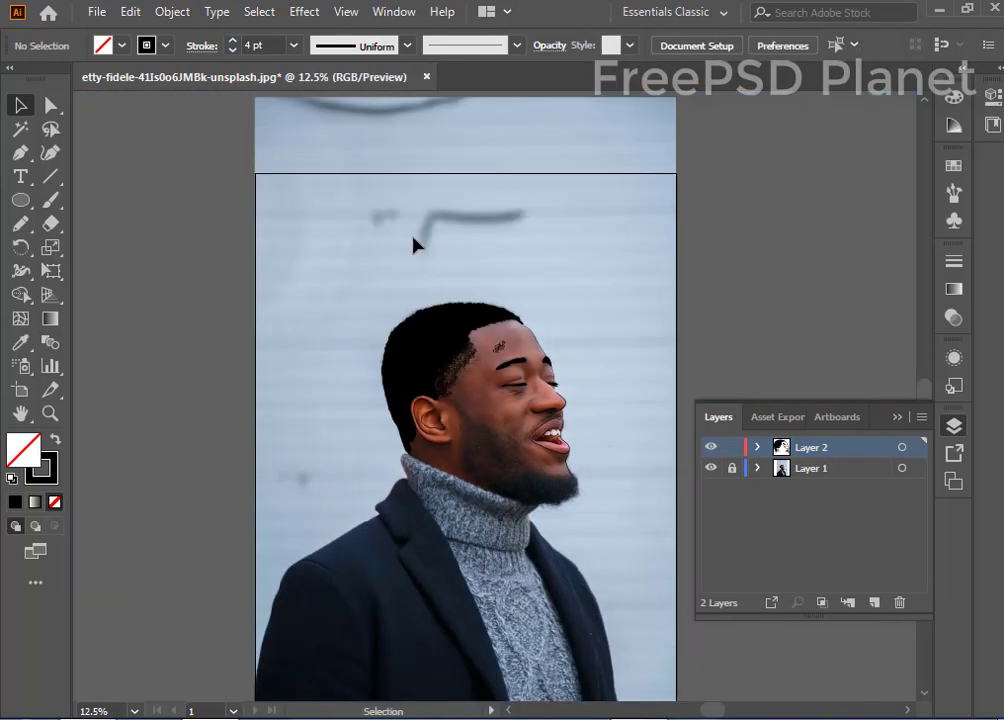
{"action": "left_click", "coordinate": [711, 469]}
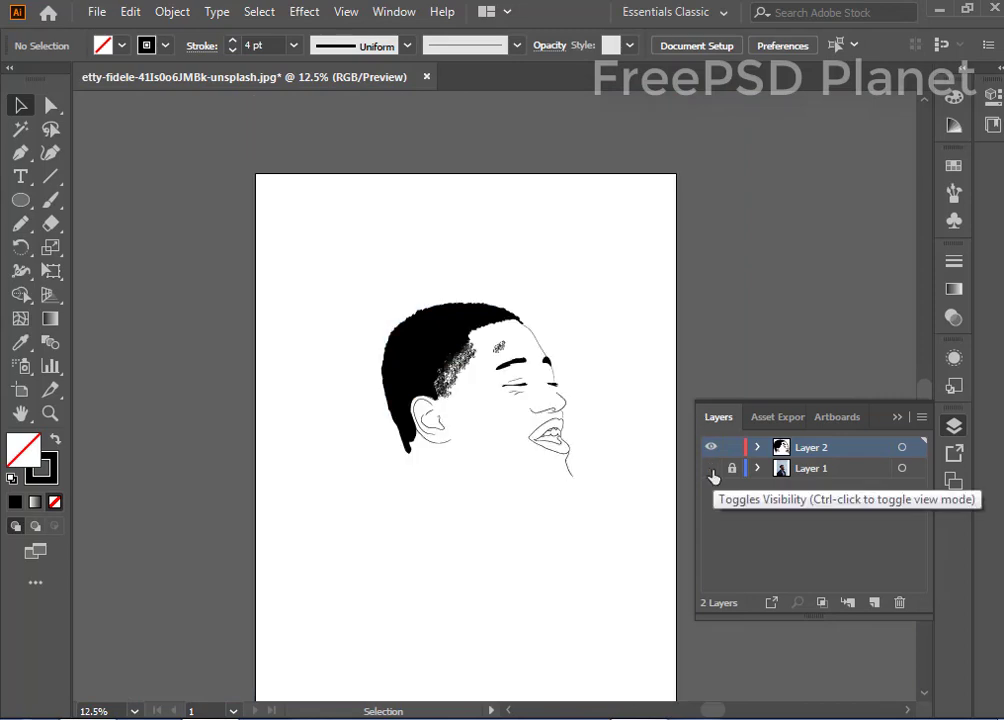
{"action": "left_click", "coordinate": [711, 469]}
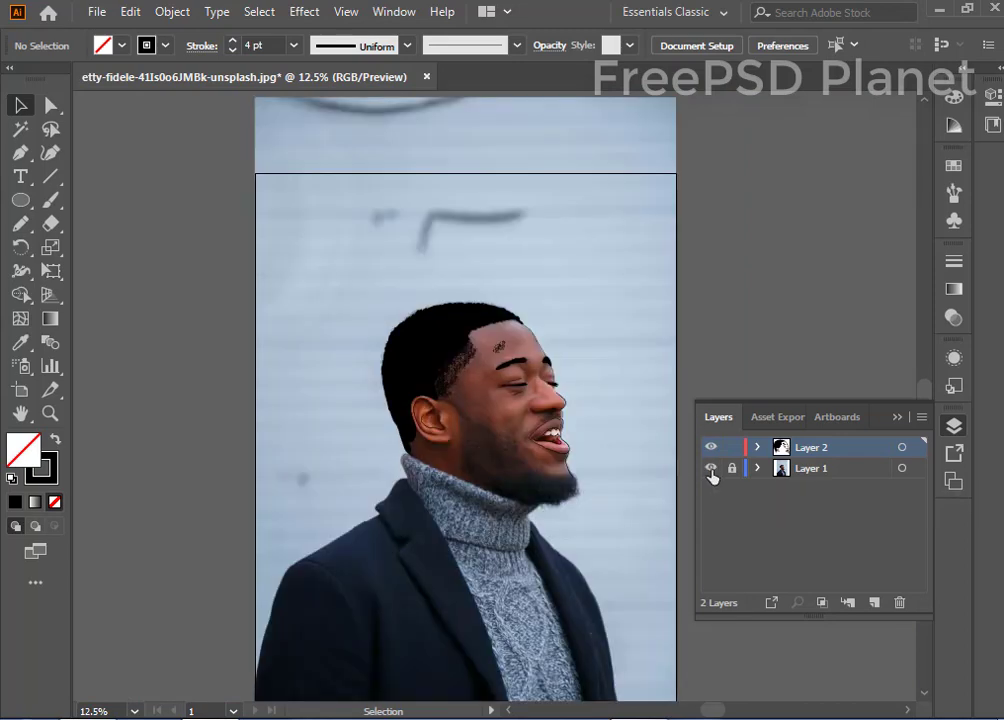
{"action": "key", "text": "ctrl+plus"}
{"action": "key", "text": "ctrl+plus"}
{"action": "key", "text": "ctrl+plus"}
{"action": "key", "text": "ctrl+plus"}
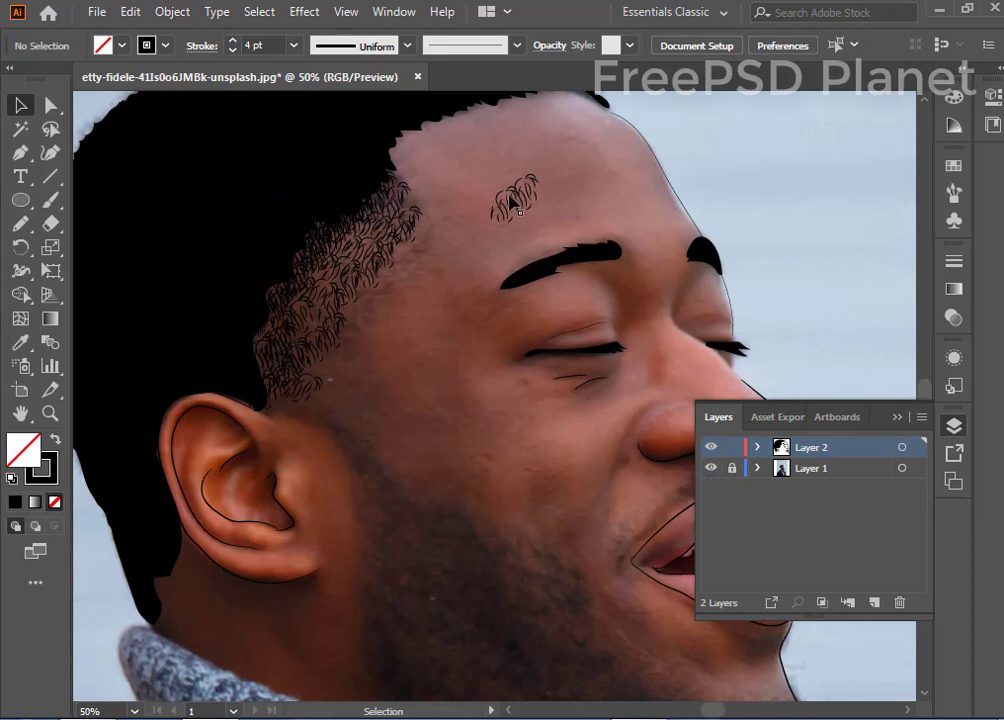
{"action": "key", "text": "b"}
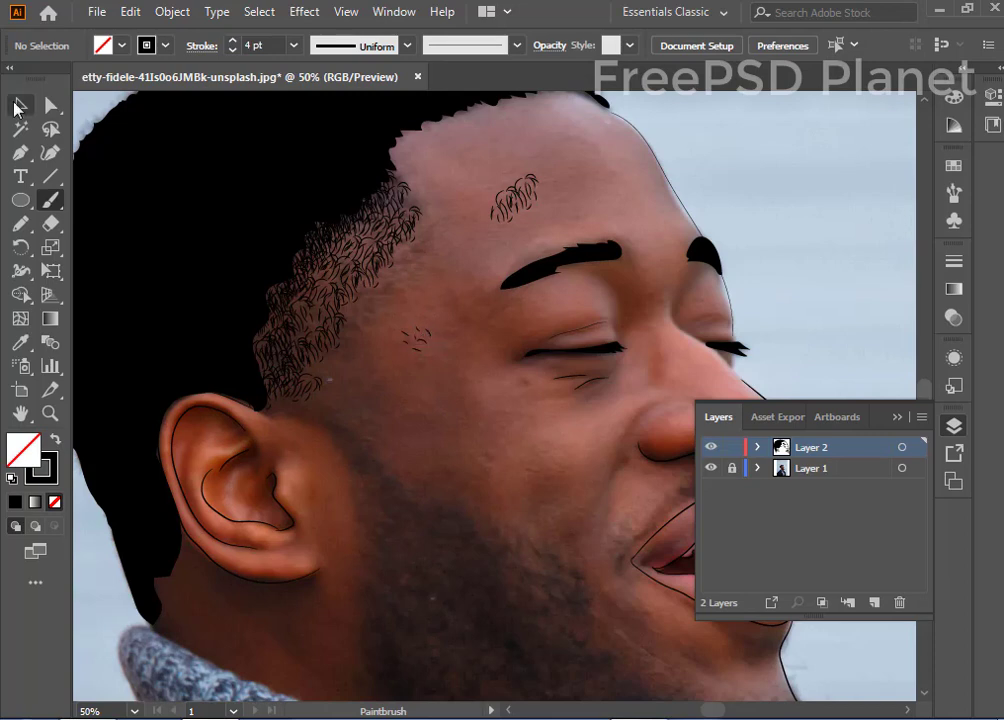
Step: Move and Alt-copy the small hair strokes along the temple hairline
{"action": "key", "text": "v"}
{"action": "mouse_move", "coordinate": [412, 384]}
{"action": "left_mouse_down"}
{"action": "mouse_move", "coordinate": [455, 311]}
{"action": "mouse_move", "coordinate": [419, 342]}
{"action": "mouse_move", "coordinate": [400, 277]}
{"action": "mouse_move", "coordinate": [363, 313]}
{"action": "left_mouse_up"}
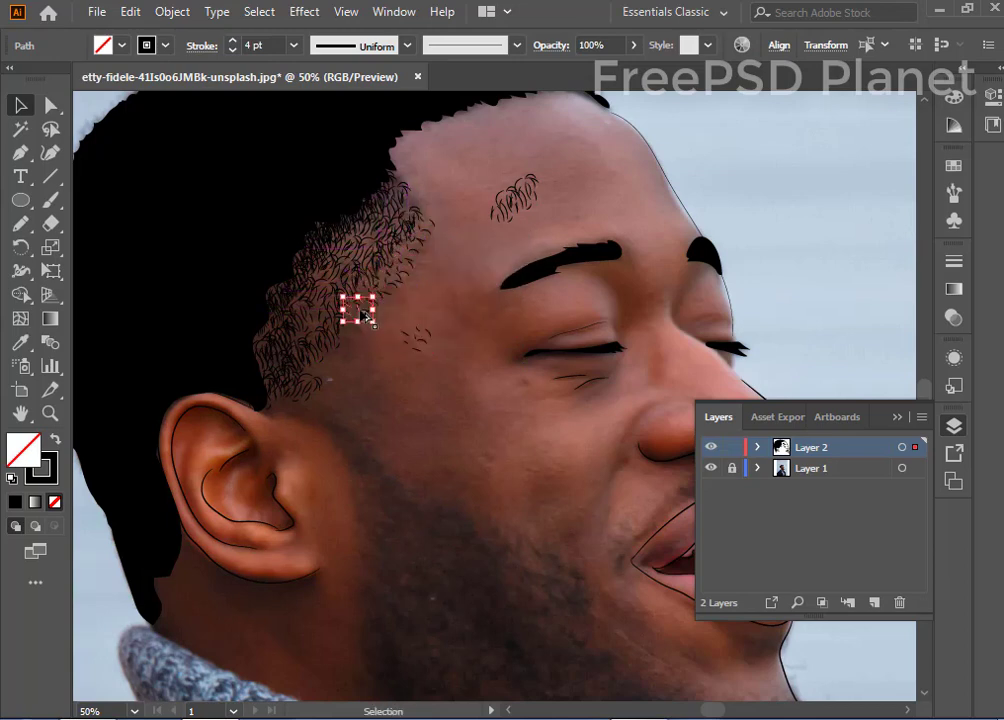
{"action": "left_click_drag", "start_coordinate": [363, 313], "coordinate": [358, 368]}
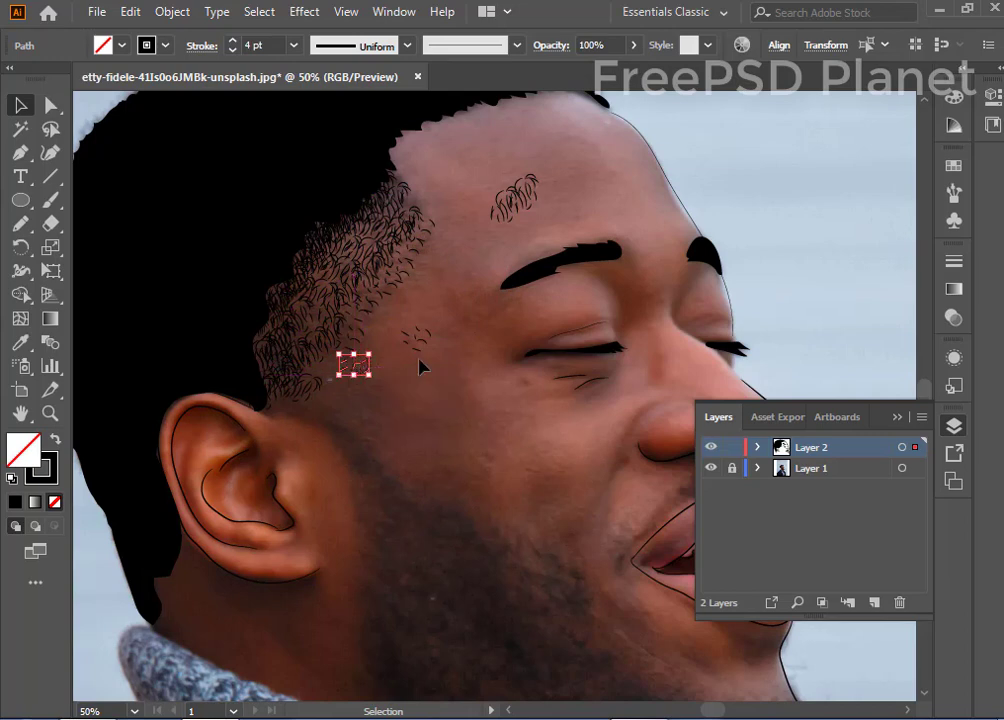
{"action": "left_click", "coordinate": [457, 314]}
{"action": "mouse_move", "coordinate": [412, 340]}
{"action": "left_mouse_down"}
{"action": "mouse_move", "coordinate": [297, 404]}
{"action": "mouse_move", "coordinate": [354, 269]}
{"action": "left_mouse_up"}
{"action": "mouse_move", "coordinate": [522, 197]}
{"action": "left_mouse_down"}
{"action": "mouse_move", "coordinate": [327, 303]}
{"action": "mouse_move", "coordinate": [353, 254]}
{"action": "left_mouse_up"}
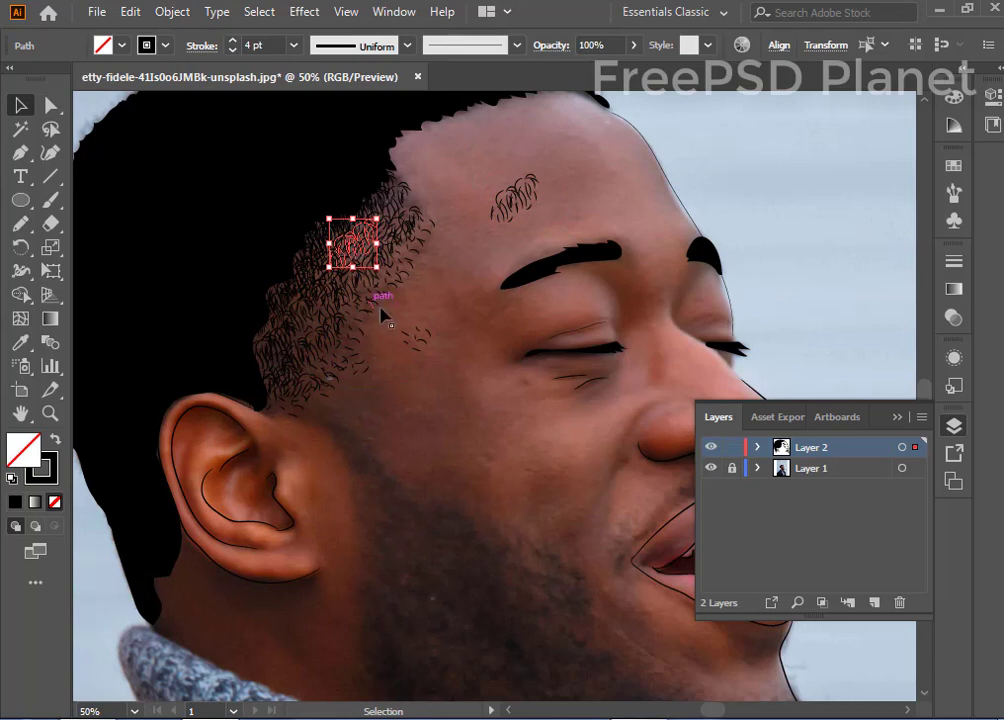
{"action": "mouse_move", "coordinate": [457, 315]}
{"action": "left_mouse_down"}
{"action": "mouse_move", "coordinate": [325, 405]}
{"action": "mouse_move", "coordinate": [350, 388]}
{"action": "left_mouse_up"}
{"action": "left_click", "coordinate": [398, 391]}
{"action": "left_click_drag", "start_coordinate": [416, 345], "coordinate": [321, 400]}
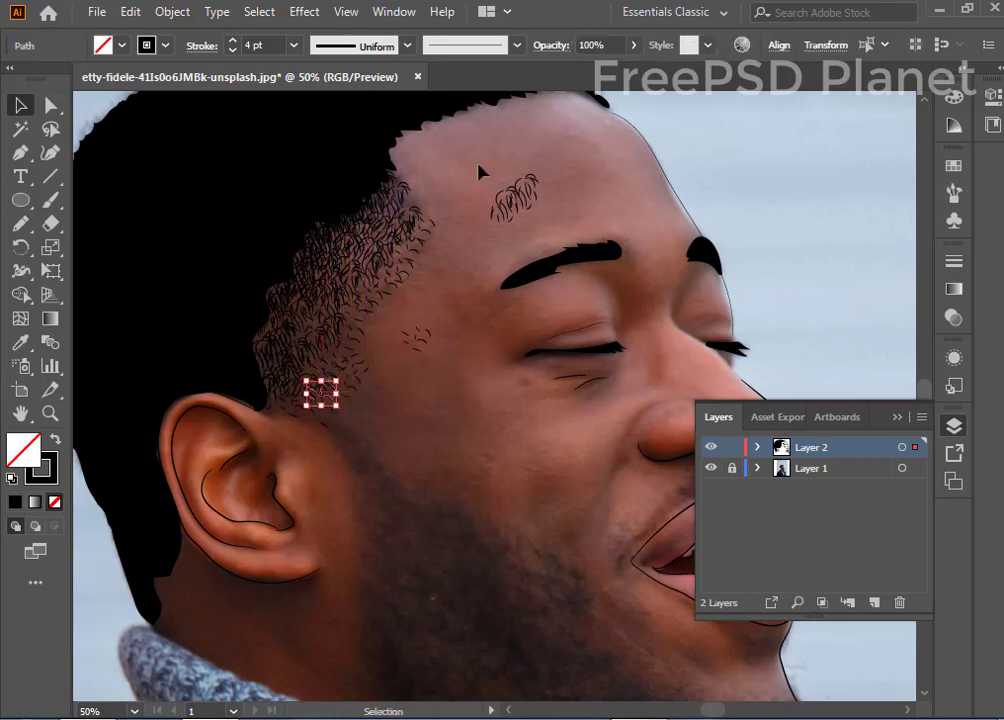
Step: Place a copy of the hair group behind the lower back of the ear
{"action": "mouse_move", "coordinate": [522, 197]}
{"action": "left_mouse_down"}
{"action": "mouse_move", "coordinate": [160, 589]}
{"action": "mouse_move", "coordinate": [180, 556]}
{"action": "mouse_move", "coordinate": [177, 584]}
{"action": "mouse_move", "coordinate": [195, 580]}
{"action": "mouse_move", "coordinate": [167, 594]}
{"action": "left_mouse_up"}
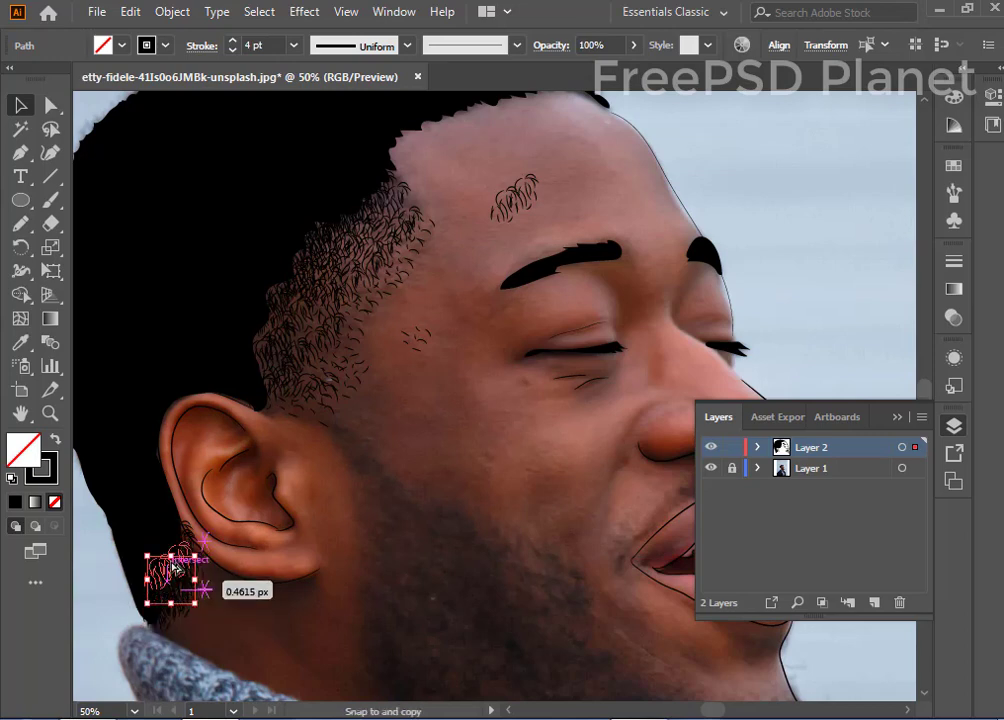
{"action": "left_click_drag", "start_coordinate": [167, 594], "coordinate": [166, 584]}
{"action": "left_click_drag", "start_coordinate": [578, 542], "coordinate": [529, 397]}
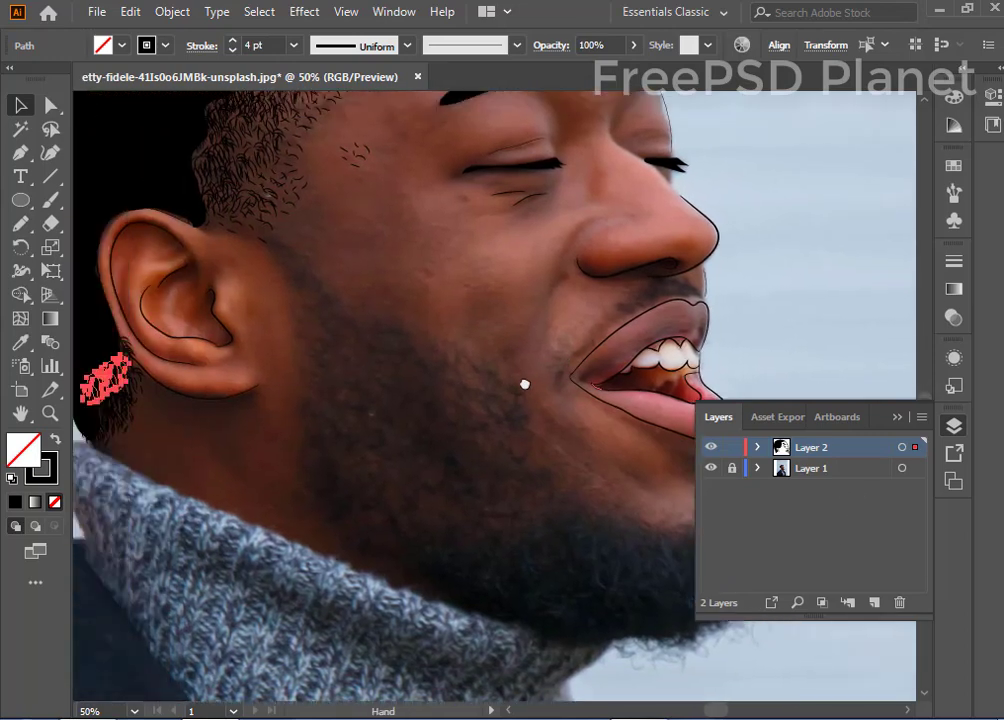
{"action": "key", "text": "ctrl+minus"}
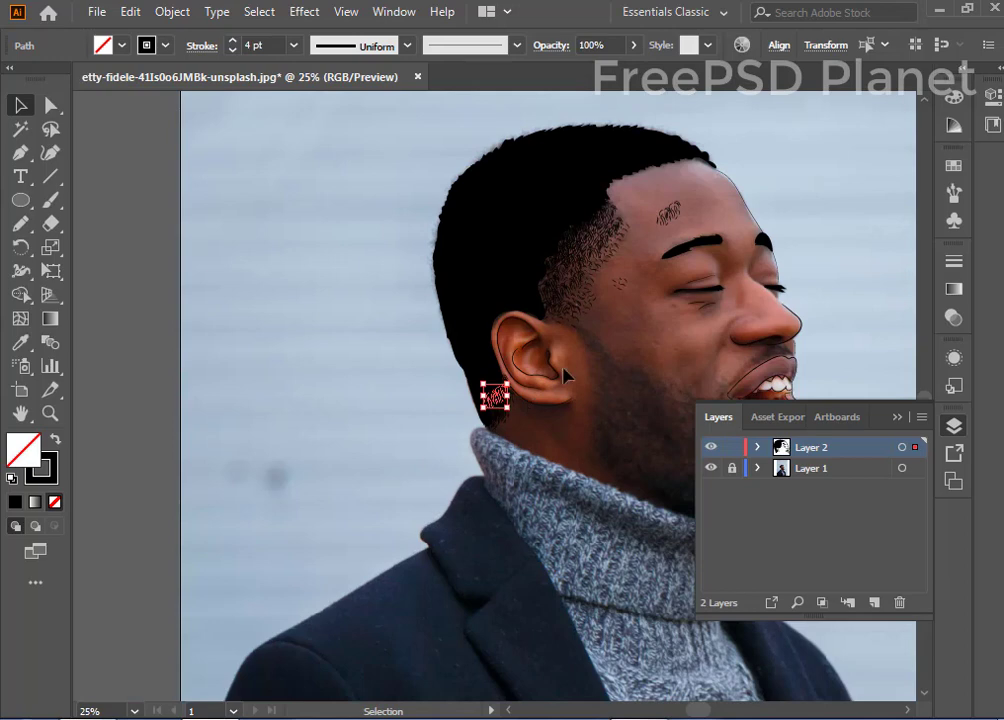
{"action": "key", "text": "ctrl+plus"}
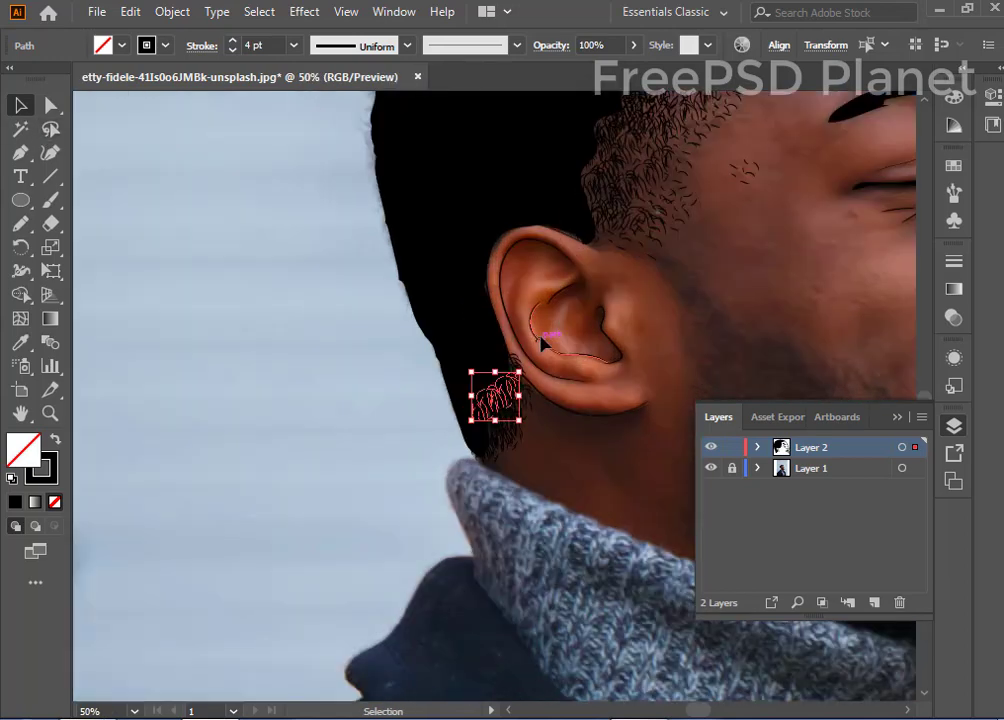
{"action": "mouse_move", "coordinate": [714, 362]}
{"action": "left_mouse_down"}
{"action": "mouse_move", "coordinate": [439, 305]}
{"action": "mouse_move", "coordinate": [402, 345]}
{"action": "left_mouse_up"}
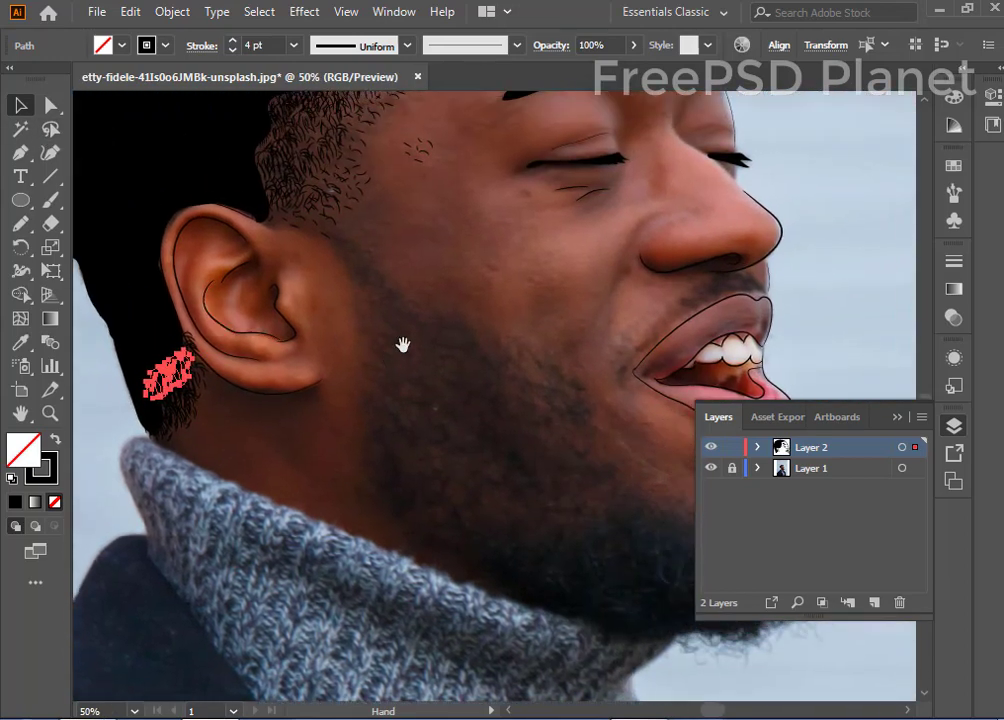
{"action": "left_click", "coordinate": [17, 223]}
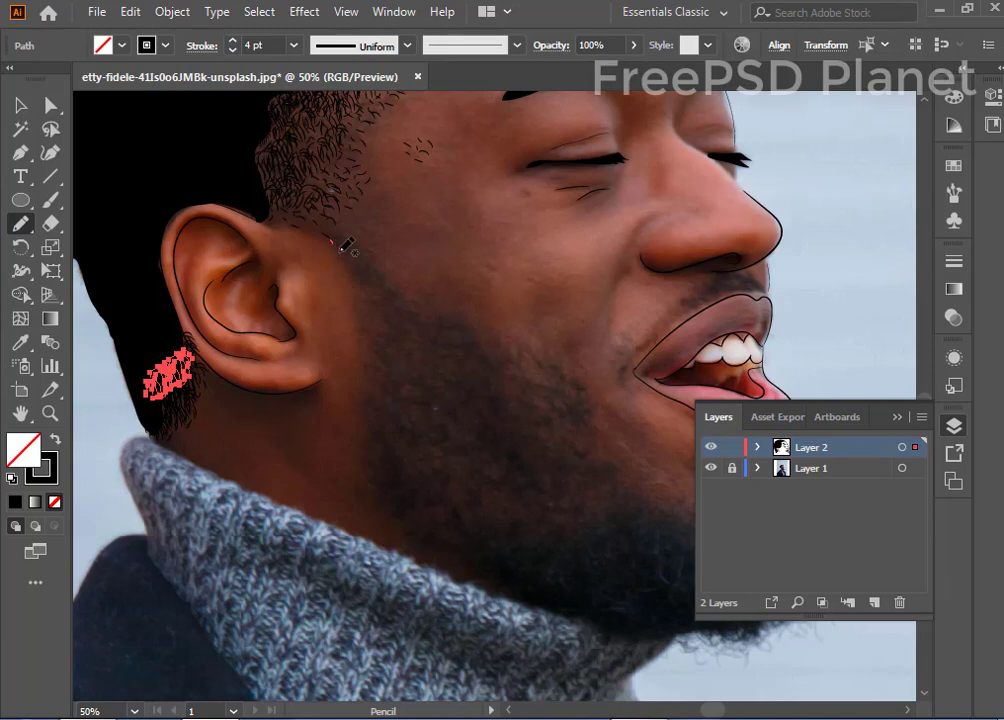
Step: Trace the cheek beard from the ear down the jaw as a closed black-filled shape
{"action": "mouse_move", "coordinate": [340, 250]}
{"action": "left_mouse_down"}
{"action": "mouse_move", "coordinate": [368, 298]}
{"action": "mouse_move", "coordinate": [376, 450]}
{"action": "mouse_move", "coordinate": [408, 511]}
{"action": "mouse_move", "coordinate": [476, 538]}
{"action": "mouse_move", "coordinate": [515, 379]}
{"action": "left_mouse_up"}
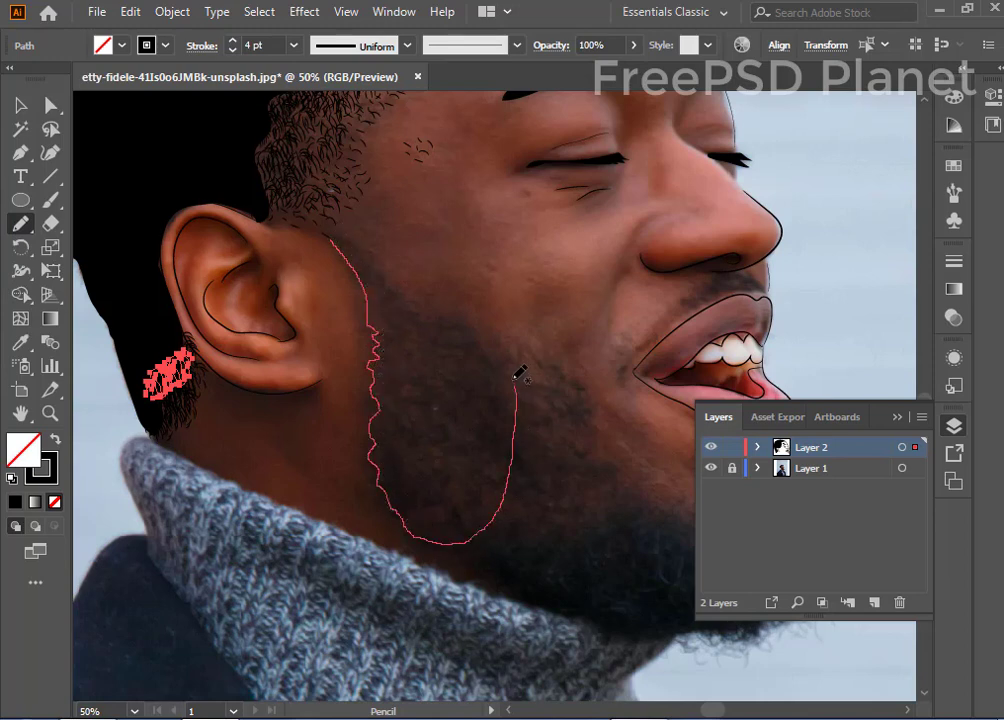
{"action": "left_click_drag", "start_coordinate": [484, 334], "coordinate": [433, 318]}
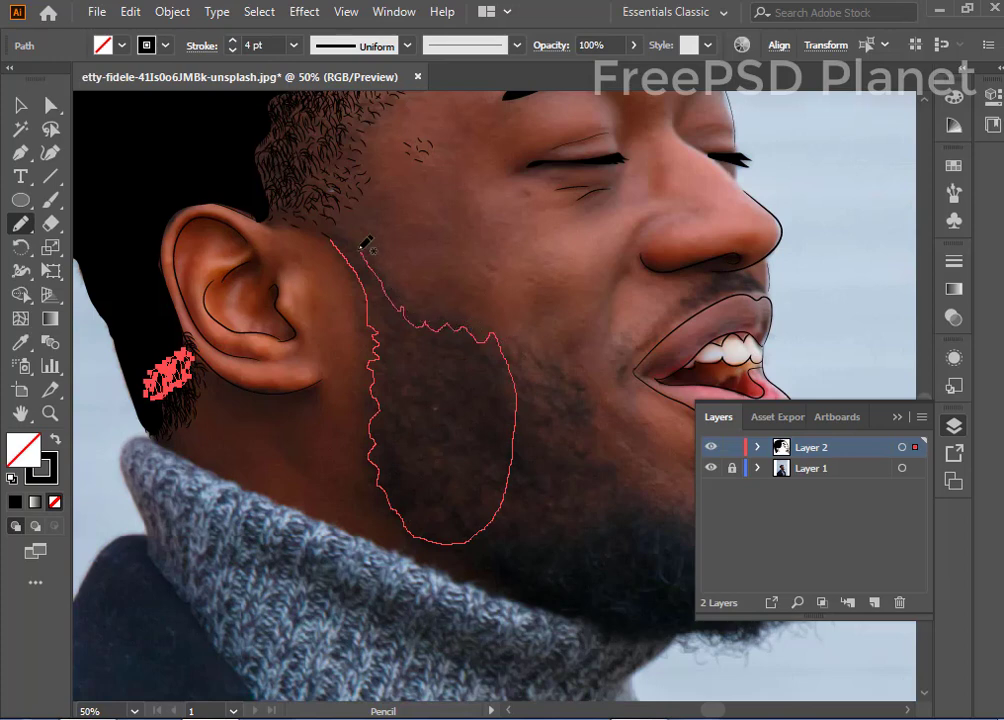
{"action": "left_click_drag", "start_coordinate": [338, 234], "coordinate": [335, 237]}
{"action": "key", "text": "comma"}
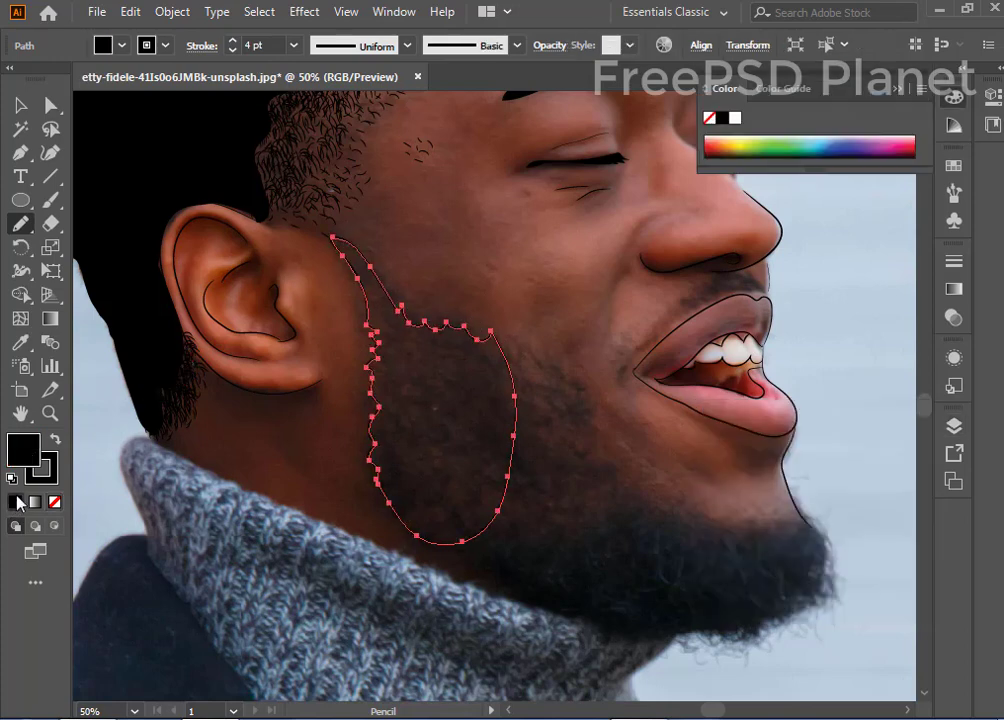
Step: Trace the chin beard as a second solid black shape, then deselect it
{"action": "left_click_drag", "start_coordinate": [578, 518], "coordinate": [470, 392]}
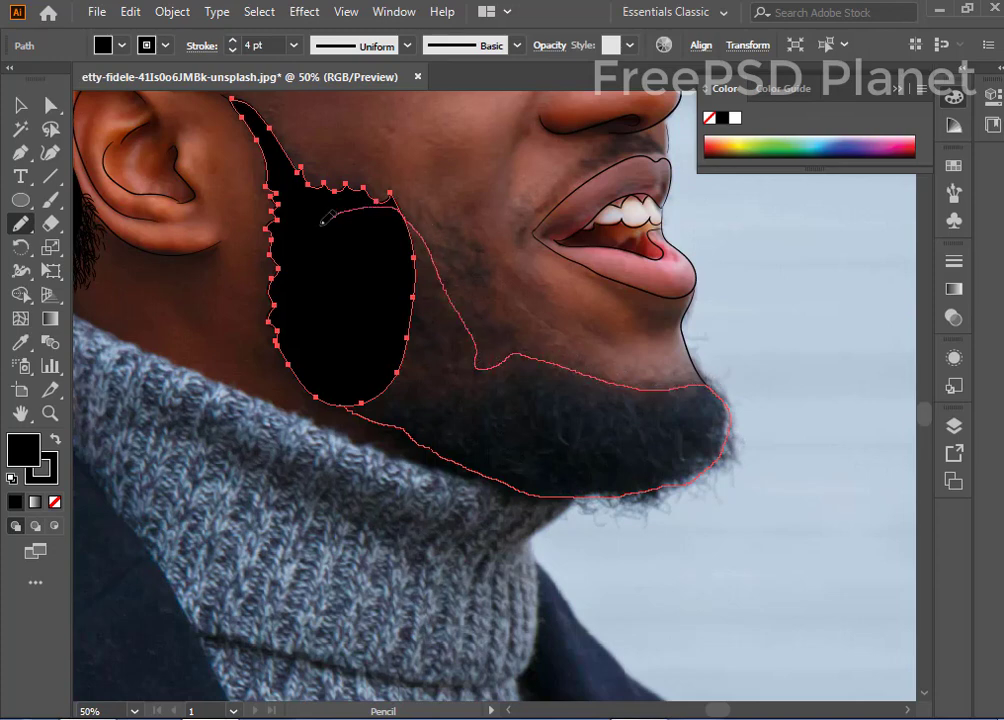
{"action": "left_click_drag", "start_coordinate": [321, 222], "coordinate": [331, 350]}
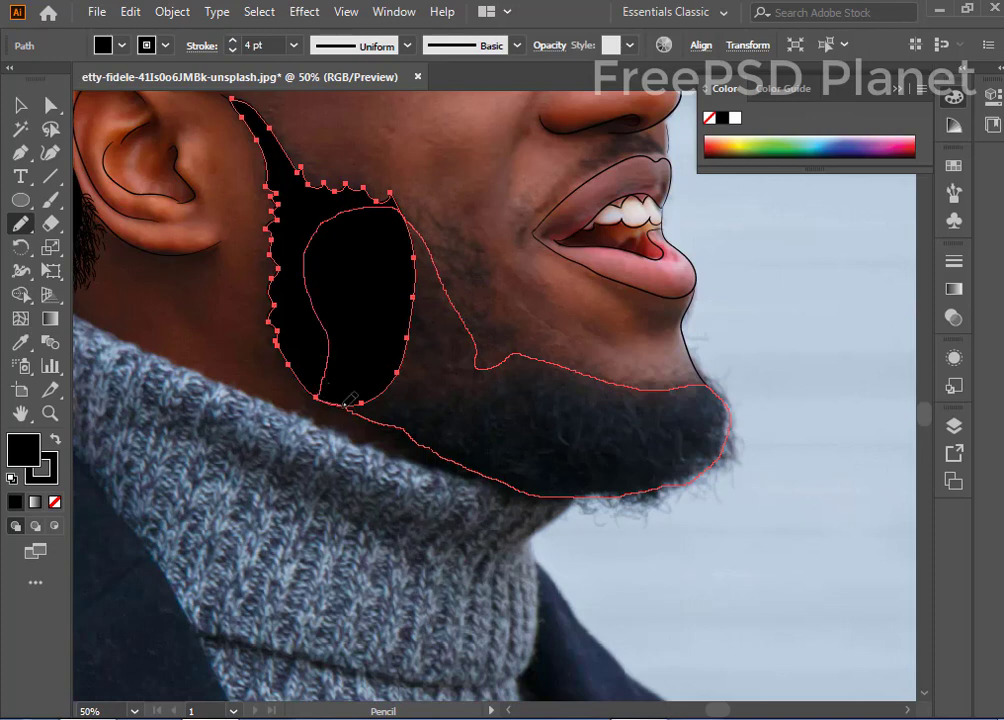
{"action": "left_click_drag", "start_coordinate": [364, 399], "coordinate": [360, 404]}
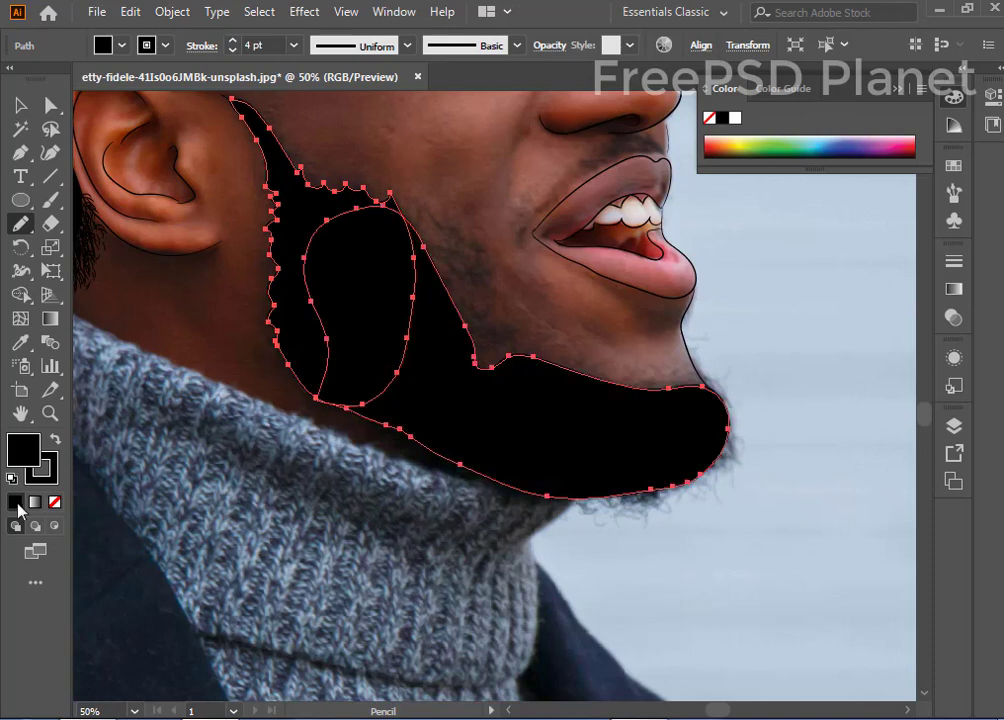
{"action": "left_click", "coordinate": [20, 104]}
{"action": "left_click", "coordinate": [441, 201]}
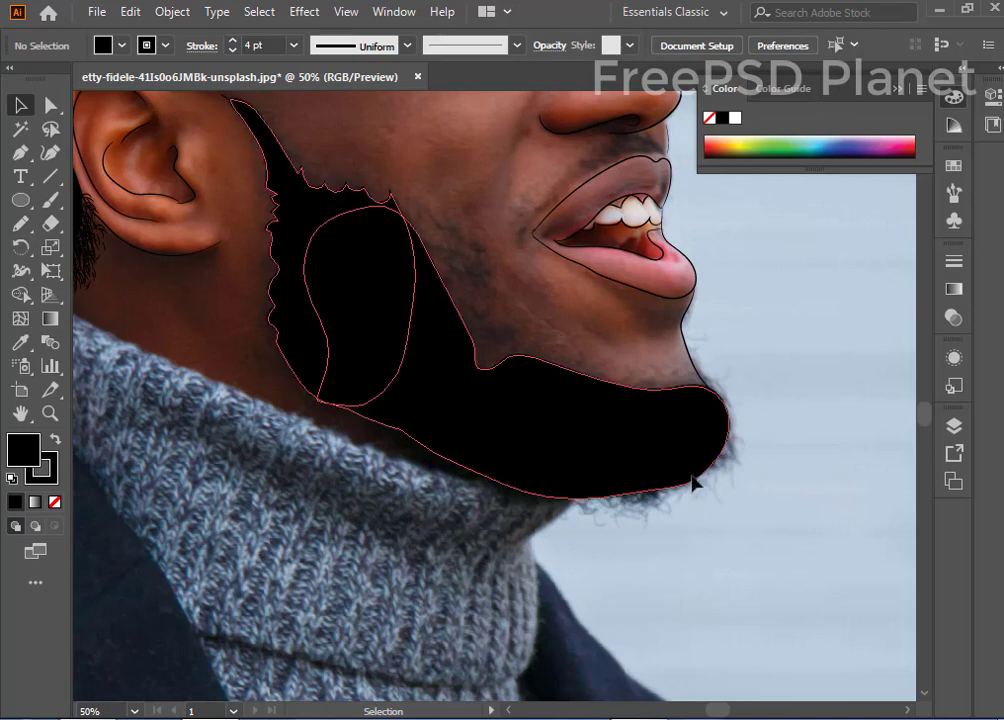
Step: Delete the stray hair strokes on the temple and the curl on the forehead
{"action": "scroll", "coordinate": [475, 298], "scroll_direction": "up", "scroll_amount": 2}
{"action": "scroll", "coordinate": [491, 269], "scroll_direction": "up", "scroll_amount": 2}
{"action": "scroll", "coordinate": [488, 264], "scroll_direction": "up", "scroll_amount": 4}
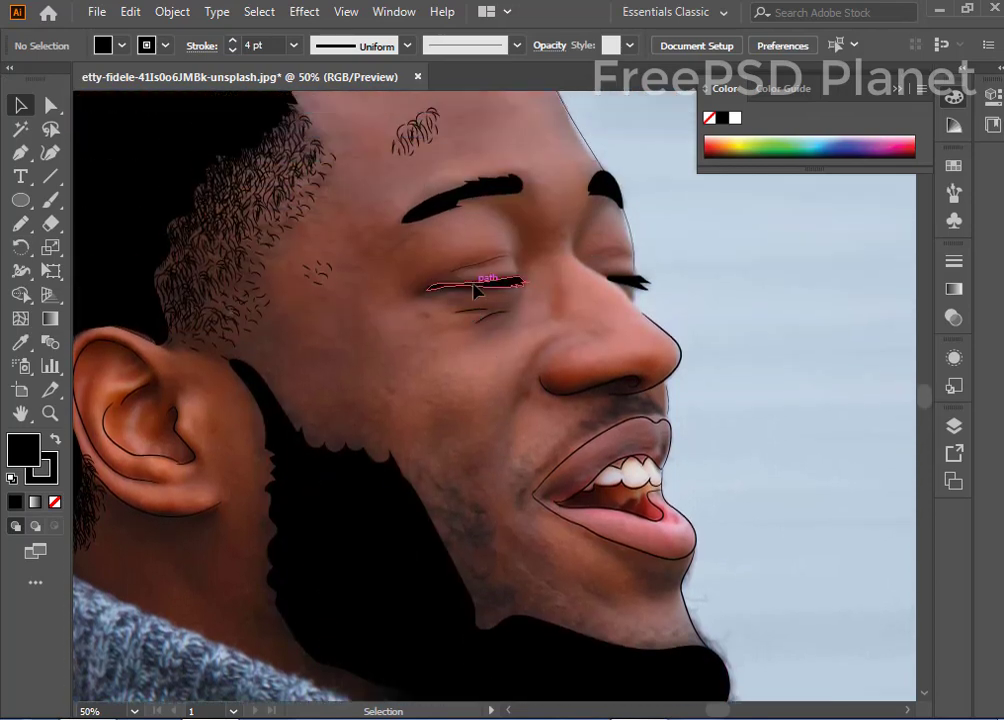
{"action": "scroll", "coordinate": [475, 290], "scroll_direction": "up", "scroll_amount": 1}
{"action": "left_click", "coordinate": [300, 324]}
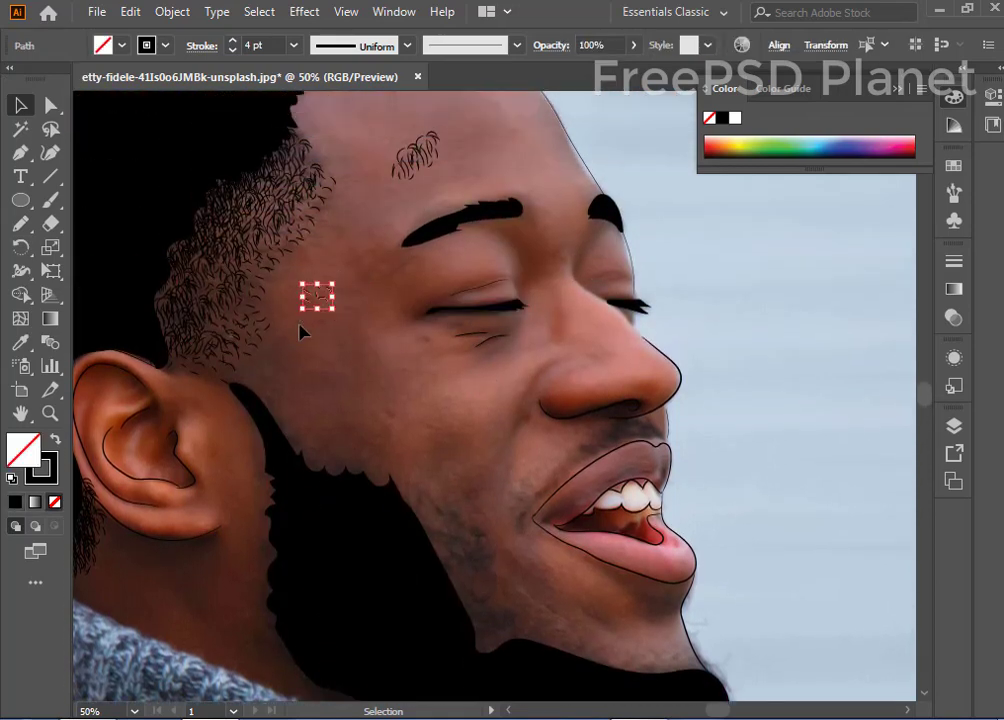
{"action": "key", "text": "Delete"}
{"action": "left_click", "coordinate": [436, 170]}
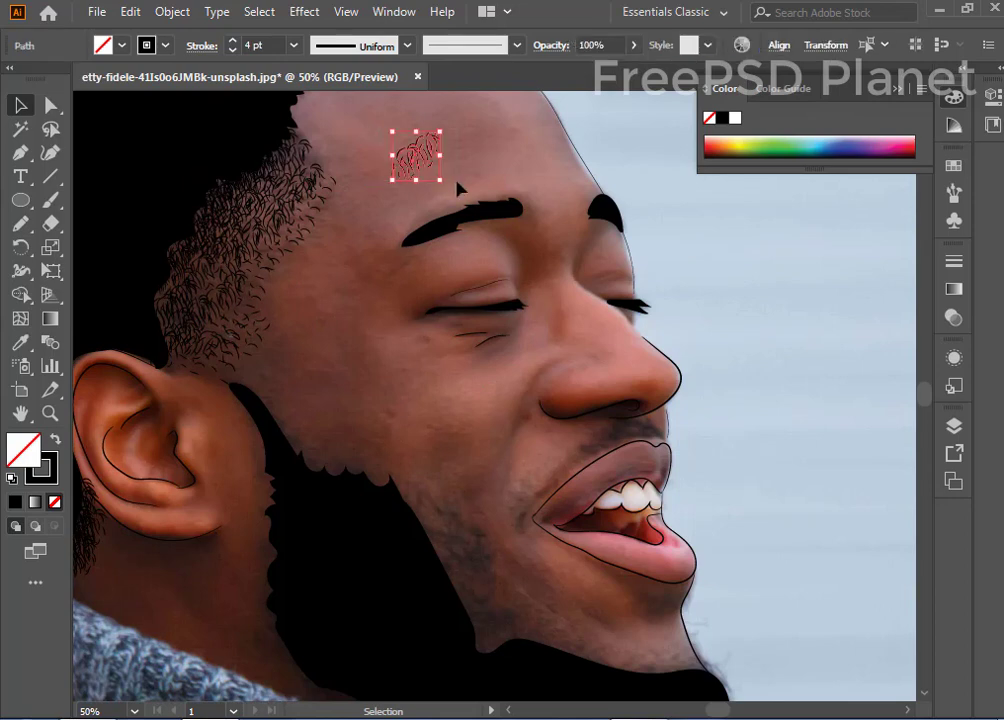
{"action": "key", "text": "Delete"}
Step: Zoom out and toggle Layer 1's visibility several times to check the line art
{"action": "key", "text": "ctrl+minus"}
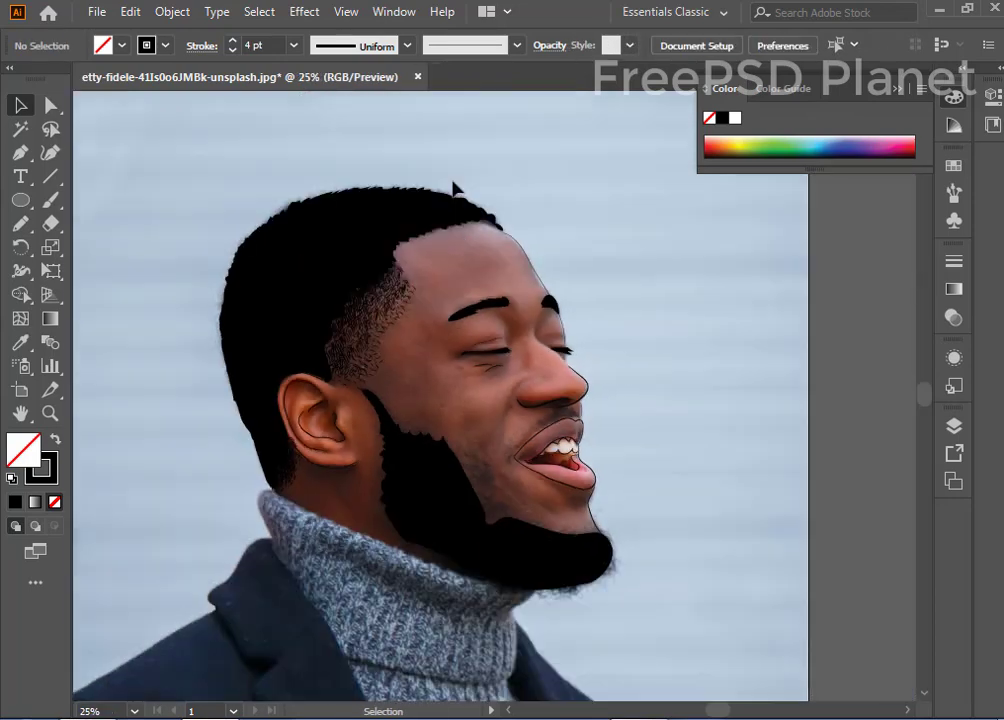
{"action": "left_click", "coordinate": [958, 423]}
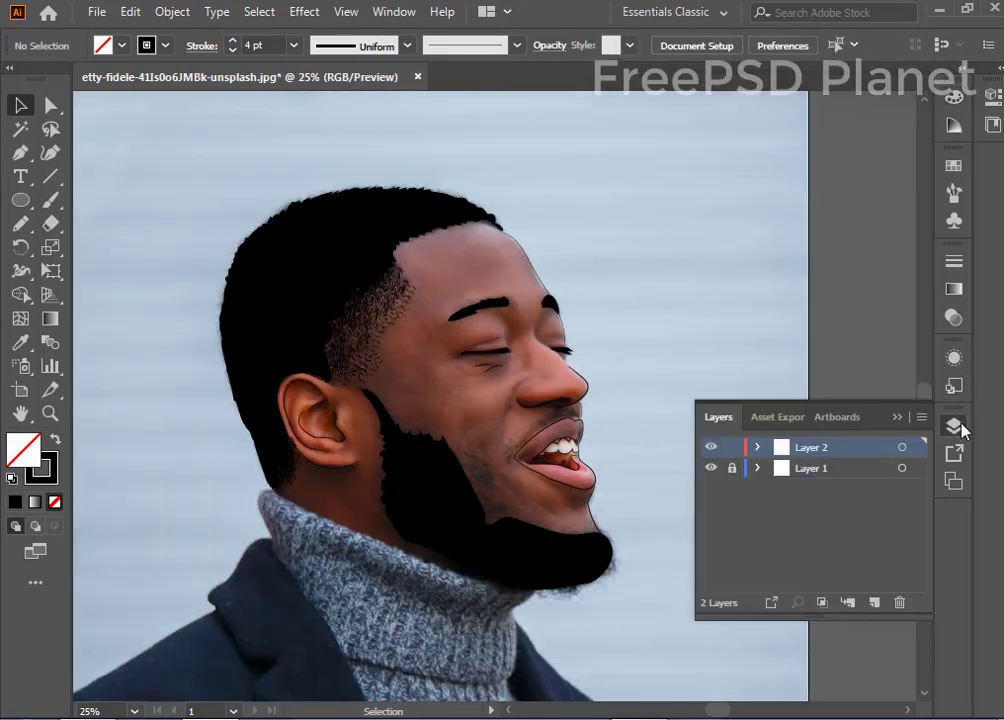
{"action": "left_click", "coordinate": [712, 470]}
{"action": "left_click", "coordinate": [712, 470]}
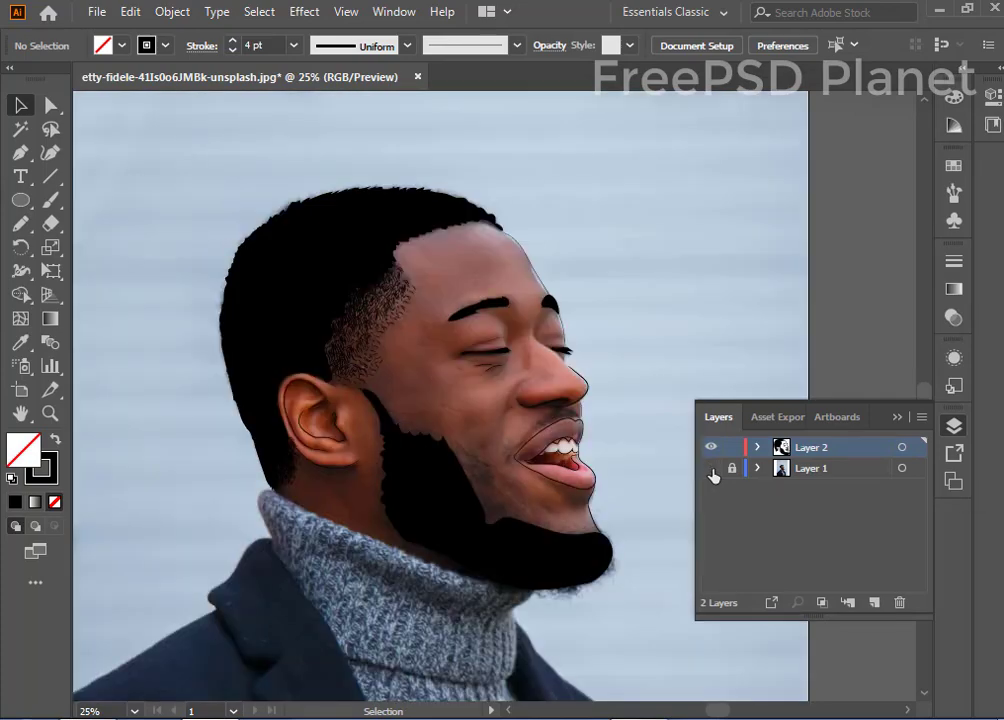
{"action": "left_click", "coordinate": [712, 470]}
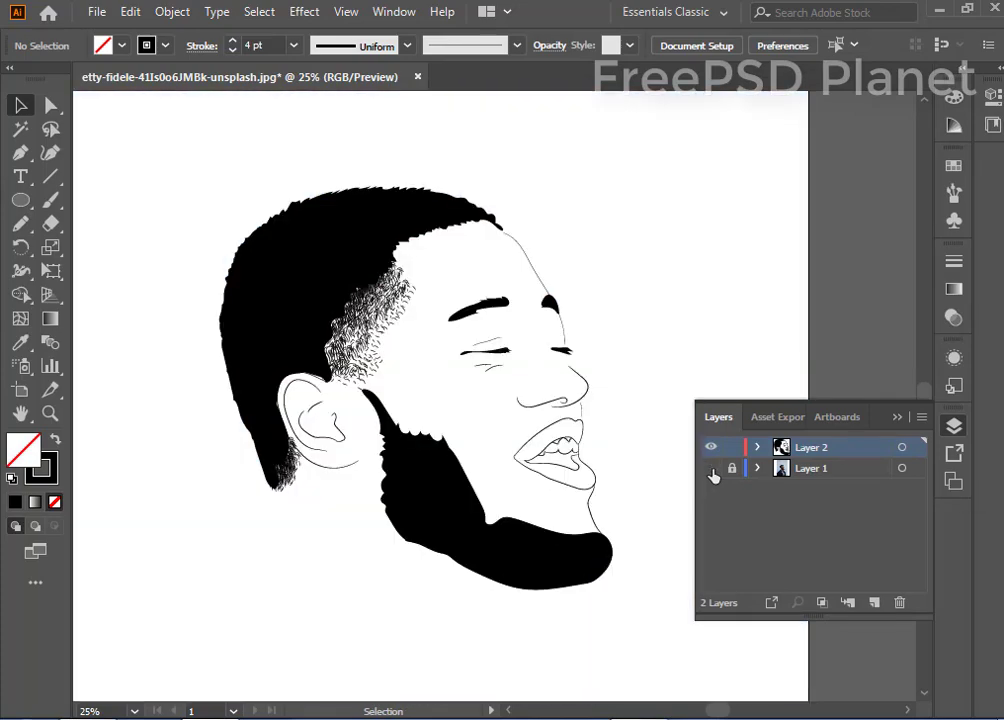
{"action": "left_click", "coordinate": [712, 470]}
{"action": "left_click", "coordinate": [712, 470]}
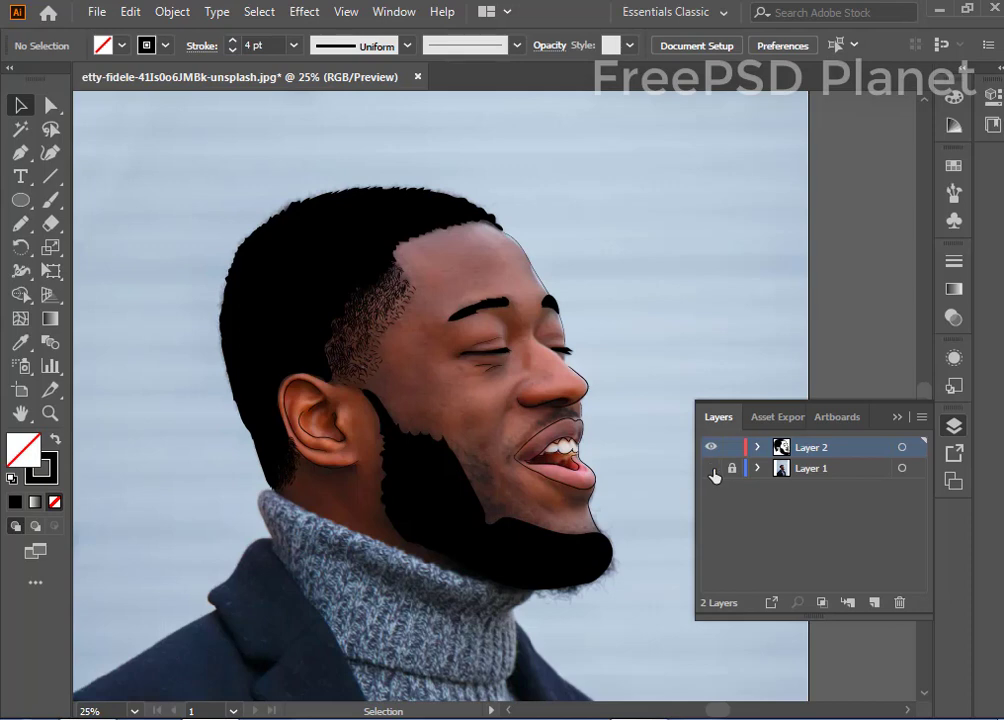
{"action": "left_click", "coordinate": [712, 470]}
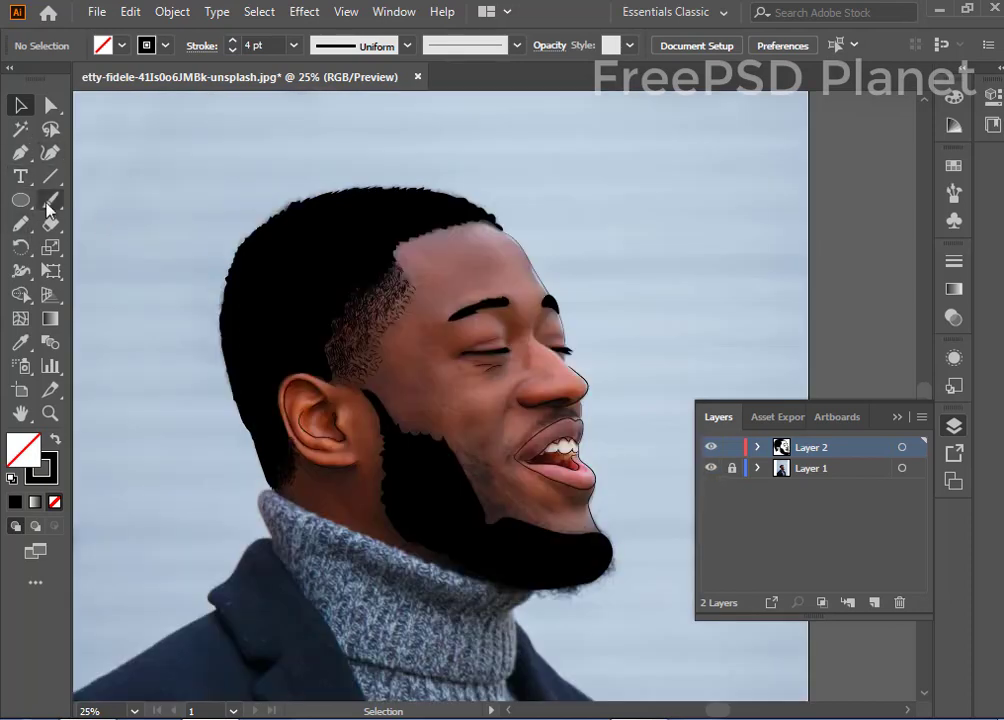
{"action": "left_click", "coordinate": [47, 201]}
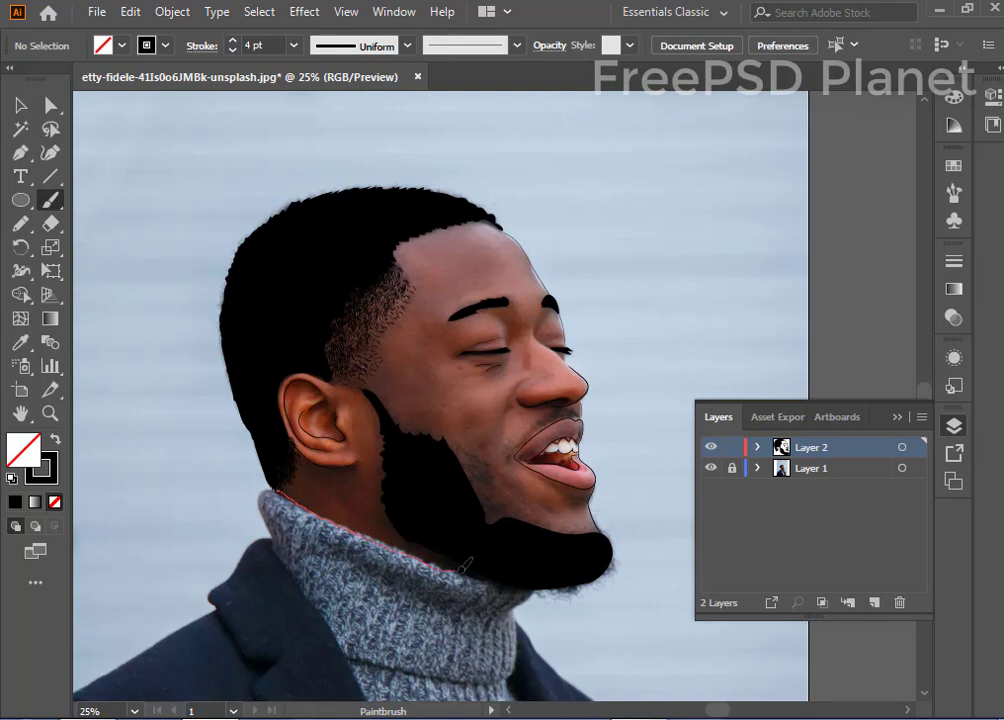
Step: Brush a line along the collar top, preview without the photo, then add a curved cheek crease
{"action": "left_click_drag", "start_coordinate": [484, 574], "coordinate": [490, 571]}
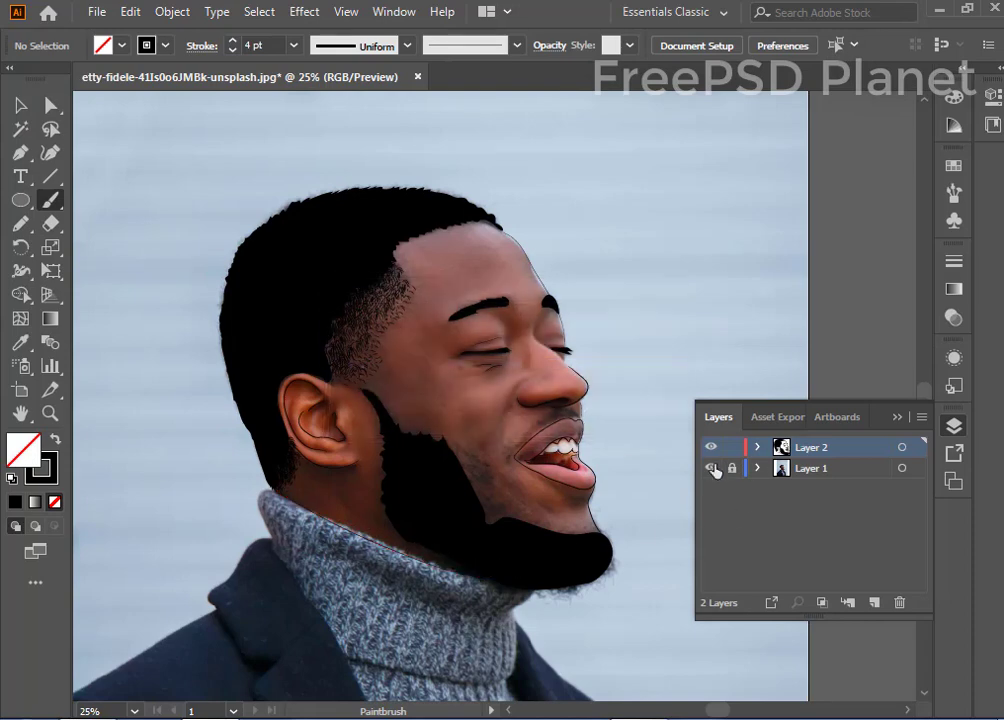
{"action": "left_click", "coordinate": [712, 470]}
{"action": "left_click", "coordinate": [712, 471]}
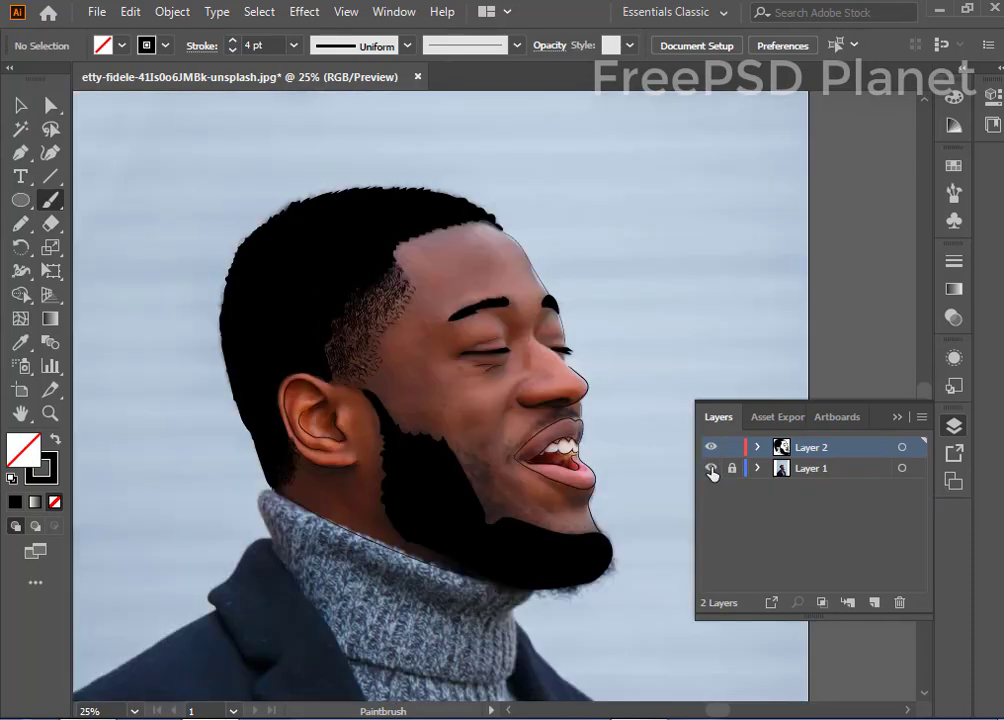
{"action": "key", "text": "ctrl+plus"}
{"action": "key", "text": "ctrl+plus"}
{"action": "key", "text": "ctrl+plus"}
{"action": "key", "text": "ctrl+plus"}
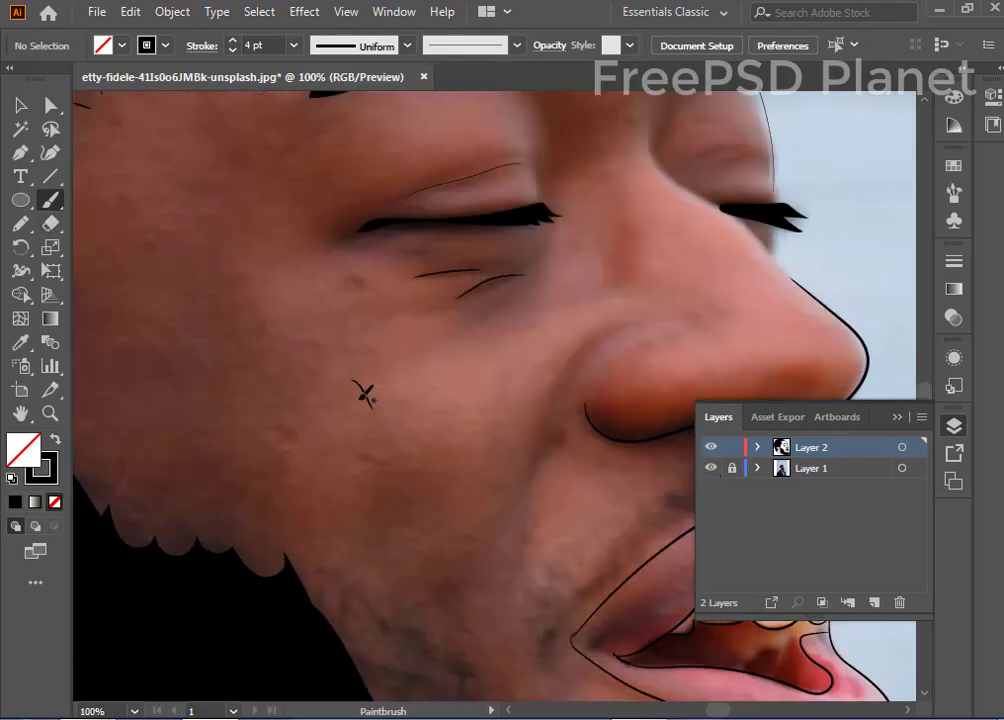
{"action": "left_click_drag", "start_coordinate": [366, 416], "coordinate": [366, 432]}
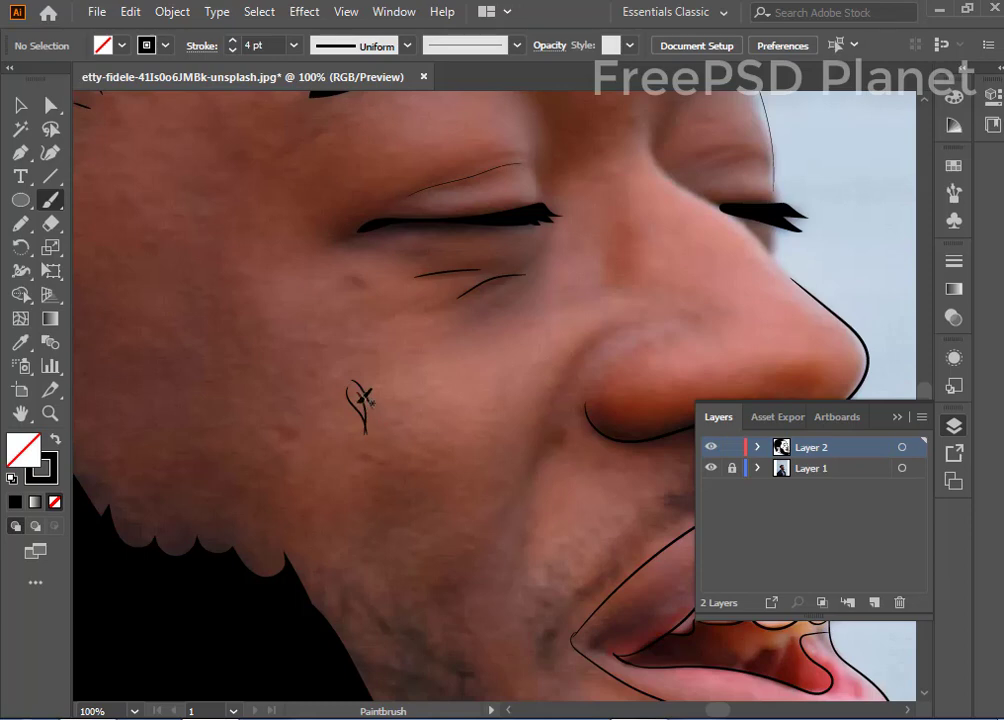
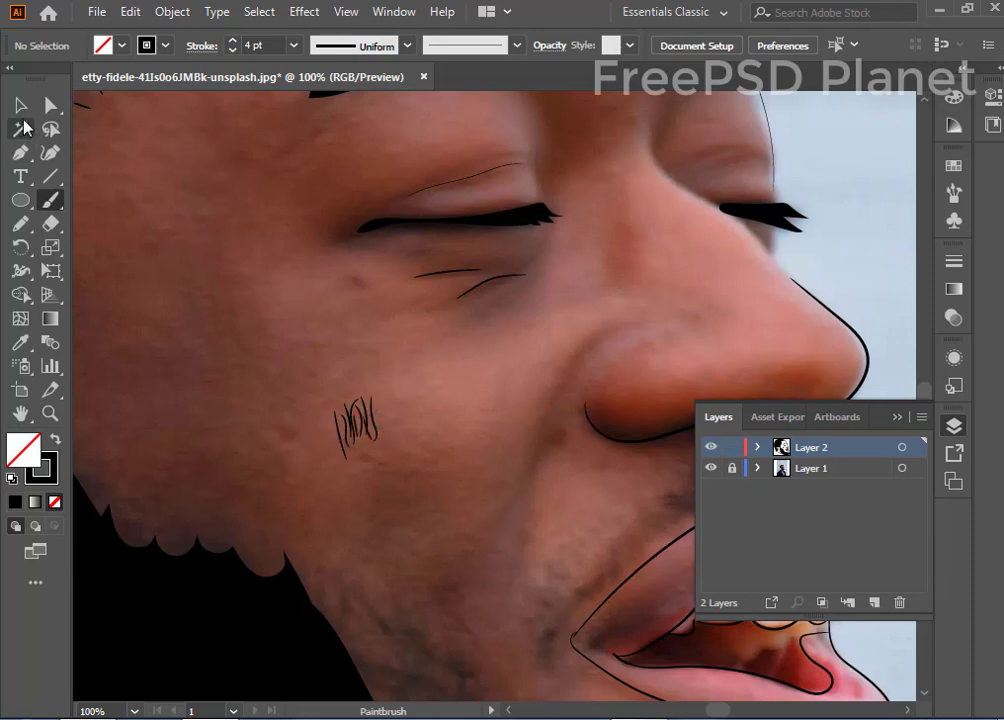
Step: Alt-drag copies of the cheek hair scribble beside itself into an overlapping stubble cluster
{"action": "left_click", "coordinate": [21, 106]}
{"action": "key", "text": "ctrl+minus"}
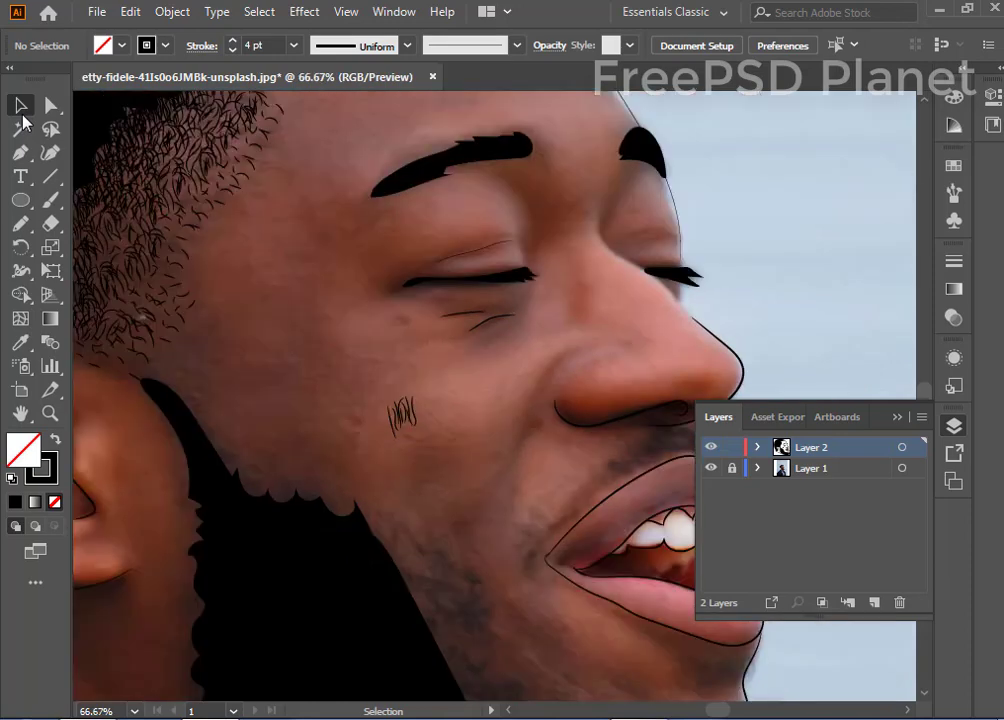
{"action": "left_click", "coordinate": [405, 433]}
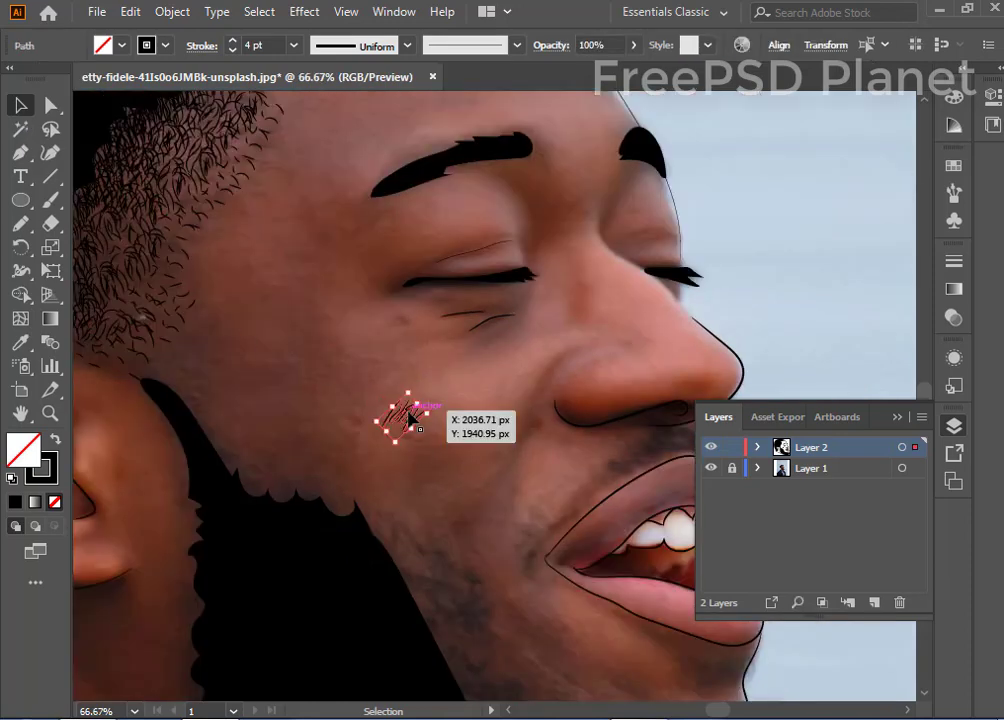
{"action": "left_click_drag", "start_coordinate": [410, 418], "coordinate": [196, 420]}
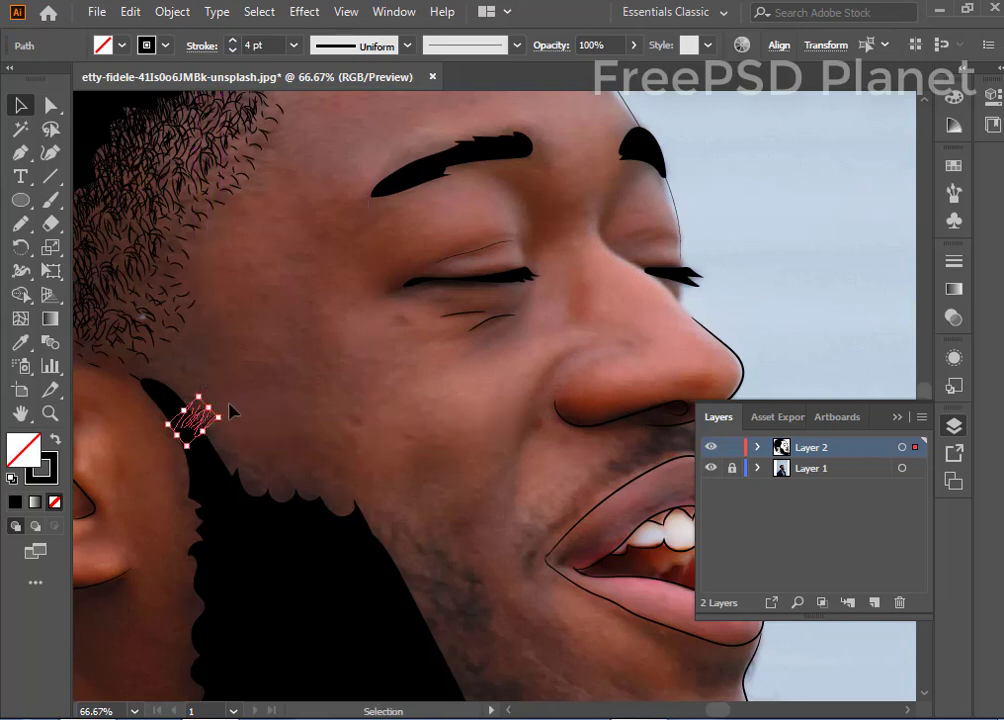
{"action": "left_click", "coordinate": [327, 407]}
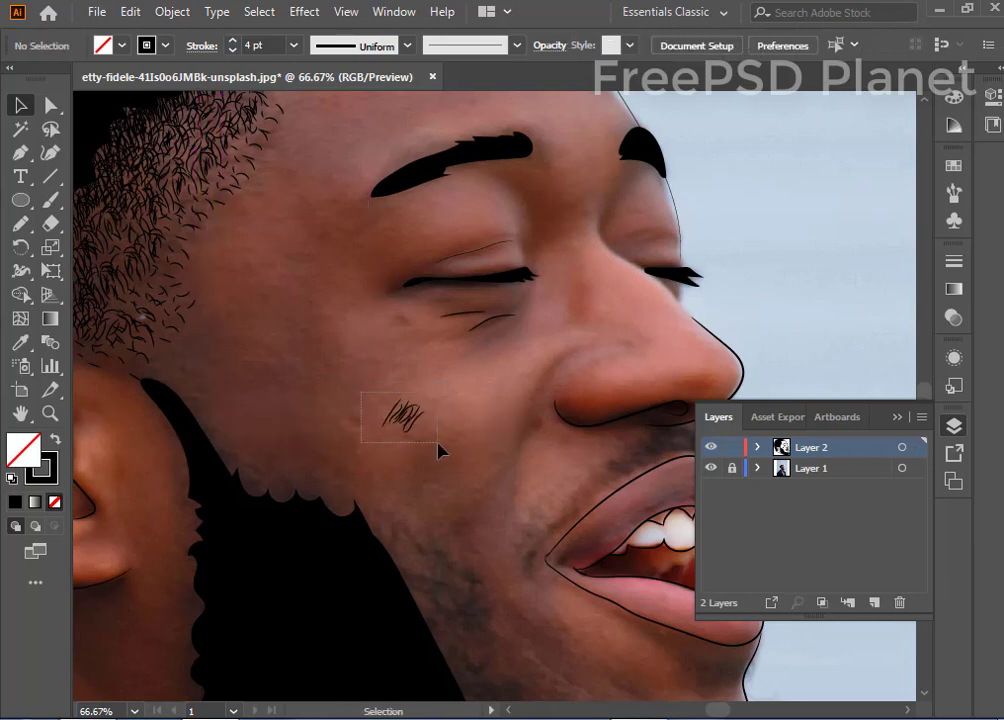
{"action": "left_click", "coordinate": [404, 427]}
{"action": "mouse_move", "coordinate": [400, 423]}
{"action": "left_mouse_down"}
{"action": "mouse_move", "coordinate": [388, 417]}
{"action": "mouse_move", "coordinate": [436, 446]}
{"action": "left_mouse_up"}
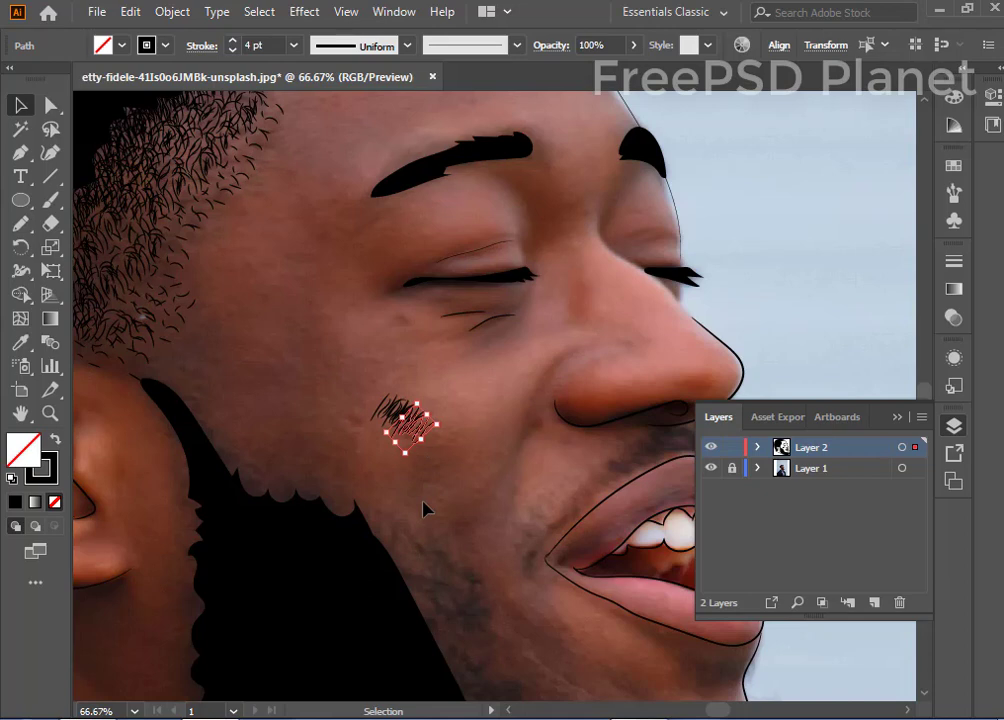
{"action": "key", "text": "ctrl+plus"}
{"action": "key", "text": "ctrl+plus"}
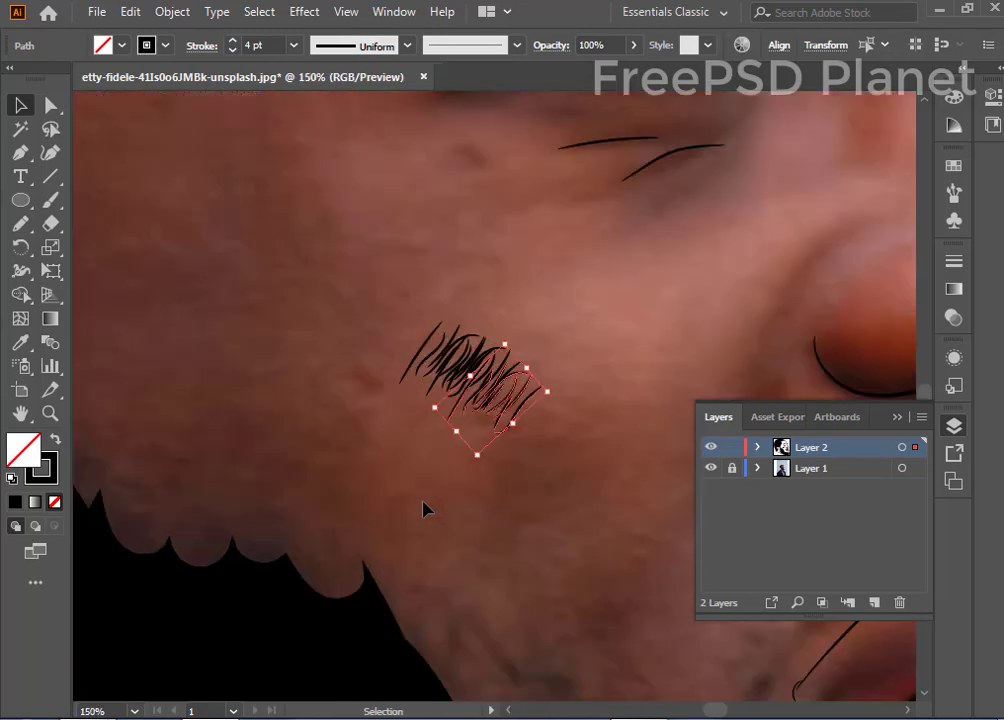
{"action": "key", "text": "ctrl+minus"}
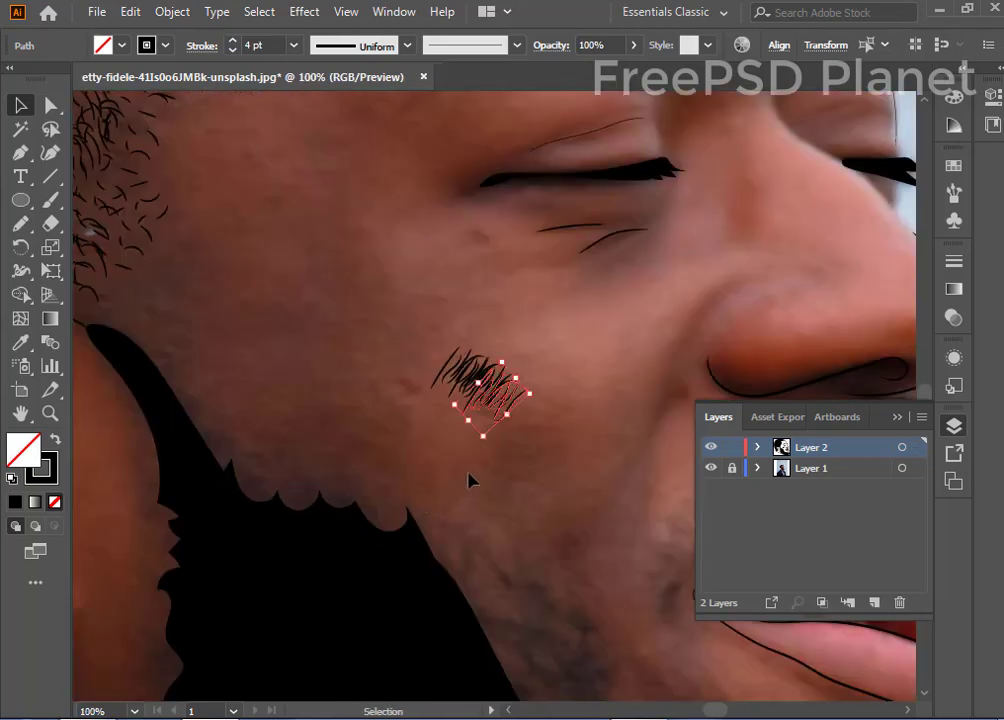
Step: Copy and rotate the hair scribble along the jaw just below the ear
{"action": "left_click", "coordinate": [470, 480]}
{"action": "mouse_move", "coordinate": [515, 385]}
{"action": "left_mouse_down"}
{"action": "mouse_move", "coordinate": [189, 398]}
{"action": "mouse_move", "coordinate": [190, 357]}
{"action": "mouse_move", "coordinate": [212, 381]}
{"action": "left_mouse_up"}
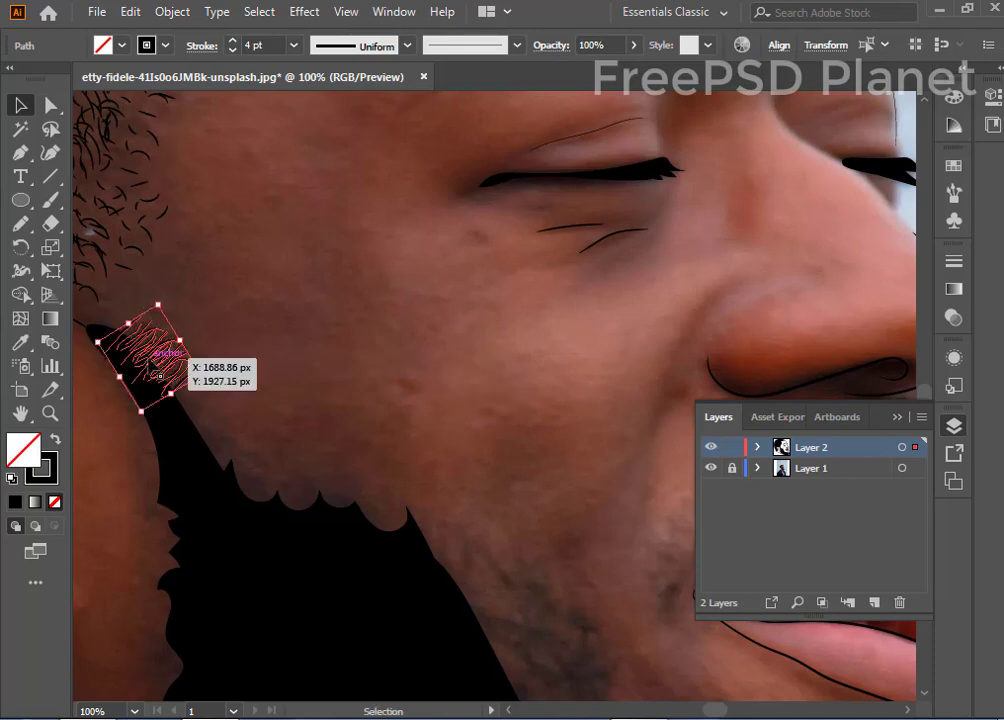
{"action": "mouse_move", "coordinate": [145, 357]}
{"action": "left_mouse_down"}
{"action": "mouse_move", "coordinate": [137, 385]}
{"action": "mouse_move", "coordinate": [292, 541]}
{"action": "left_mouse_up"}
{"action": "left_click_drag", "start_coordinate": [244, 513], "coordinate": [388, 530]}
{"action": "key", "text": "ctrl+z"}
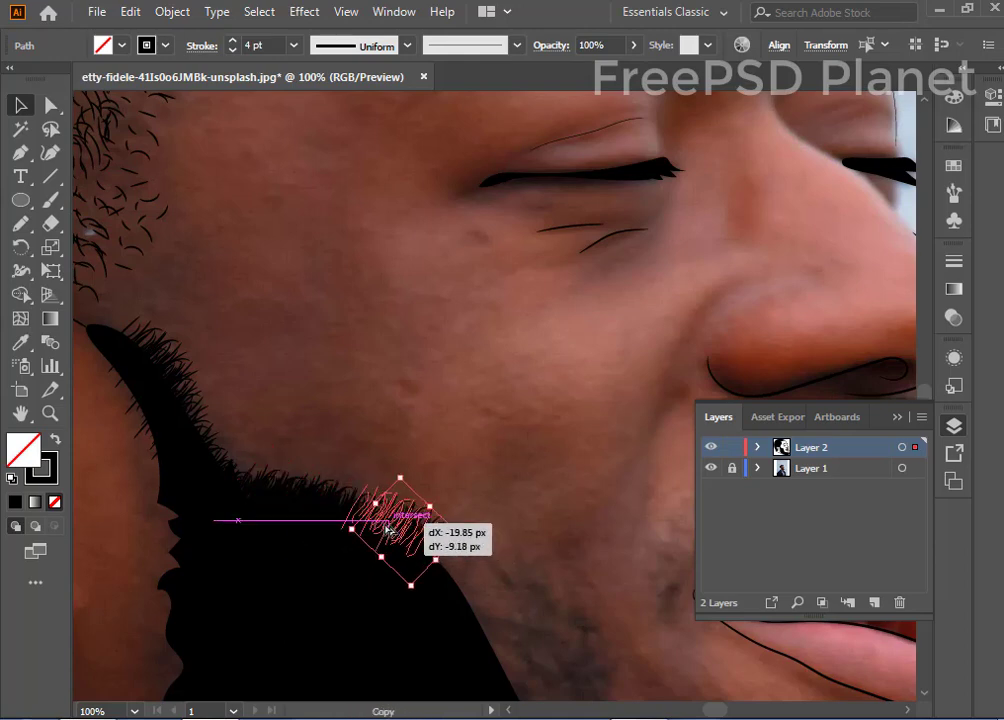
{"action": "left_click_drag", "start_coordinate": [388, 530], "coordinate": [449, 578]}
{"action": "left_click_drag", "start_coordinate": [593, 643], "coordinate": [523, 473]}
{"action": "mouse_move", "coordinate": [367, 407]}
{"action": "left_mouse_down"}
{"action": "mouse_move", "coordinate": [479, 210]}
{"action": "mouse_move", "coordinate": [393, 450]}
{"action": "left_mouse_up"}
{"action": "left_click", "coordinate": [482, 385]}
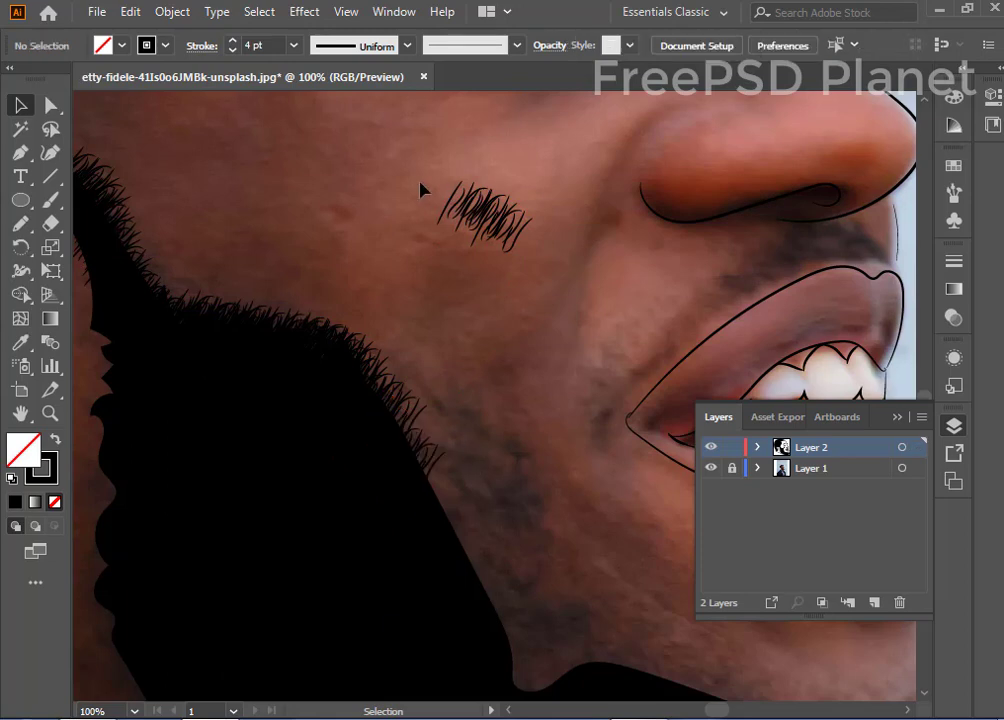
Step: Continue rotated scribble copies down the lower beard edge to the chin
{"action": "left_click", "coordinate": [470, 210]}
{"action": "left_click_drag", "start_coordinate": [484, 220], "coordinate": [410, 476]}
{"action": "left_click_drag", "start_coordinate": [474, 474], "coordinate": [517, 484]}
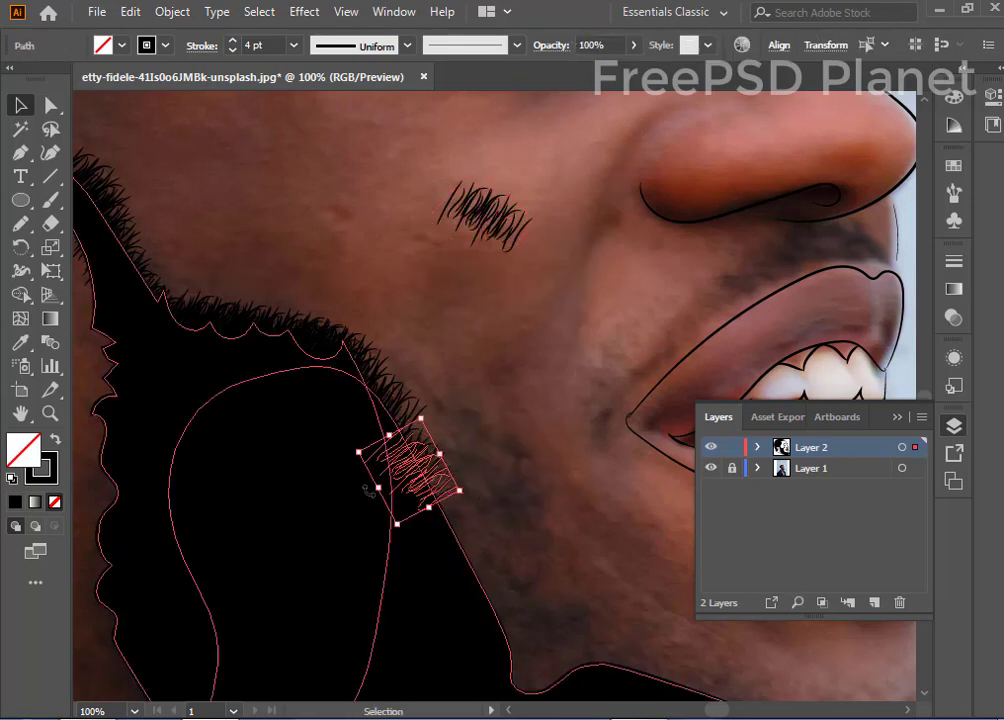
{"action": "mouse_move", "coordinate": [416, 462]}
{"action": "left_mouse_down"}
{"action": "mouse_move", "coordinate": [437, 452]}
{"action": "mouse_move", "coordinate": [455, 487]}
{"action": "left_mouse_up"}
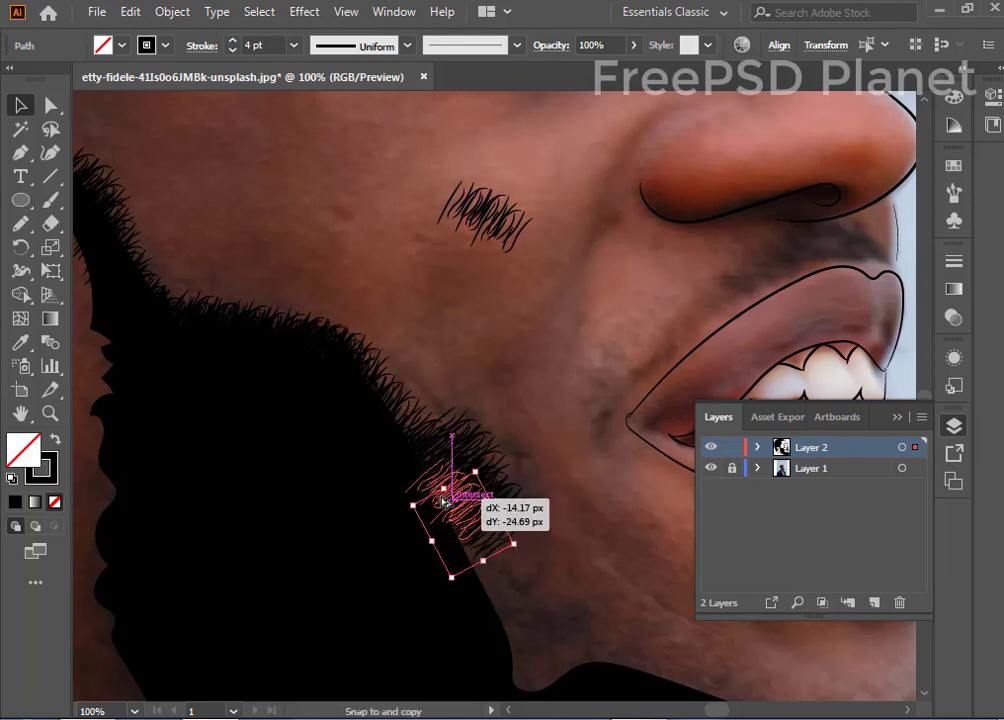
{"action": "mouse_move", "coordinate": [455, 486]}
{"action": "left_mouse_down"}
{"action": "mouse_move", "coordinate": [452, 544]}
{"action": "mouse_move", "coordinate": [474, 560]}
{"action": "mouse_move", "coordinate": [510, 533]}
{"action": "mouse_move", "coordinate": [438, 497]}
{"action": "mouse_move", "coordinate": [482, 531]}
{"action": "mouse_move", "coordinate": [487, 458]}
{"action": "mouse_move", "coordinate": [503, 652]}
{"action": "mouse_move", "coordinate": [533, 617]}
{"action": "mouse_move", "coordinate": [544, 650]}
{"action": "mouse_move", "coordinate": [511, 656]}
{"action": "mouse_move", "coordinate": [563, 680]}
{"action": "mouse_move", "coordinate": [529, 667]}
{"action": "left_mouse_up"}
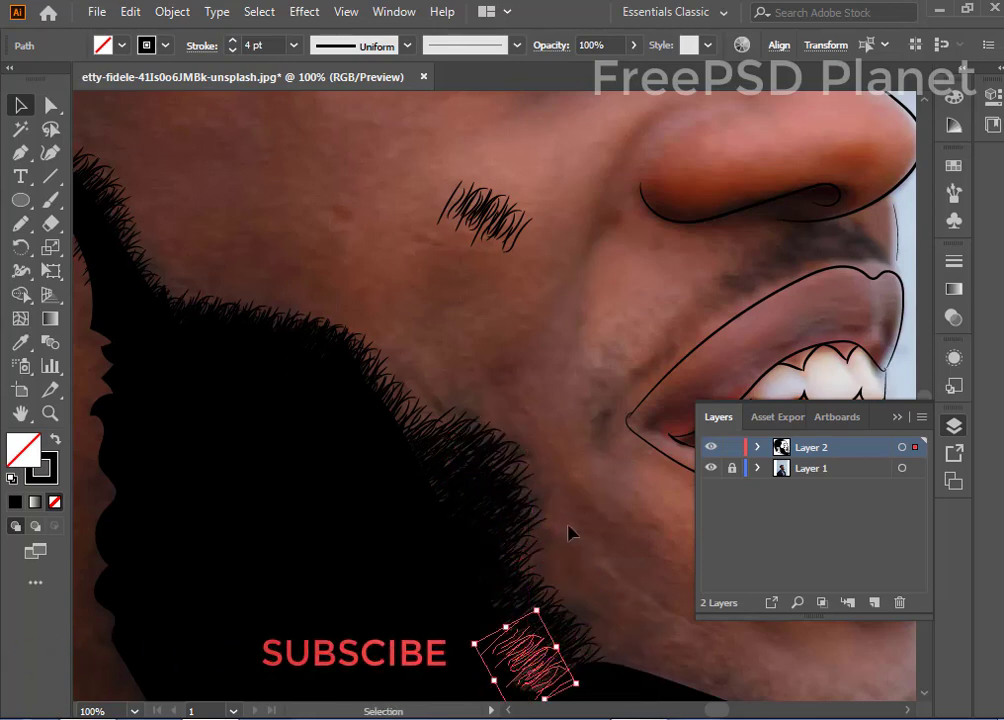
{"action": "left_click_drag", "start_coordinate": [585, 528], "coordinate": [448, 242]}
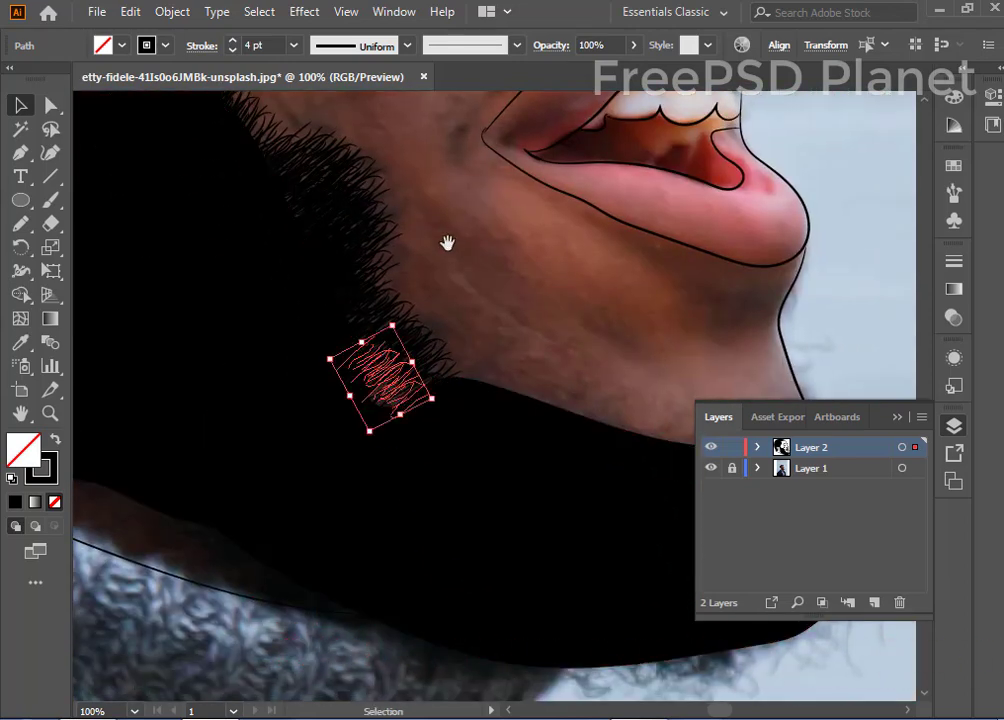
{"action": "mouse_move", "coordinate": [369, 375]}
{"action": "left_mouse_down"}
{"action": "mouse_move", "coordinate": [392, 372]}
{"action": "mouse_move", "coordinate": [370, 389]}
{"action": "mouse_move", "coordinate": [452, 400]}
{"action": "mouse_move", "coordinate": [517, 373]}
{"action": "mouse_move", "coordinate": [556, 428]}
{"action": "mouse_move", "coordinate": [635, 440]}
{"action": "left_mouse_up"}
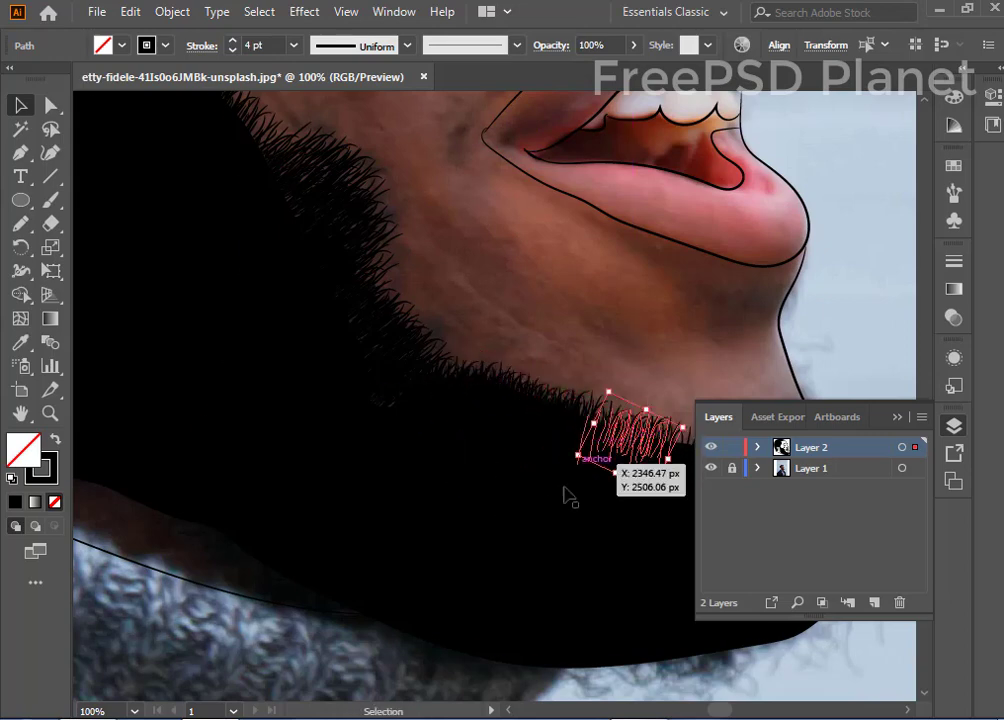
{"action": "left_click_drag", "start_coordinate": [565, 495], "coordinate": [265, 385]}
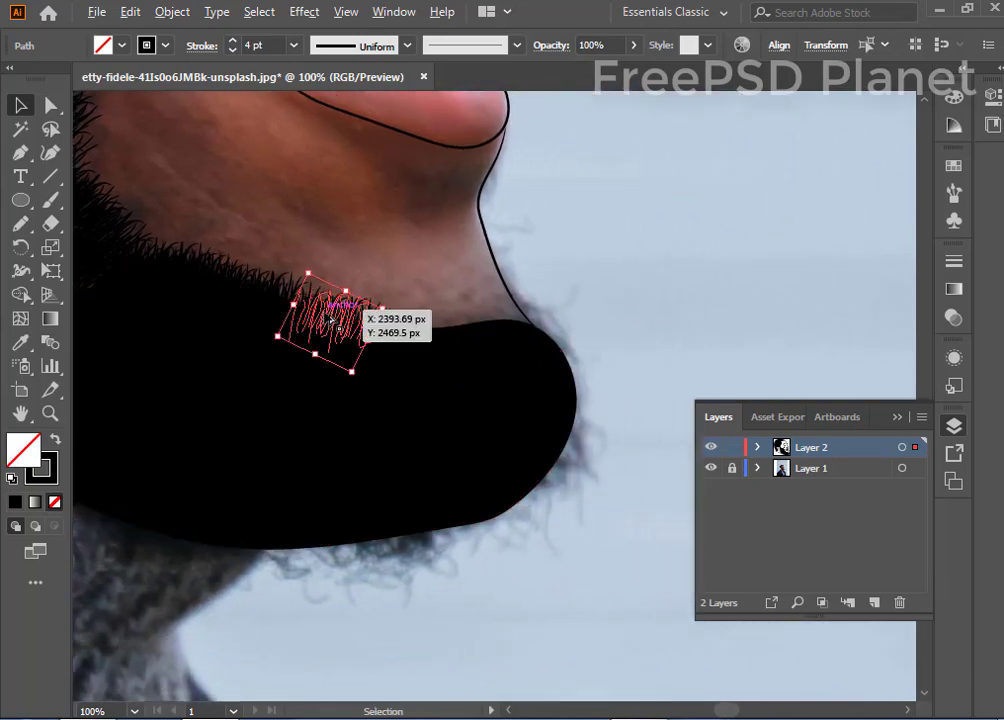
{"action": "mouse_move", "coordinate": [330, 318]}
{"action": "left_mouse_down"}
{"action": "mouse_move", "coordinate": [491, 309]}
{"action": "mouse_move", "coordinate": [516, 329]}
{"action": "mouse_move", "coordinate": [425, 347]}
{"action": "mouse_move", "coordinate": [375, 340]}
{"action": "mouse_move", "coordinate": [500, 350]}
{"action": "left_mouse_up"}
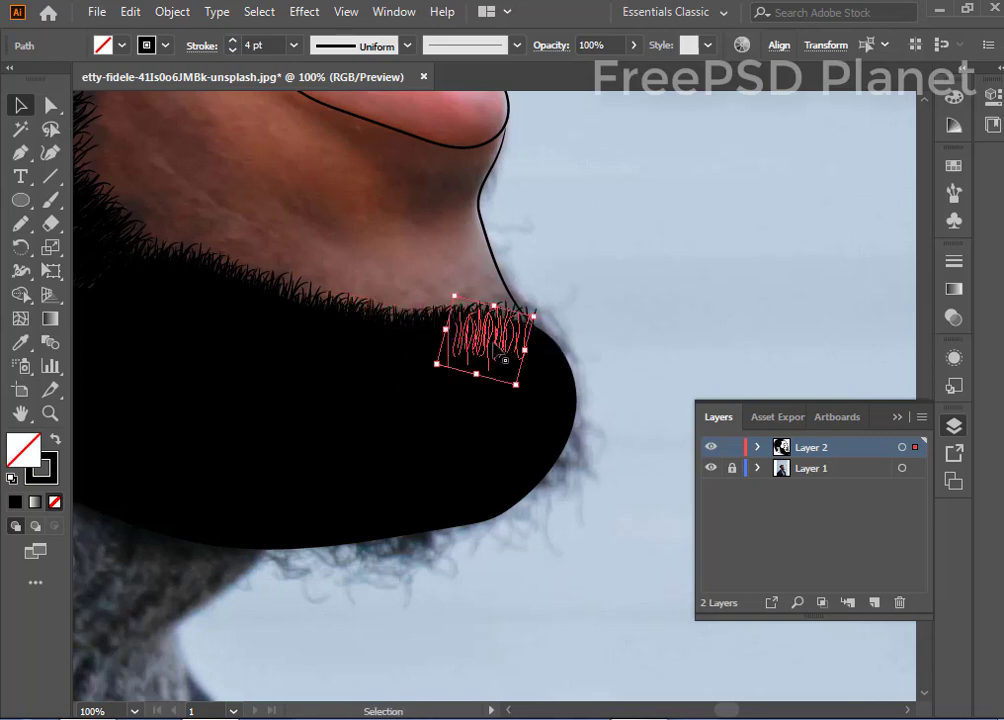
{"action": "left_click", "coordinate": [663, 276]}
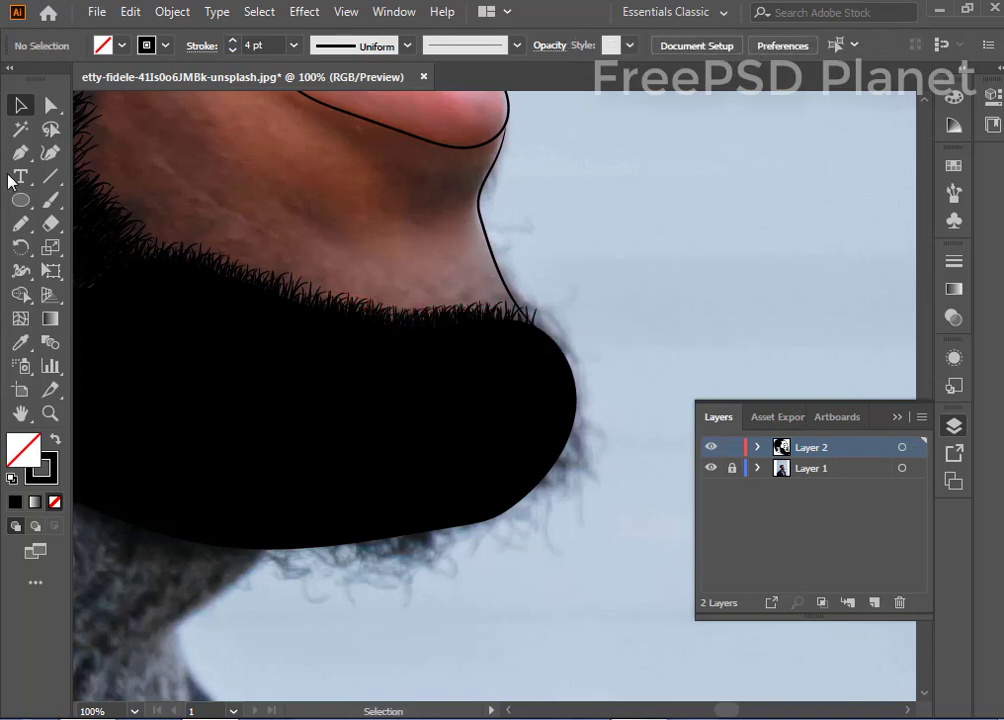
Step: Brush a few short curved hair strokes beside the chin and select them
{"action": "left_click", "coordinate": [50, 199]}
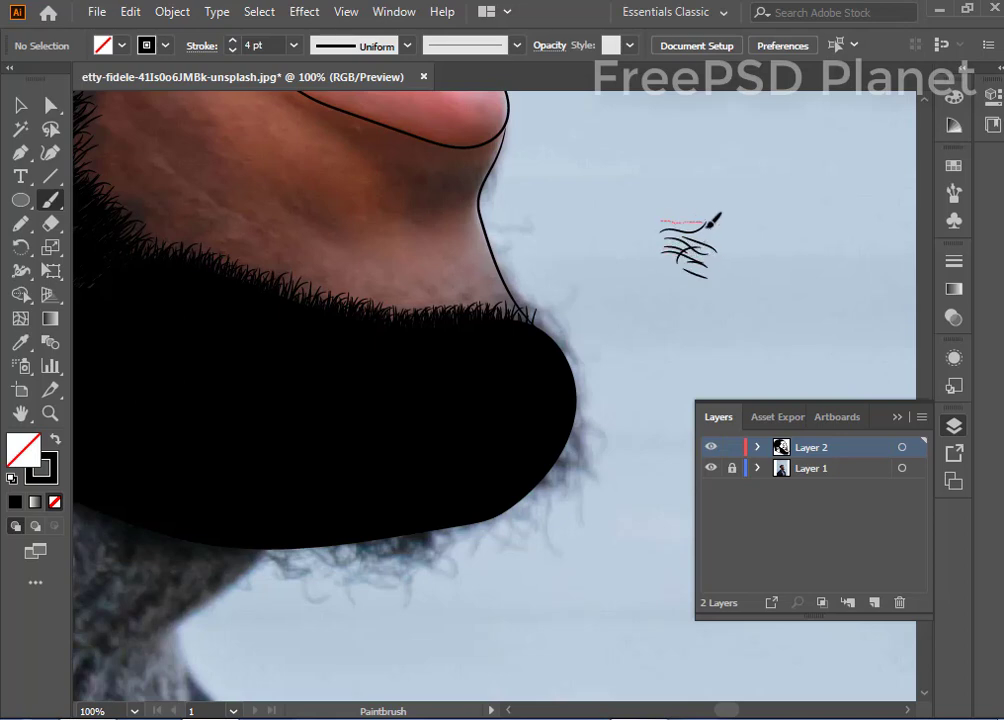
{"action": "key", "text": "v"}
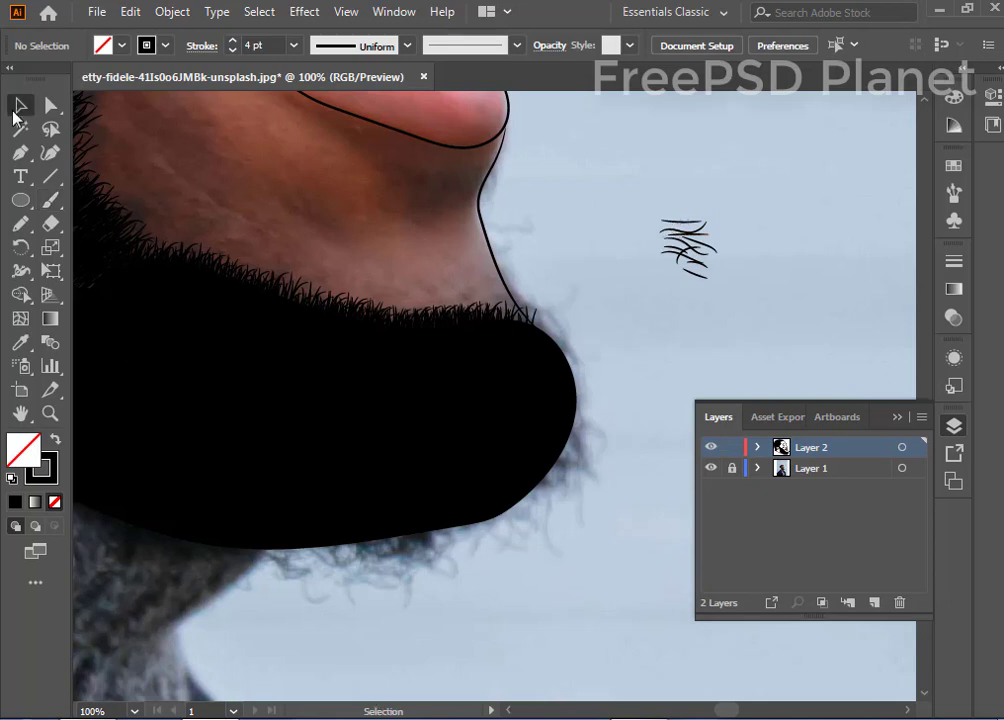
{"action": "left_click", "coordinate": [737, 296]}
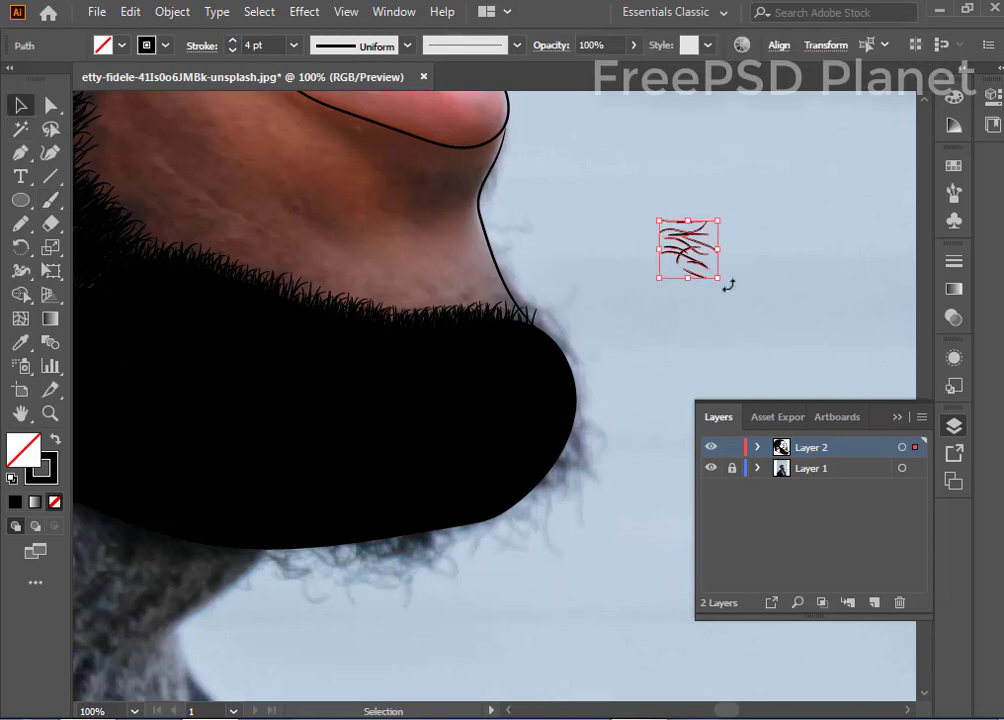
Step: Duplicate the new hair strokes and rotate the copy onto the beard's chin edge
{"action": "mouse_move", "coordinate": [688, 253]}
{"action": "left_mouse_down"}
{"action": "mouse_move", "coordinate": [678, 289]}
{"action": "mouse_move", "coordinate": [545, 349]}
{"action": "left_mouse_up"}
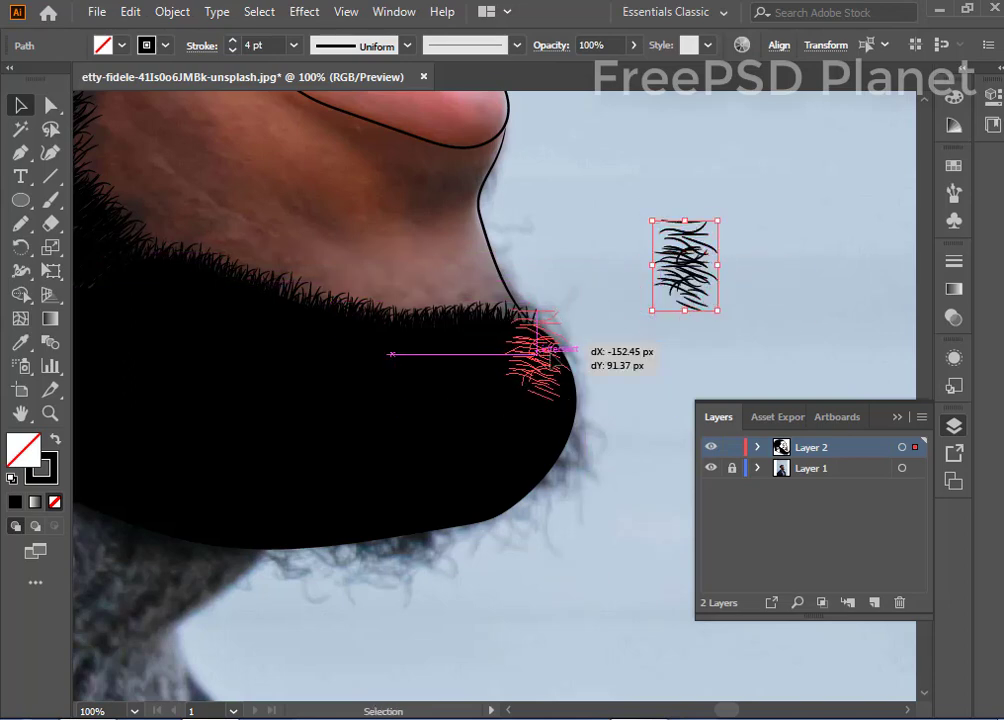
{"action": "left_click_drag", "start_coordinate": [575, 410], "coordinate": [604, 390]}
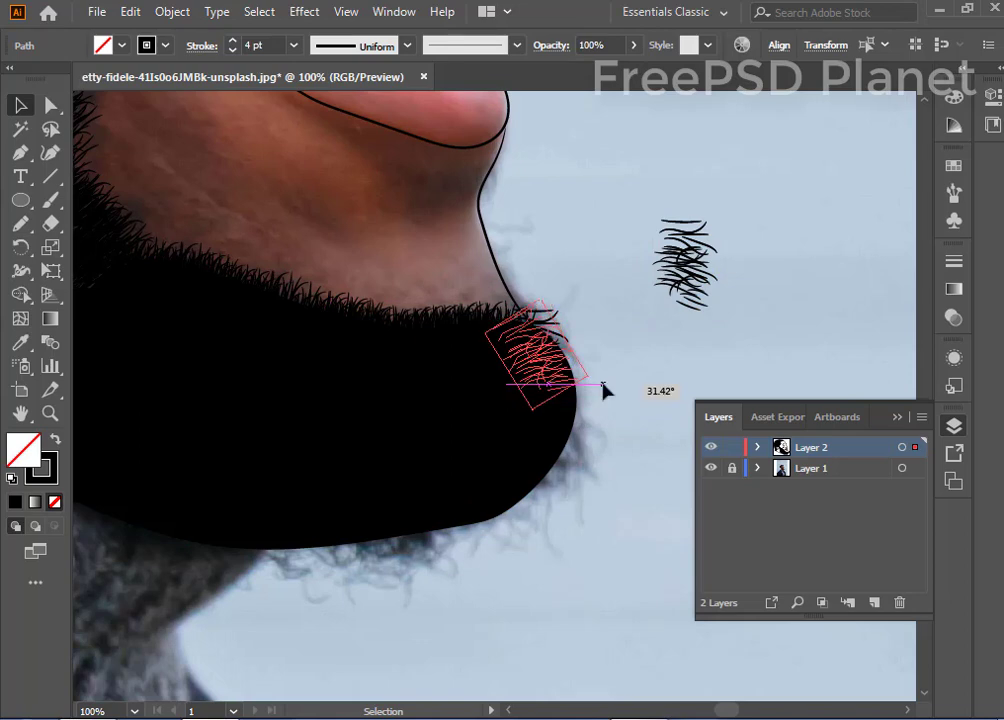
{"action": "left_click_drag", "start_coordinate": [543, 346], "coordinate": [541, 328]}
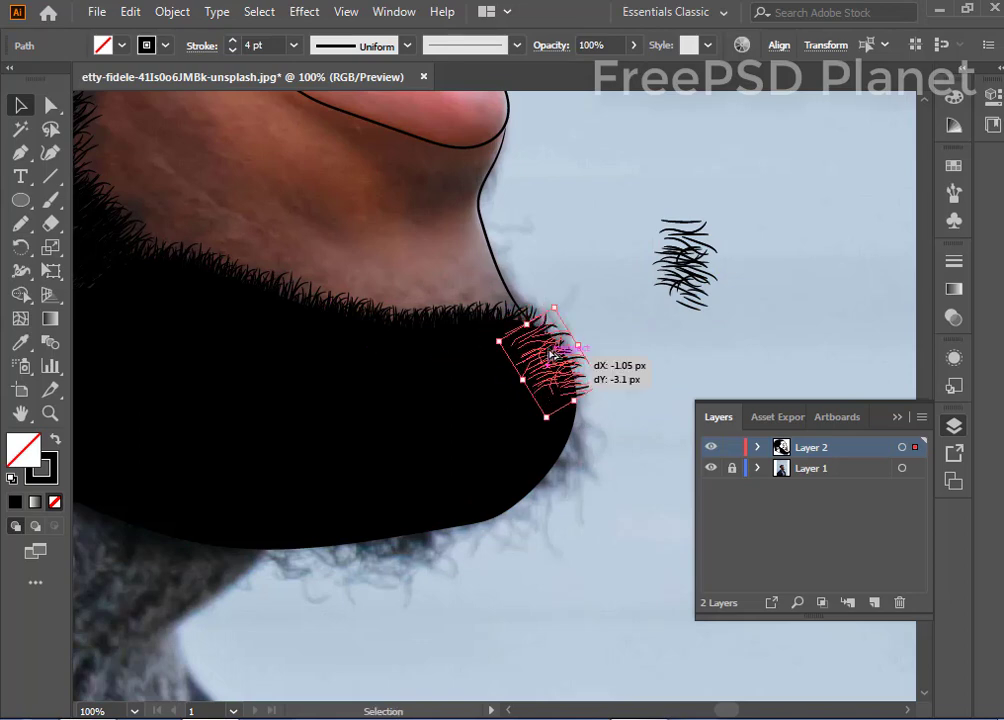
{"action": "mouse_move", "coordinate": [575, 395]}
{"action": "left_mouse_down"}
{"action": "mouse_move", "coordinate": [603, 420]}
{"action": "mouse_move", "coordinate": [596, 458]}
{"action": "mouse_move", "coordinate": [572, 440]}
{"action": "mouse_move", "coordinate": [559, 453]}
{"action": "left_mouse_up"}
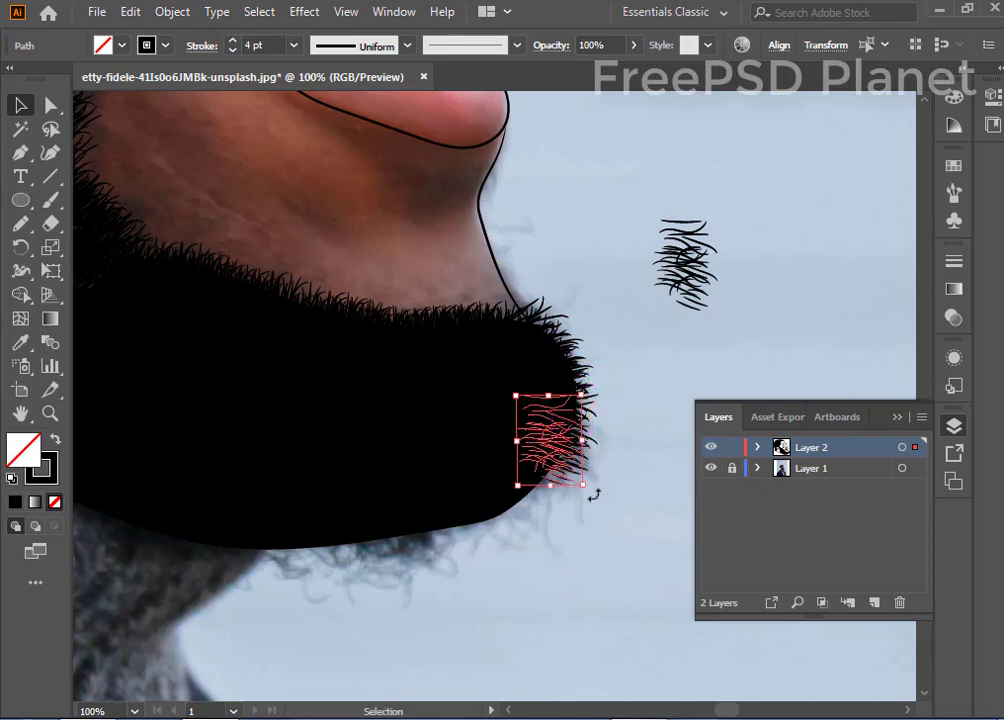
{"action": "left_click_drag", "start_coordinate": [594, 494], "coordinate": [579, 513]}
{"action": "left_click_drag", "start_coordinate": [544, 456], "coordinate": [572, 546]}
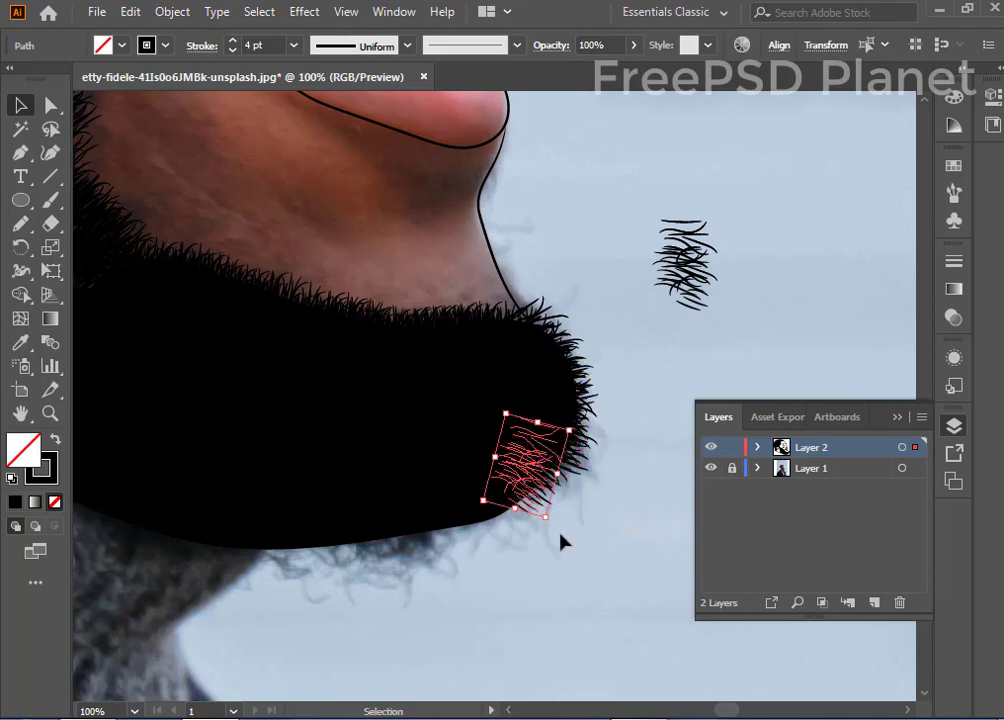
{"action": "left_click_drag", "start_coordinate": [553, 538], "coordinate": [523, 540]}
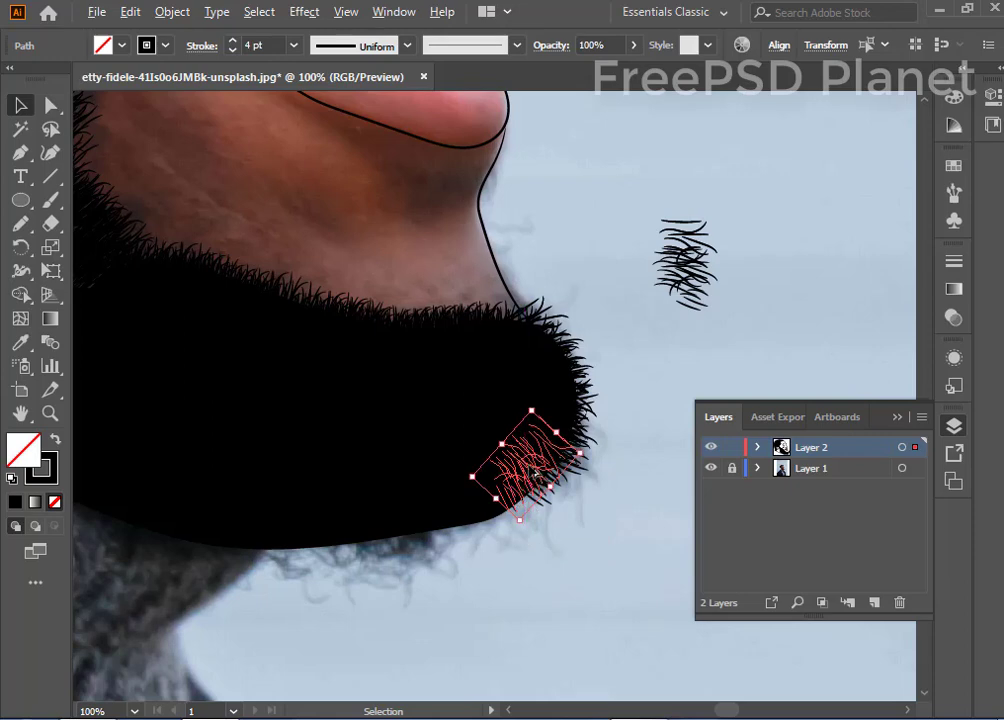
{"action": "mouse_move", "coordinate": [536, 474]}
{"action": "left_mouse_down"}
{"action": "mouse_move", "coordinate": [512, 505]}
{"action": "mouse_move", "coordinate": [517, 497]}
{"action": "mouse_move", "coordinate": [515, 535]}
{"action": "mouse_move", "coordinate": [440, 515]}
{"action": "mouse_move", "coordinate": [474, 530]}
{"action": "mouse_move", "coordinate": [361, 536]}
{"action": "left_mouse_up"}
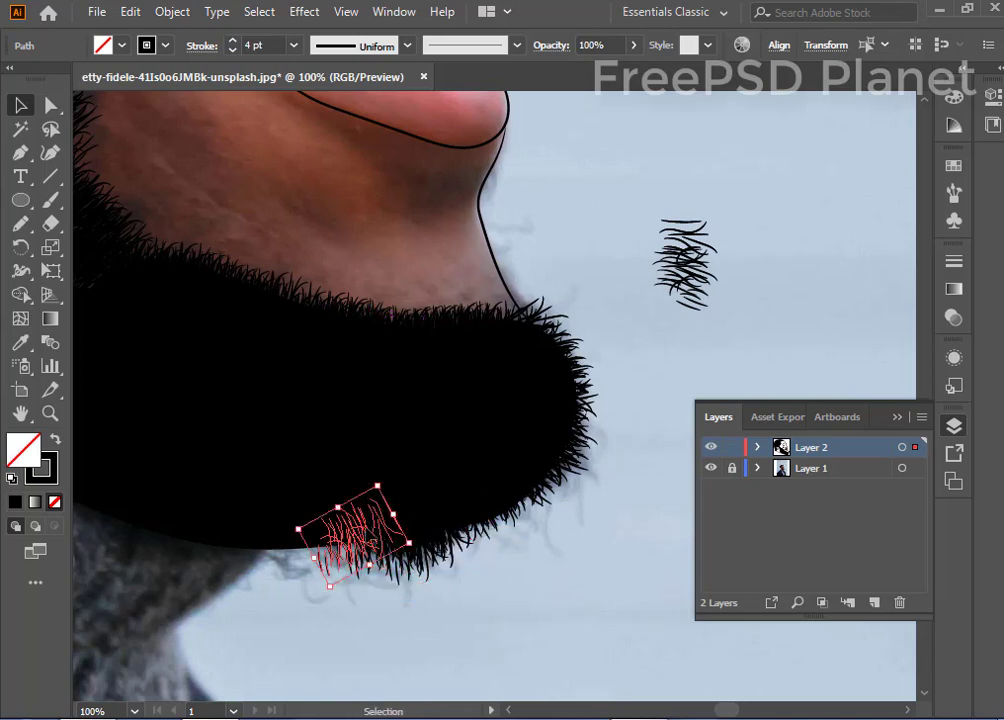
Step: Settle the tuft against the beard's lower right edge and zoom out to 33.33%
{"action": "mouse_move", "coordinate": [377, 483]}
{"action": "left_mouse_down"}
{"action": "mouse_move", "coordinate": [345, 476]}
{"action": "mouse_move", "coordinate": [340, 487]}
{"action": "left_mouse_up"}
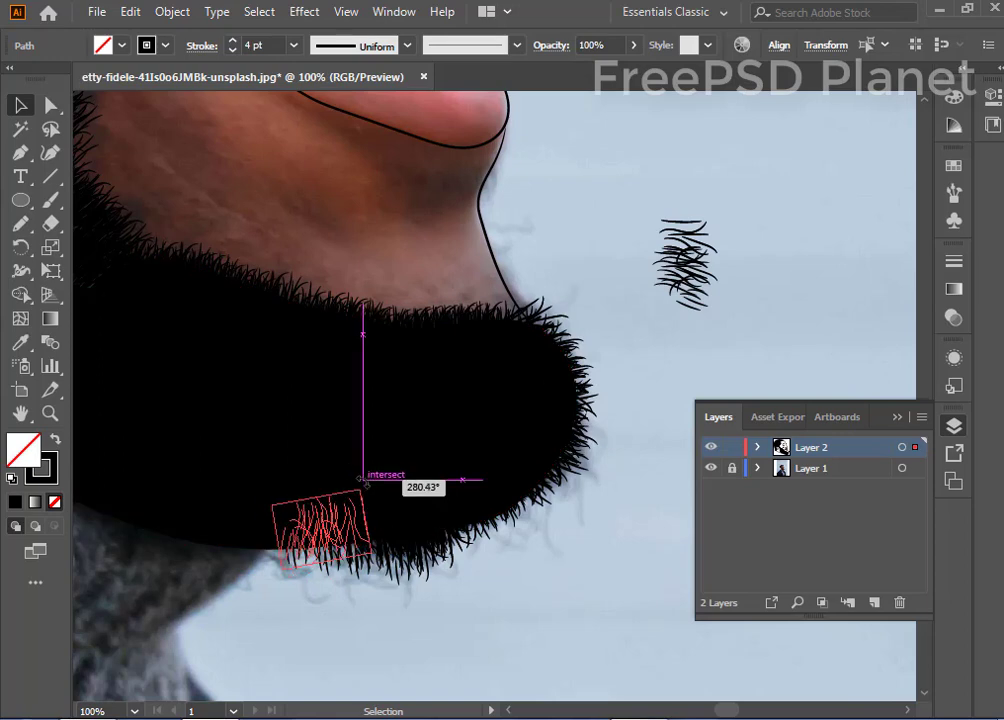
{"action": "mouse_move", "coordinate": [306, 534]}
{"action": "left_mouse_down"}
{"action": "mouse_move", "coordinate": [445, 525]}
{"action": "mouse_move", "coordinate": [530, 481]}
{"action": "left_mouse_up"}
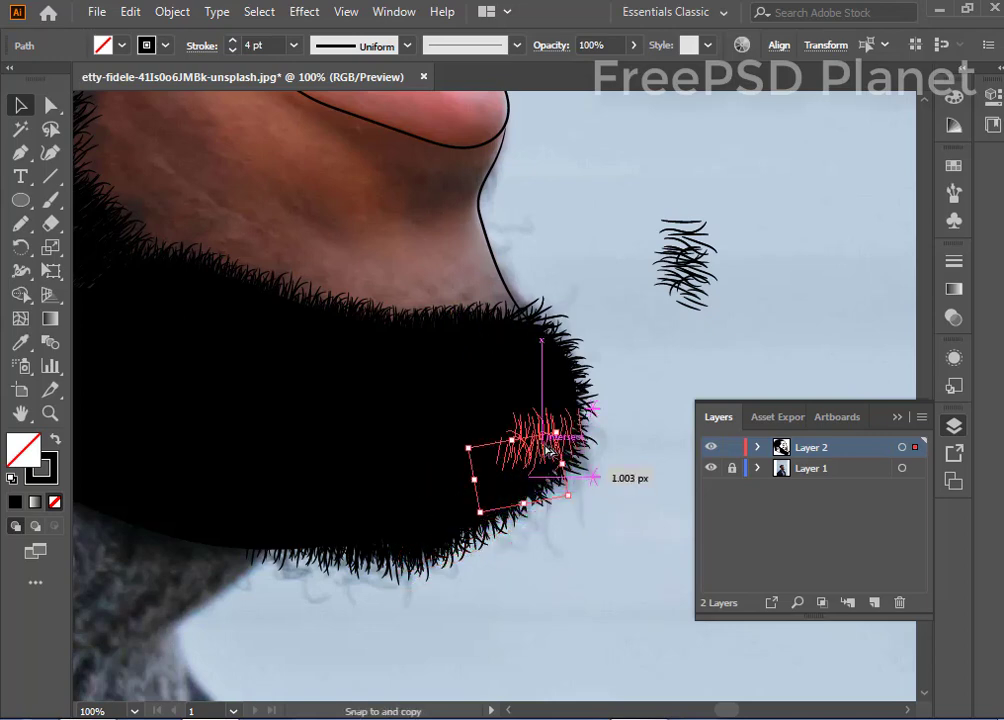
{"action": "left_click_drag", "start_coordinate": [530, 481], "coordinate": [561, 421]}
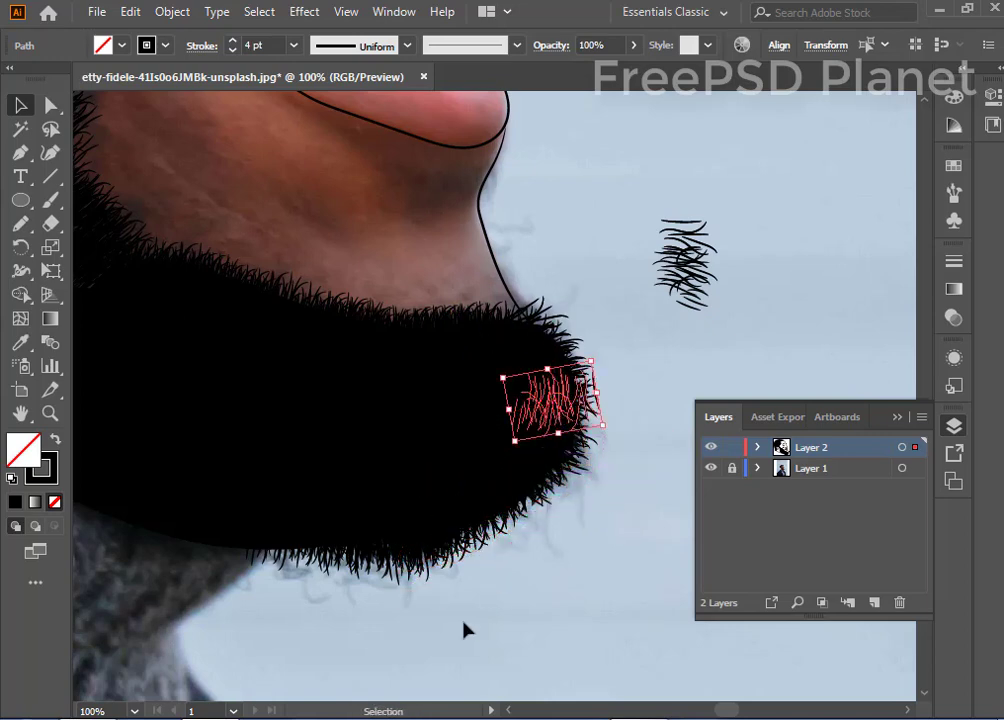
{"action": "scroll", "coordinate": [603, 555], "scroll_direction": "up", "scroll_amount": 5}
{"action": "scroll", "coordinate": [596, 511], "scroll_direction": "up", "scroll_amount": 3}
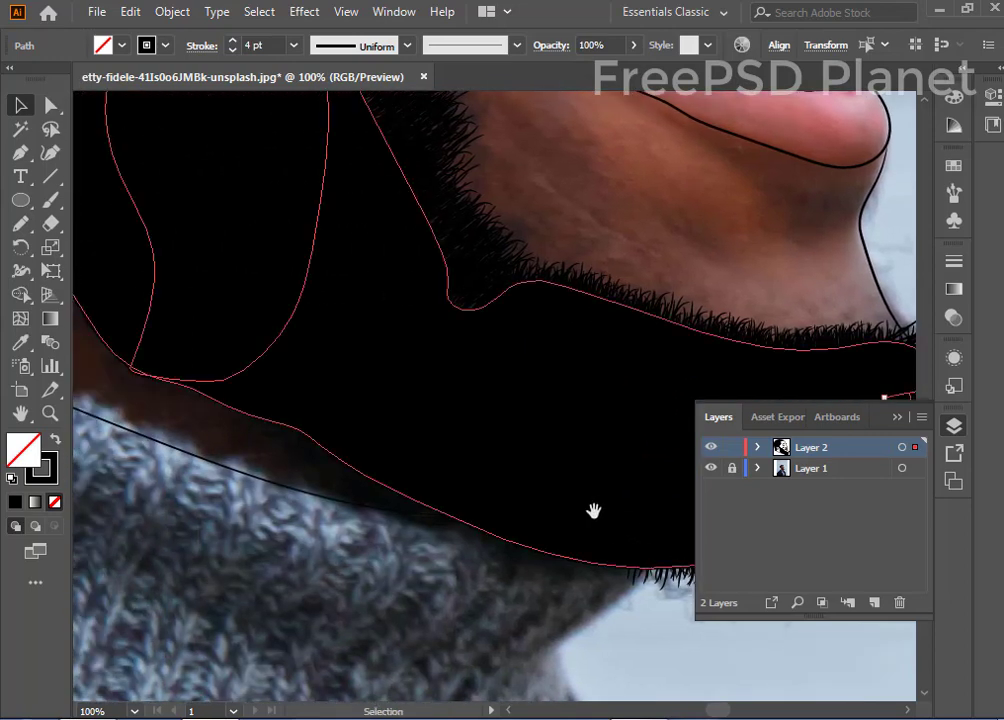
{"action": "scroll", "coordinate": [593, 511], "scroll_direction": "down", "scroll_amount": 2}
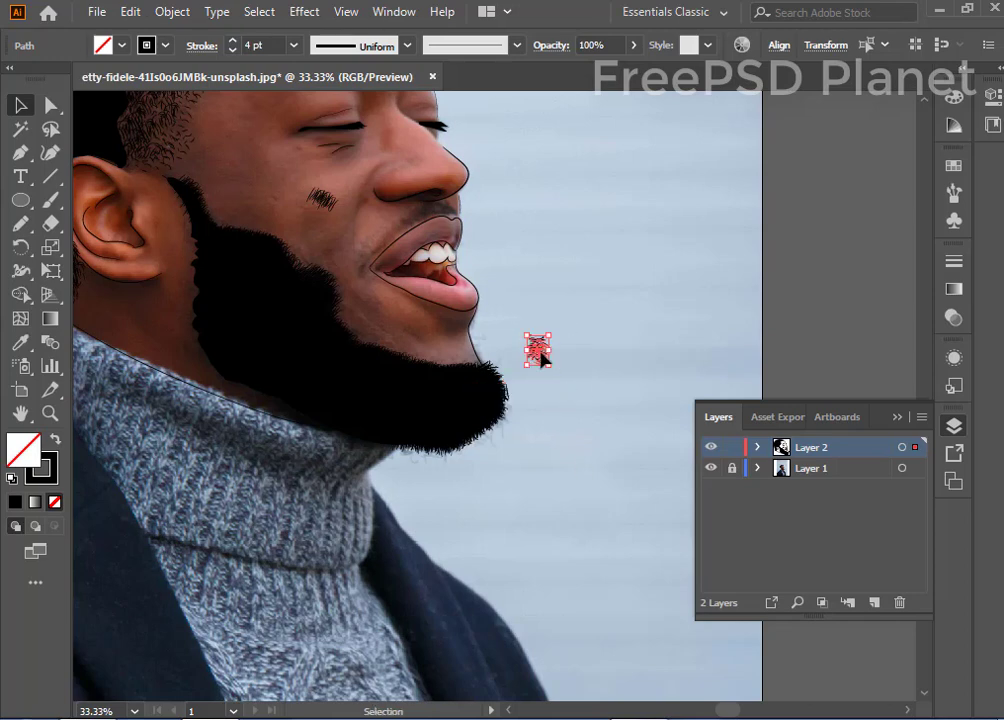
Step: Copy and rotate the tuft onto the beard's lower edge where it meets the neck
{"action": "left_click_drag", "start_coordinate": [540, 355], "coordinate": [340, 428]}
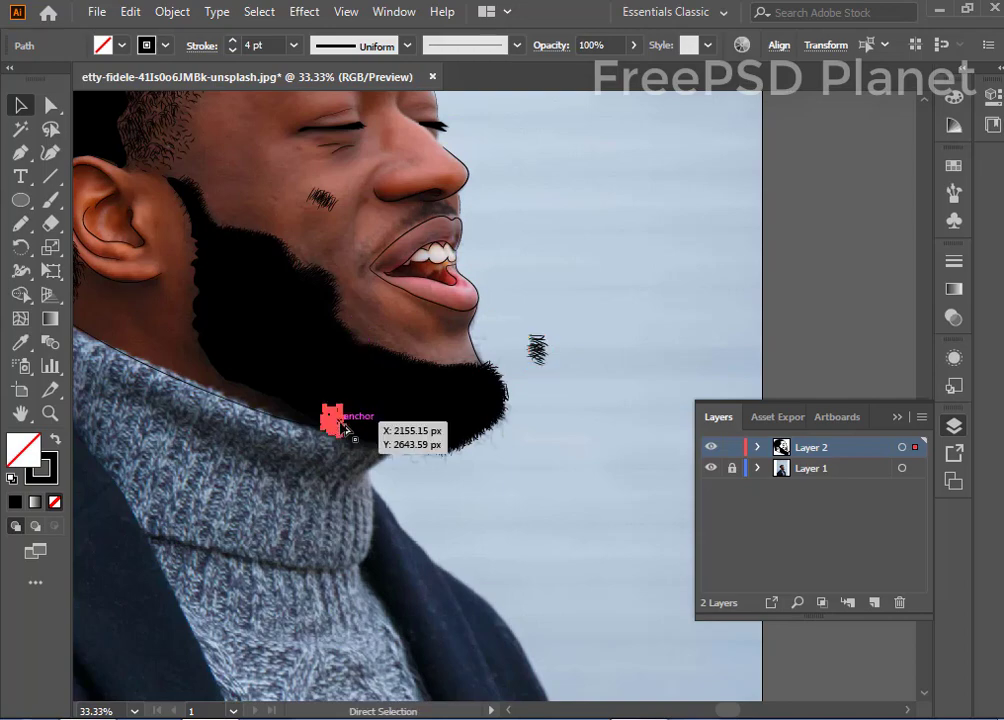
{"action": "key", "text": "ctrl+equal"}
{"action": "key", "text": "ctrl+equal"}
{"action": "key", "text": "ctrl+equal"}
{"action": "key", "text": "ctrl+equal"}
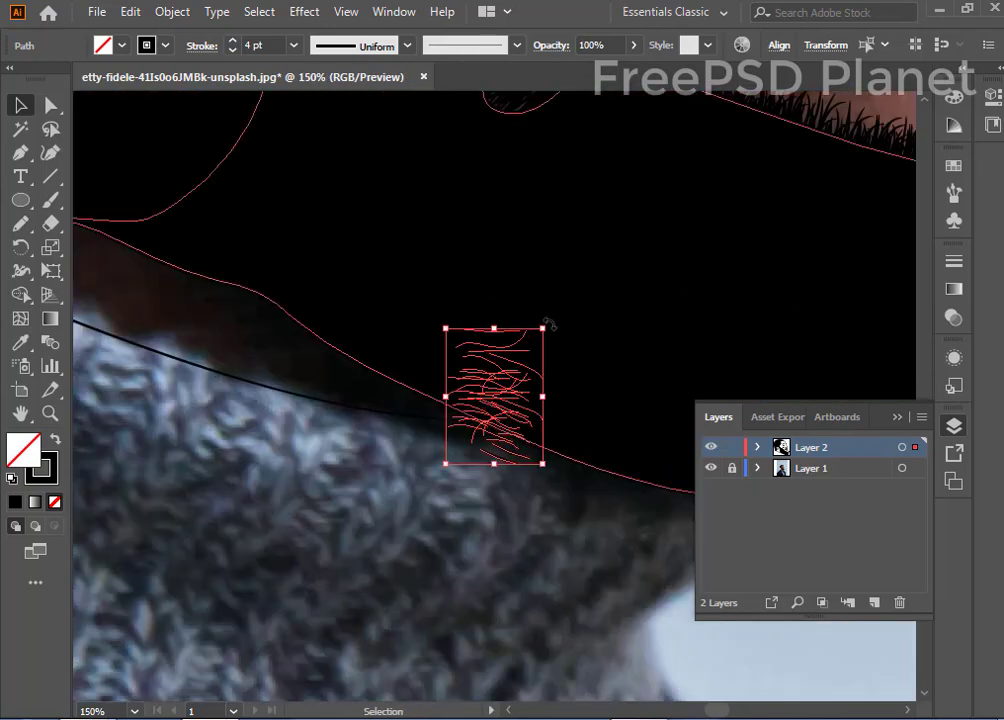
{"action": "left_click_drag", "start_coordinate": [548, 325], "coordinate": [550, 483]}
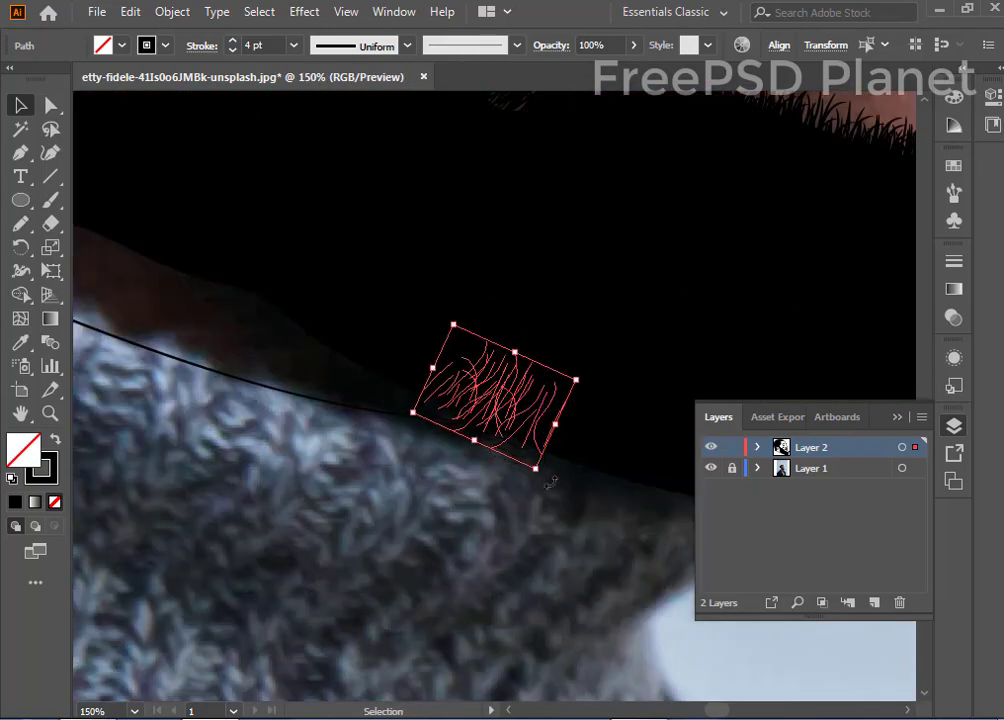
{"action": "mouse_move", "coordinate": [505, 404]}
{"action": "left_mouse_down"}
{"action": "mouse_move", "coordinate": [471, 410]}
{"action": "mouse_move", "coordinate": [330, 350]}
{"action": "mouse_move", "coordinate": [363, 366]}
{"action": "mouse_move", "coordinate": [226, 254]}
{"action": "left_mouse_up"}
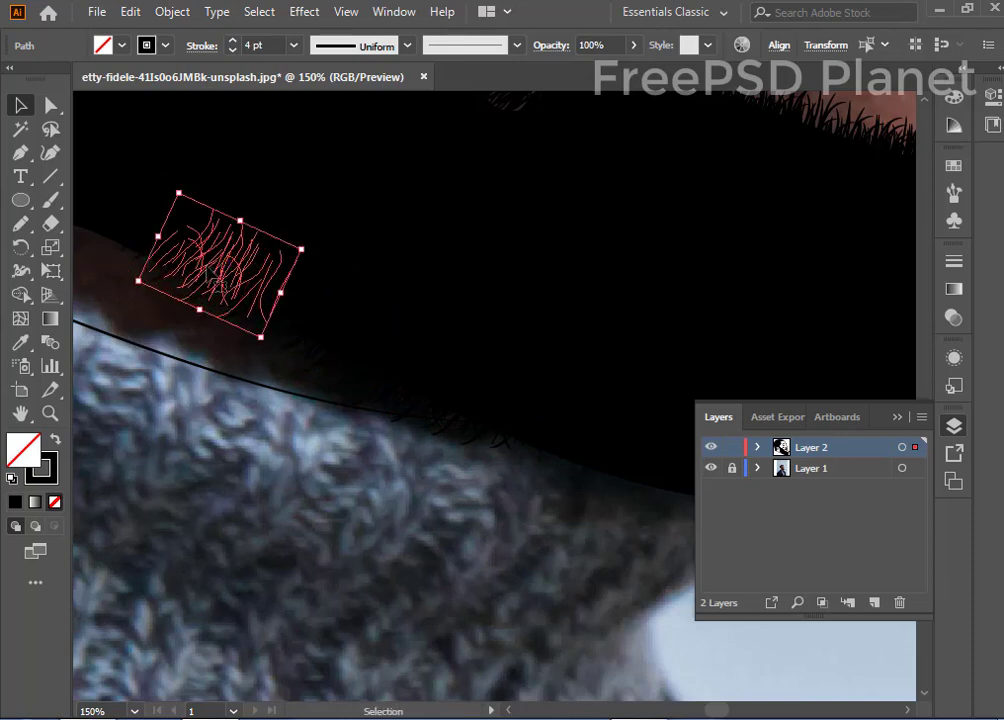
{"action": "left_click_drag", "start_coordinate": [285, 386], "coordinate": [651, 624]}
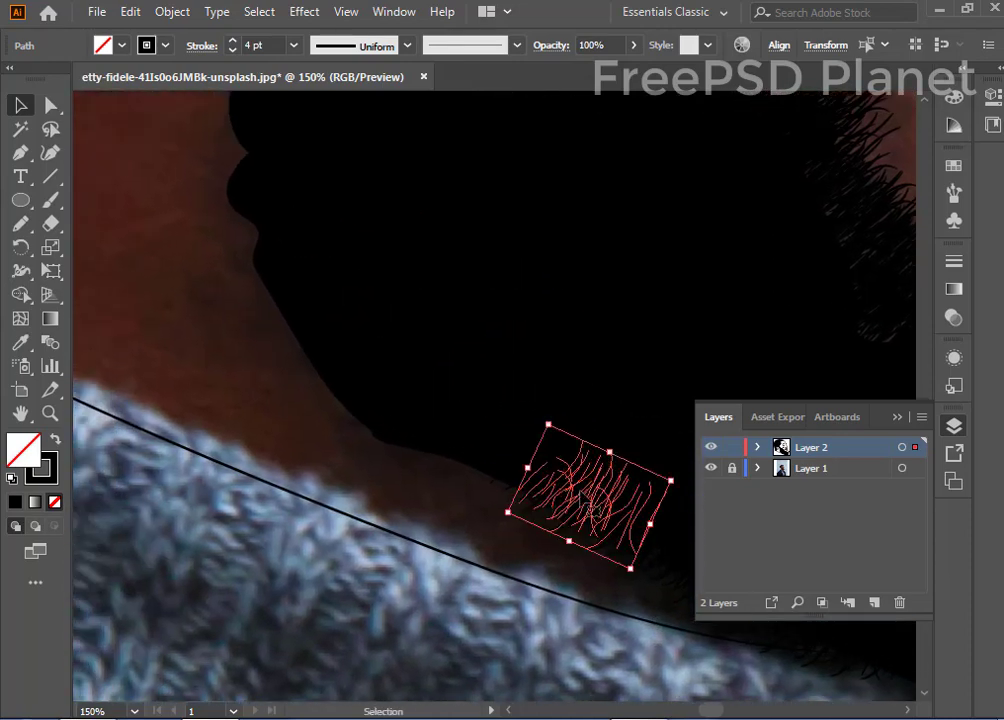
{"action": "mouse_move", "coordinate": [582, 495]}
{"action": "left_mouse_down"}
{"action": "mouse_move", "coordinate": [500, 471]}
{"action": "mouse_move", "coordinate": [448, 424]}
{"action": "left_mouse_up"}
{"action": "left_click", "coordinate": [448, 424]}
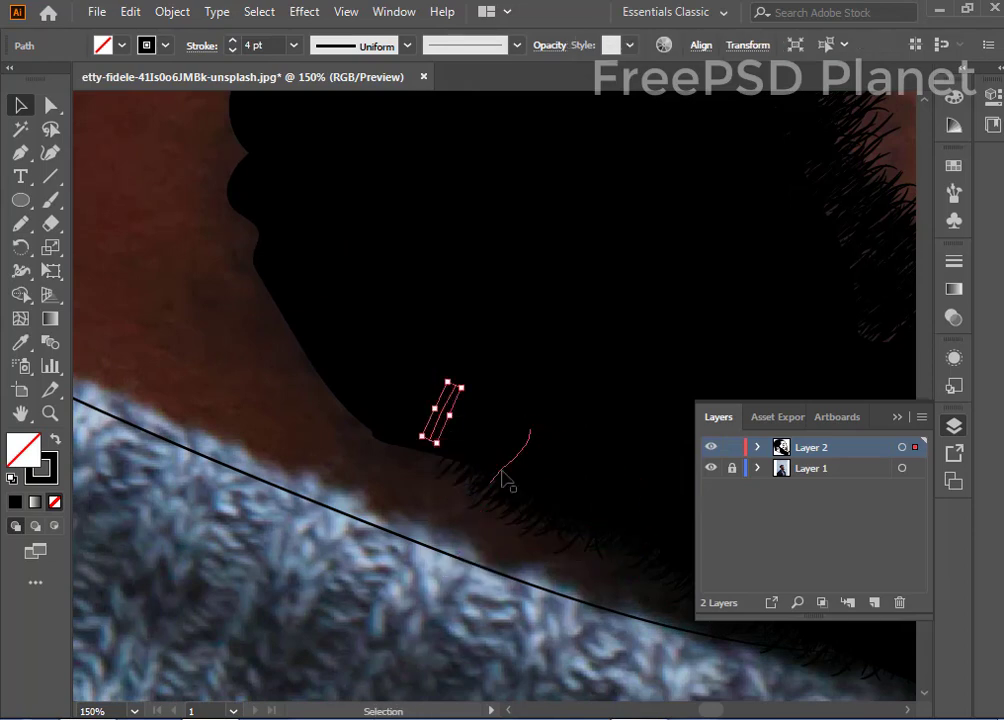
{"action": "key", "text": "ctrl+minus"}
{"action": "key", "text": "ctrl+minus"}
{"action": "key", "text": "ctrl+minus"}
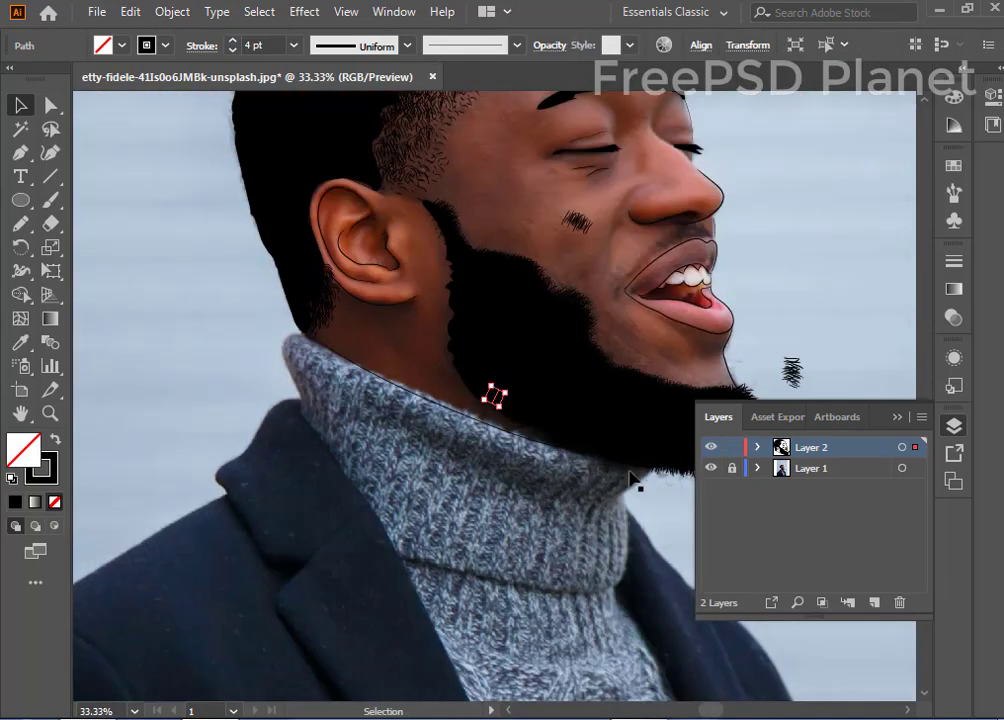
Step: Copy the cheek hatch group onto the beard's neck edge, rotated about 20° clockwise
{"action": "left_click", "coordinate": [576, 221]}
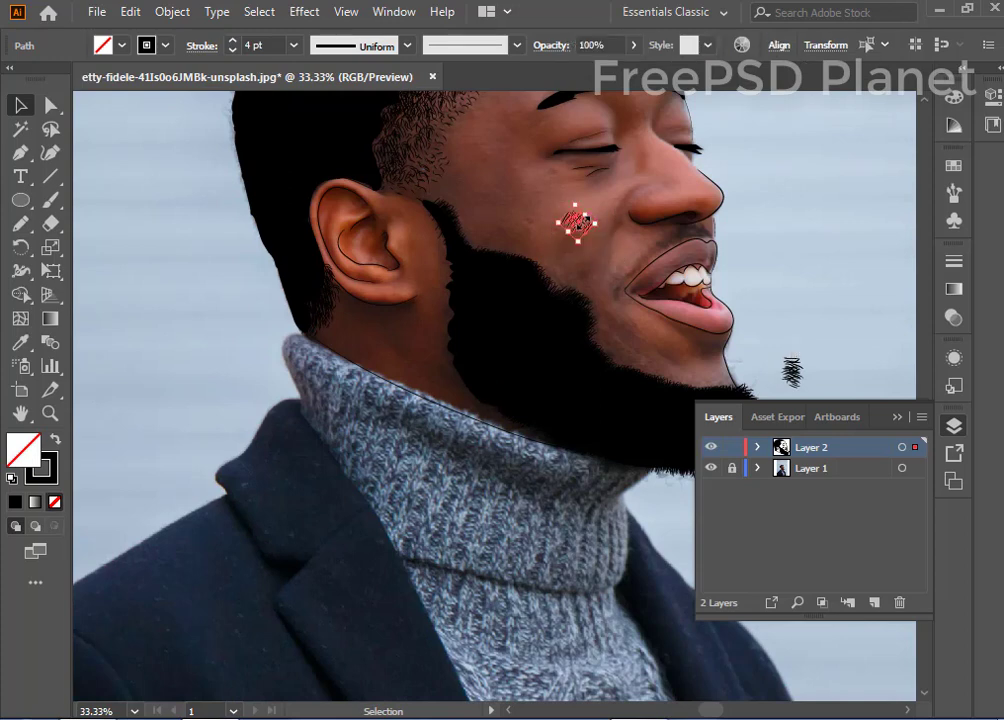
{"action": "left_click_drag", "start_coordinate": [580, 228], "coordinate": [484, 398]}
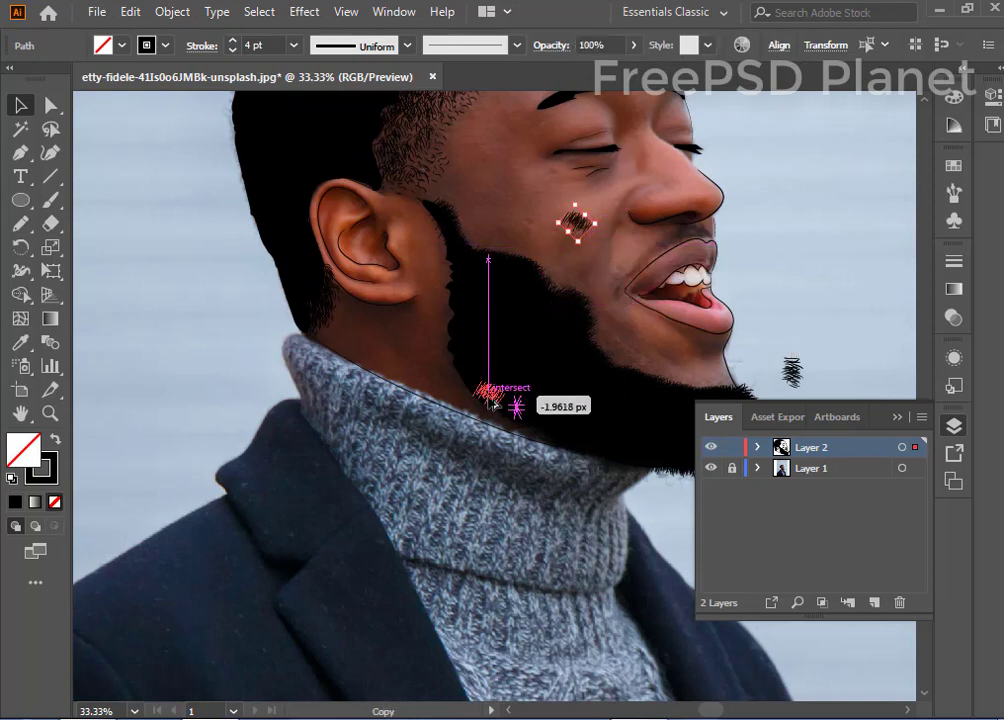
{"action": "key", "text": "ctrl+plus"}
{"action": "key", "text": "ctrl+plus"}
{"action": "key", "text": "ctrl+plus"}
{"action": "key", "text": "ctrl+plus"}
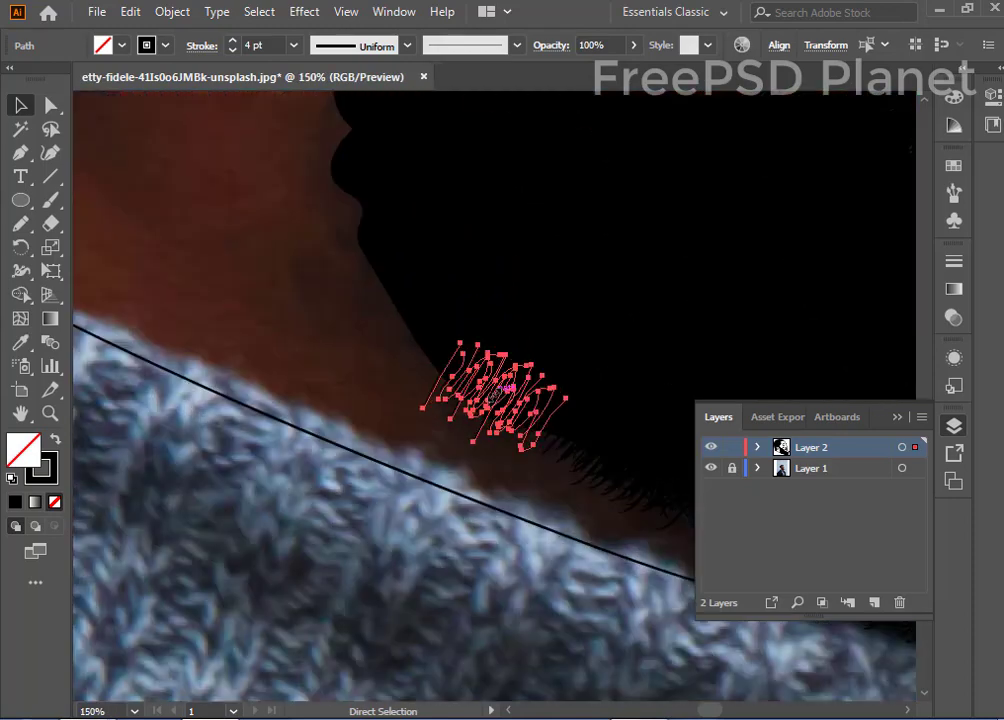
{"action": "left_click_drag", "start_coordinate": [499, 398], "coordinate": [462, 364]}
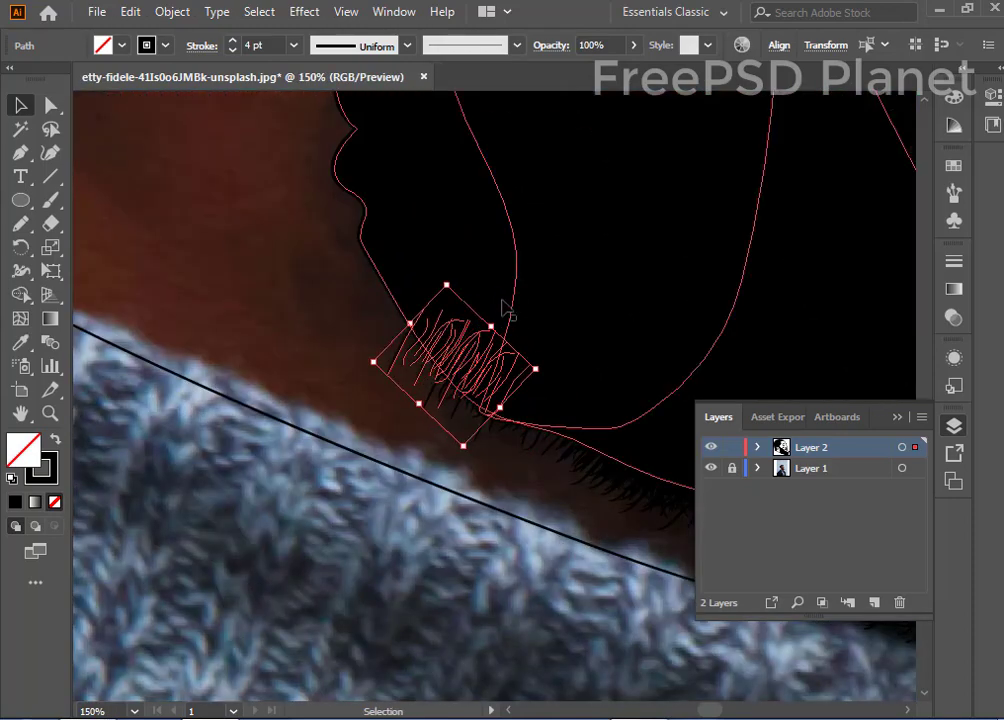
{"action": "left_click_drag", "start_coordinate": [548, 371], "coordinate": [542, 384]}
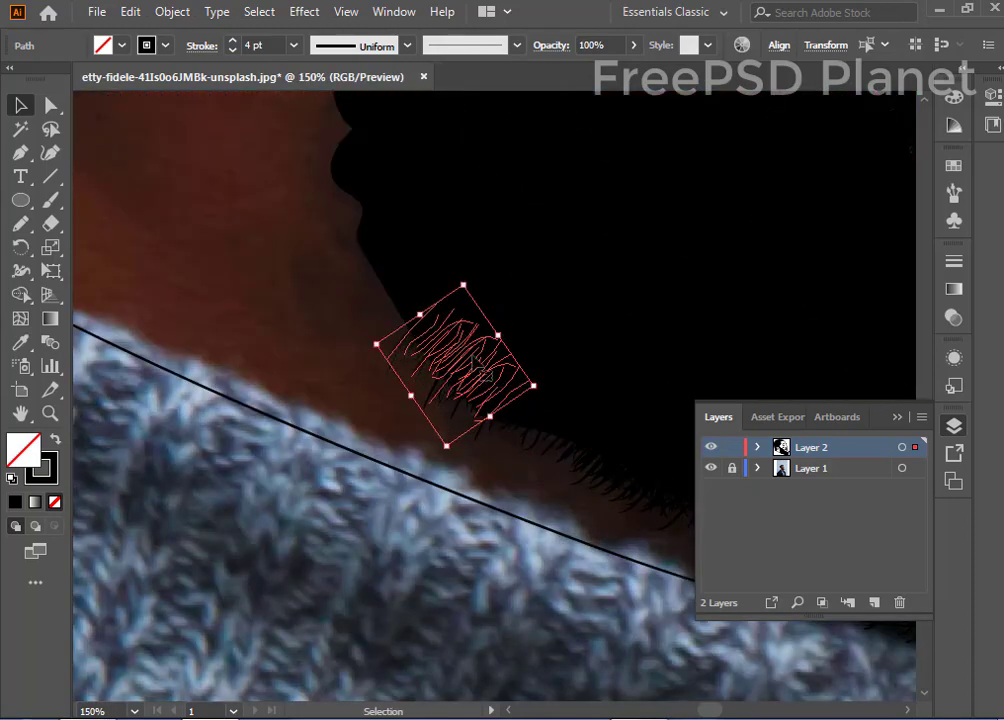
{"action": "left_click_drag", "start_coordinate": [476, 366], "coordinate": [411, 235]}
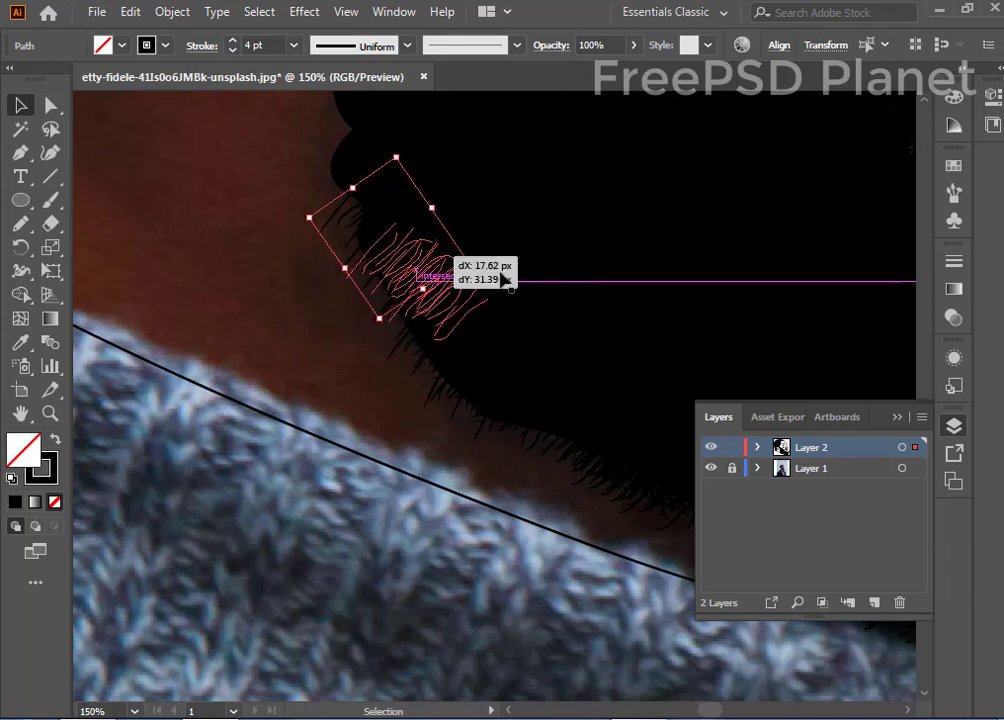
{"action": "left_click_drag", "start_coordinate": [411, 235], "coordinate": [419, 237]}
{"action": "left_click_drag", "start_coordinate": [502, 304], "coordinate": [493, 332]}
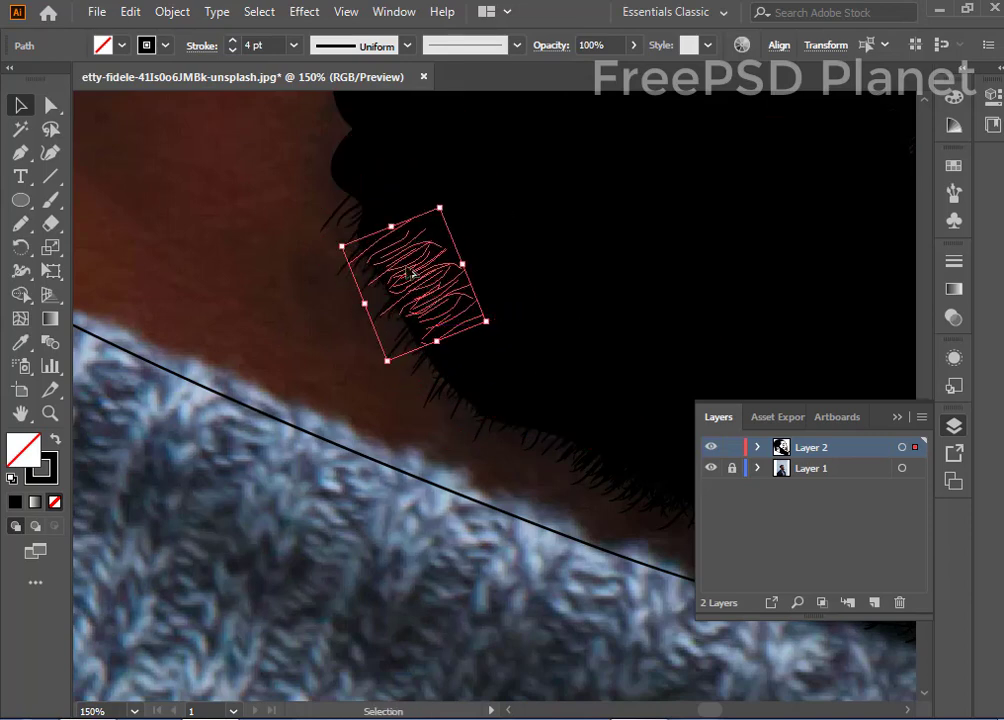
Step: Add more rotated hatch copies further up the beard edge toward the mouth
{"action": "mouse_move", "coordinate": [424, 288]}
{"action": "left_mouse_down"}
{"action": "mouse_move", "coordinate": [390, 250]}
{"action": "mouse_move", "coordinate": [459, 355]}
{"action": "left_mouse_up"}
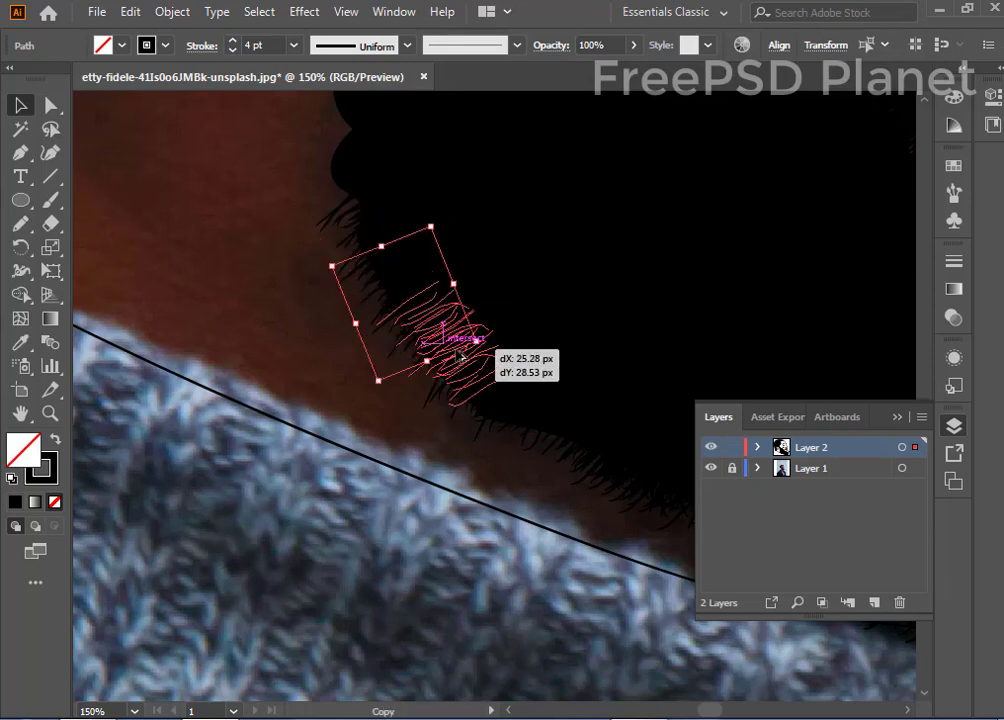
{"action": "left_click_drag", "start_coordinate": [388, 228], "coordinate": [335, 165]}
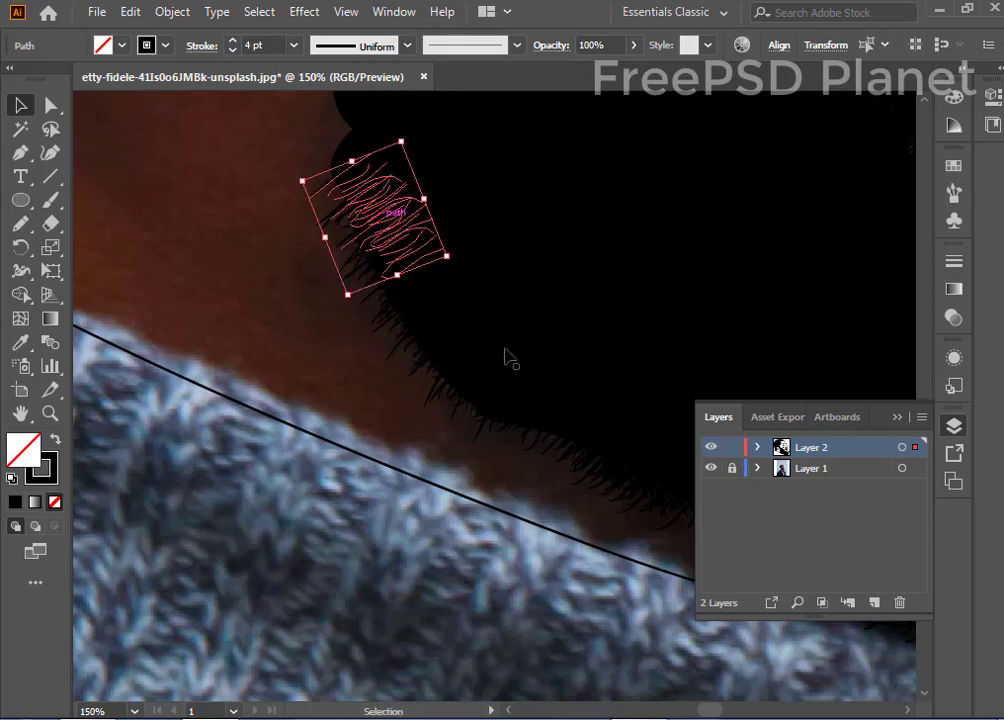
{"action": "left_click_drag", "start_coordinate": [511, 354], "coordinate": [537, 568]}
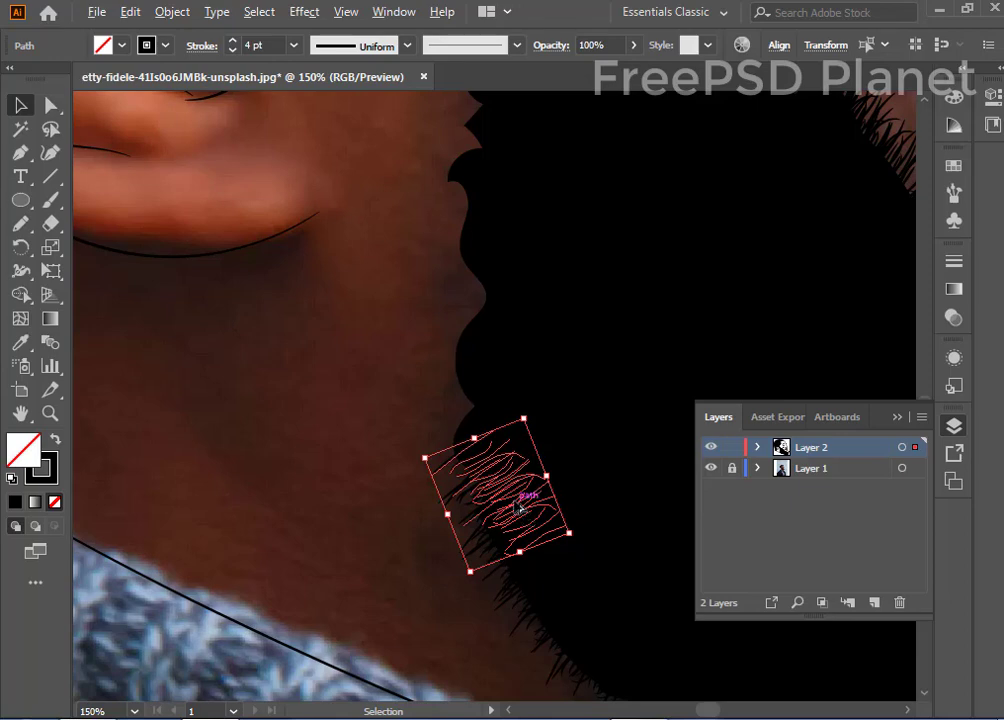
{"action": "left_click_drag", "start_coordinate": [522, 511], "coordinate": [461, 379]}
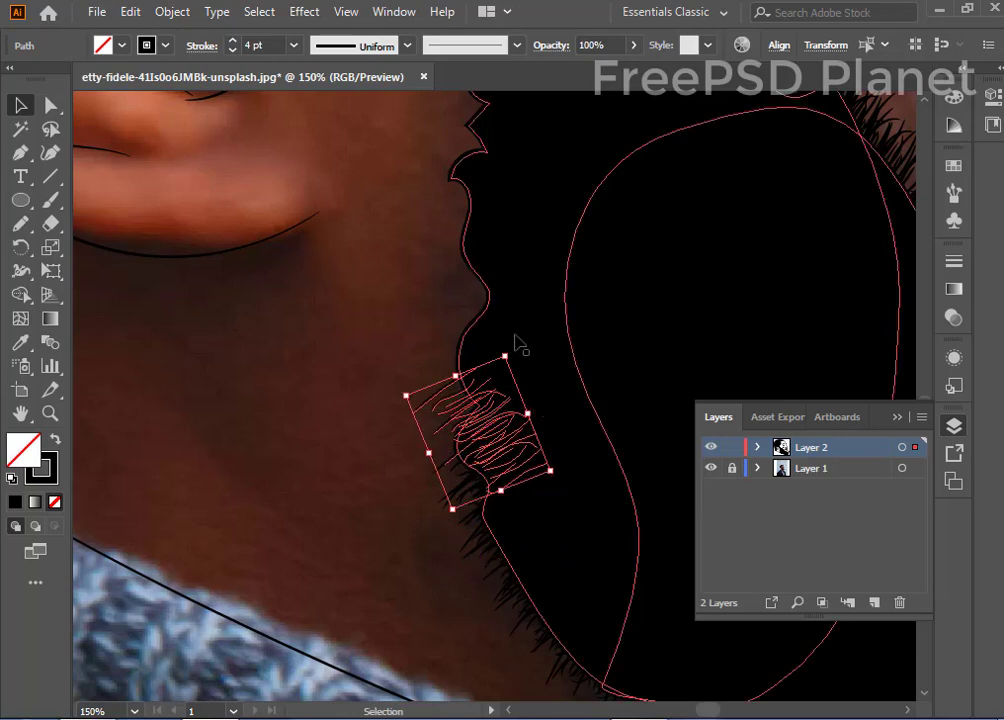
{"action": "mouse_move", "coordinate": [555, 478]}
{"action": "left_mouse_down"}
{"action": "mouse_move", "coordinate": [528, 508]}
{"action": "mouse_move", "coordinate": [487, 433]}
{"action": "mouse_move", "coordinate": [476, 476]}
{"action": "mouse_move", "coordinate": [487, 512]}
{"action": "mouse_move", "coordinate": [478, 478]}
{"action": "mouse_move", "coordinate": [485, 224]}
{"action": "left_mouse_up"}
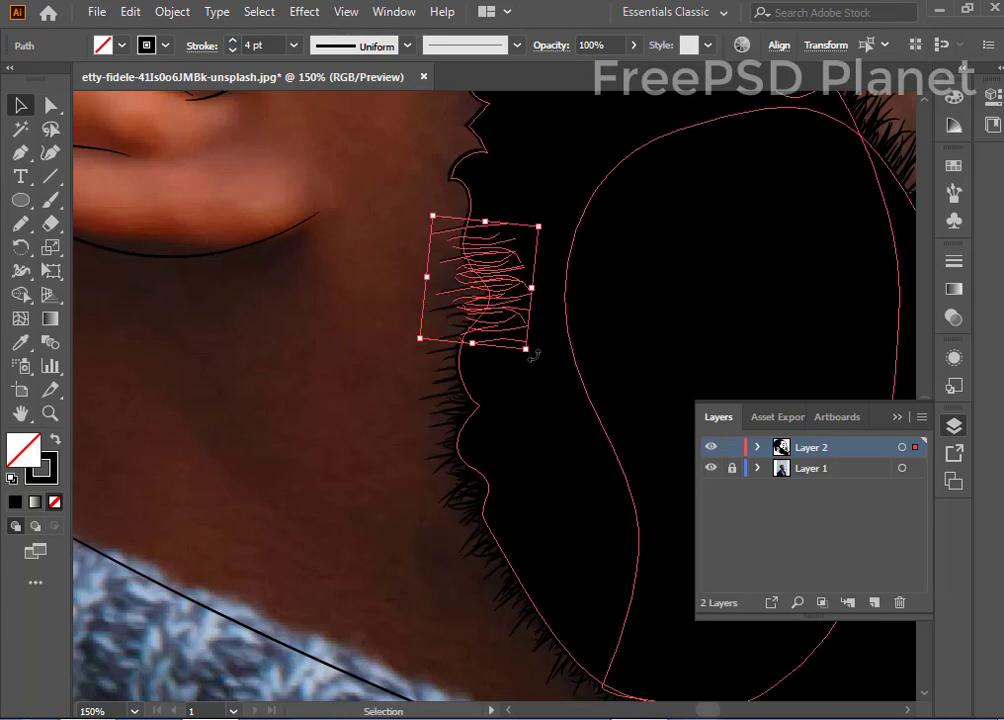
{"action": "left_click_drag", "start_coordinate": [533, 354], "coordinate": [522, 348]}
{"action": "left_click_drag", "start_coordinate": [511, 292], "coordinate": [480, 226]}
{"action": "left_click_drag", "start_coordinate": [482, 242], "coordinate": [490, 298]}
Step: Place hatch copies higher up the beard edge, rotated to follow the contour
{"action": "scroll", "coordinate": [604, 285], "scroll_direction": "up", "scroll_amount": 5}
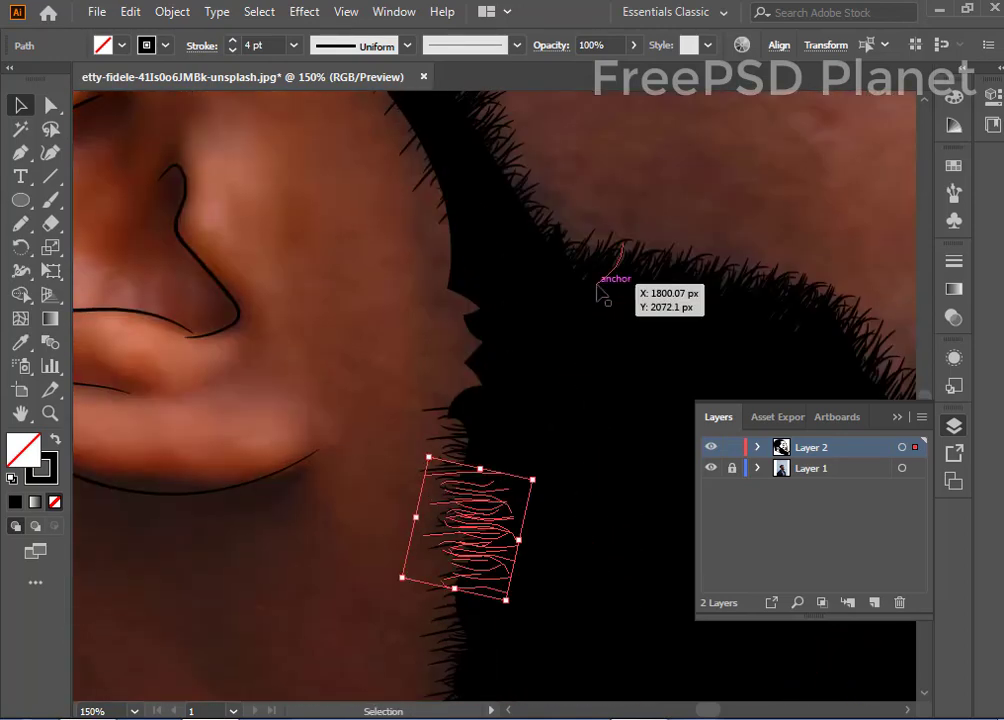
{"action": "mouse_move", "coordinate": [477, 491]}
{"action": "left_mouse_down"}
{"action": "mouse_move", "coordinate": [482, 354]}
{"action": "mouse_move", "coordinate": [462, 241]}
{"action": "left_mouse_up"}
{"action": "left_click_drag", "start_coordinate": [527, 310], "coordinate": [556, 304]}
{"action": "scroll", "coordinate": [566, 300], "scroll_direction": "up", "scroll_amount": 3}
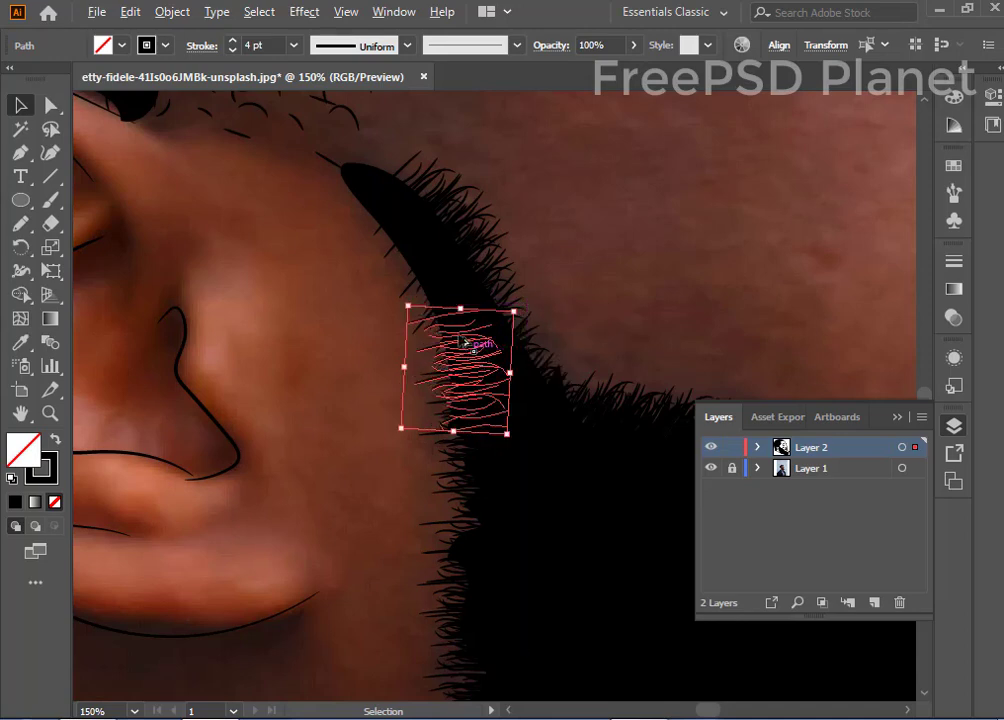
{"action": "mouse_move", "coordinate": [471, 347]}
{"action": "left_mouse_down"}
{"action": "mouse_move", "coordinate": [457, 292]}
{"action": "mouse_move", "coordinate": [460, 320]}
{"action": "mouse_move", "coordinate": [423, 242]}
{"action": "mouse_move", "coordinate": [398, 216]}
{"action": "mouse_move", "coordinate": [458, 234]}
{"action": "left_mouse_up"}
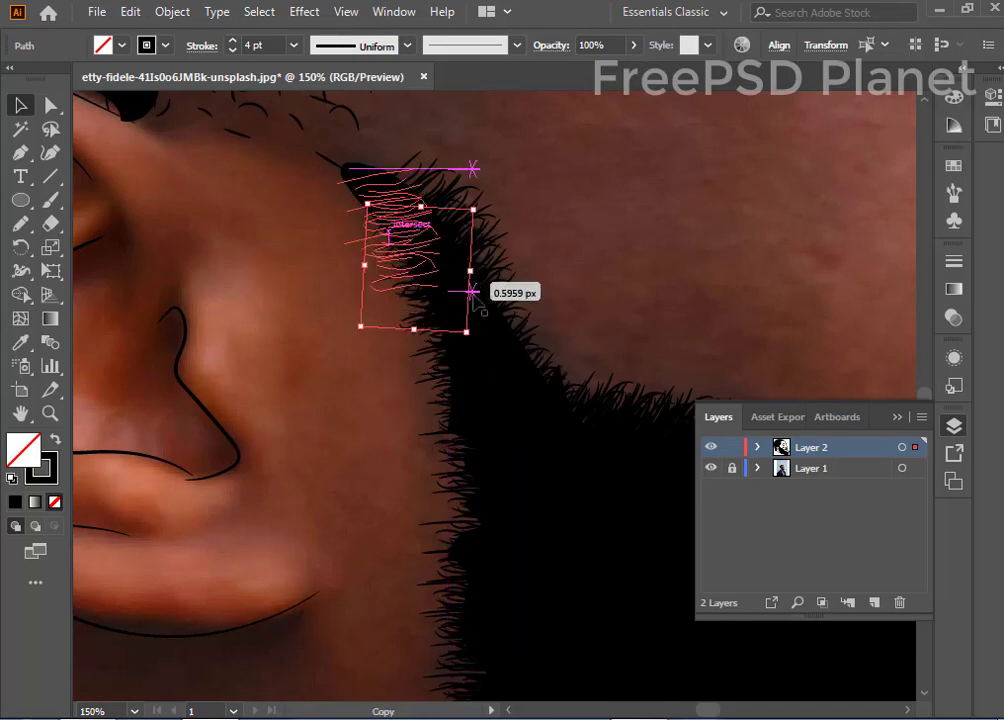
{"action": "left_click_drag", "start_coordinate": [474, 296], "coordinate": [445, 256]}
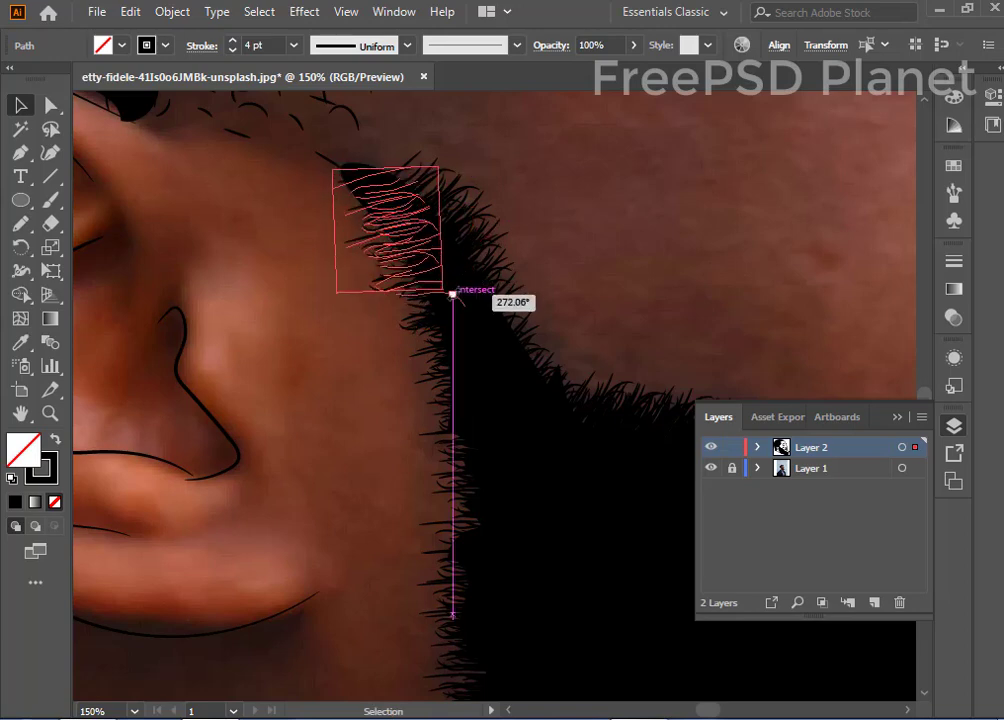
{"action": "left_click_drag", "start_coordinate": [447, 300], "coordinate": [455, 291]}
Step: Add another hatch copy toward the sideburn, rotated to about 283°
{"action": "mouse_move", "coordinate": [400, 238]}
{"action": "left_mouse_down"}
{"action": "mouse_move", "coordinate": [352, 168]}
{"action": "mouse_move", "coordinate": [440, 313]}
{"action": "left_mouse_up"}
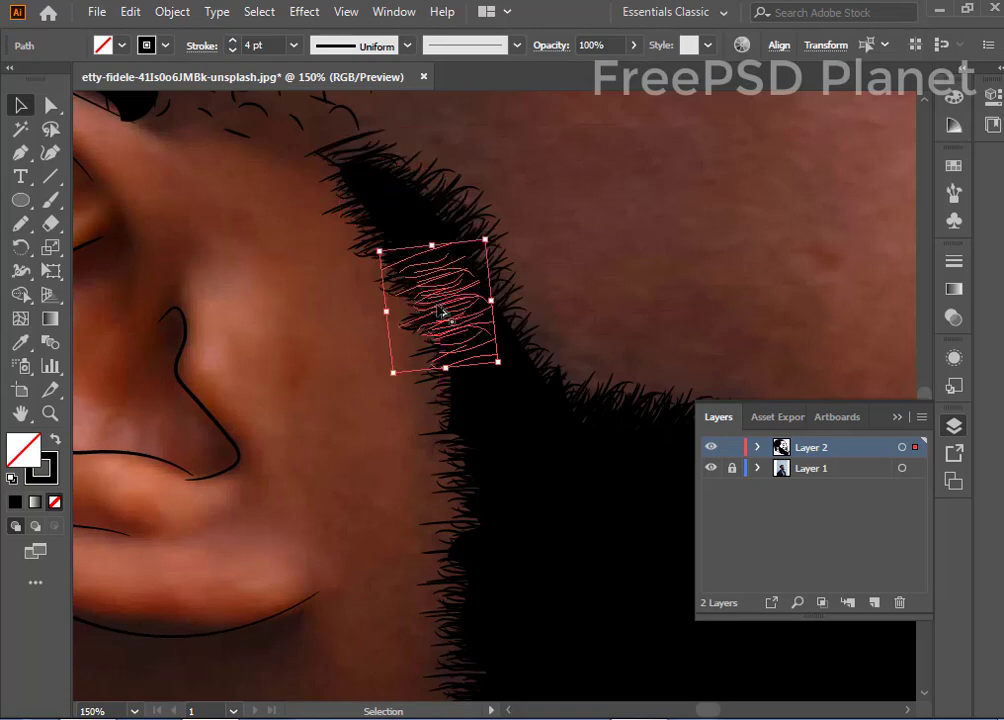
{"action": "left_click_drag", "start_coordinate": [495, 370], "coordinate": [560, 455]}
{"action": "mouse_move", "coordinate": [482, 397]}
{"action": "left_mouse_down"}
{"action": "mouse_move", "coordinate": [466, 512]}
{"action": "mouse_move", "coordinate": [503, 358]}
{"action": "left_mouse_up"}
{"action": "left_click_drag", "start_coordinate": [558, 428], "coordinate": [574, 425]}
{"action": "left_click_drag", "start_coordinate": [506, 371], "coordinate": [533, 474]}
{"action": "key", "text": "ctrl+minus"}
{"action": "key", "text": "ctrl+minus"}
{"action": "key", "text": "ctrl+minus"}
{"action": "key", "text": "ctrl+minus"}
{"action": "key", "text": "ctrl+minus"}
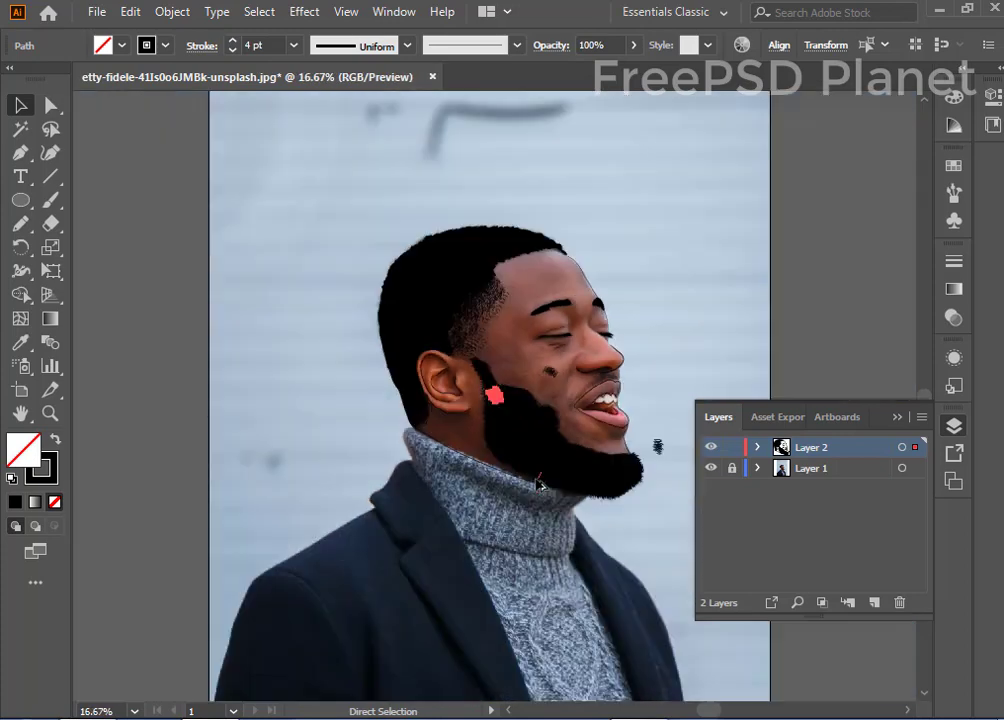
{"action": "key", "text": "v"}
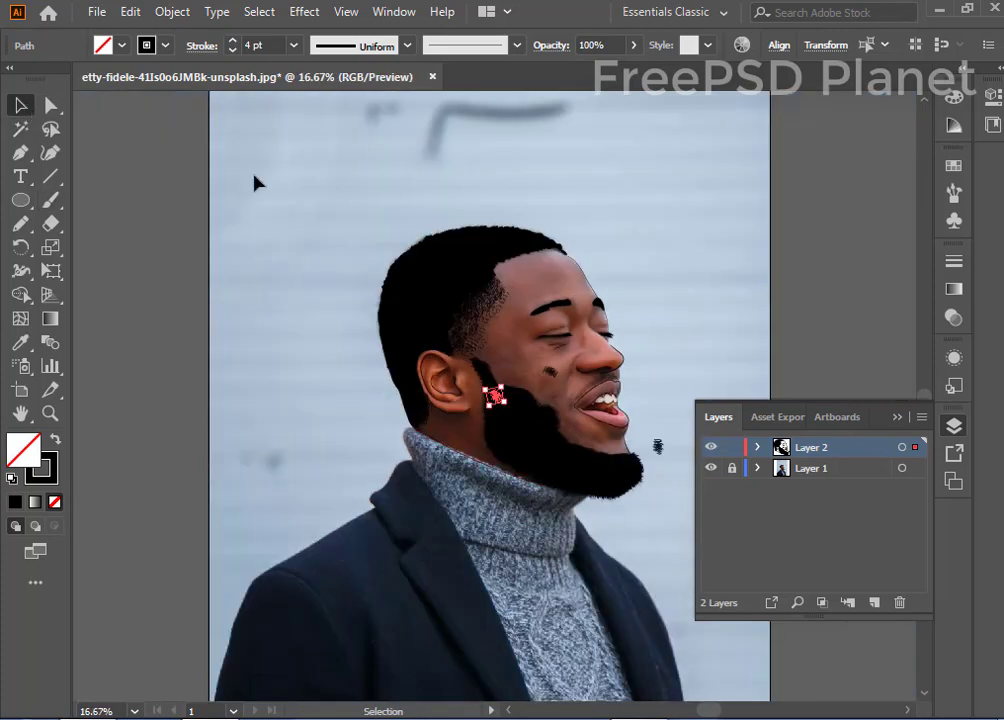
{"action": "left_click", "coordinate": [251, 178]}
{"action": "left_click", "coordinate": [709, 470]}
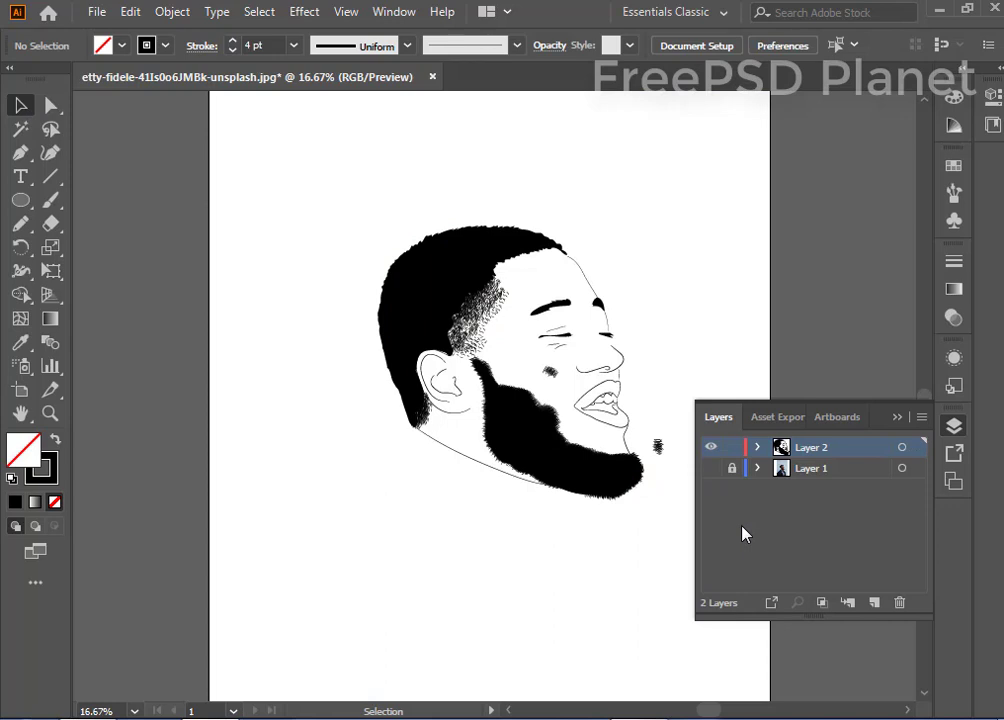
{"action": "left_click", "coordinate": [710, 469]}
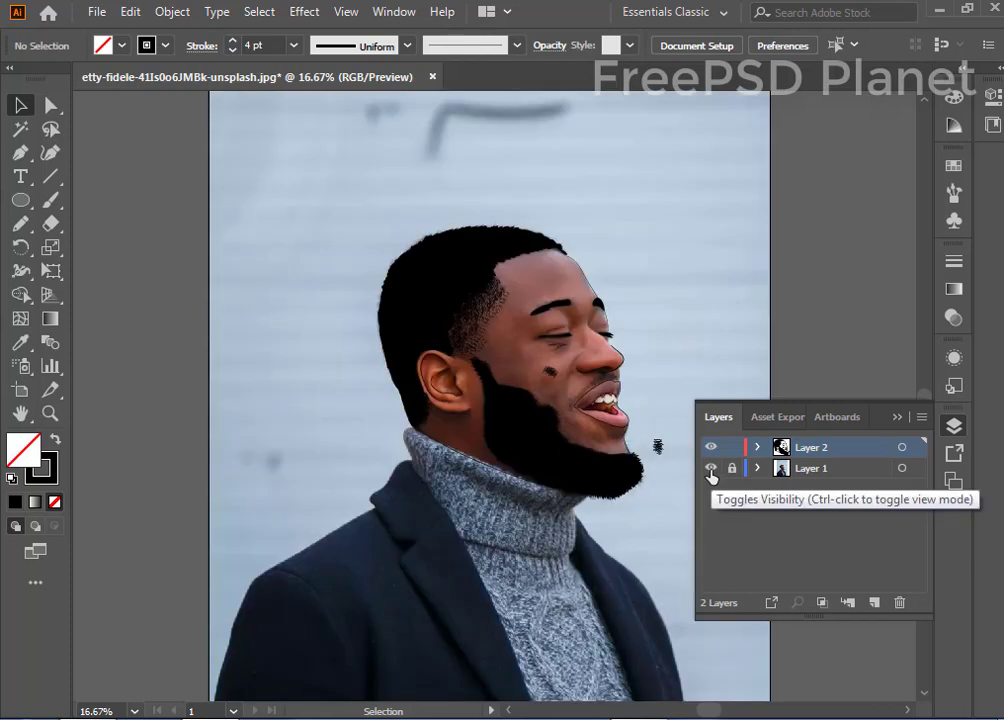
{"action": "left_click", "coordinate": [710, 470]}
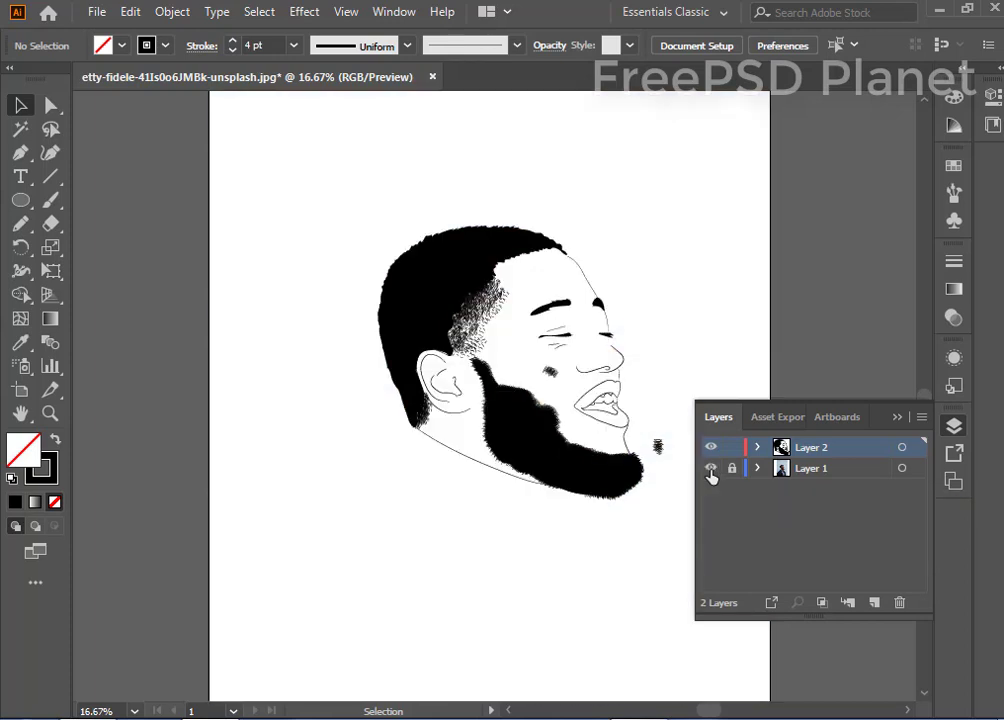
{"action": "left_click", "coordinate": [710, 470]}
{"action": "key", "text": "ctrl+equal"}
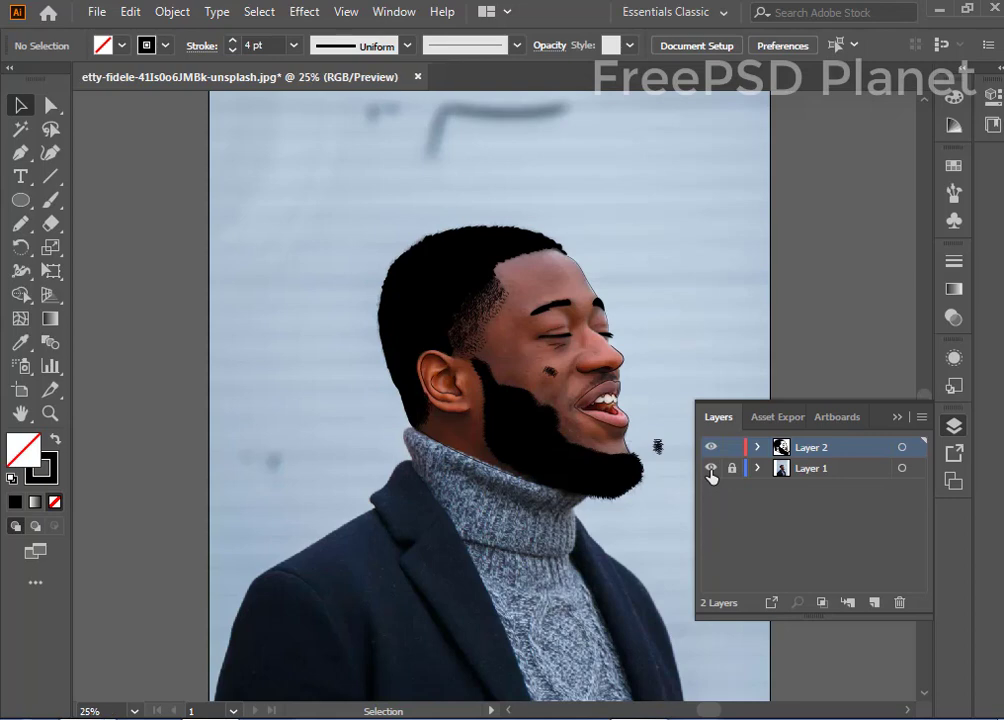
{"action": "key", "text": "ctrl+equal"}
{"action": "key", "text": "ctrl+equal"}
{"action": "key", "text": "ctrl+equal"}
Step: Copy a hair stroke onto the beard edge below the ear and nudge the short-stroke cluster into place
{"action": "key", "text": "p"}
{"action": "left_click", "coordinate": [432, 300]}
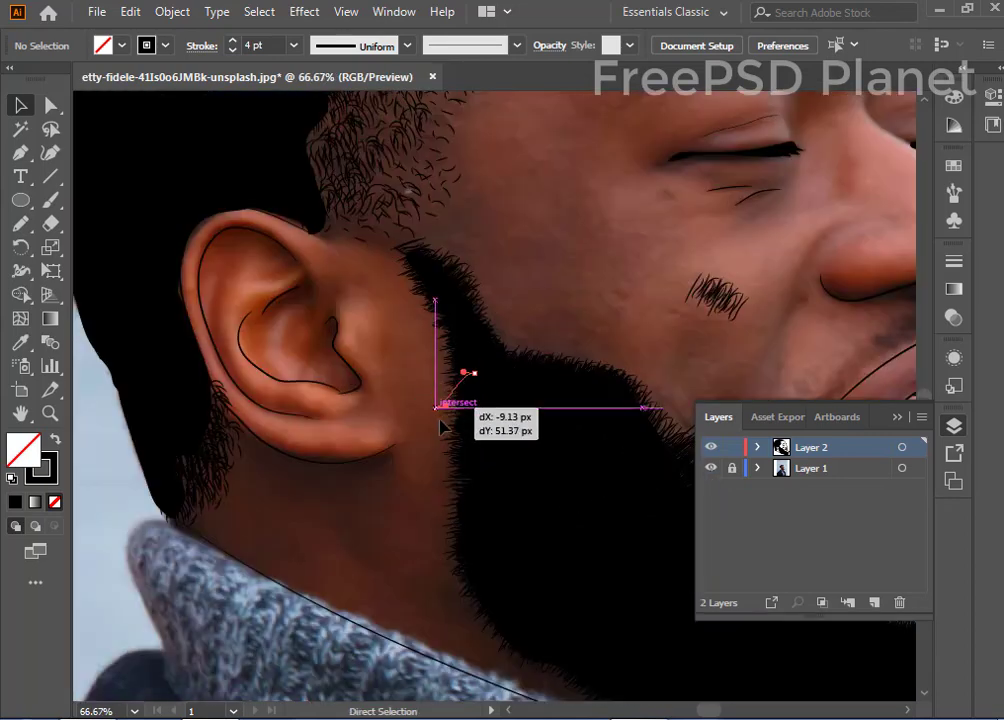
{"action": "left_click_drag", "start_coordinate": [432, 403], "coordinate": [455, 458]}
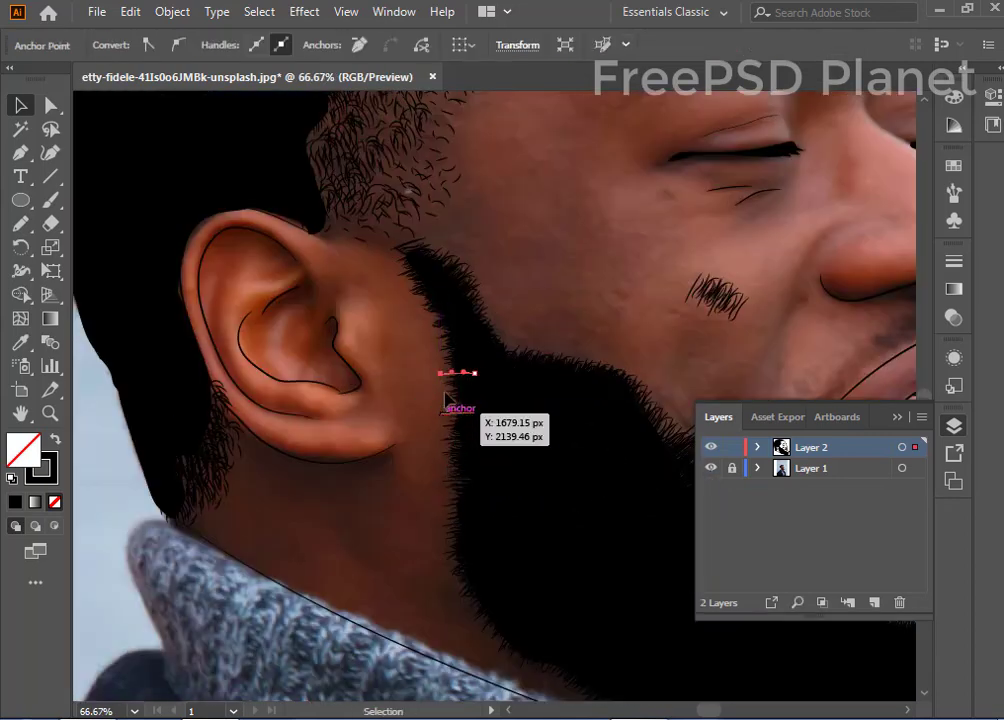
{"action": "left_click_drag", "start_coordinate": [432, 385], "coordinate": [455, 480]}
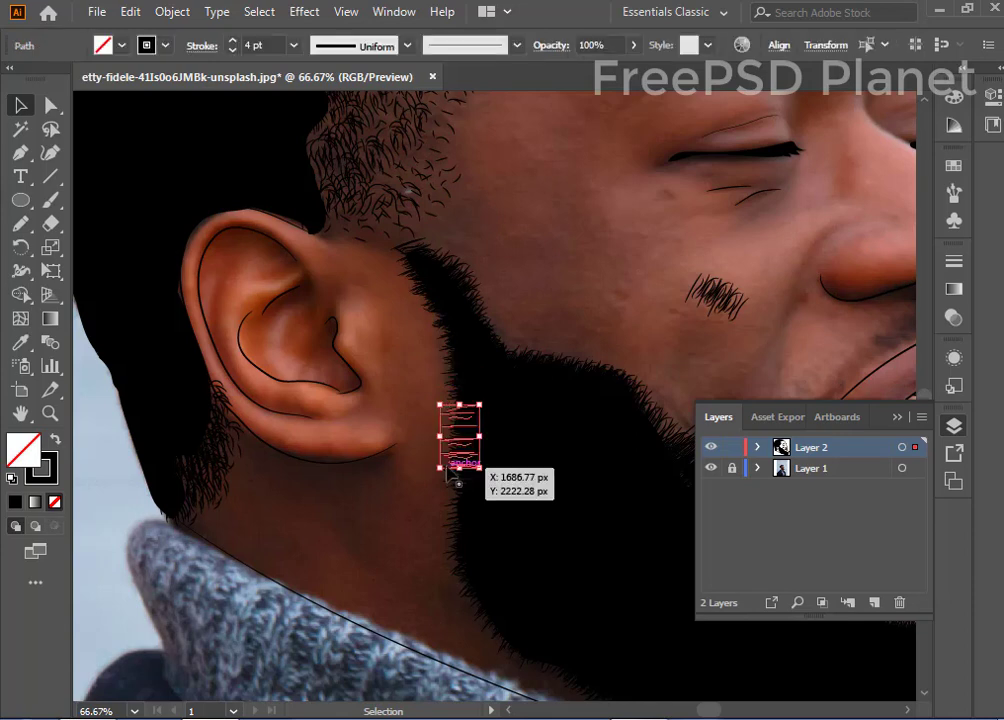
{"action": "left_click", "coordinate": [383, 552]}
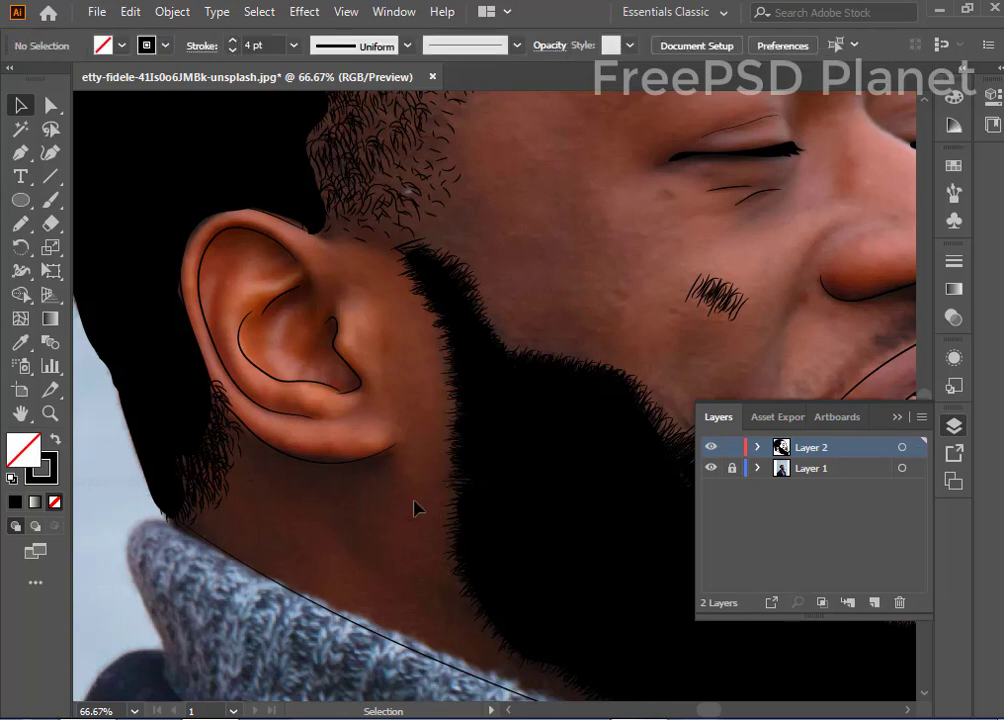
{"action": "left_click_drag", "start_coordinate": [432, 494], "coordinate": [455, 595]}
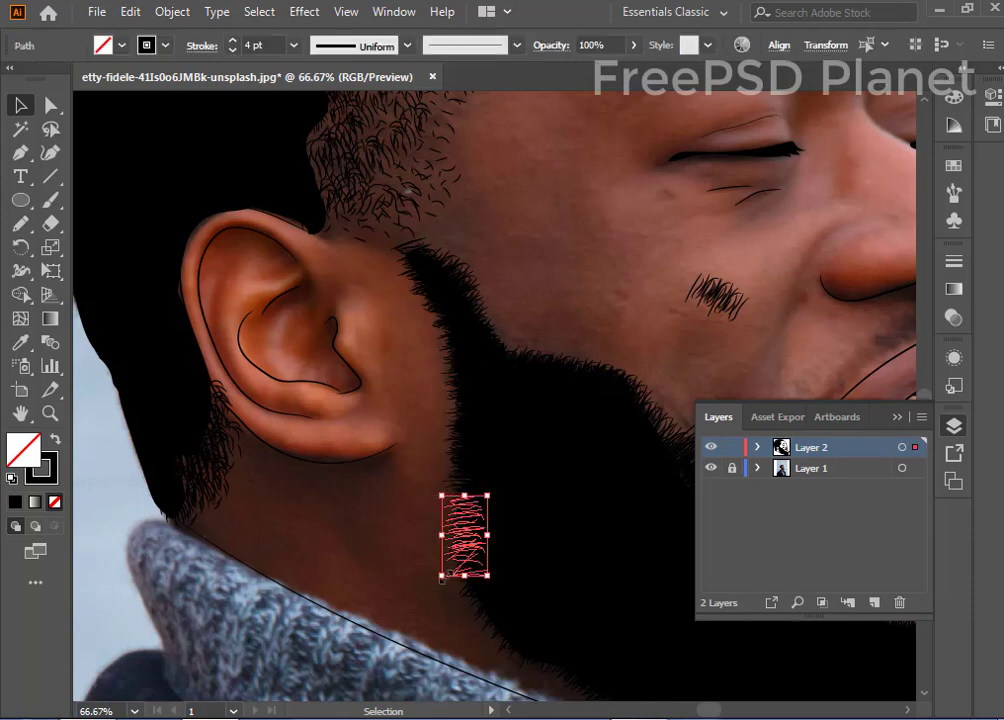
{"action": "left_click_drag", "start_coordinate": [442, 578], "coordinate": [426, 497]}
{"action": "left_click", "coordinate": [417, 584]}
{"action": "left_click_drag", "start_coordinate": [447, 435], "coordinate": [470, 500]}
{"action": "left_click", "coordinate": [466, 458]}
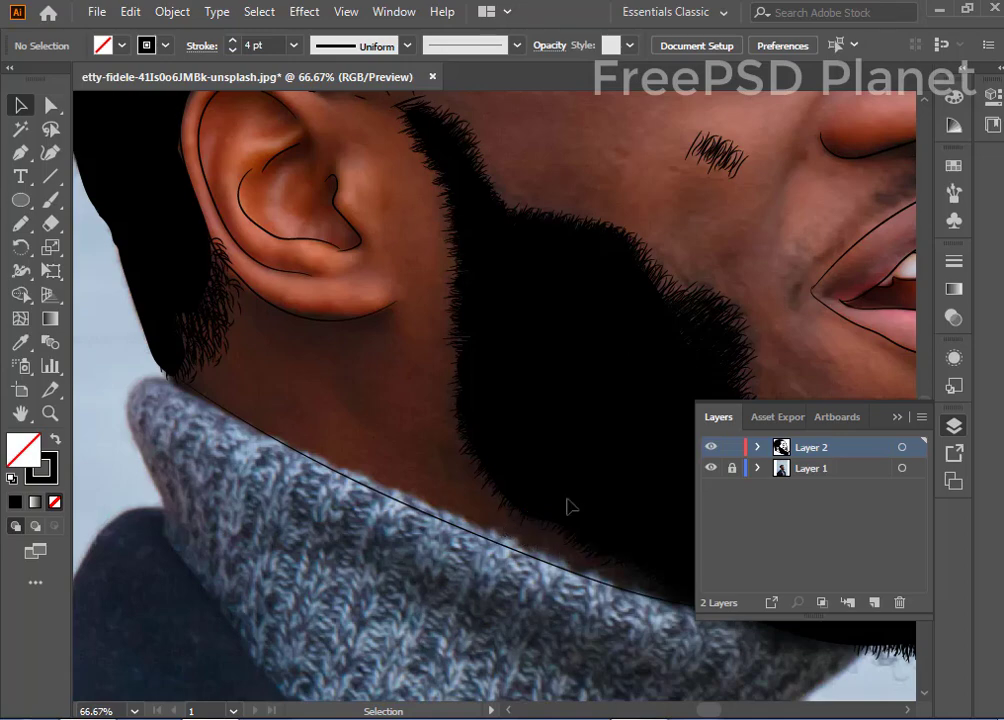
{"action": "left_click_drag", "start_coordinate": [578, 287], "coordinate": [426, 520]}
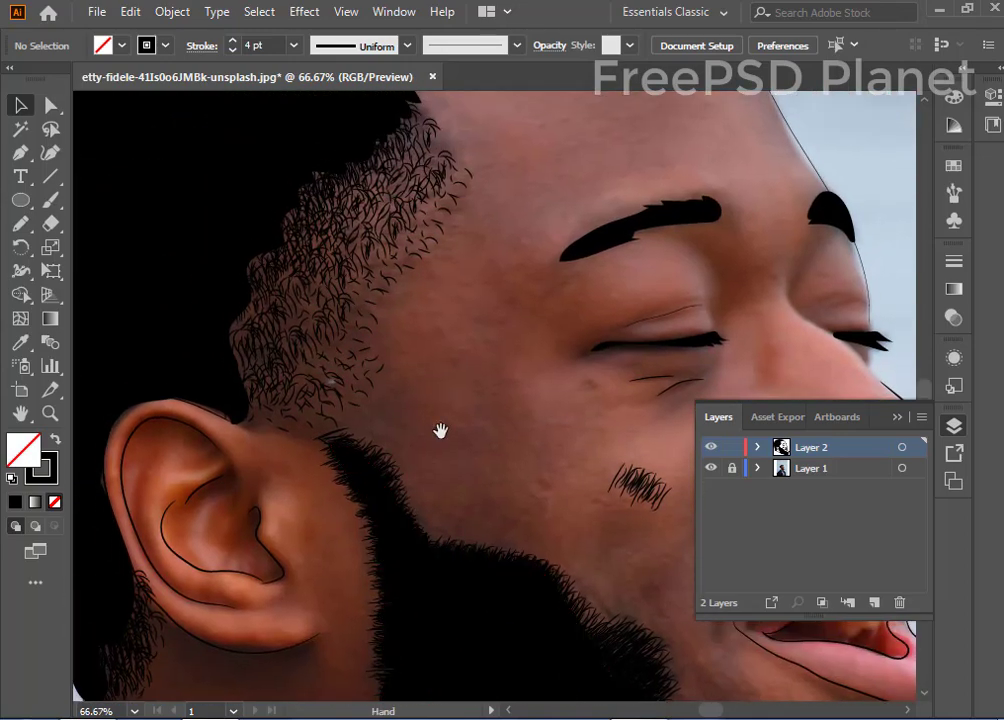
{"action": "left_click", "coordinate": [20, 223]}
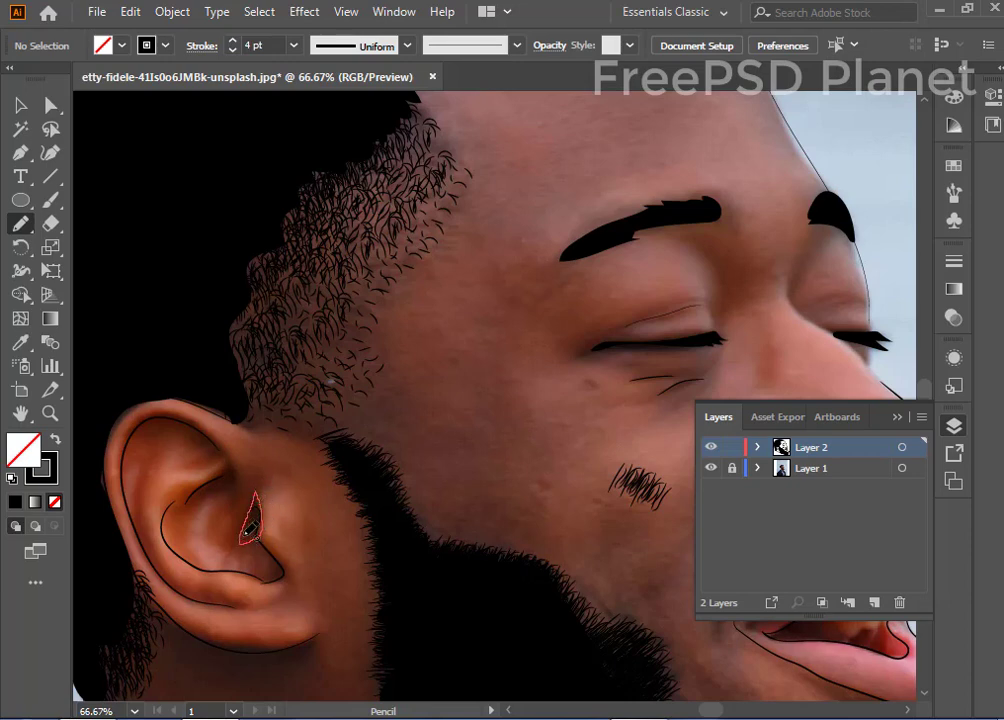
Step: Draw a shadow shape inside the ear and fill it black
{"action": "left_click", "coordinate": [14, 503]}
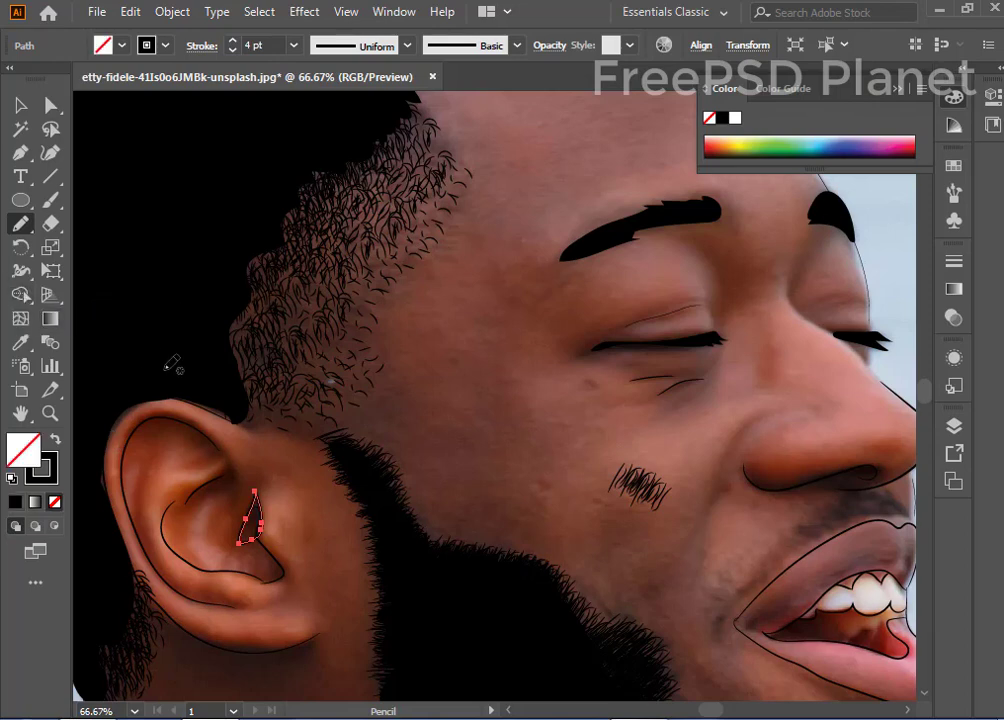
{"action": "key", "text": "ctrl+shift+a"}
{"action": "mouse_move", "coordinate": [300, 524]}
{"action": "left_mouse_down"}
{"action": "mouse_move", "coordinate": [400, 544]}
{"action": "mouse_move", "coordinate": [440, 466]}
{"action": "left_mouse_up"}
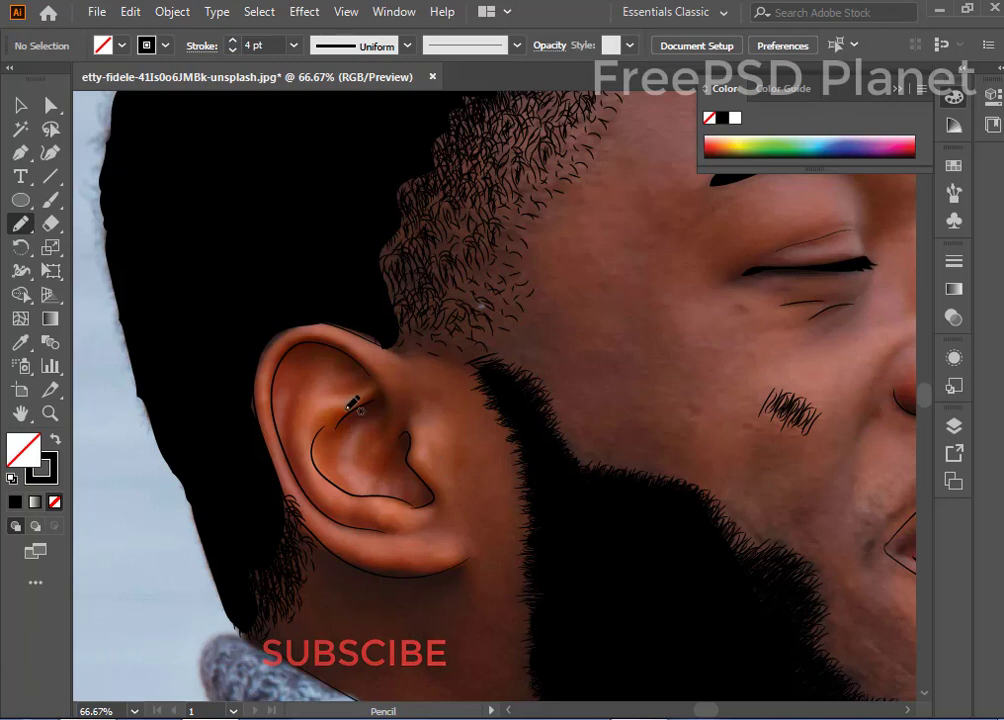
{"action": "mouse_move", "coordinate": [352, 412]}
{"action": "left_mouse_down"}
{"action": "mouse_move", "coordinate": [391, 432]}
{"action": "mouse_move", "coordinate": [385, 389]}
{"action": "mouse_move", "coordinate": [349, 414]}
{"action": "left_mouse_up"}
{"action": "left_click", "coordinate": [15, 502]}
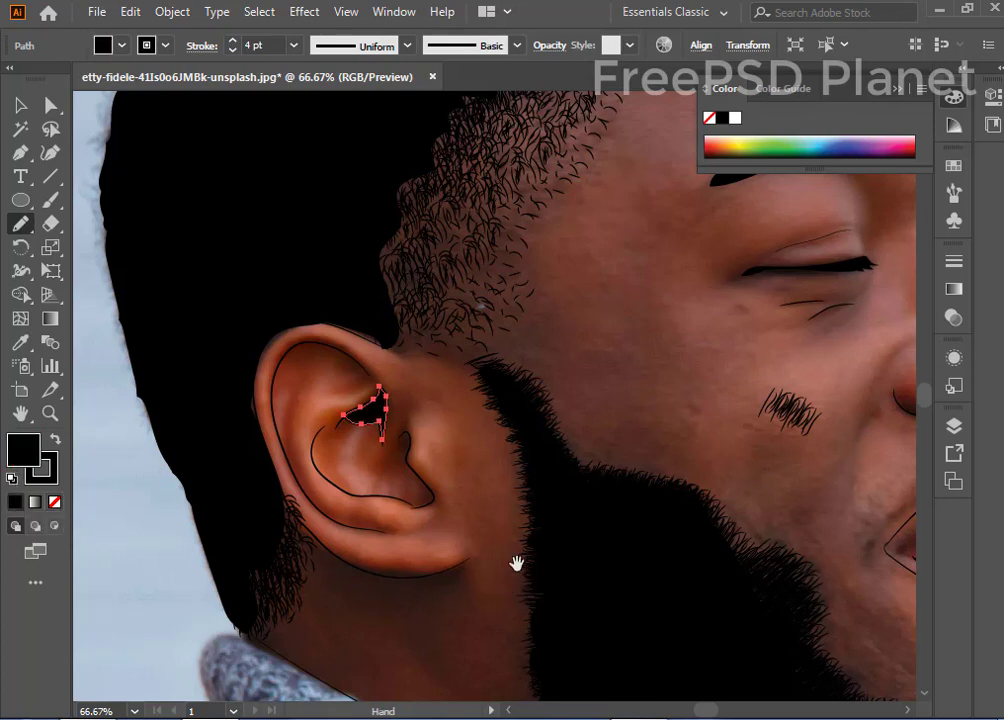
Step: Brush thin 1 pt crease lines above the far eye beside the nose bridge
{"action": "left_click_drag", "start_coordinate": [515, 560], "coordinate": [262, 482]}
{"action": "left_click_drag", "start_coordinate": [504, 453], "coordinate": [352, 486]}
{"action": "left_click_drag", "start_coordinate": [493, 273], "coordinate": [387, 535]}
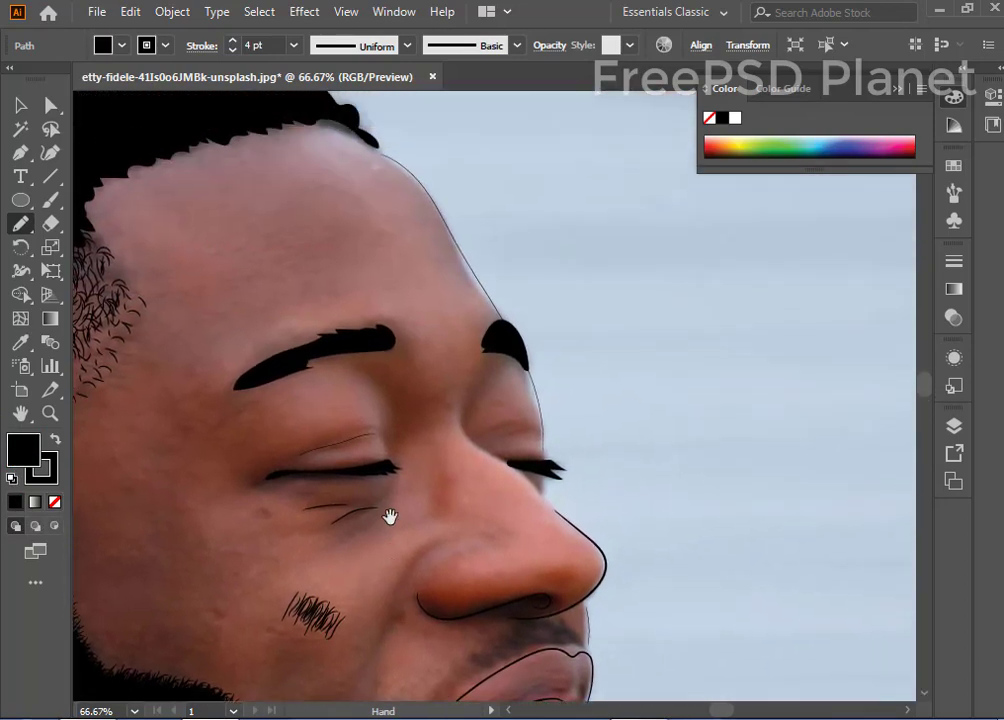
{"action": "left_click", "coordinate": [50, 199]}
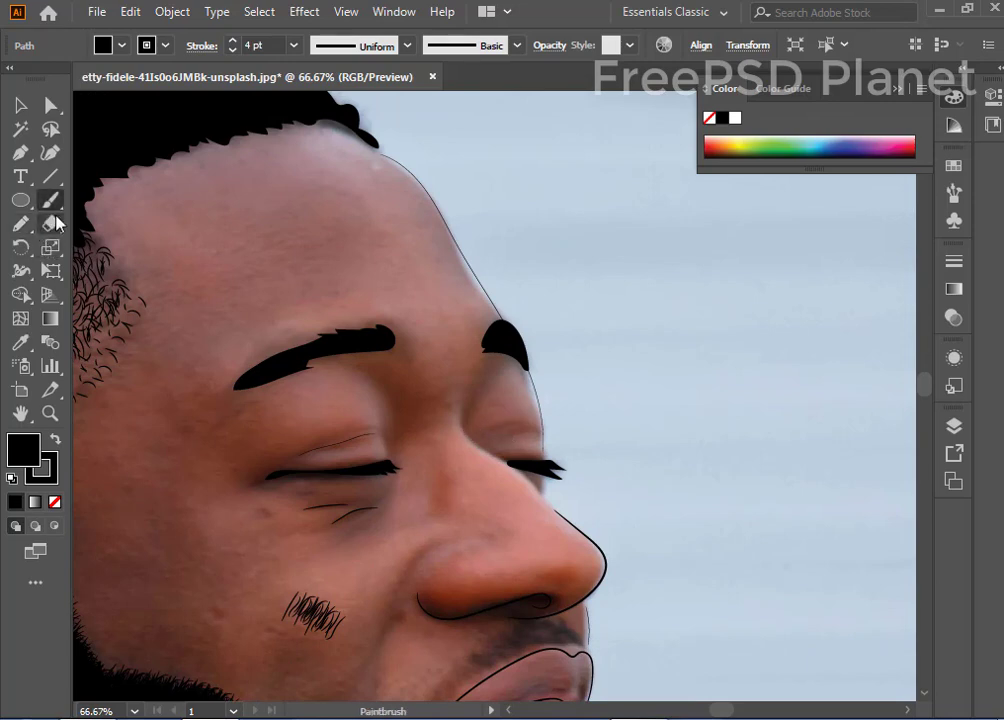
{"action": "left_click", "coordinate": [232, 40]}
{"action": "left_click", "coordinate": [232, 40]}
{"action": "left_click_drag", "start_coordinate": [522, 428], "coordinate": [498, 426]}
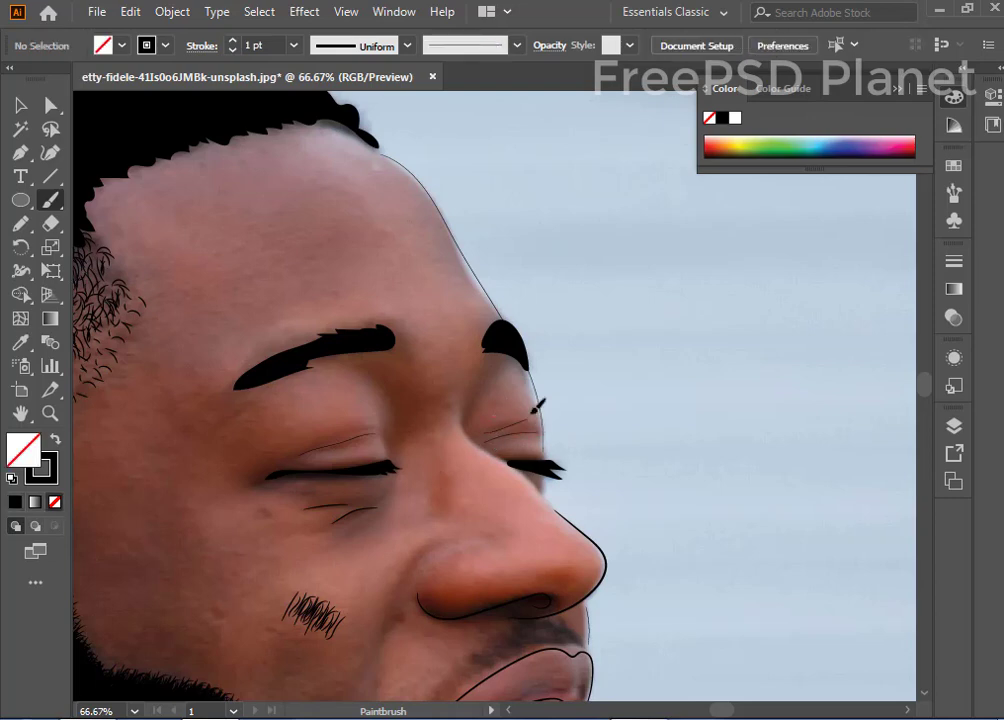
{"action": "scroll", "coordinate": [300, 560], "scroll_direction": "down", "scroll_amount": 5}
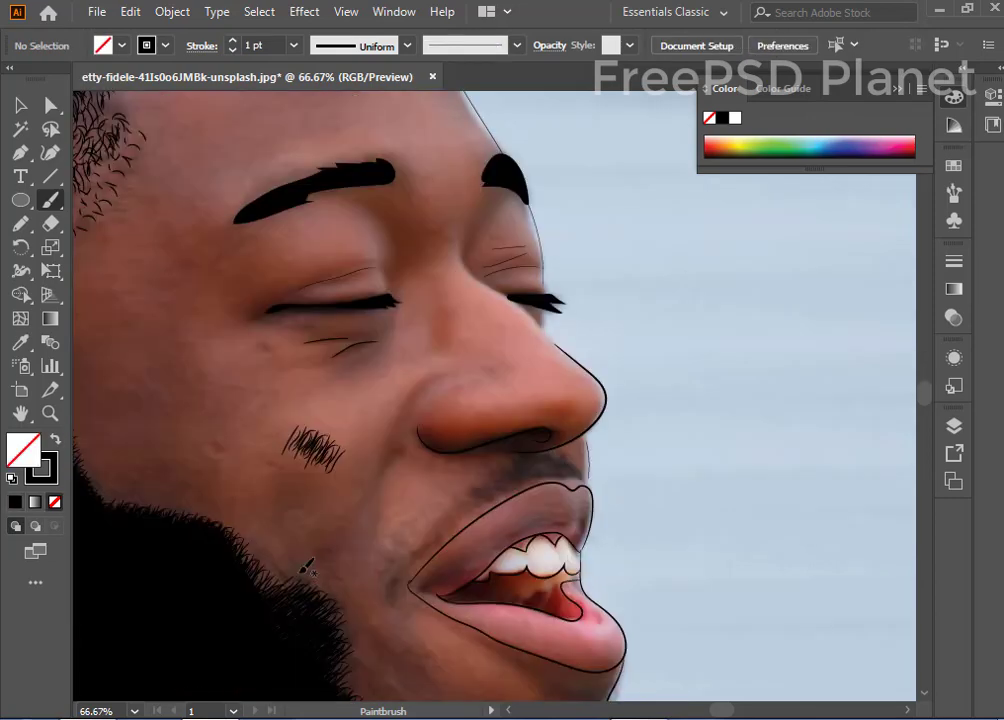
{"action": "scroll", "coordinate": [307, 567], "scroll_direction": "down", "scroll_amount": 4}
{"action": "scroll", "coordinate": [670, 515], "scroll_direction": "up", "scroll_amount": 3}
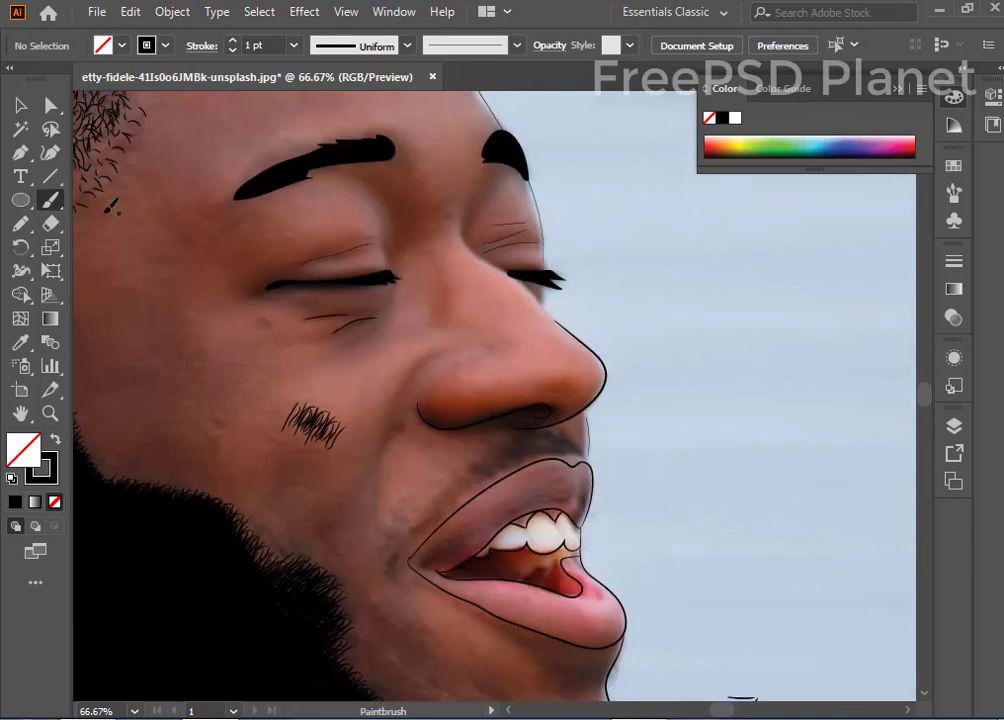
{"action": "left_click", "coordinate": [20, 104]}
Step: Delete the stray brush strokes on the cheek and below the lip
{"action": "key", "text": "ctrl+minus"}
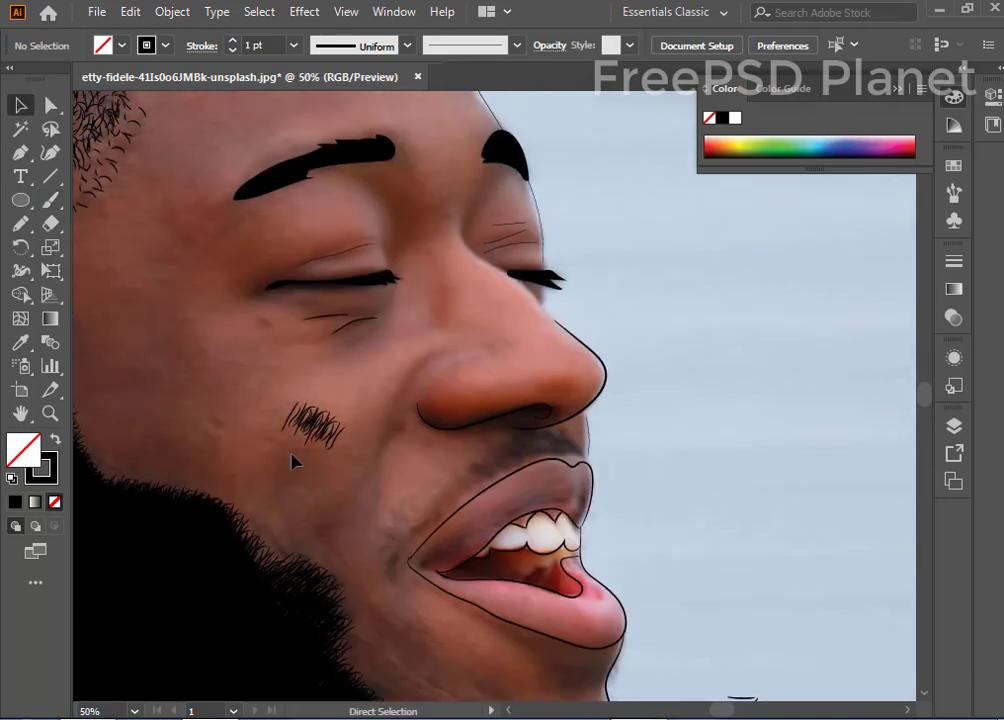
{"action": "key", "text": "ctrl+minus"}
{"action": "key", "text": "ctrl+minus"}
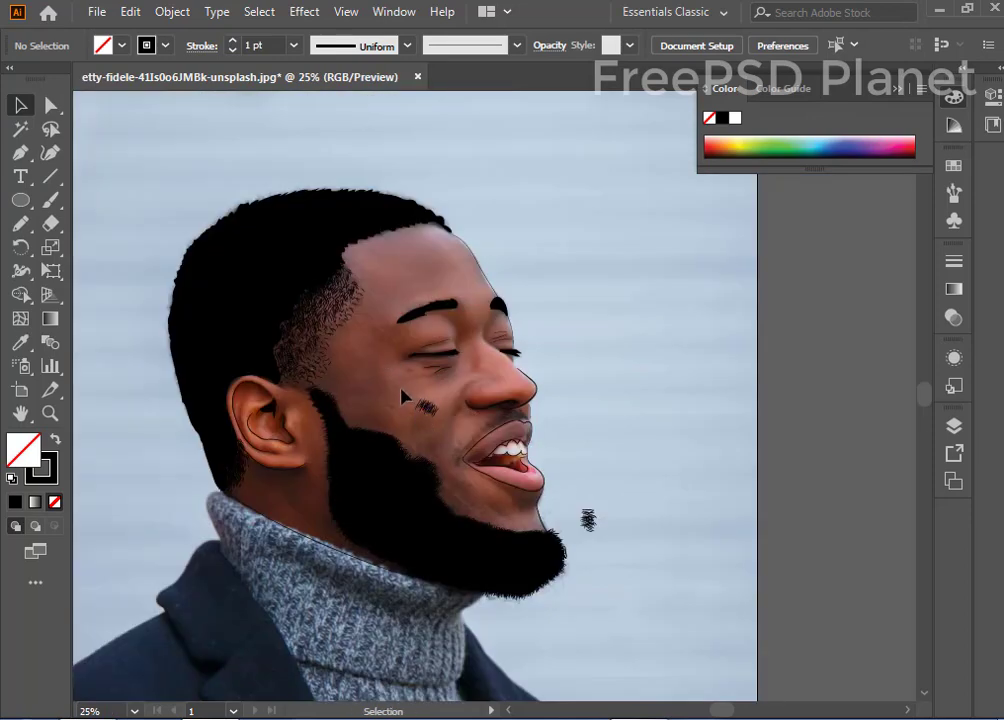
{"action": "left_click", "coordinate": [450, 432]}
{"action": "key", "text": "Delete"}
{"action": "scroll", "coordinate": [630, 484], "scroll_direction": "up", "scroll_amount": 1}
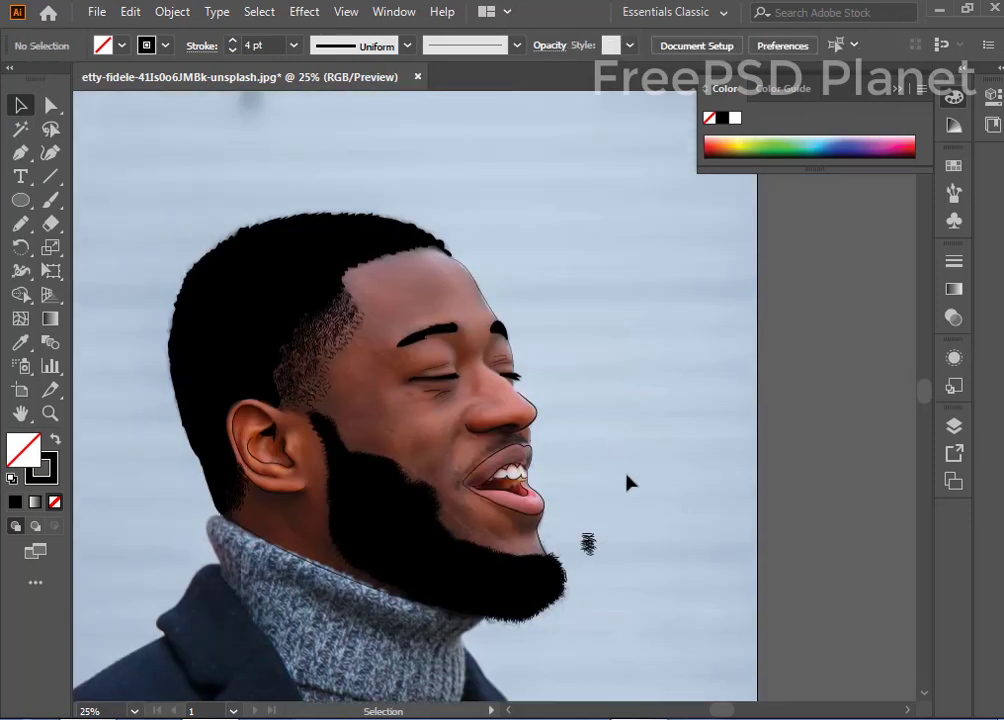
{"action": "left_click", "coordinate": [580, 583]}
{"action": "key", "text": "Delete"}
Step: Hide and reshow the photo layer to review the line art, then zoom to 100%
{"action": "key", "text": "ctrl+minus"}
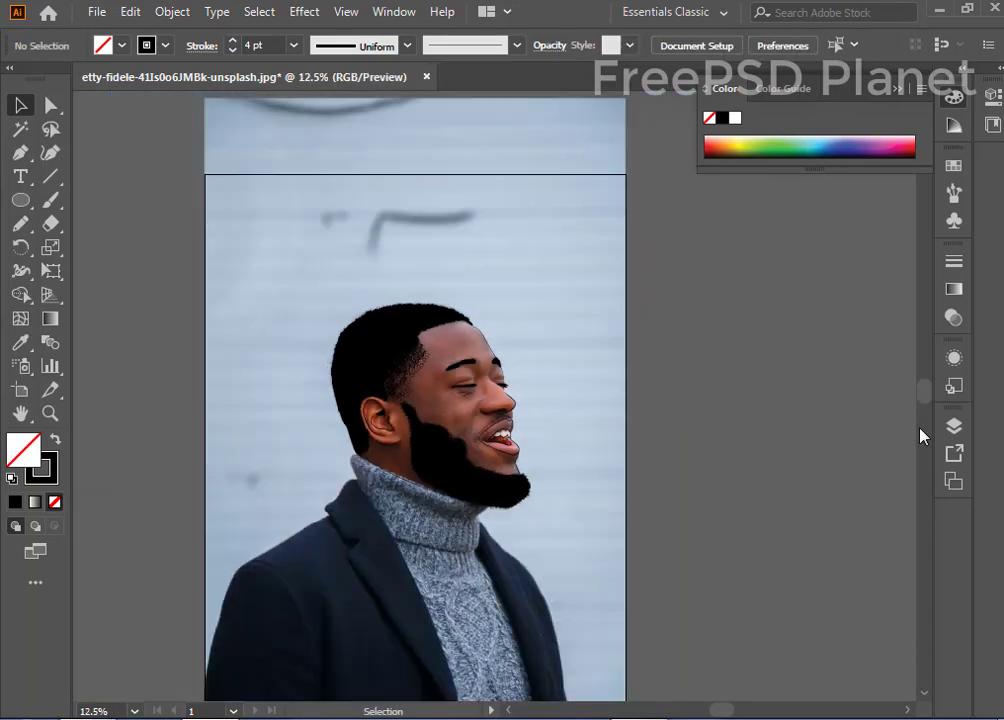
{"action": "scroll", "coordinate": [921, 435], "scroll_direction": "up", "scroll_amount": 1}
{"action": "left_click", "coordinate": [954, 430]}
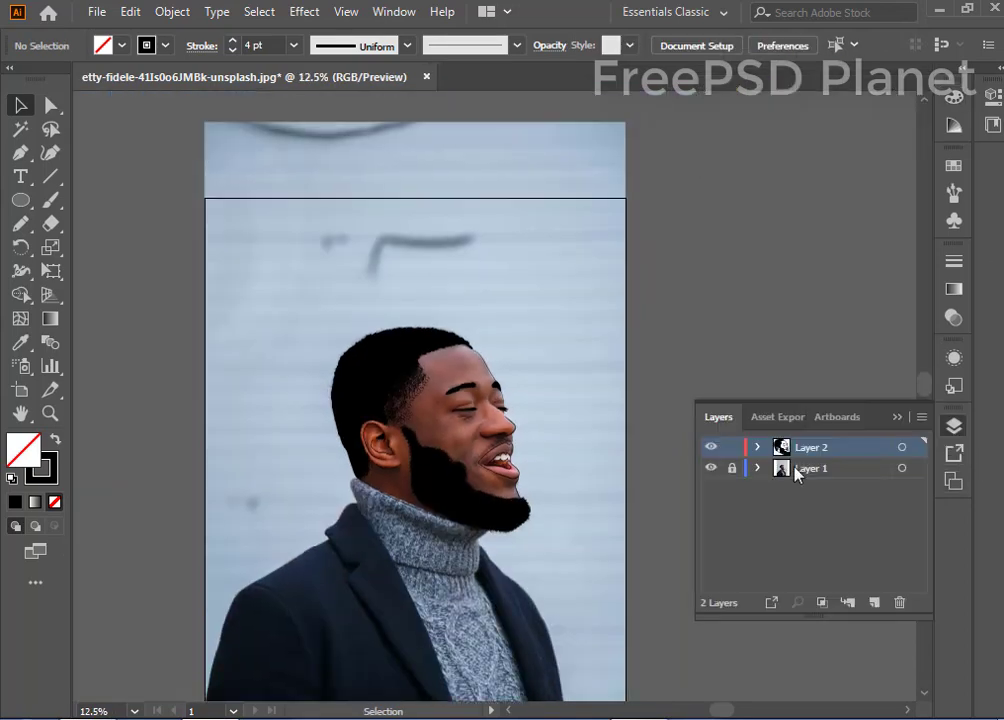
{"action": "left_click", "coordinate": [713, 468]}
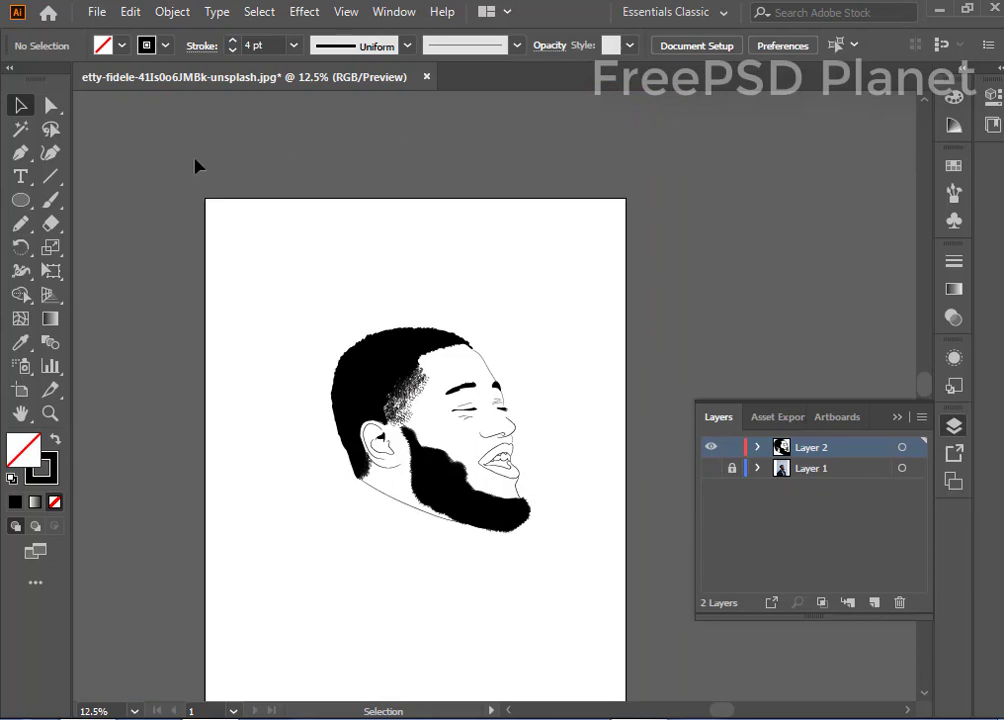
{"action": "left_click", "coordinate": [710, 468]}
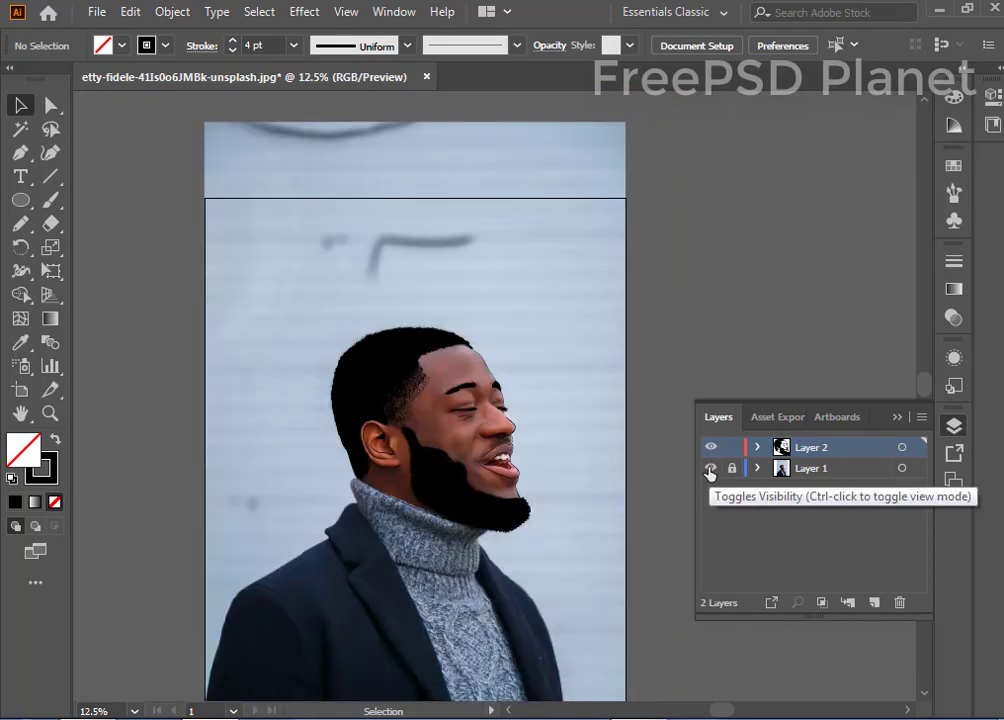
{"action": "key", "text": "ctrl+1"}
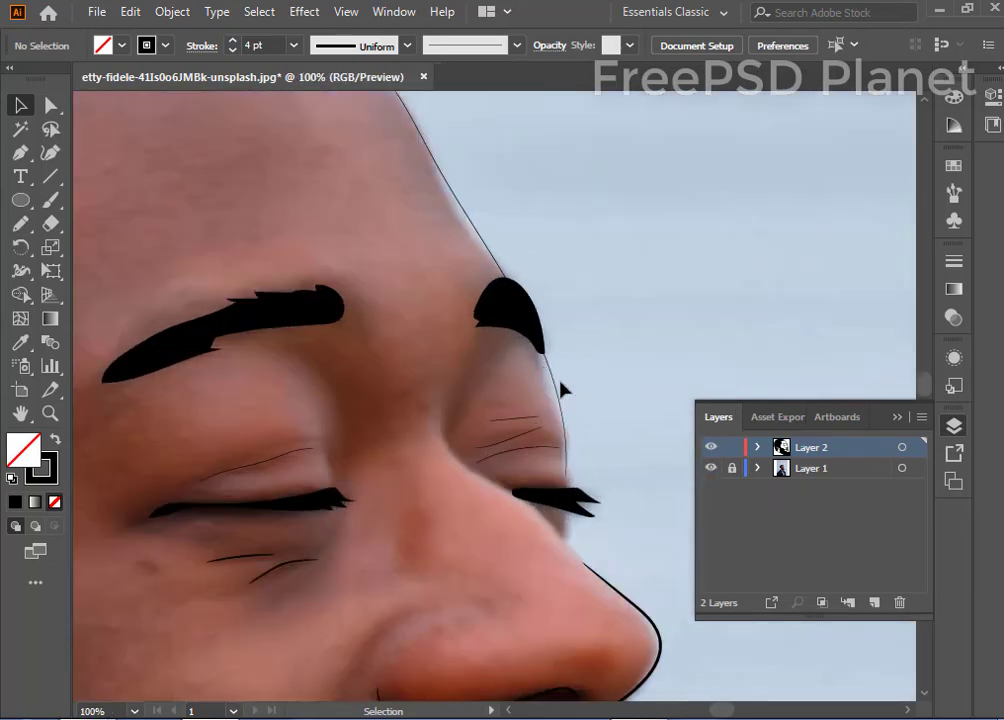
{"action": "scroll", "coordinate": [561, 389], "scroll_direction": "down", "scroll_amount": 5}
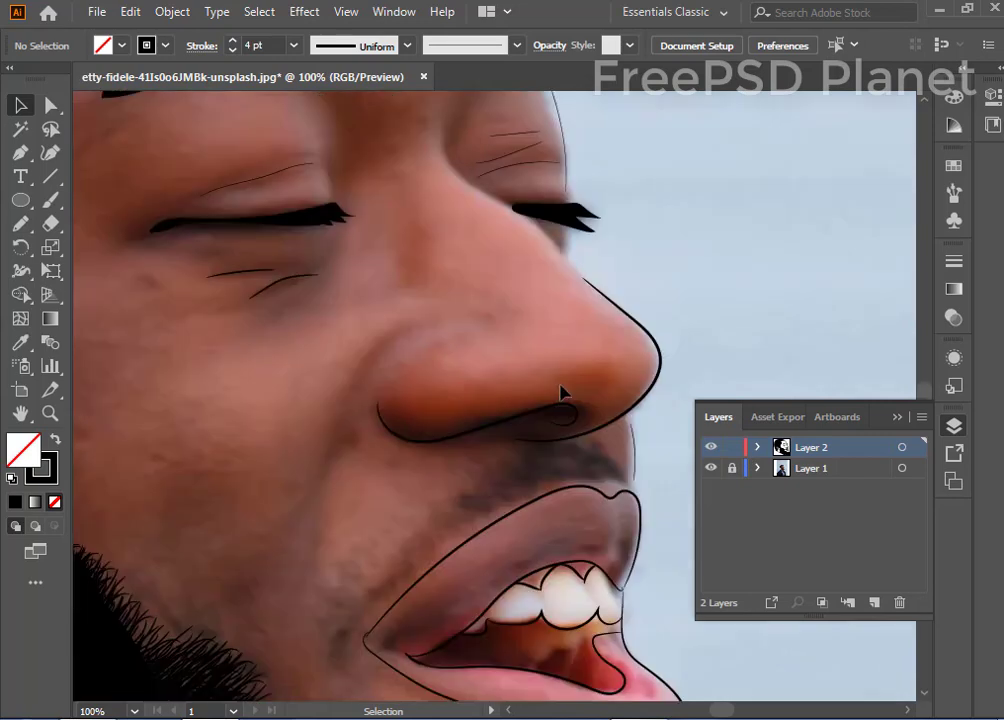
{"action": "left_click", "coordinate": [22, 224]}
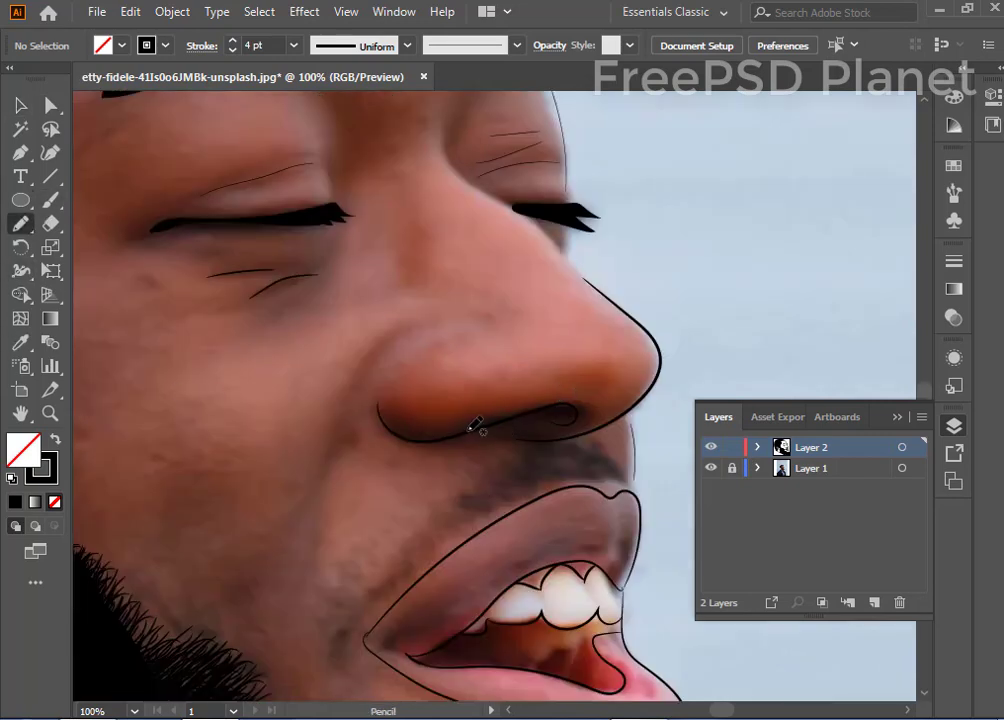
Step: Pencil a closed nostril shape under the nose tip and fill it solid black
{"action": "left_click_drag", "start_coordinate": [496, 432], "coordinate": [526, 439]}
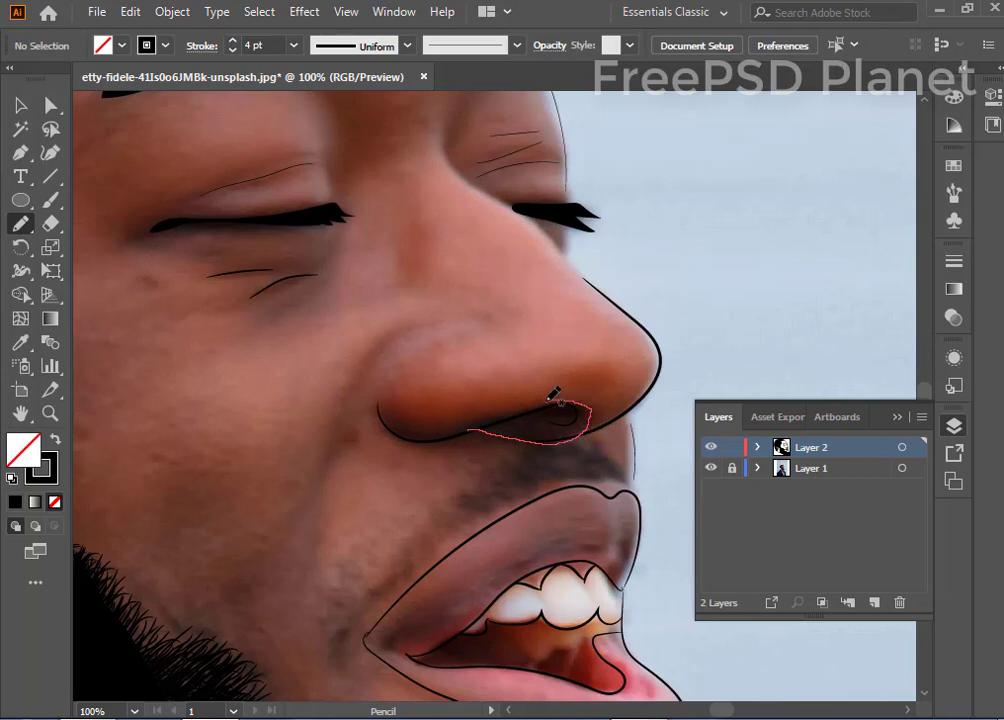
{"action": "left_click_drag", "start_coordinate": [555, 397], "coordinate": [470, 430]}
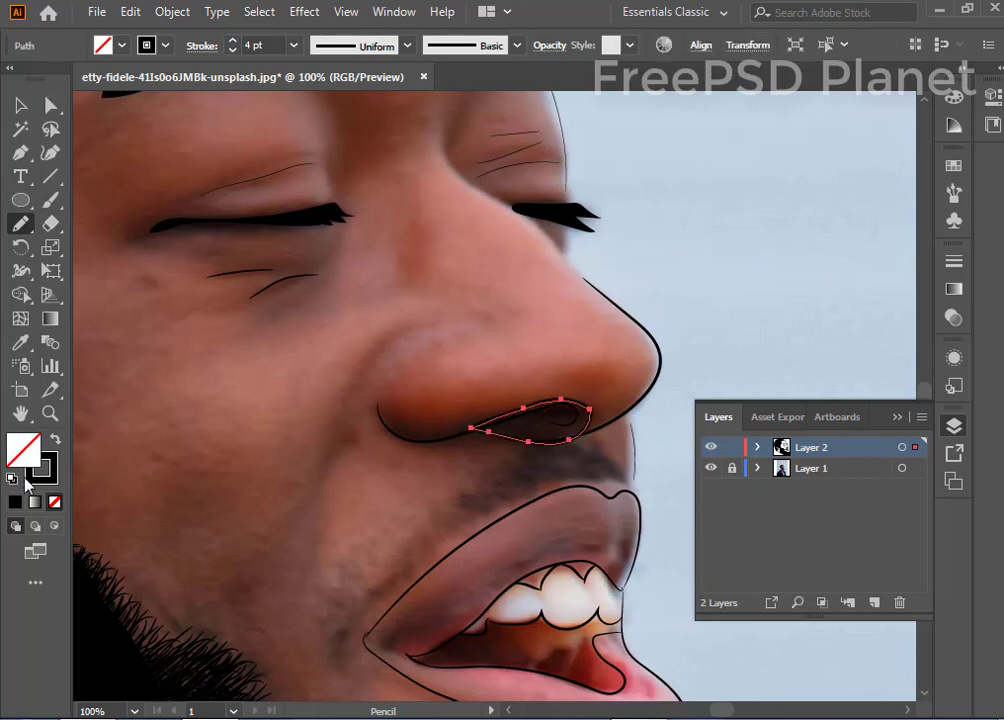
{"action": "left_click", "coordinate": [14, 501]}
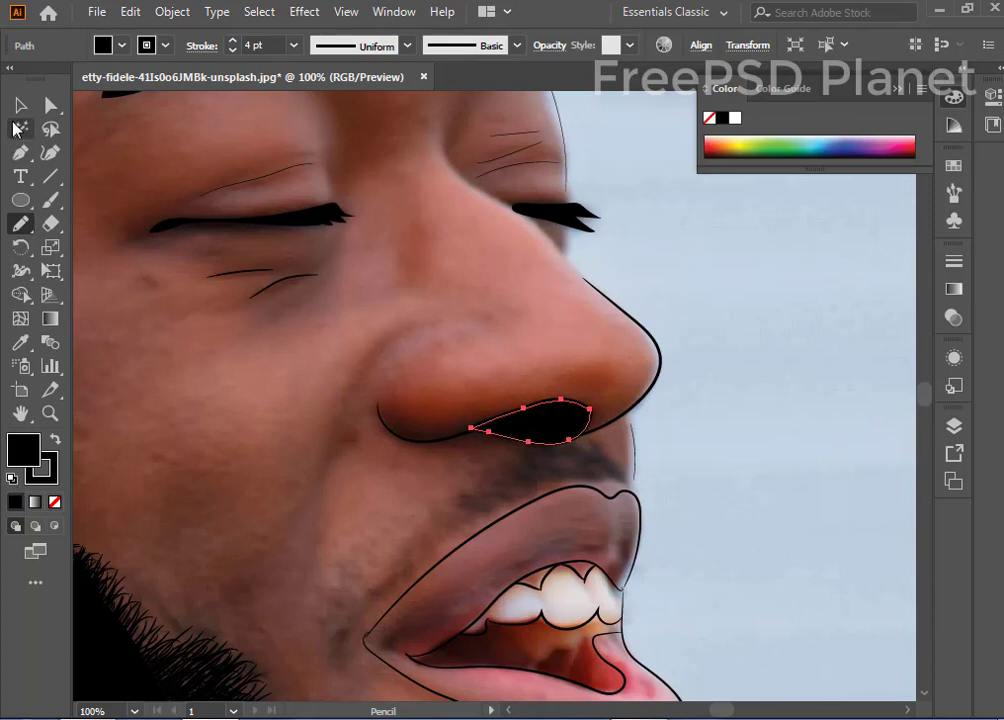
{"action": "left_click", "coordinate": [50, 104]}
{"action": "left_click", "coordinate": [750, 360]}
{"action": "left_click", "coordinate": [576, 427]}
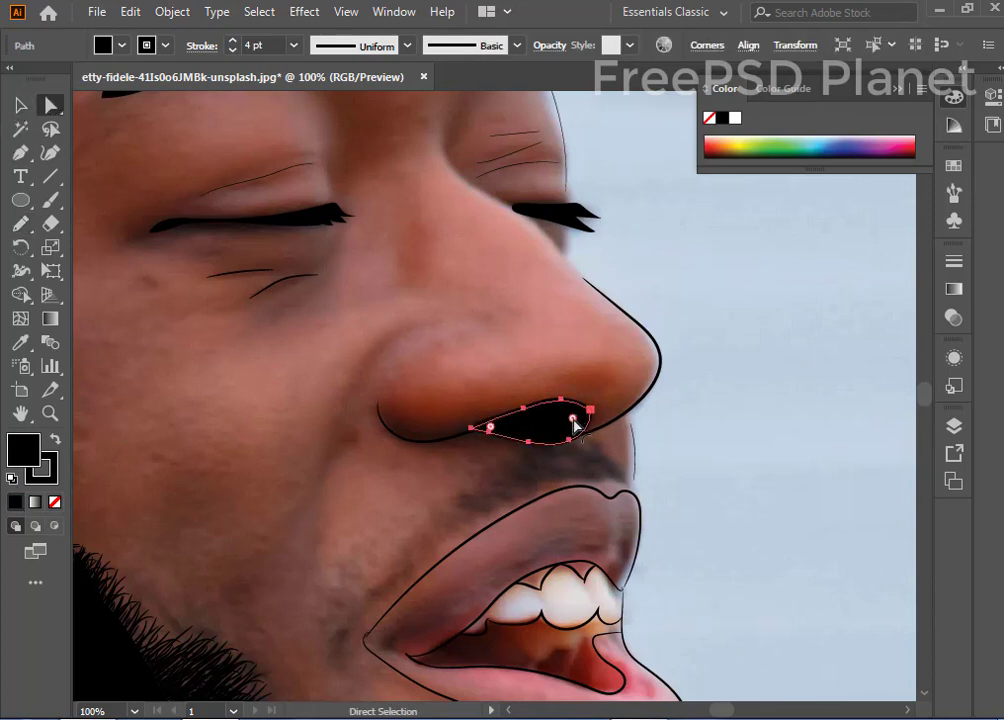
{"action": "mouse_move", "coordinate": [489, 427]}
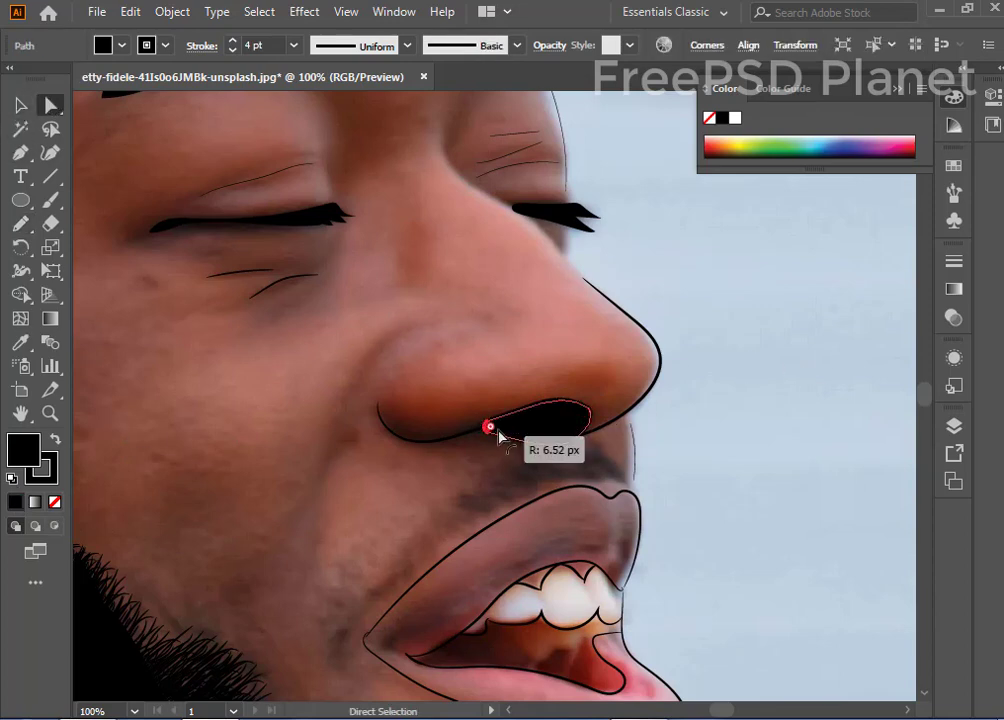
{"action": "left_click", "coordinate": [802, 440]}
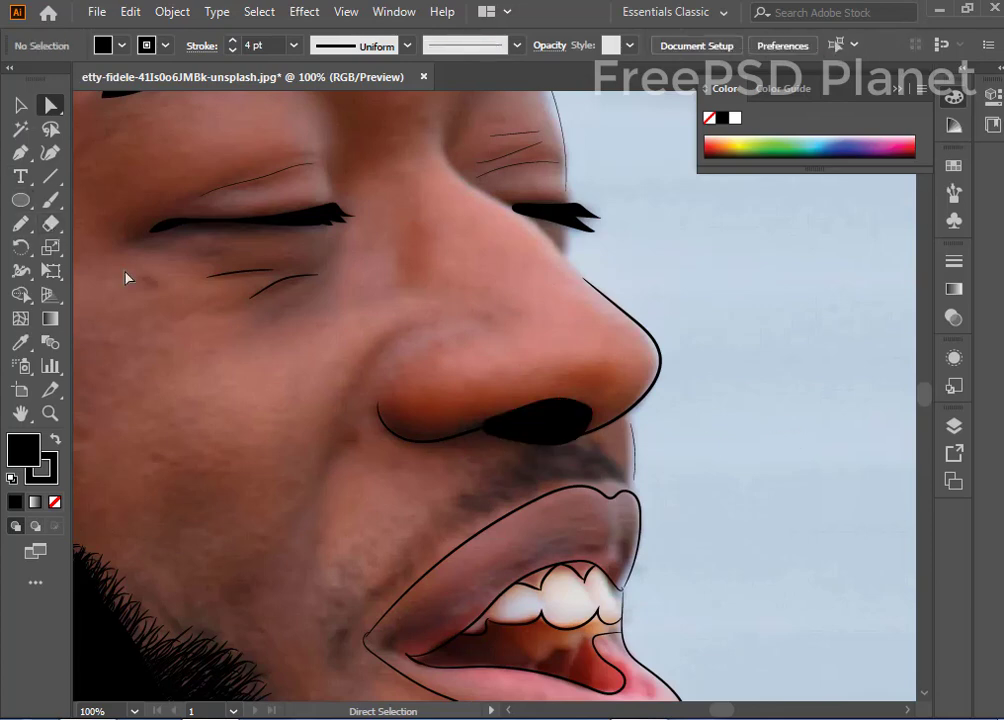
{"action": "left_click", "coordinate": [22, 224]}
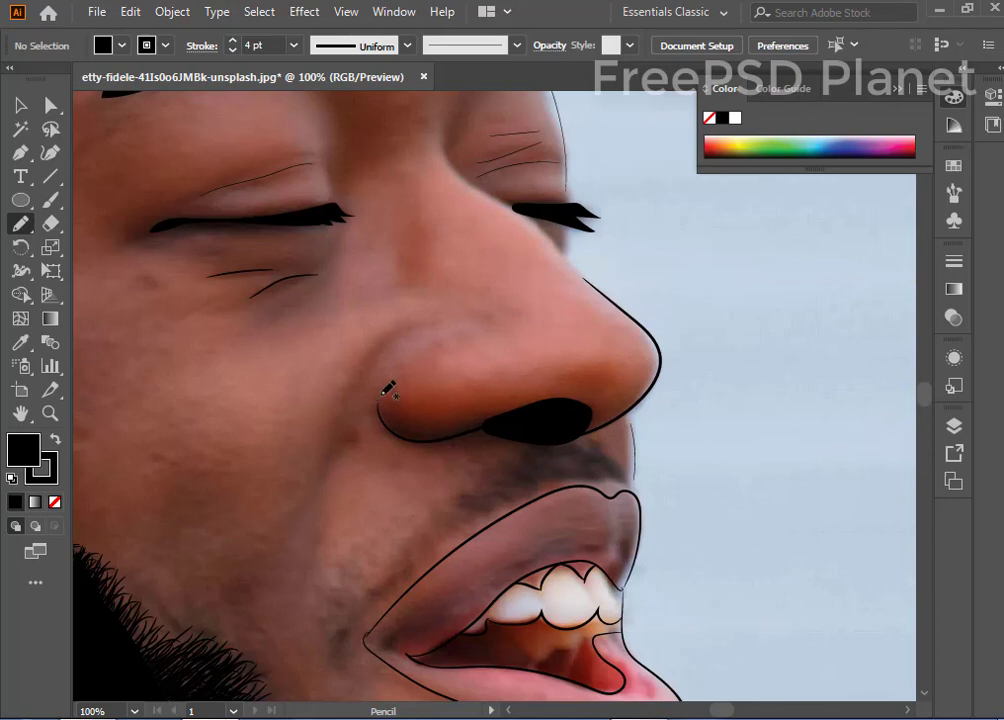
Step: At 150% zoom, pencil-draw a pointed accent along the nostril wing's left edge
{"action": "key", "text": "ctrl+minus"}
{"action": "key", "text": "ctrl+minus"}
{"action": "key", "text": "ctrl+plus"}
{"action": "key", "text": "ctrl+plus"}
{"action": "key", "text": "ctrl+plus"}
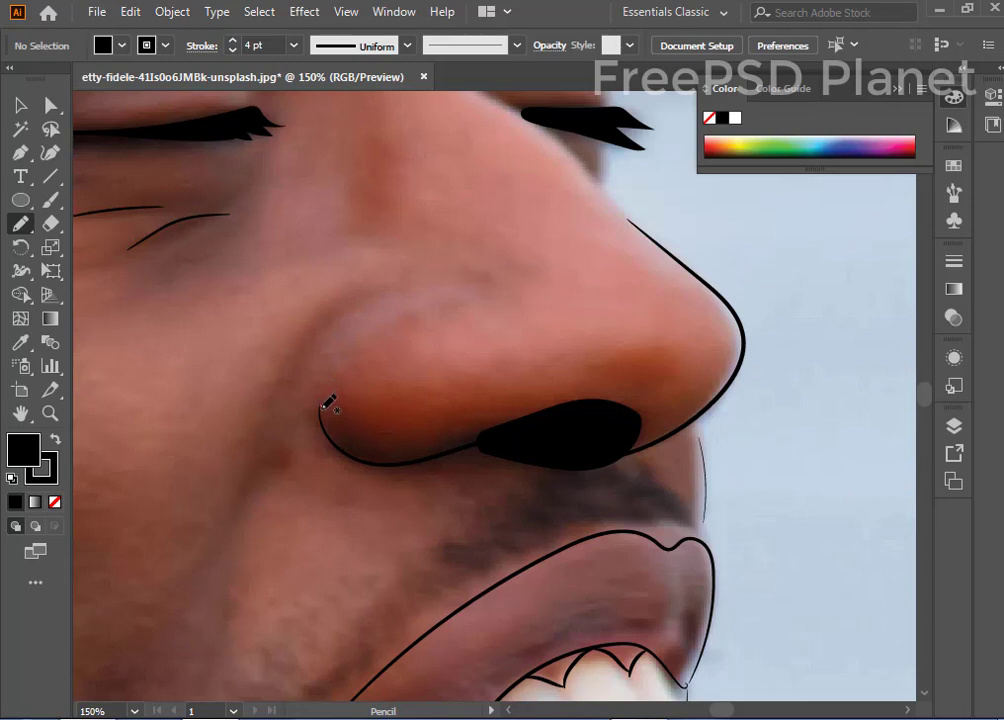
{"action": "left_click_drag", "start_coordinate": [321, 406], "coordinate": [350, 466]}
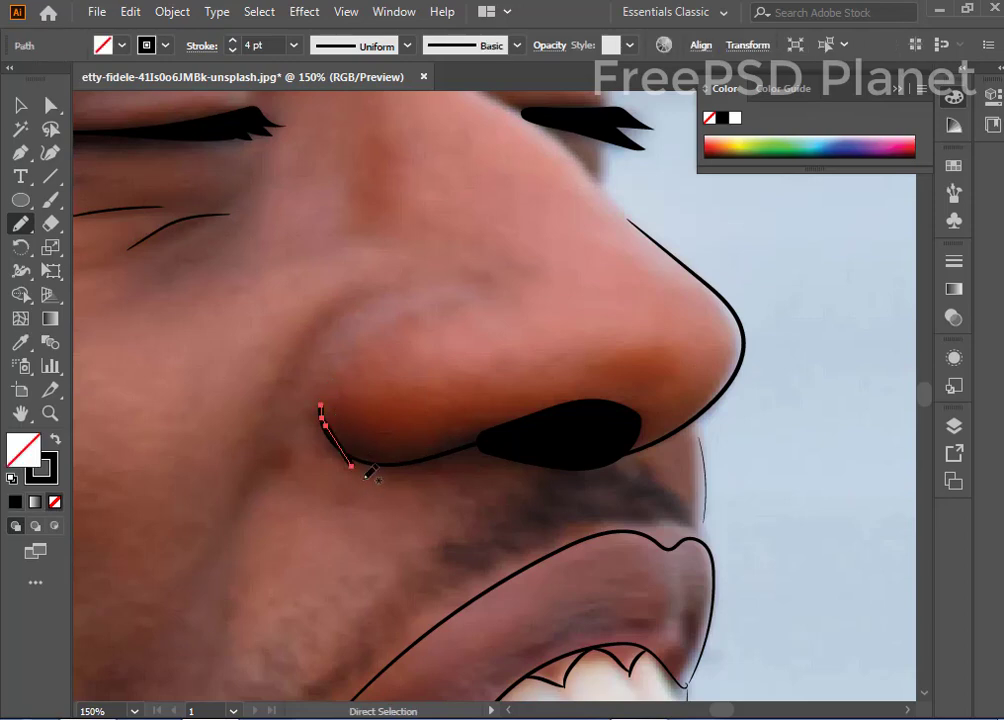
{"action": "key", "text": "ctrl+shift+a"}
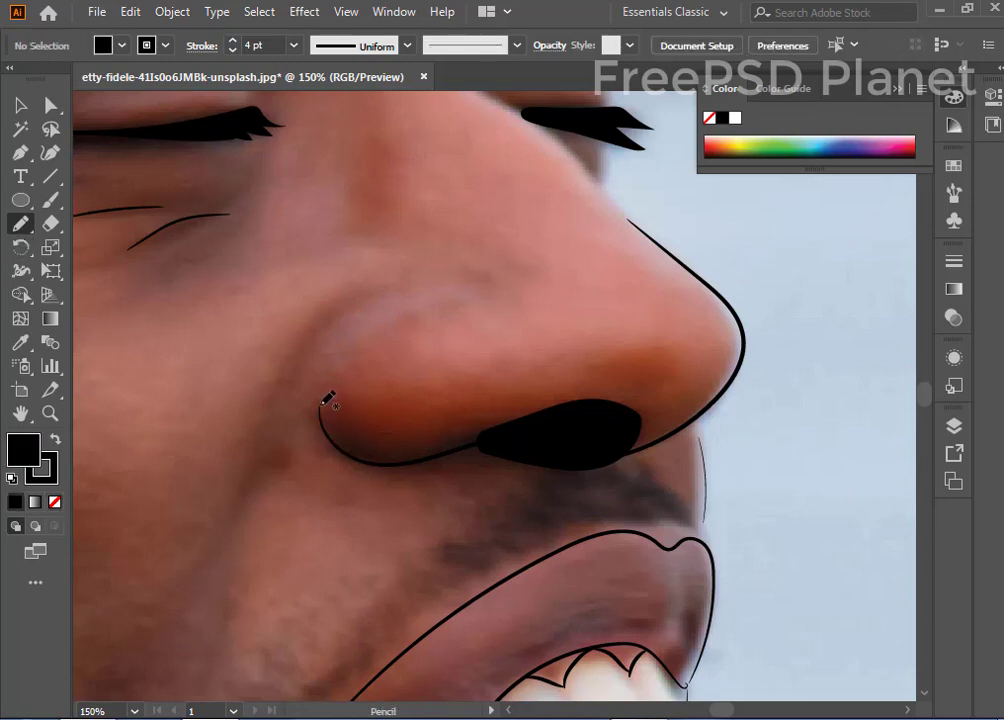
{"action": "left_click_drag", "start_coordinate": [322, 409], "coordinate": [349, 470]}
{"action": "key", "text": "ctrl+shift+a"}
{"action": "mouse_move", "coordinate": [321, 406]}
{"action": "left_mouse_down"}
{"action": "mouse_move", "coordinate": [345, 452]}
{"action": "mouse_move", "coordinate": [301, 420]}
{"action": "mouse_move", "coordinate": [340, 354]}
{"action": "mouse_move", "coordinate": [321, 403]}
{"action": "mouse_move", "coordinate": [343, 453]}
{"action": "left_mouse_up"}
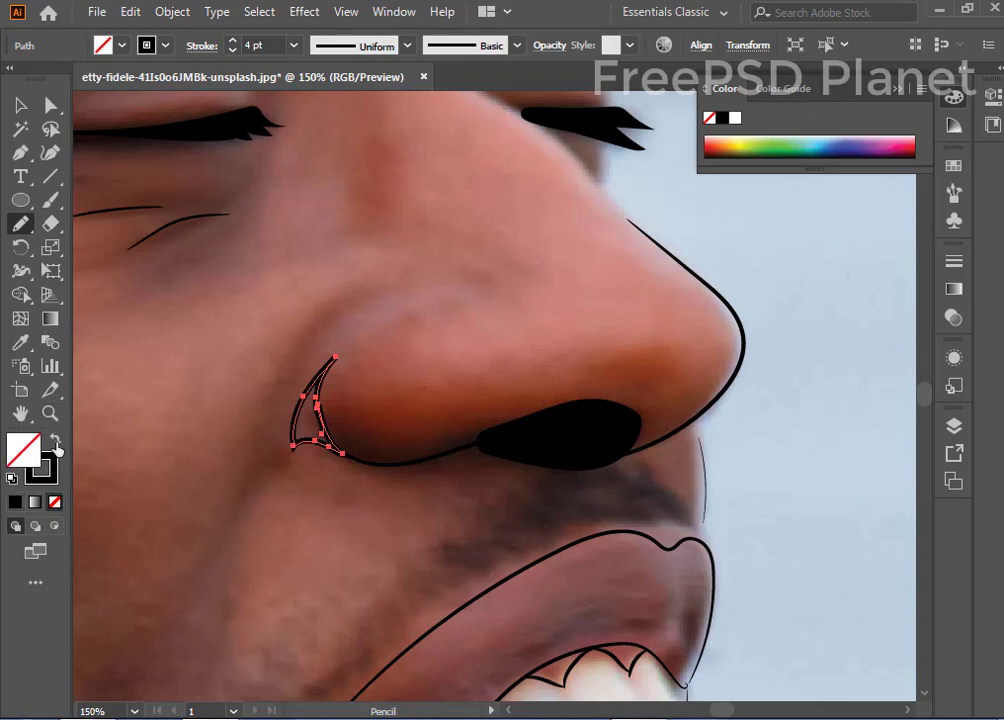
Step: Fill the accent solid black with no outline by swapping fill and stroke
{"action": "left_click", "coordinate": [55, 438]}
{"action": "left_click", "coordinate": [20, 104]}
{"action": "left_click", "coordinate": [249, 315]}
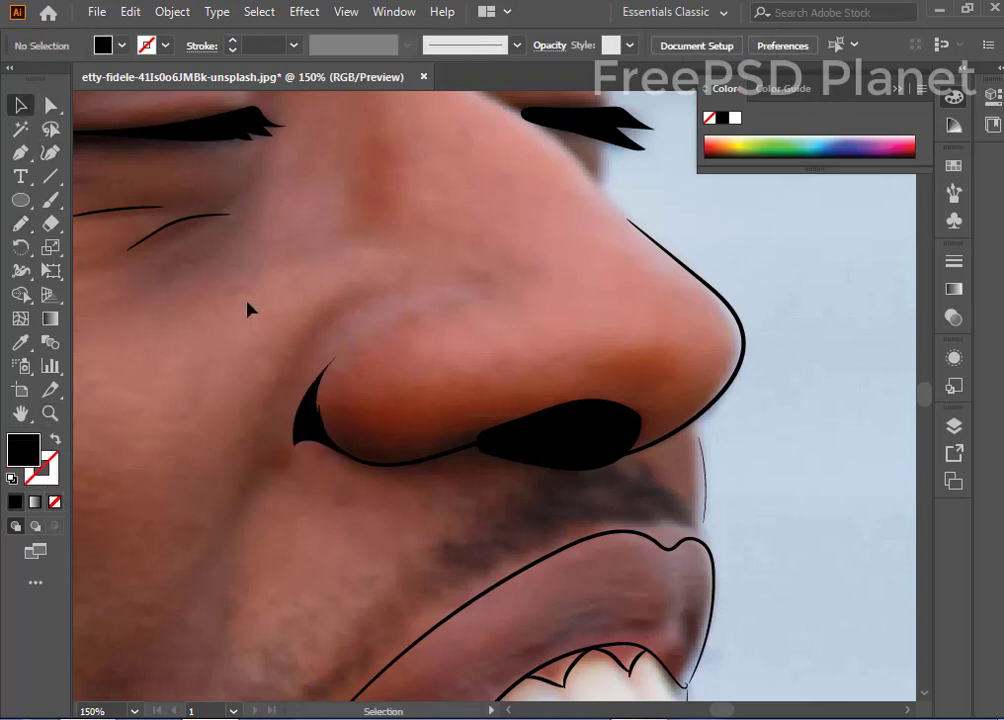
{"action": "left_click", "coordinate": [315, 428]}
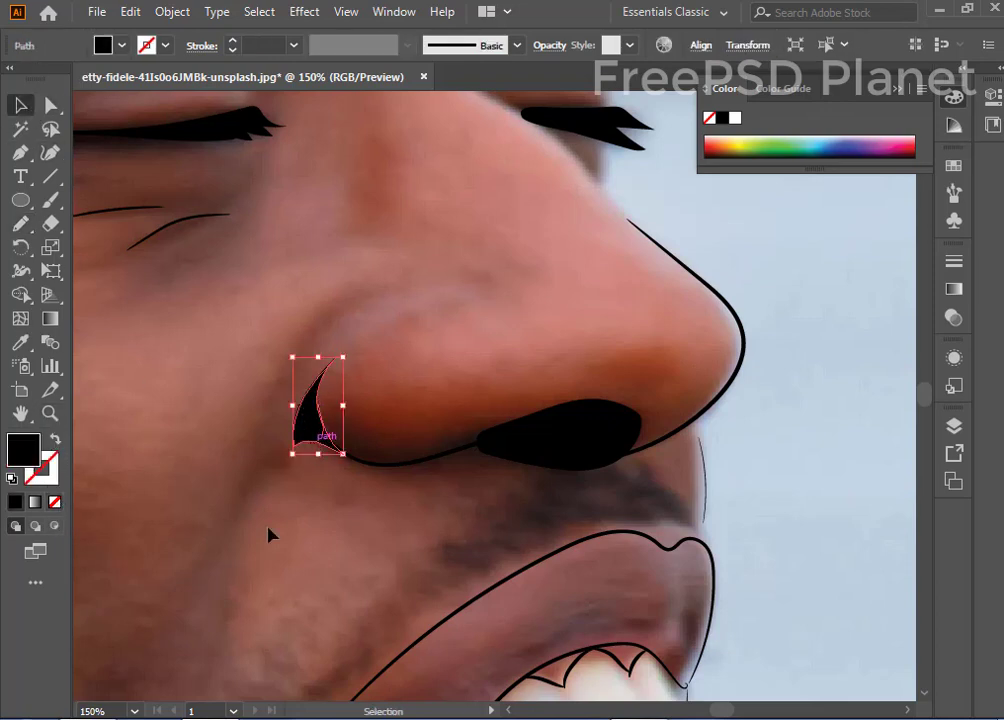
Step: Select the black spike accent beside the nostril and delete it
{"action": "right_click", "coordinate": [311, 559]}
{"action": "left_click", "coordinate": [385, 539]}
{"action": "left_click", "coordinate": [859, 584]}
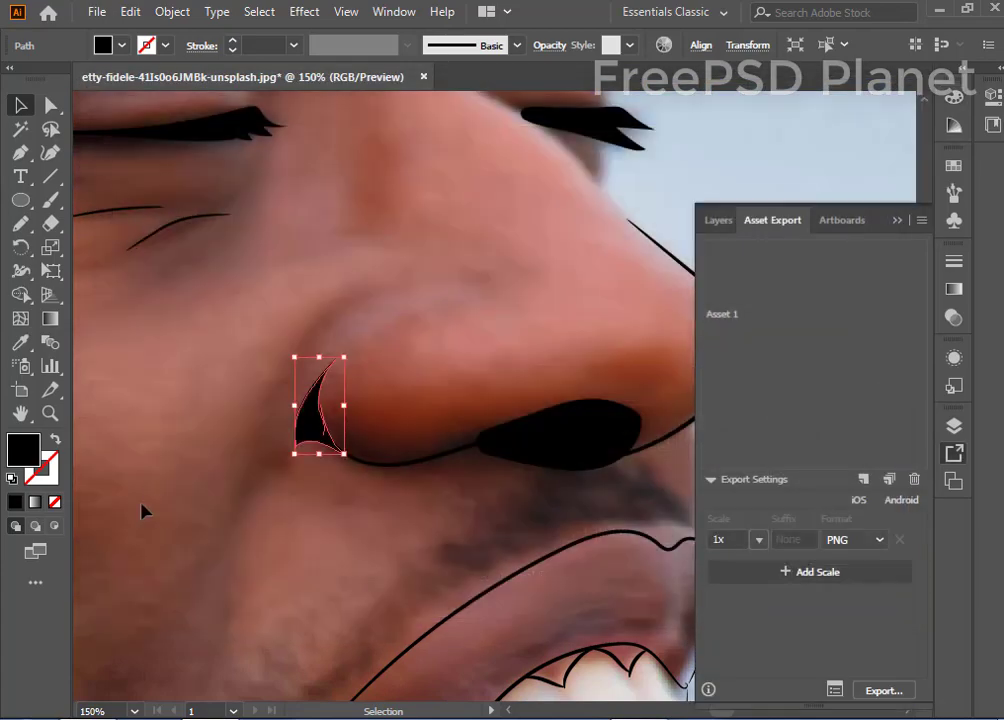
{"action": "left_click", "coordinate": [141, 510]}
{"action": "left_click", "coordinate": [325, 430]}
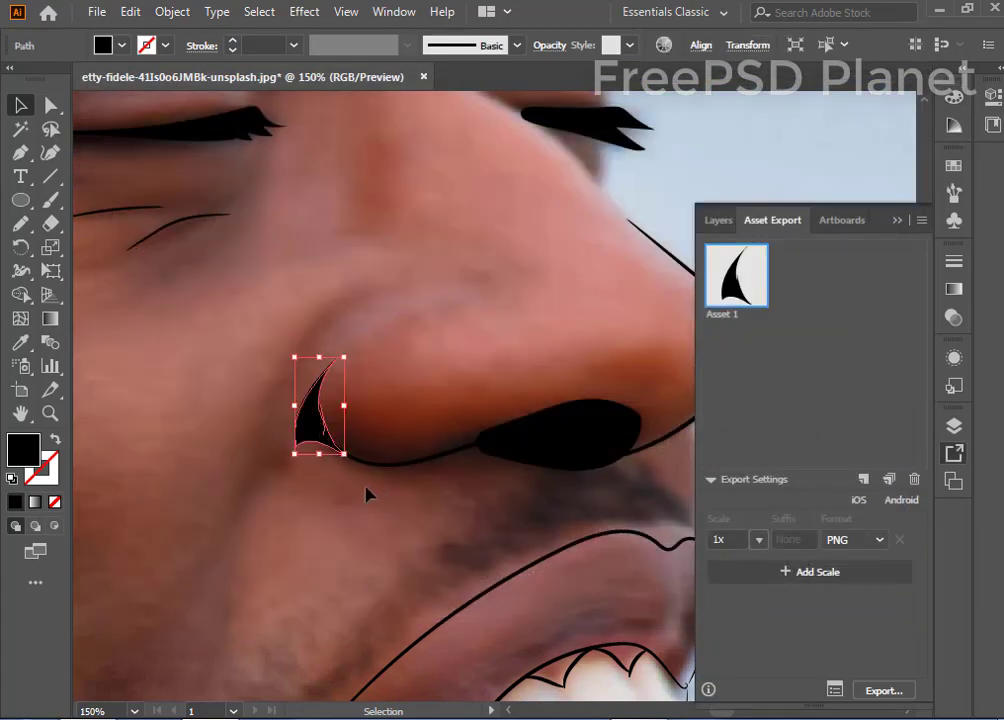
{"action": "left_click", "coordinate": [329, 532]}
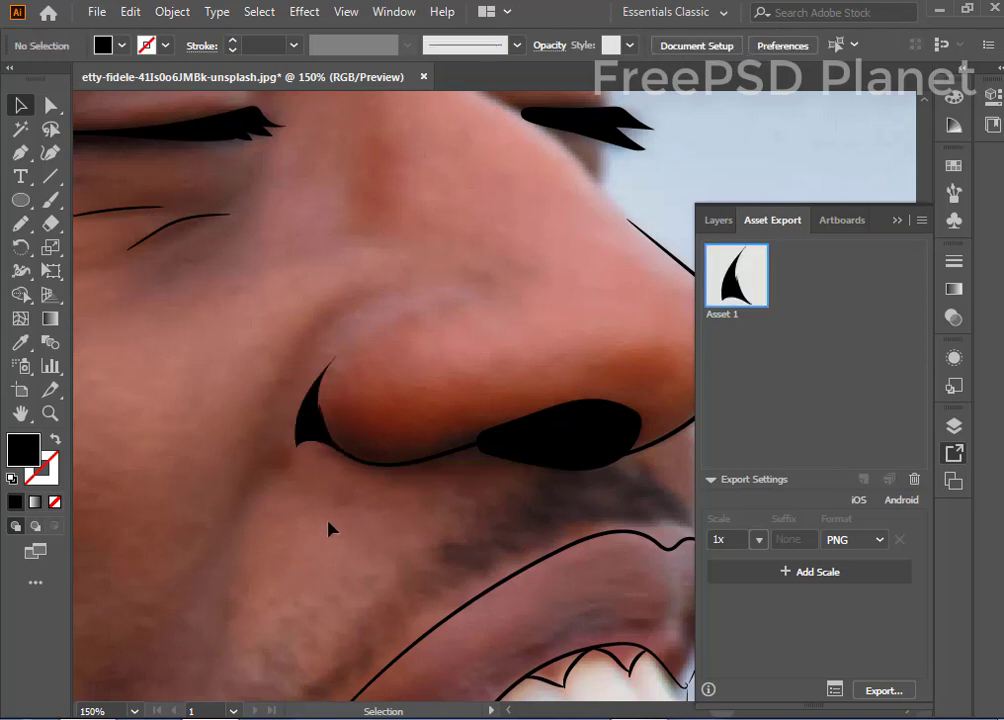
{"action": "left_click", "coordinate": [307, 432]}
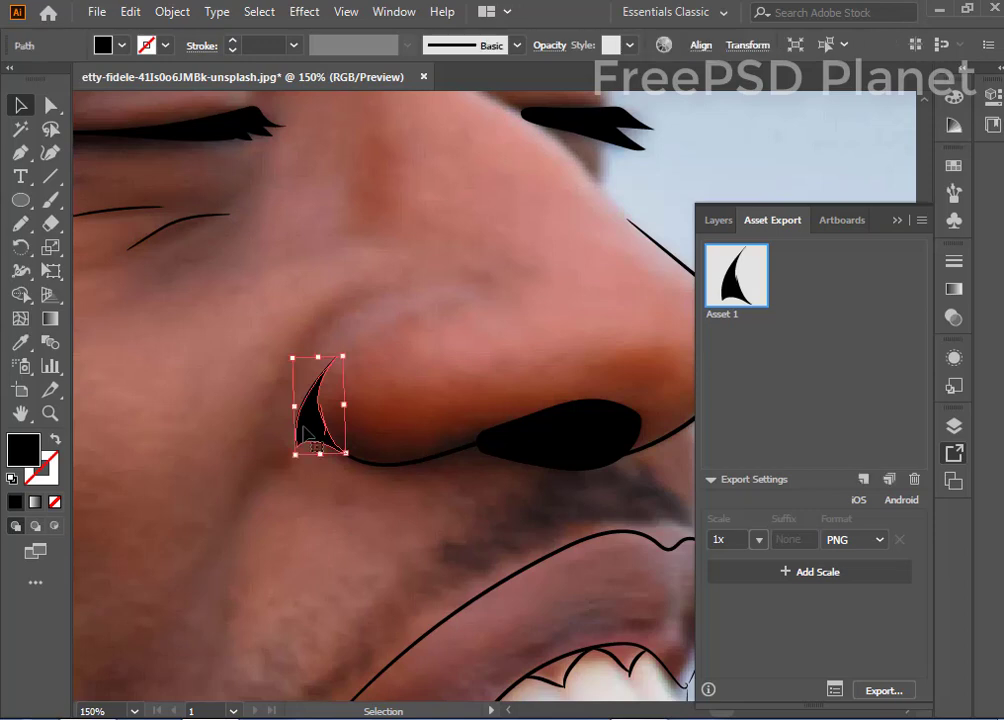
{"action": "key", "text": "Delete"}
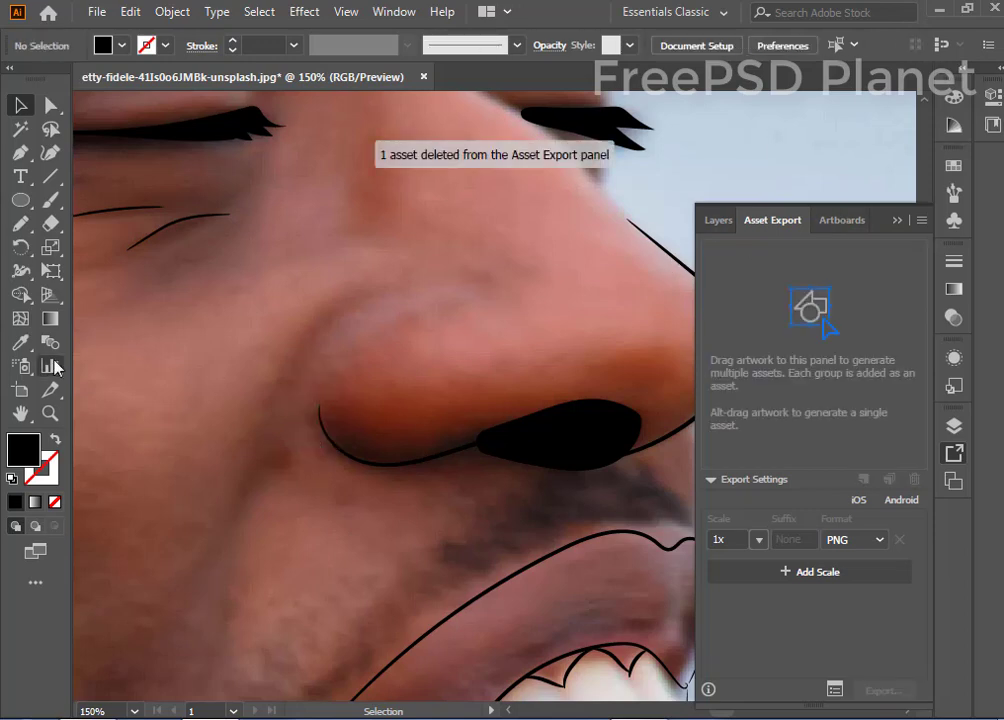
Step: Zoom out, toggle Layer 1 visibility off and on, then zoom back to 150%
{"action": "key", "text": "ctrl+minus"}
{"action": "key", "text": "ctrl+minus"}
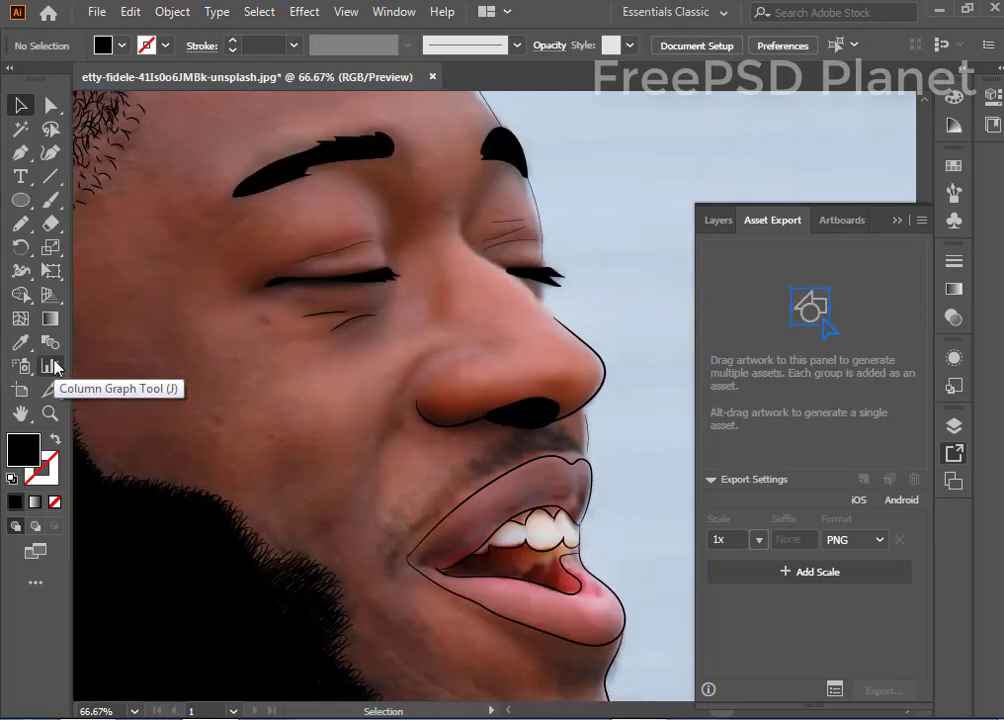
{"action": "key", "text": "ctrl+minus"}
{"action": "key", "text": "ctrl+minus"}
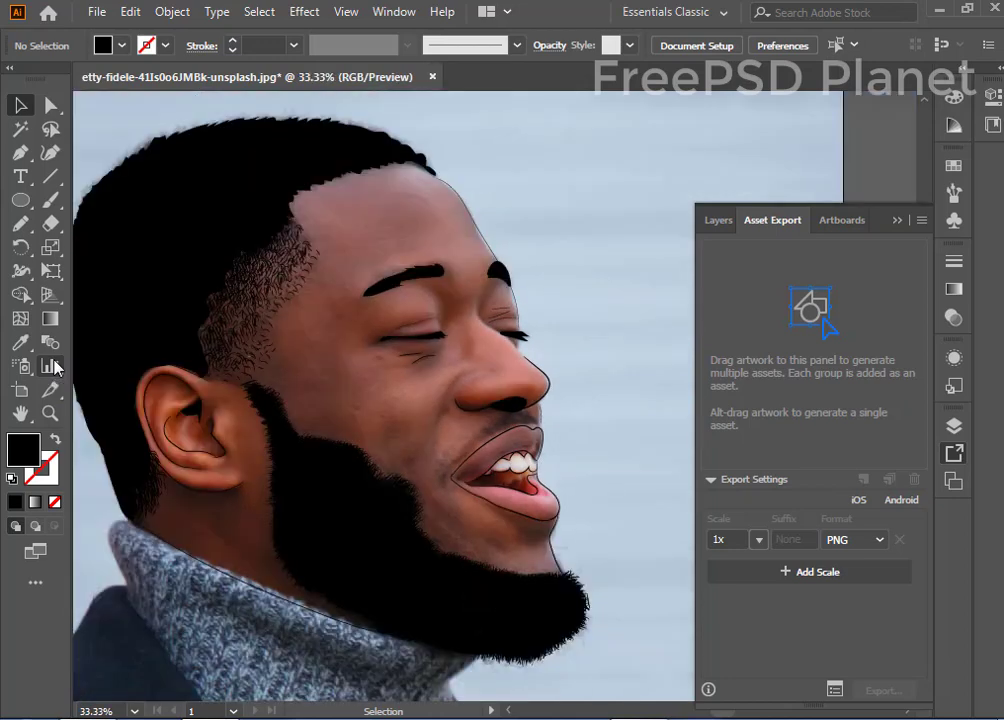
{"action": "left_click", "coordinate": [954, 426]}
{"action": "left_click", "coordinate": [712, 469]}
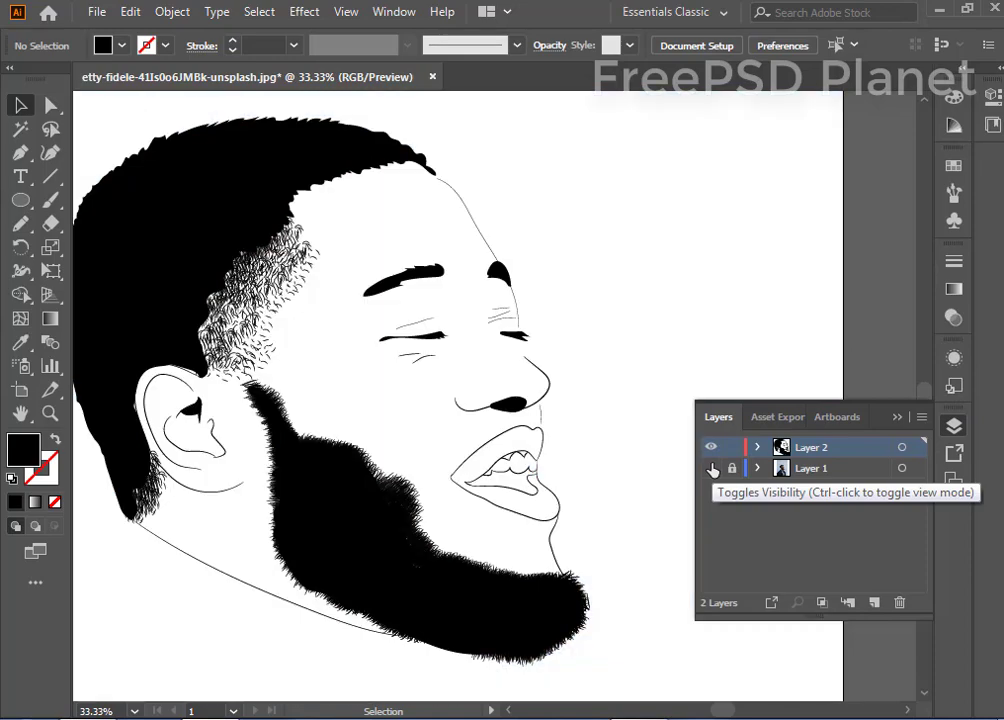
{"action": "left_click", "coordinate": [712, 469]}
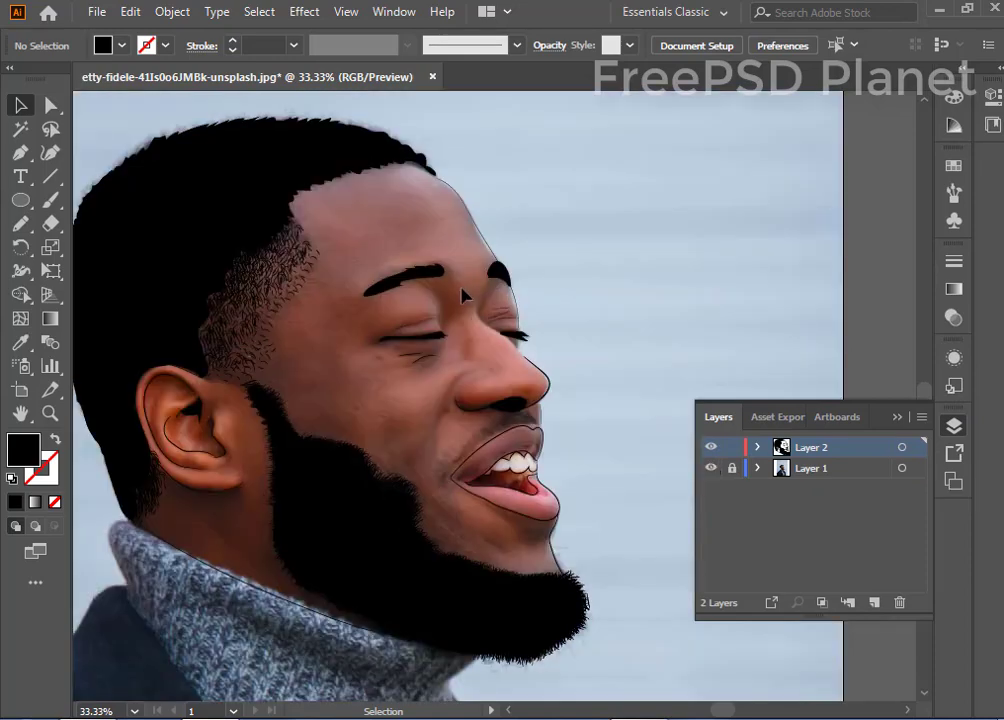
{"action": "key", "text": "ctrl+plus"}
{"action": "key", "text": "ctrl+plus"}
{"action": "key", "text": "ctrl+plus"}
{"action": "key", "text": "ctrl+plus"}
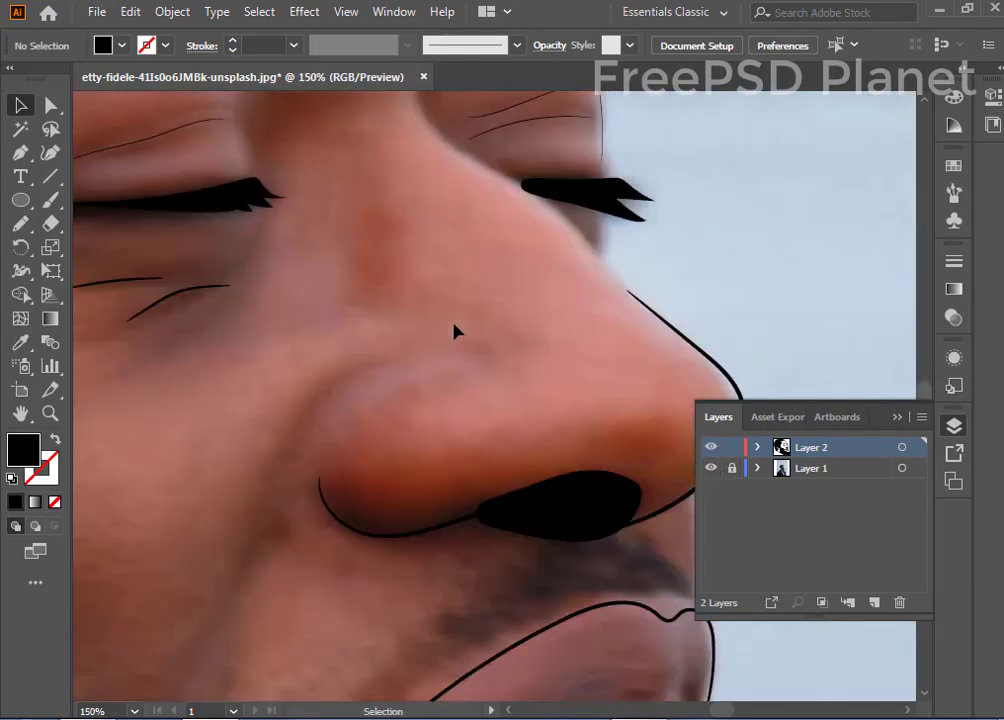
Step: With the Paintbrush, try thin and 1 pt strokes along the nose and undo them
{"action": "left_click_drag", "start_coordinate": [454, 330], "coordinate": [293, 278]}
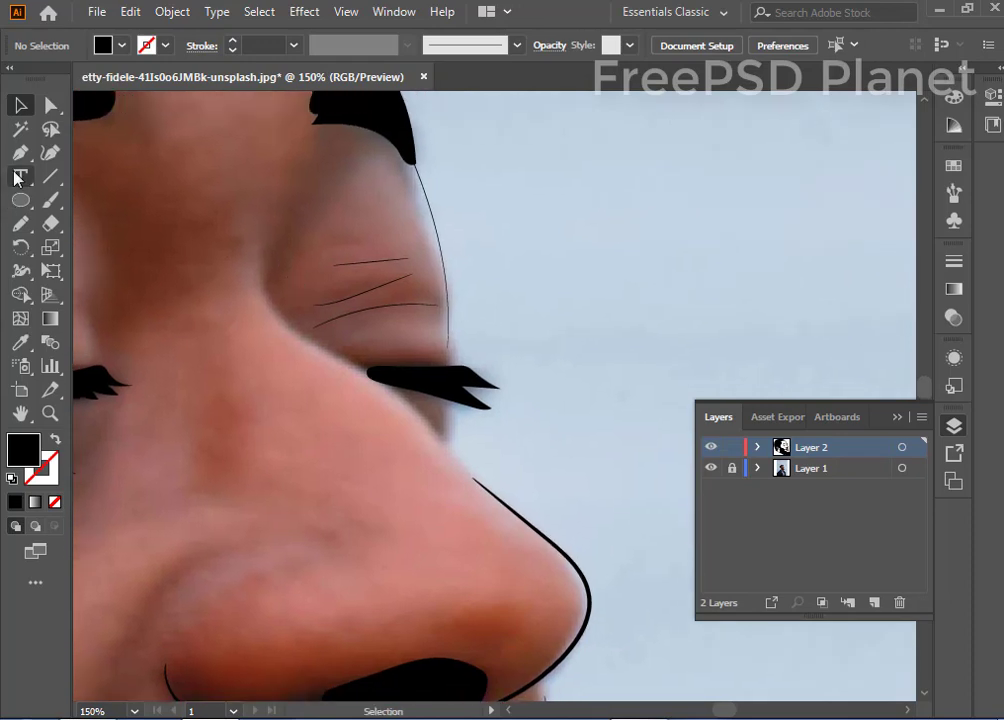
{"action": "left_click", "coordinate": [50, 199]}
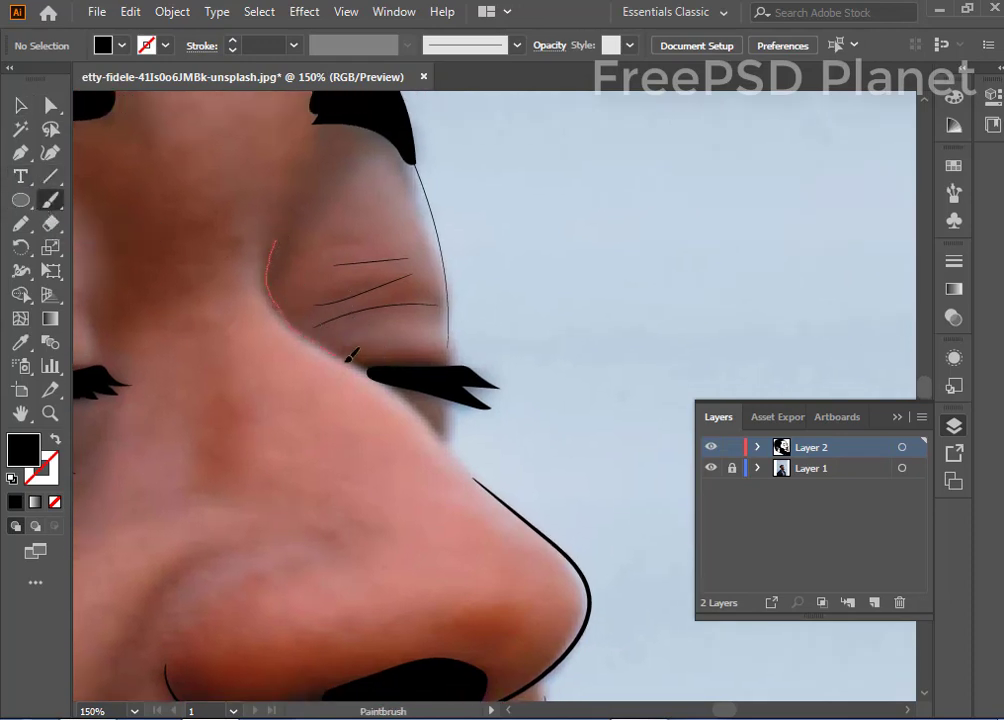
{"action": "left_click_drag", "start_coordinate": [405, 398], "coordinate": [480, 484]}
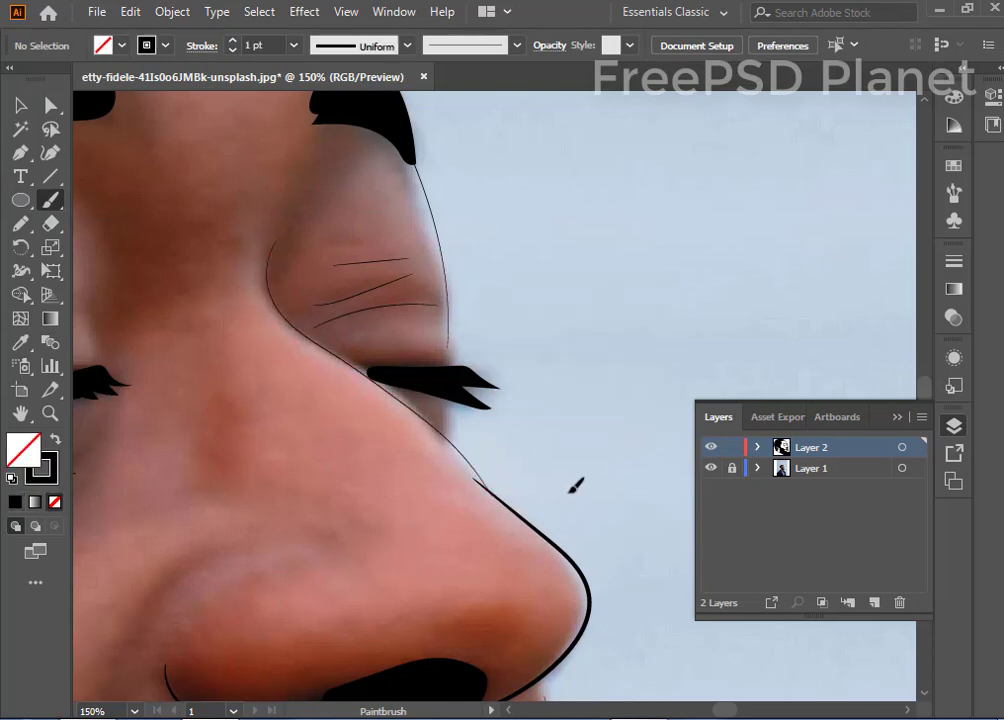
{"action": "key", "text": "ctrl+z"}
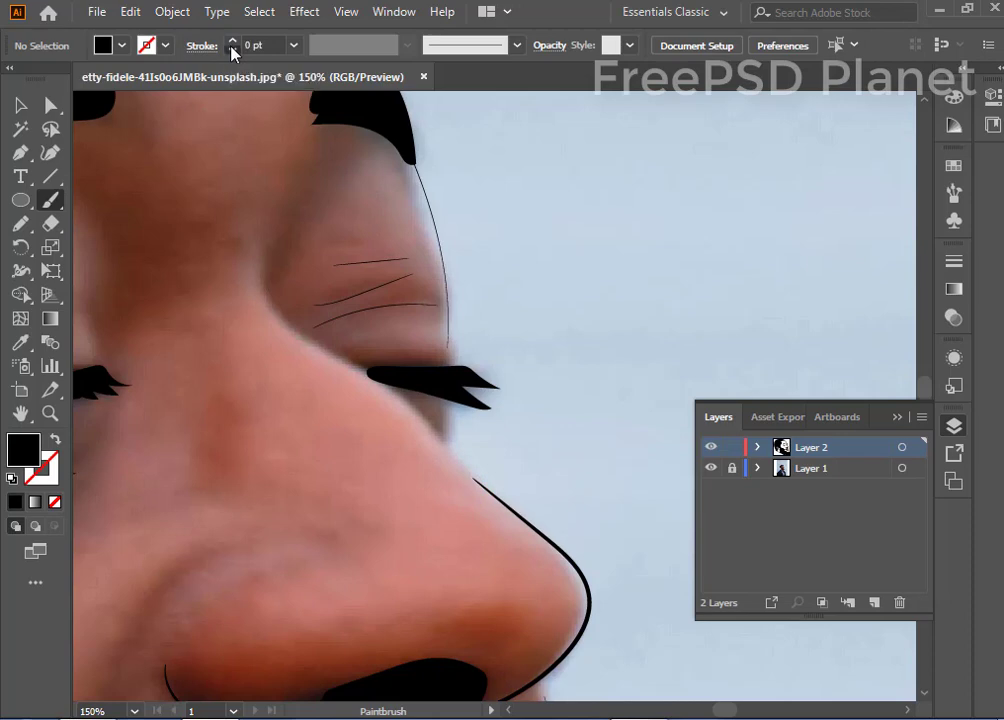
{"action": "left_click", "coordinate": [232, 41]}
{"action": "left_click", "coordinate": [232, 41]}
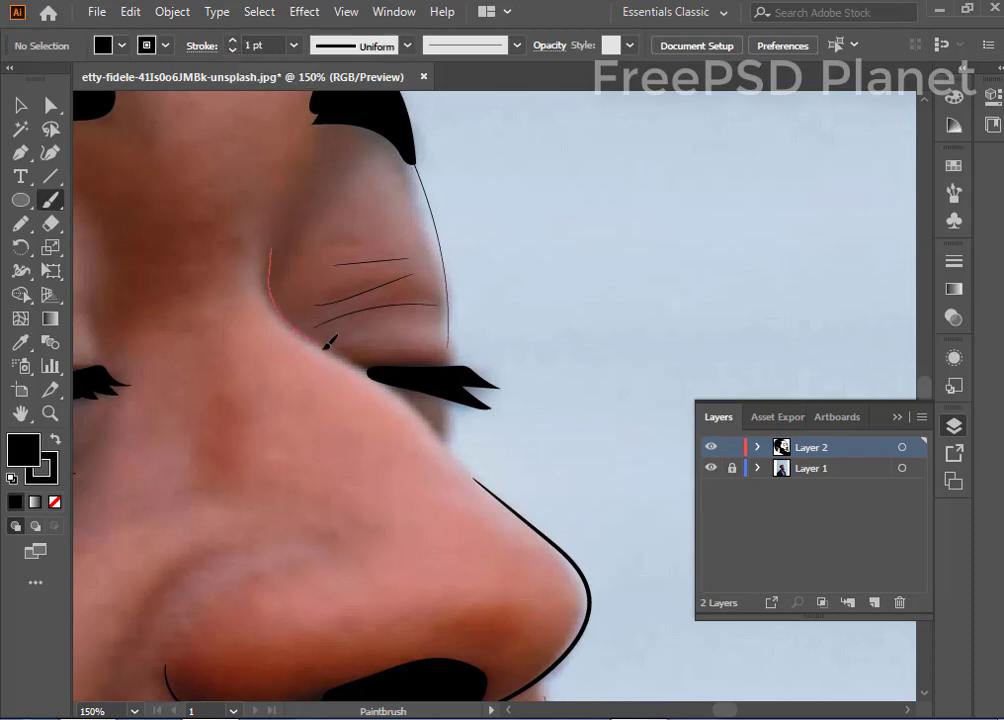
{"action": "left_click_drag", "start_coordinate": [395, 393], "coordinate": [396, 397]}
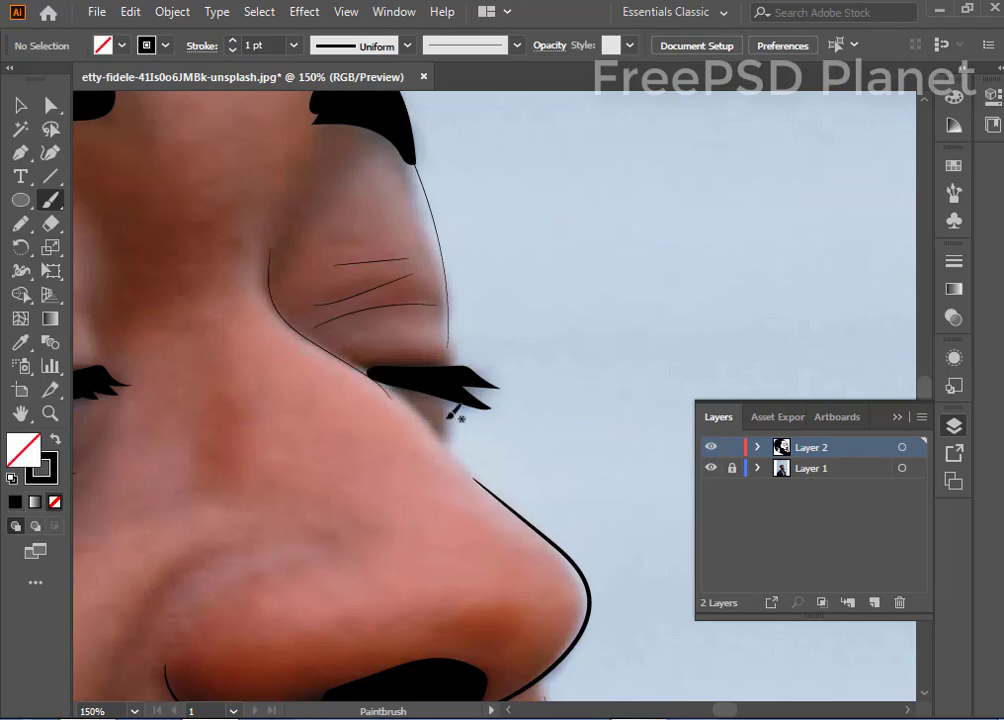
{"action": "key", "text": "ctrl+z"}
Step: Test 3 pt and 5 pt nose-side strokes, undo them, and settle on a 7 pt brush weight
{"action": "left_click", "coordinate": [232, 50]}
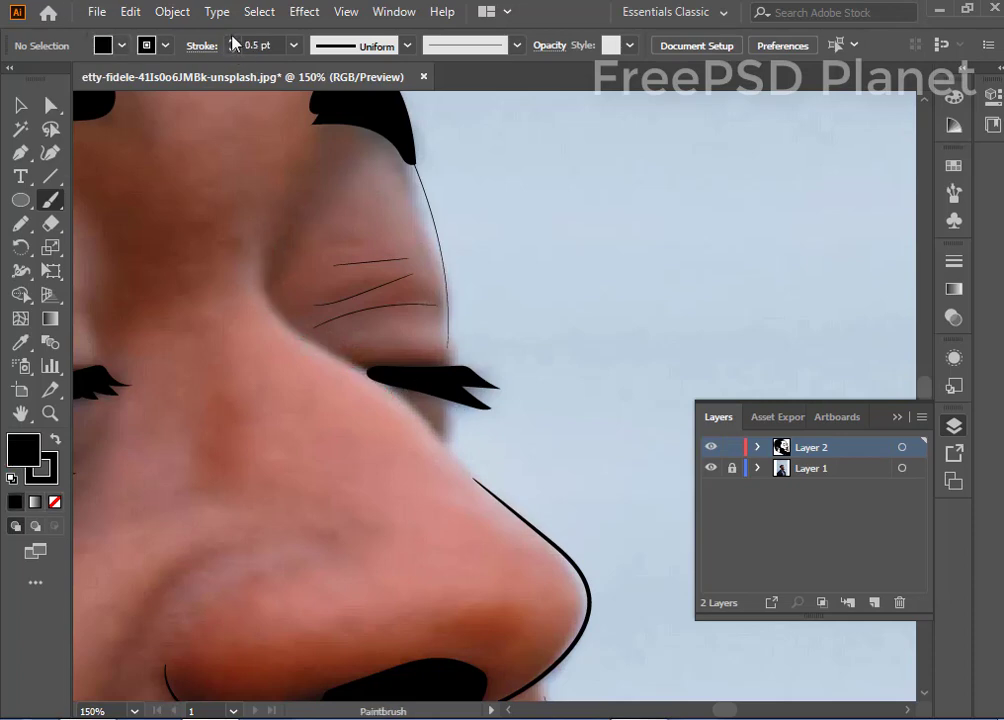
{"action": "left_click", "coordinate": [232, 41]}
{"action": "left_click", "coordinate": [232, 41]}
{"action": "mouse_move", "coordinate": [481, 483]}
{"action": "left_mouse_down"}
{"action": "mouse_move", "coordinate": [425, 421]}
{"action": "mouse_move", "coordinate": [340, 364]}
{"action": "left_mouse_up"}
{"action": "left_click_drag", "start_coordinate": [265, 262], "coordinate": [277, 226]}
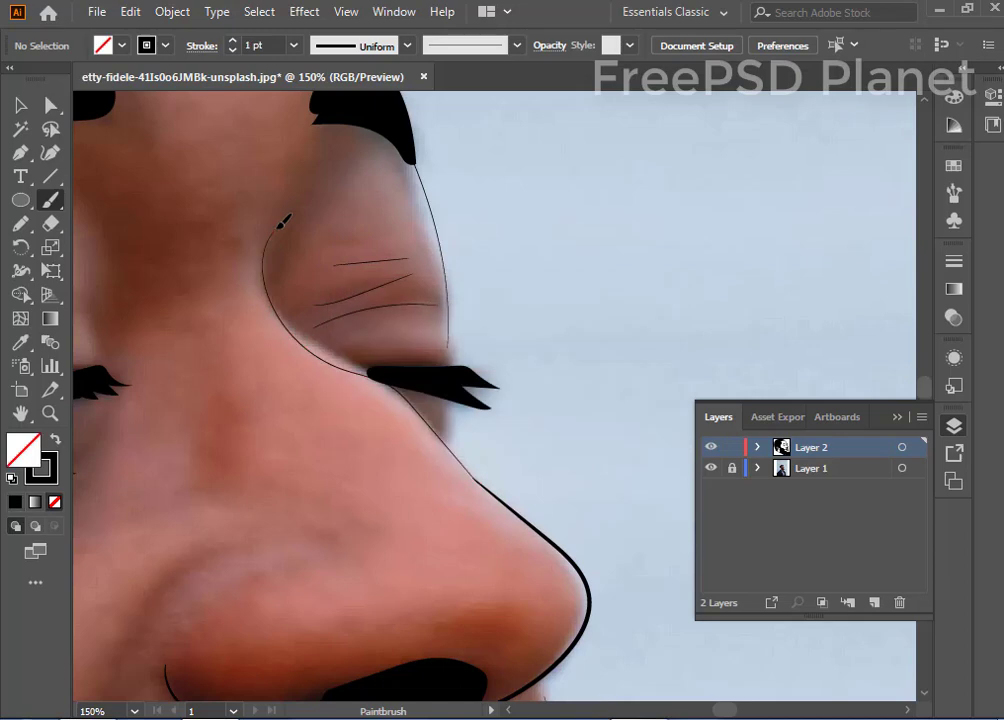
{"action": "key", "text": "ctrl+z"}
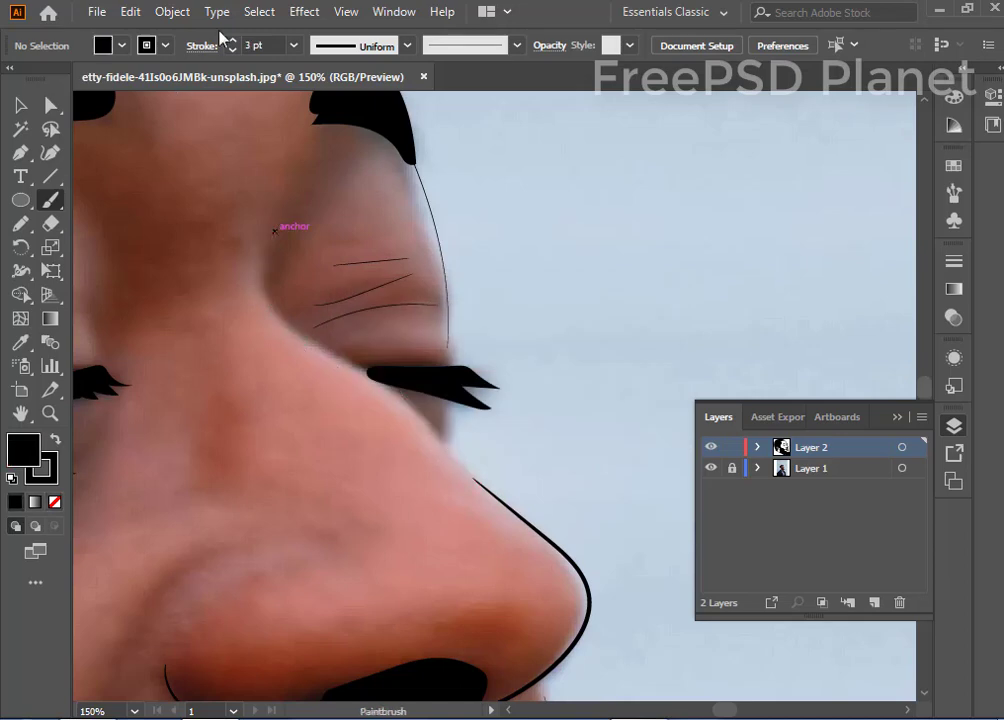
{"action": "left_click", "coordinate": [231, 41]}
{"action": "left_click", "coordinate": [231, 41]}
{"action": "left_click_drag", "start_coordinate": [352, 370], "coordinate": [448, 420]}
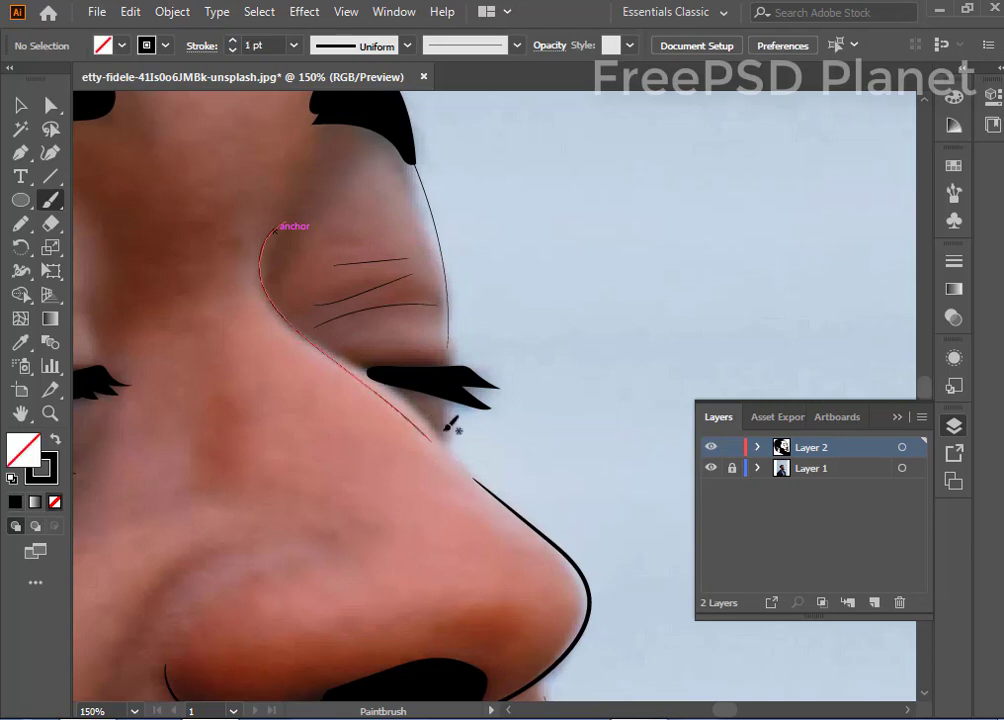
{"action": "key", "text": "ctrl+z"}
{"action": "left_click", "coordinate": [231, 41]}
{"action": "left_click", "coordinate": [231, 41]}
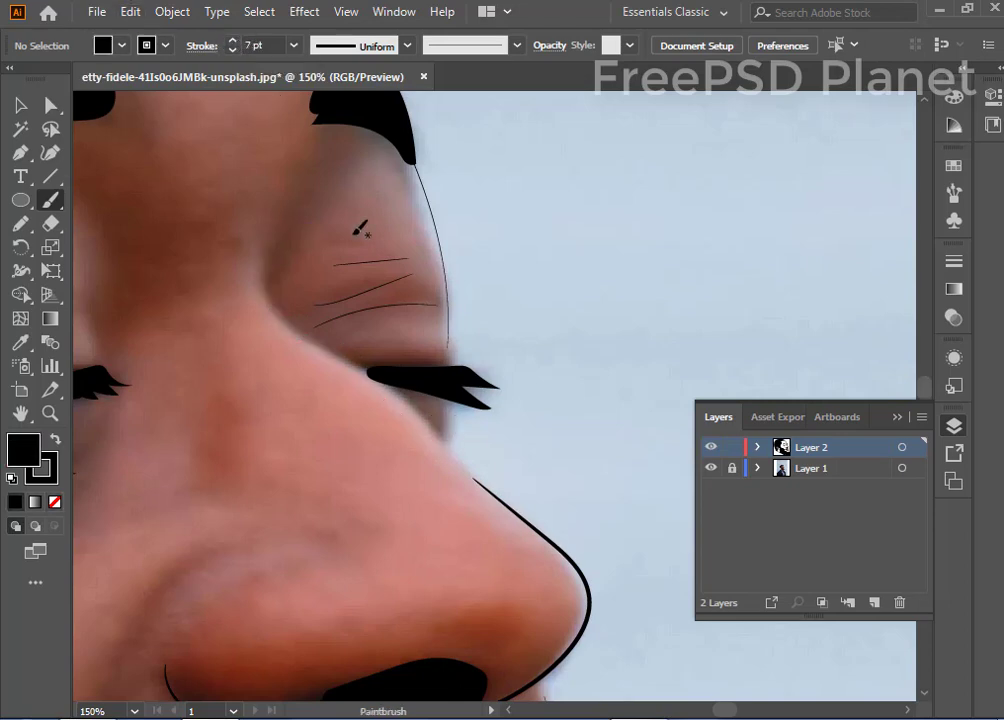
{"action": "left_click_drag", "start_coordinate": [289, 219], "coordinate": [282, 249]}
Step: Paint the nose-side line from near the eye down to the nostril
{"action": "left_click_drag", "start_coordinate": [449, 443], "coordinate": [476, 470]}
{"action": "mouse_move", "coordinate": [340, 400]}
{"action": "left_mouse_down"}
{"action": "mouse_move", "coordinate": [392, 470]}
{"action": "mouse_move", "coordinate": [390, 375]}
{"action": "mouse_move", "coordinate": [358, 328]}
{"action": "left_mouse_up"}
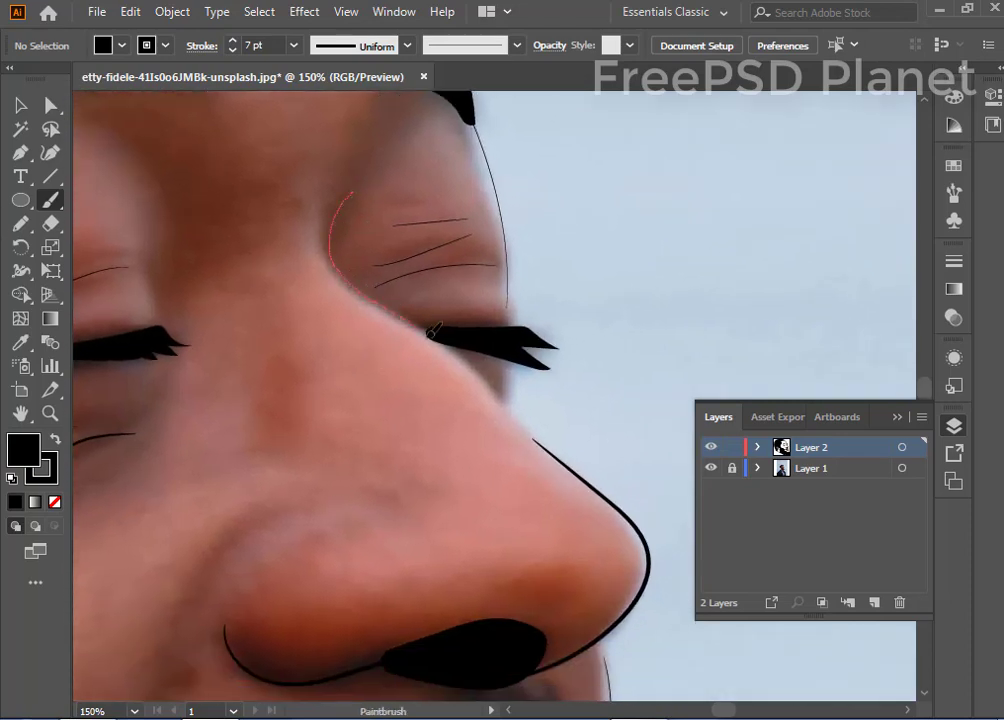
{"action": "left_click_drag", "start_coordinate": [474, 367], "coordinate": [538, 428]}
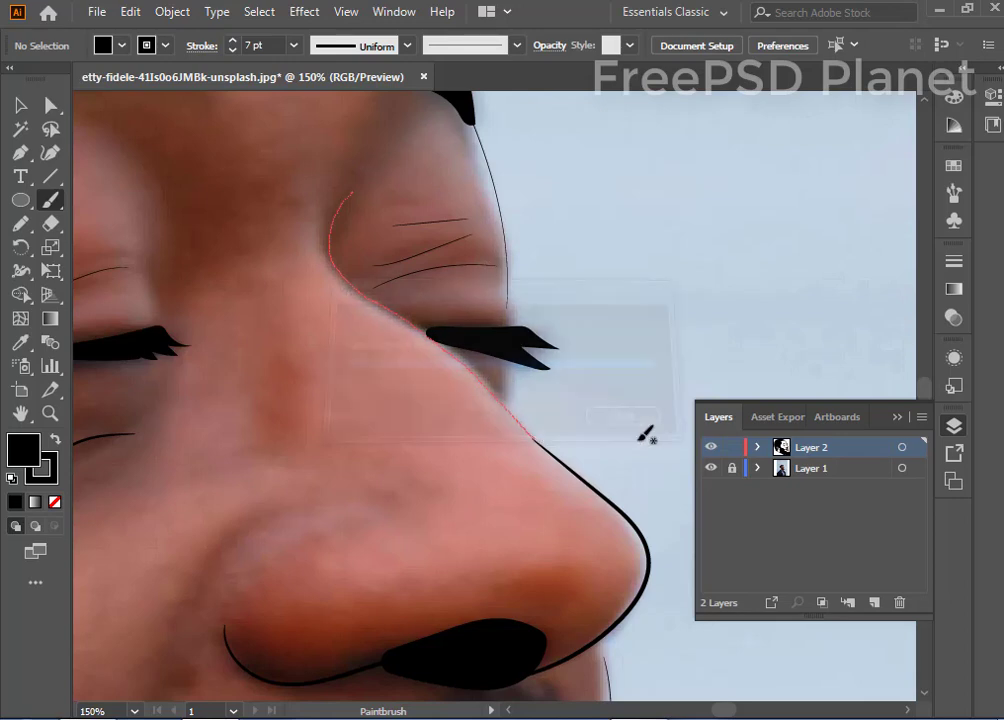
{"action": "mouse_move", "coordinate": [276, 269]}
{"action": "left_mouse_down"}
{"action": "mouse_move", "coordinate": [258, 381]}
{"action": "mouse_move", "coordinate": [338, 244]}
{"action": "left_mouse_up"}
{"action": "left_click_drag", "start_coordinate": [379, 341], "coordinate": [305, 217]}
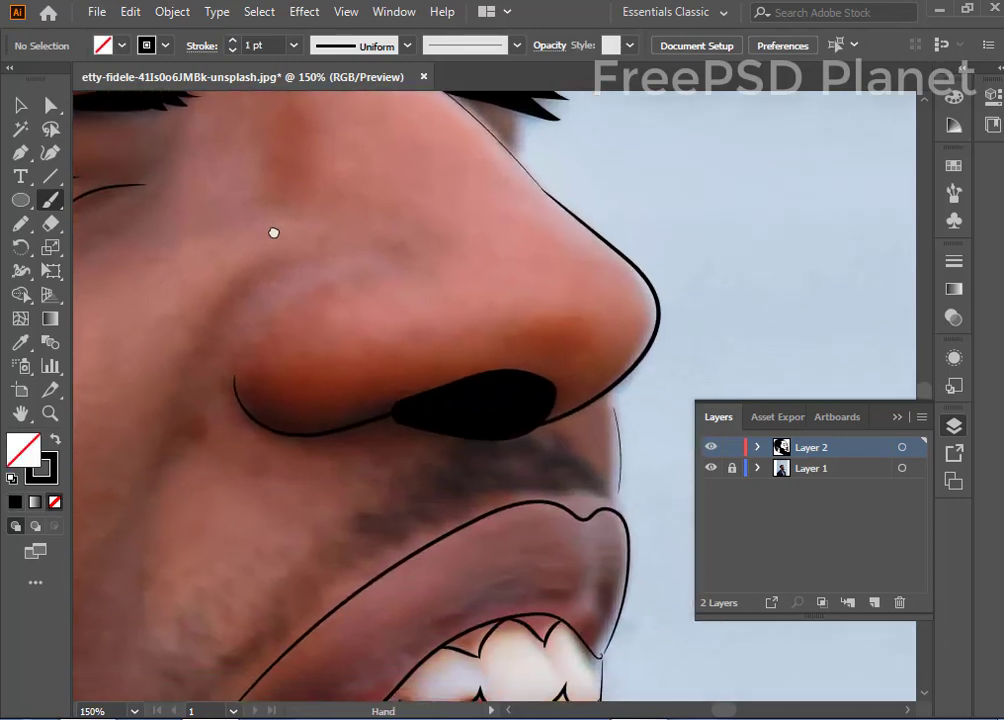
{"action": "left_click_drag", "start_coordinate": [318, 325], "coordinate": [249, 227]}
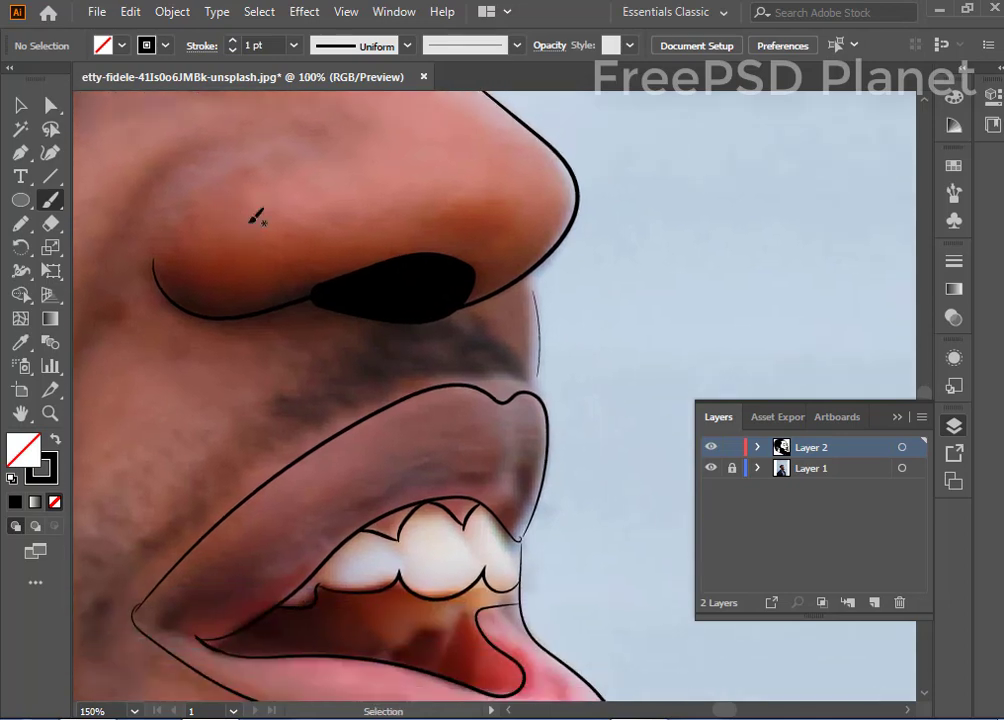
Step: Zoom out, brush a stroke over the top of the hair, and return to Selection
{"action": "key", "text": "ctrl+minus"}
{"action": "key", "text": "ctrl+minus"}
{"action": "key", "text": "ctrl+minus"}
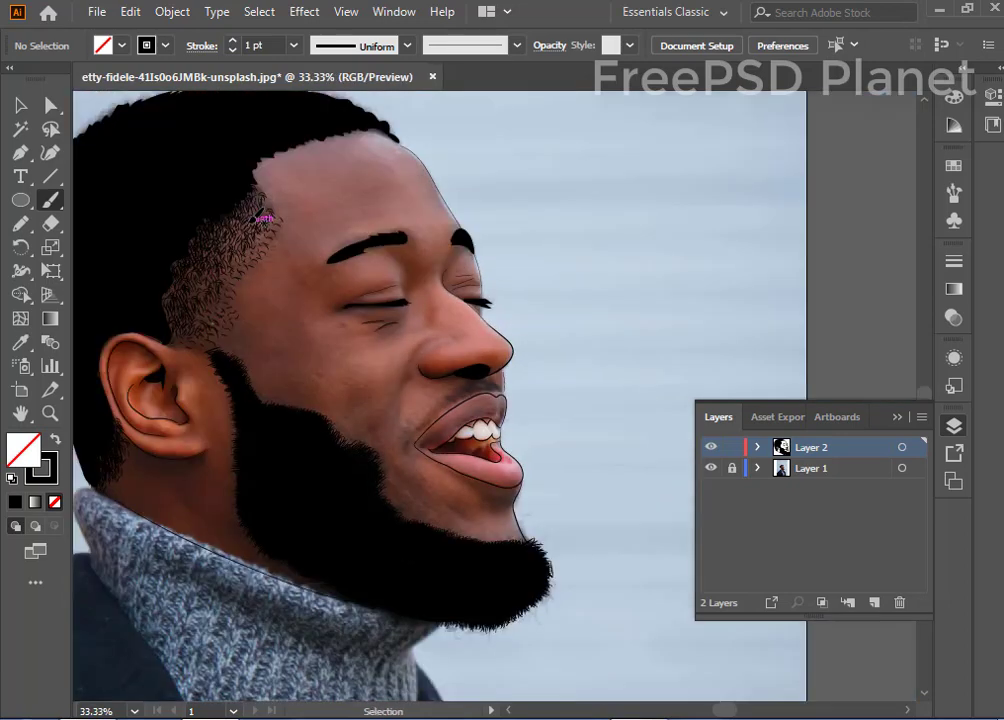
{"action": "key", "text": "ctrl+minus"}
{"action": "left_click_drag", "start_coordinate": [180, 205], "coordinate": [225, 262]}
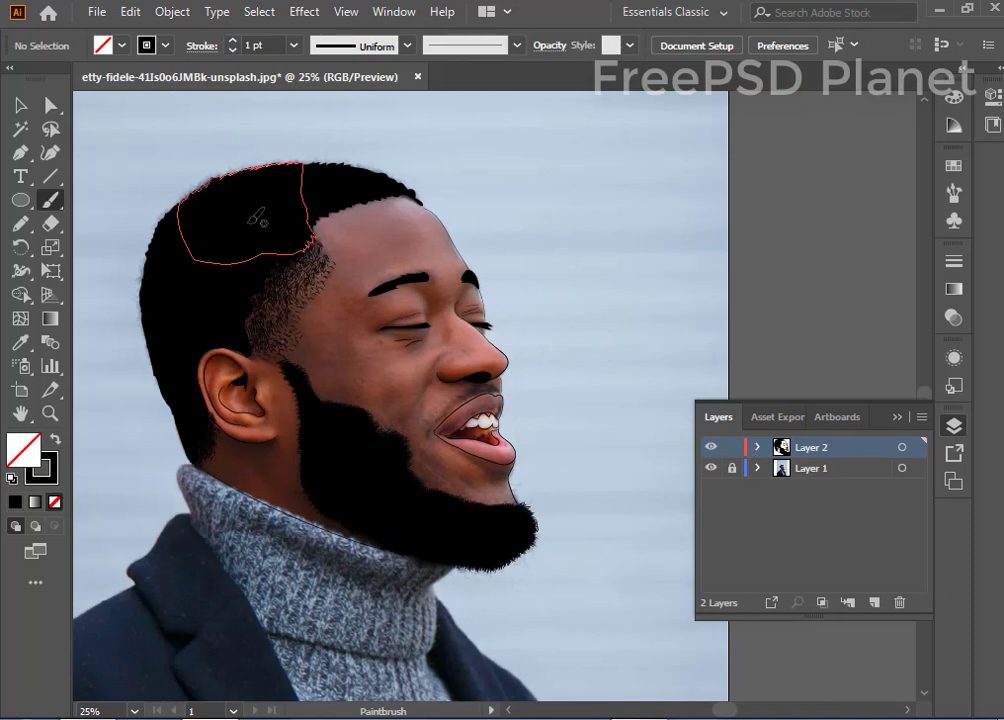
{"action": "left_click", "coordinate": [20, 105]}
{"action": "key", "text": "ctrl+shift+a"}
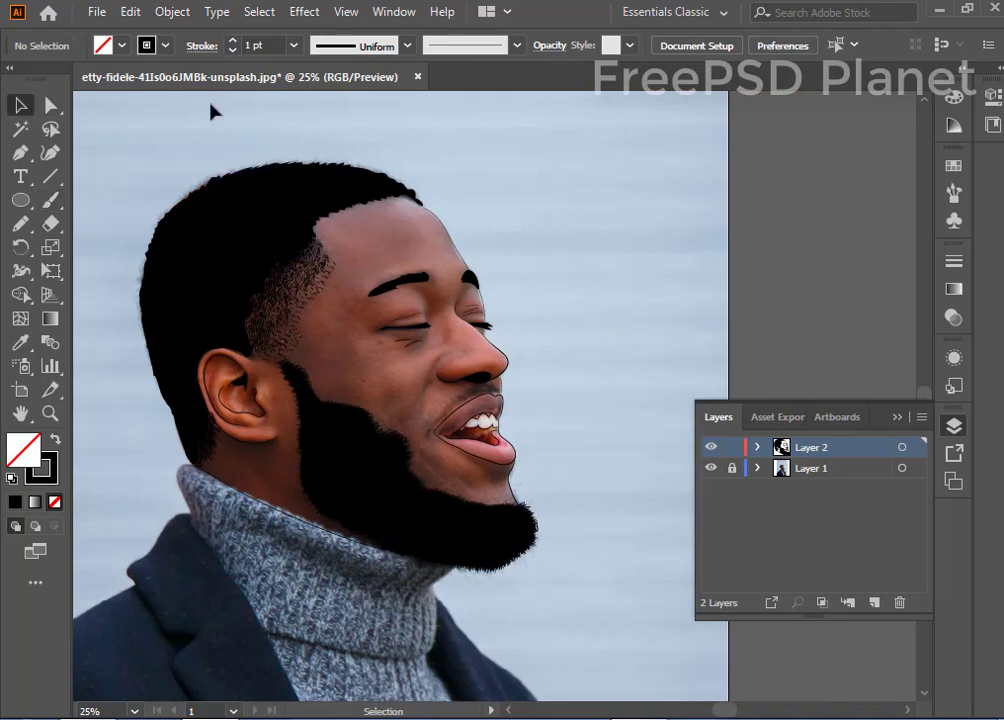
Step: Check the line art by toggling Layer 1, then delete the old nostril shape
{"action": "left_click", "coordinate": [709, 469]}
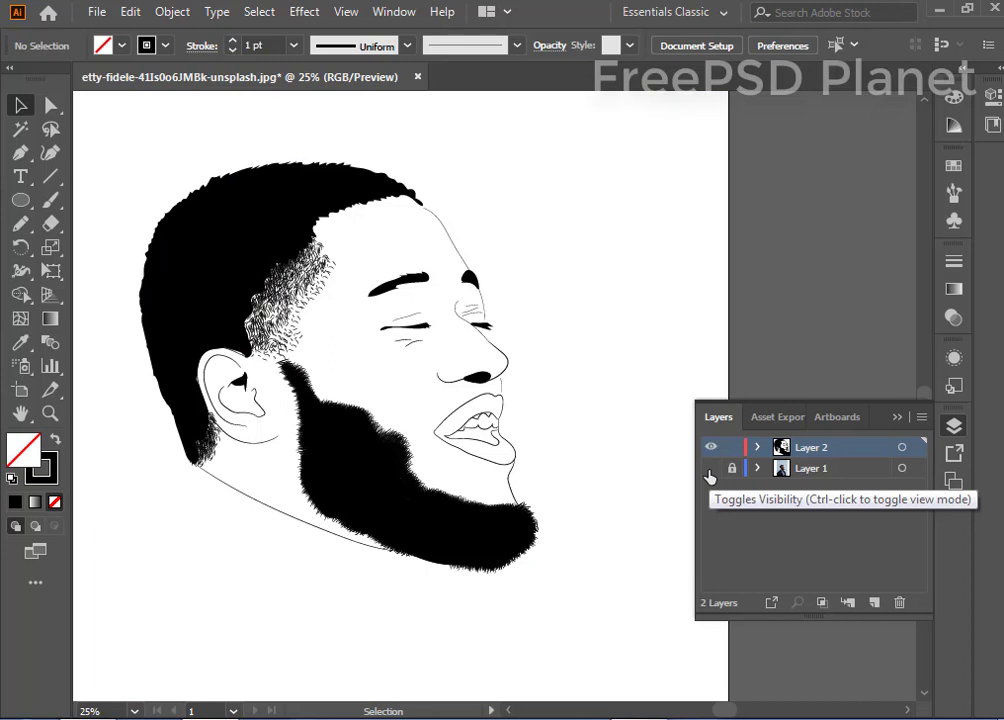
{"action": "left_click", "coordinate": [709, 469]}
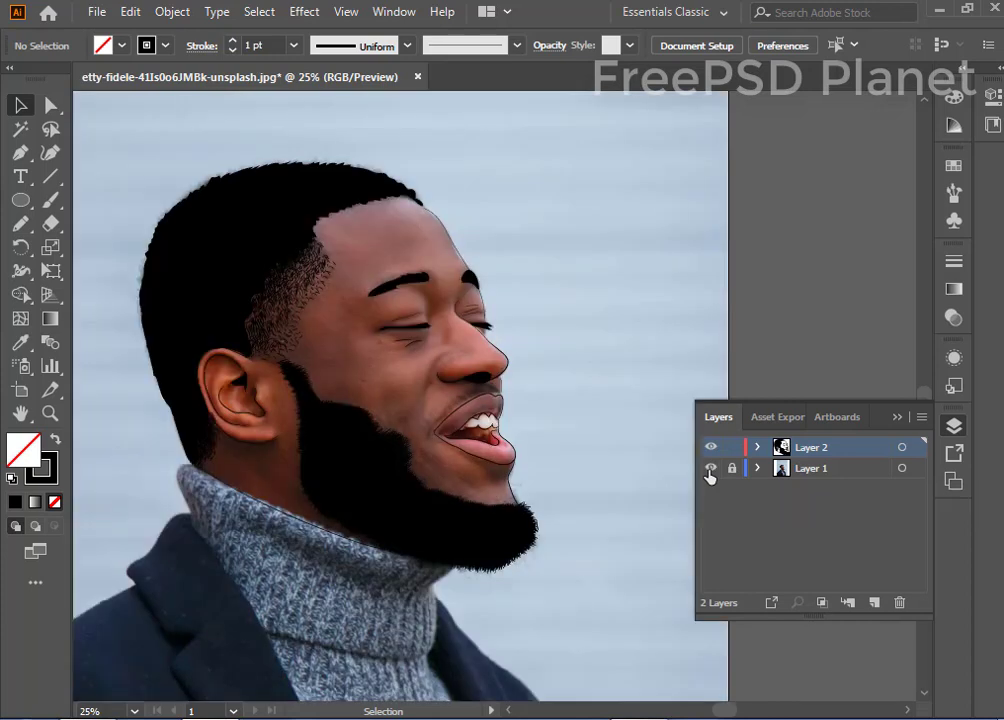
{"action": "left_click", "coordinate": [487, 379]}
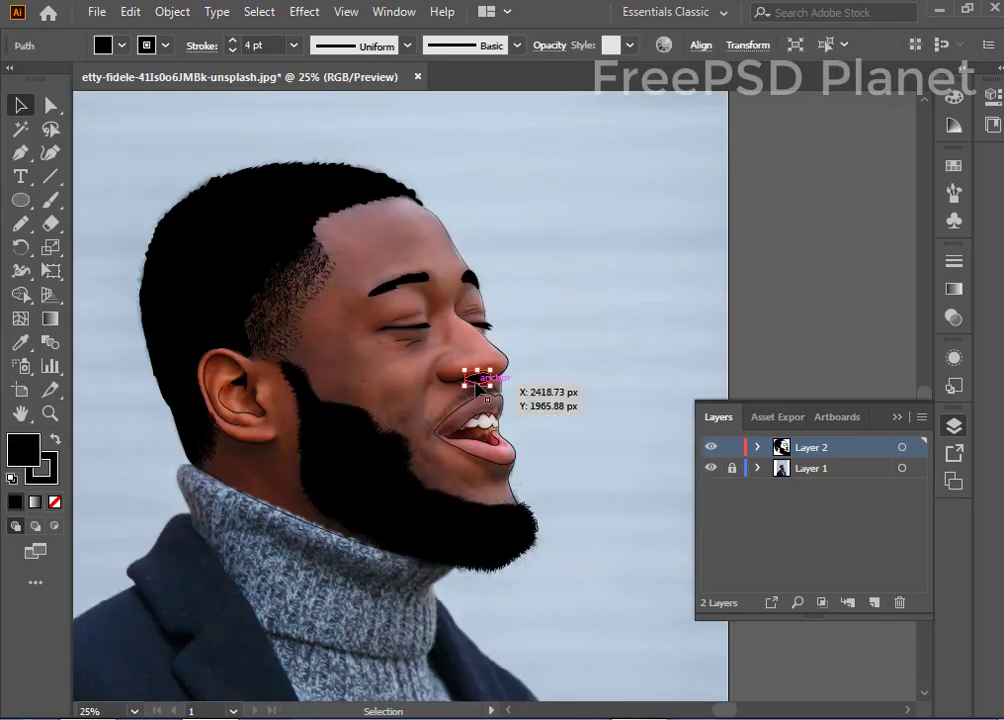
{"action": "key", "text": "ctrl+shift+a"}
{"action": "scroll", "coordinate": [486, 398], "scroll_direction": "up", "scroll_amount": 1}
{"action": "scroll", "coordinate": [486, 398], "scroll_direction": "up", "scroll_amount": 3}
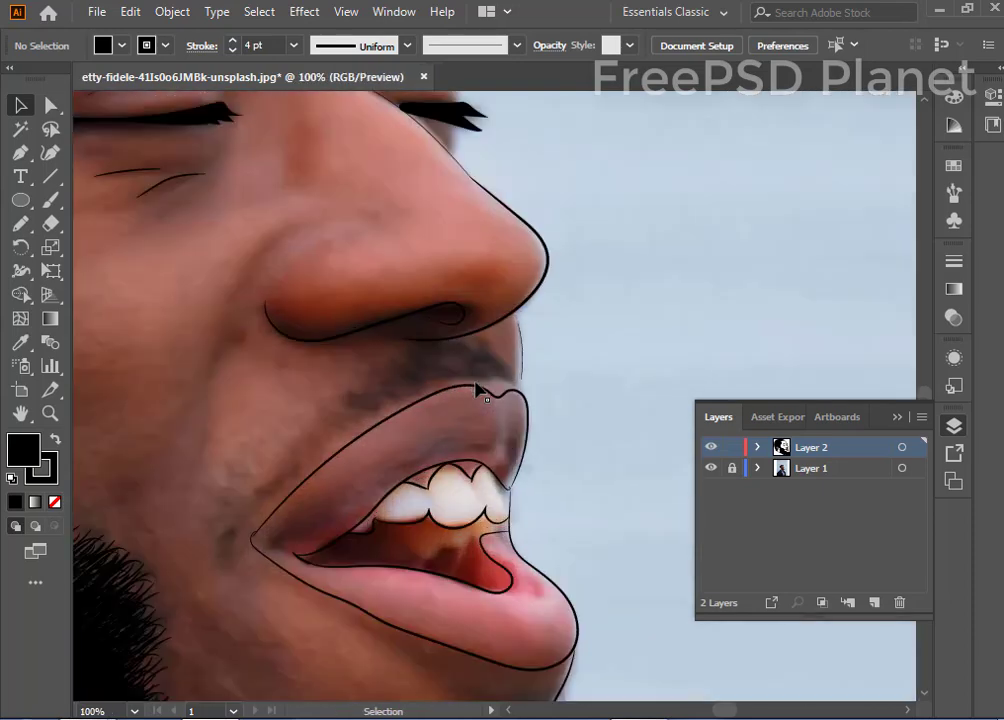
Step: Redraw the nostril under the nose tip with the Pen tool as a solid black shape
{"action": "left_click", "coordinate": [20, 223]}
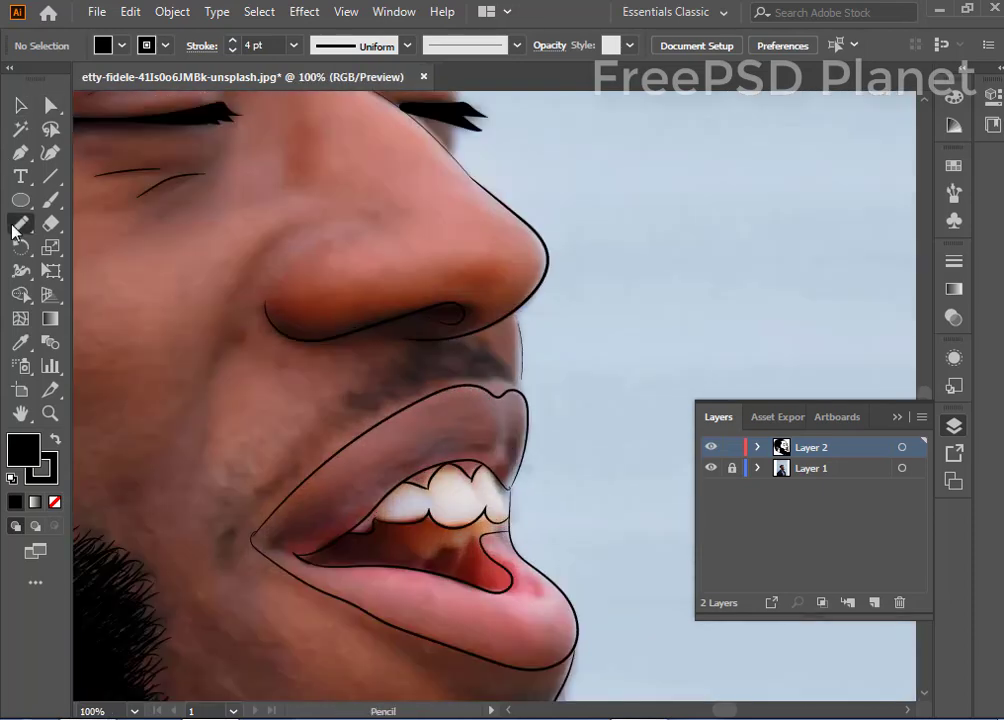
{"action": "left_click", "coordinate": [20, 152]}
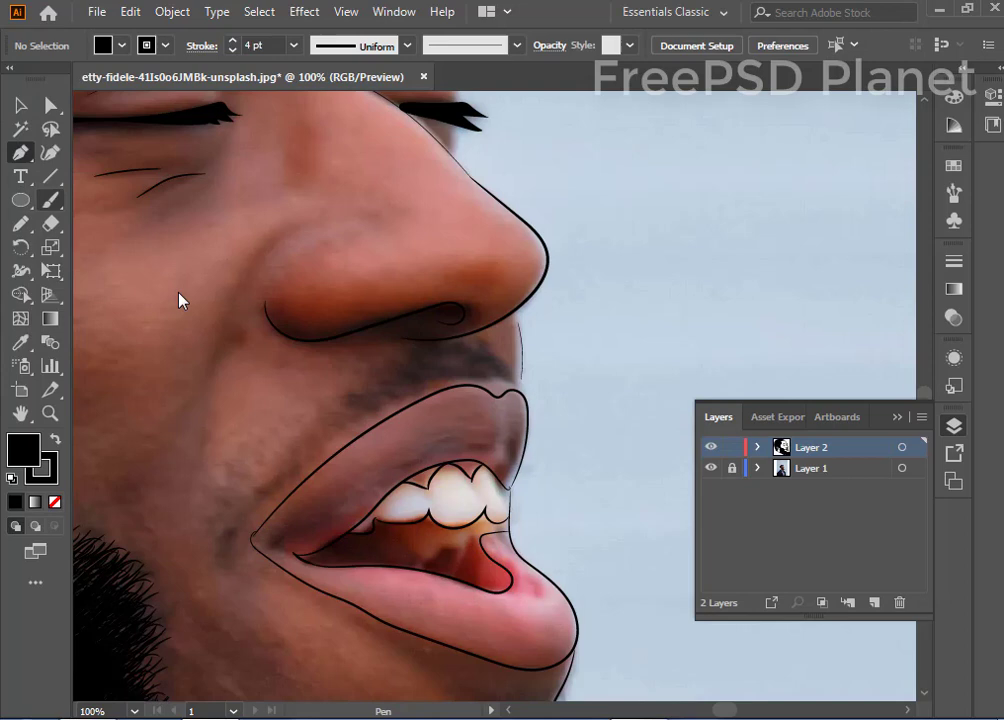
{"action": "left_click", "coordinate": [347, 334]}
{"action": "mouse_move", "coordinate": [464, 313]}
{"action": "left_mouse_down"}
{"action": "mouse_move", "coordinate": [483, 330]}
{"action": "mouse_move", "coordinate": [388, 350]}
{"action": "mouse_move", "coordinate": [345, 334]}
{"action": "left_mouse_up"}
{"action": "key", "text": "ctrl+z"}
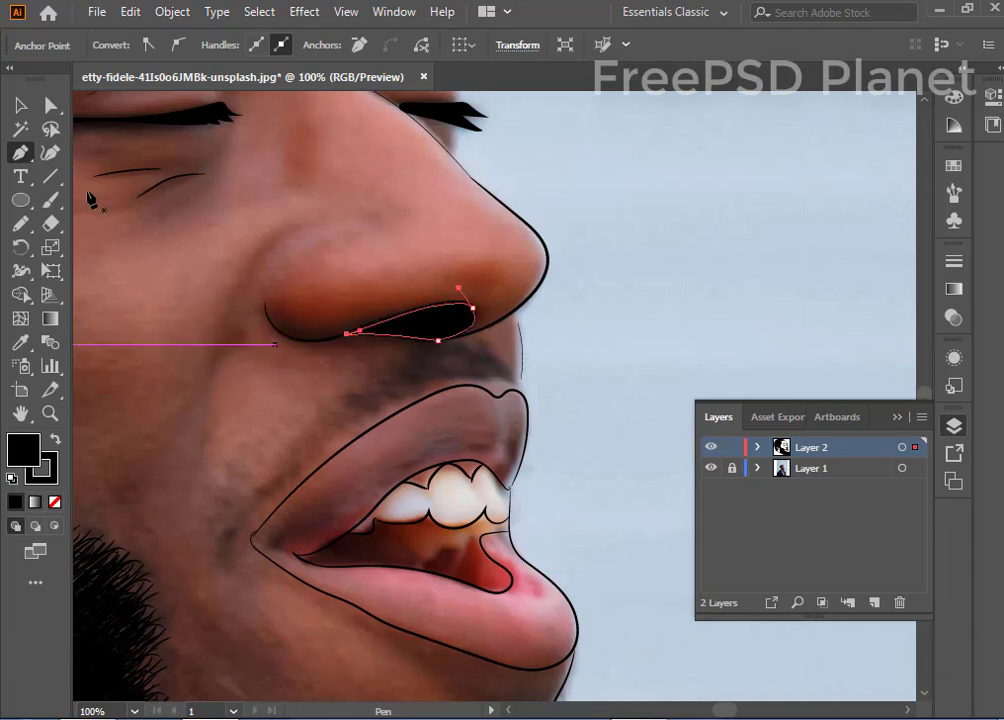
{"action": "left_click", "coordinate": [20, 104]}
{"action": "left_click", "coordinate": [176, 314]}
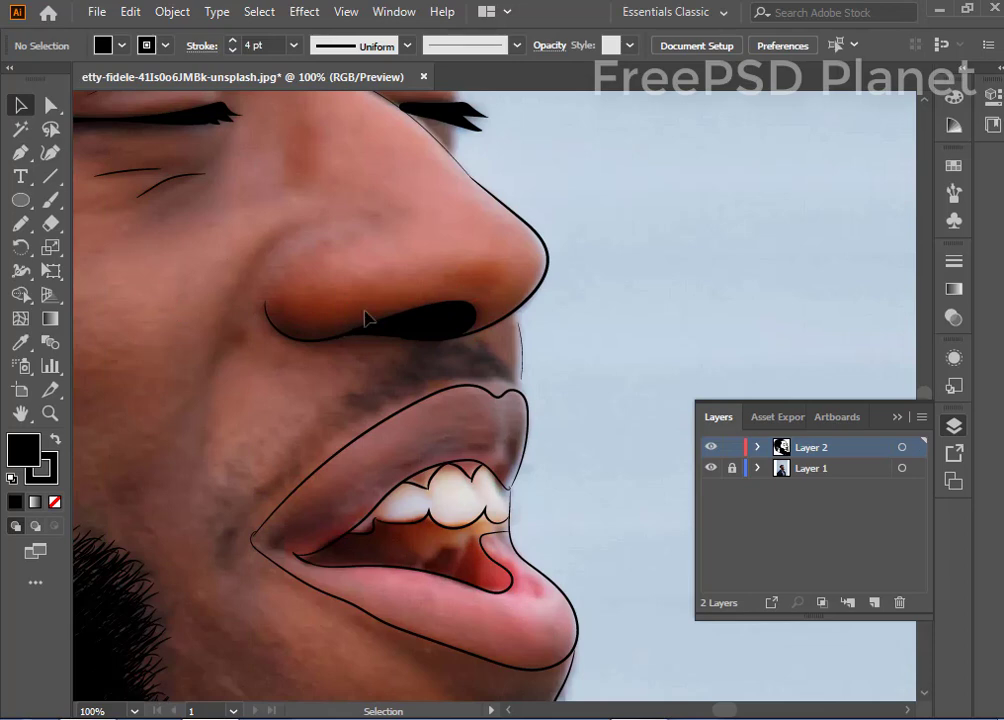
Step: At 66.67% zoom, pen-draw a closed crescent nose-fold line with sharp corners beside the nostril
{"action": "key", "text": "ctrl+minus"}
{"action": "key", "text": "ctrl+minus"}
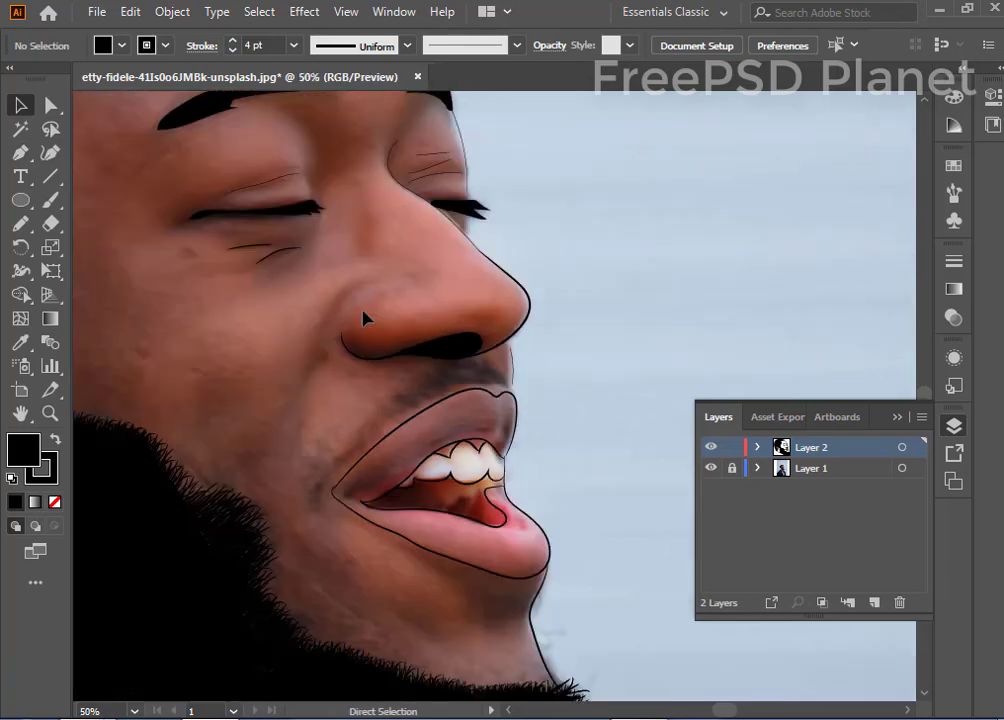
{"action": "key", "text": "ctrl+minus"}
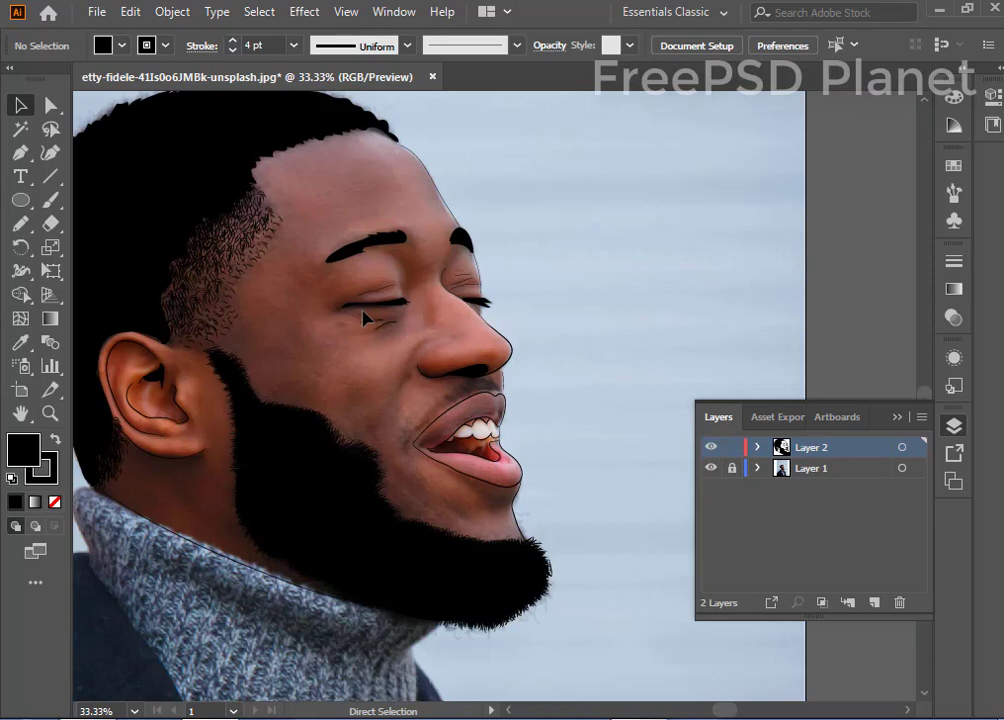
{"action": "key", "text": "ctrl+plus"}
{"action": "key", "text": "ctrl+plus"}
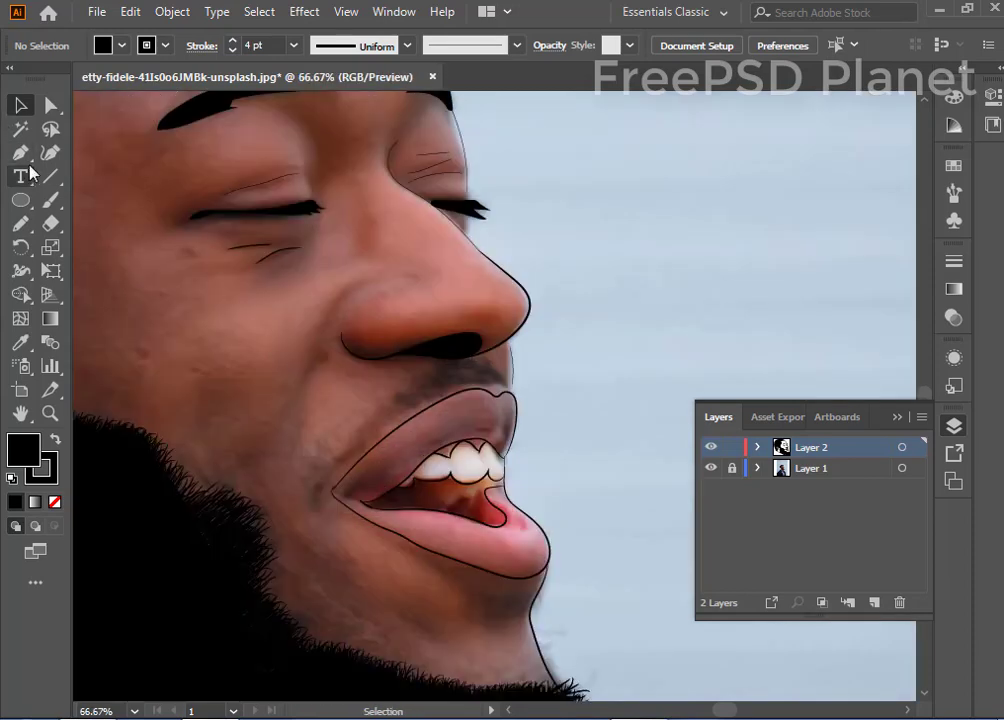
{"action": "left_click", "coordinate": [20, 152]}
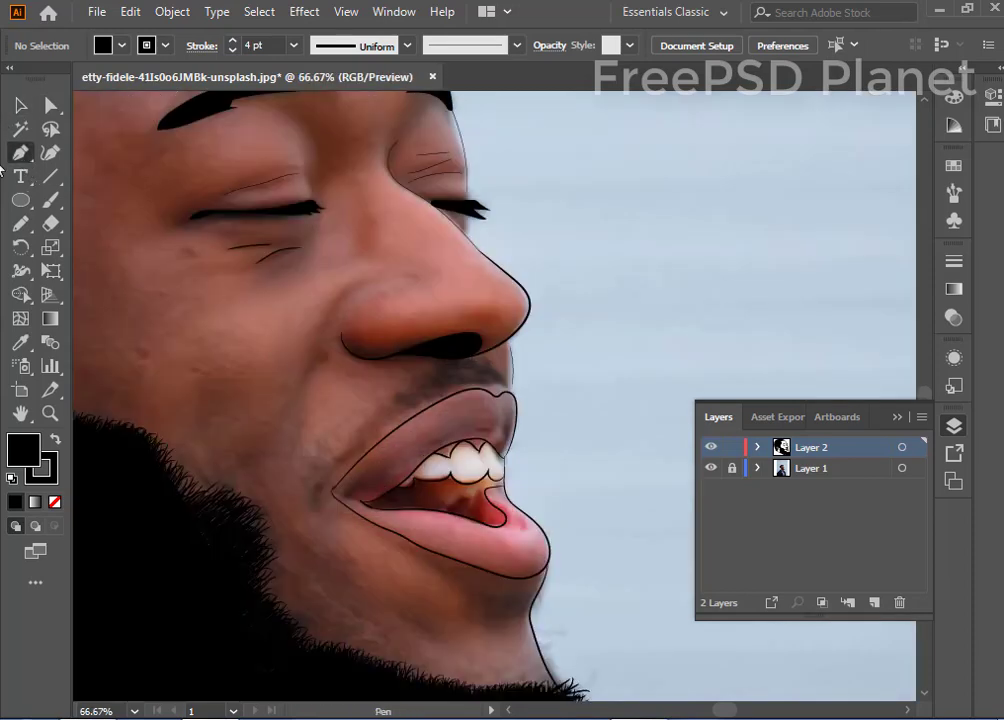
{"action": "left_click", "coordinate": [329, 333]}
{"action": "left_click_drag", "start_coordinate": [304, 453], "coordinate": [307, 551]}
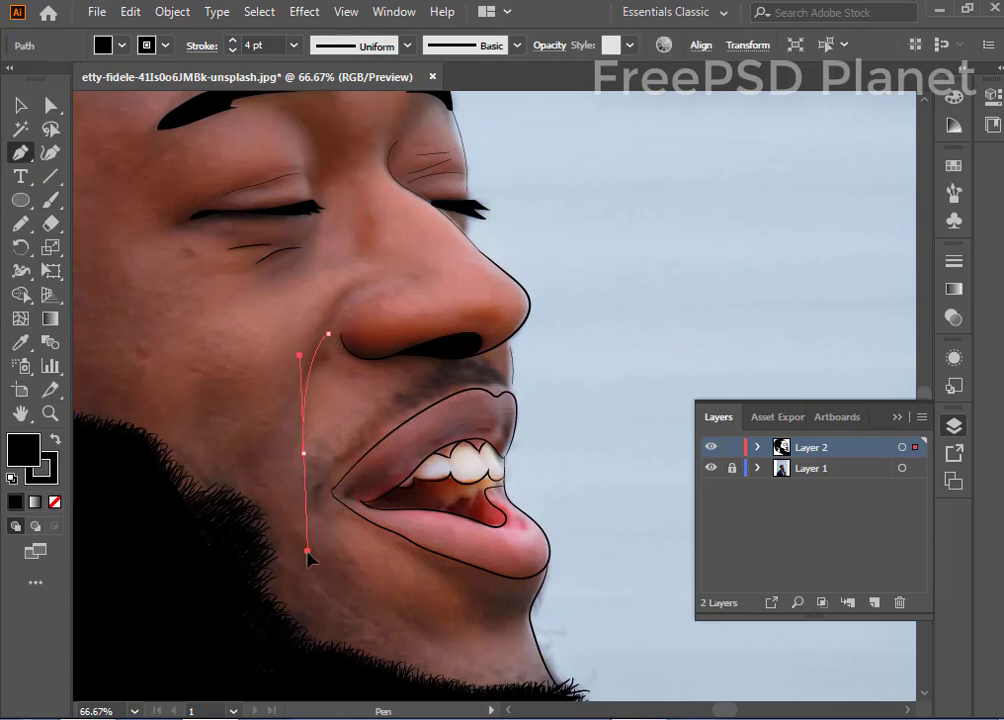
{"action": "left_click", "coordinate": [304, 453]}
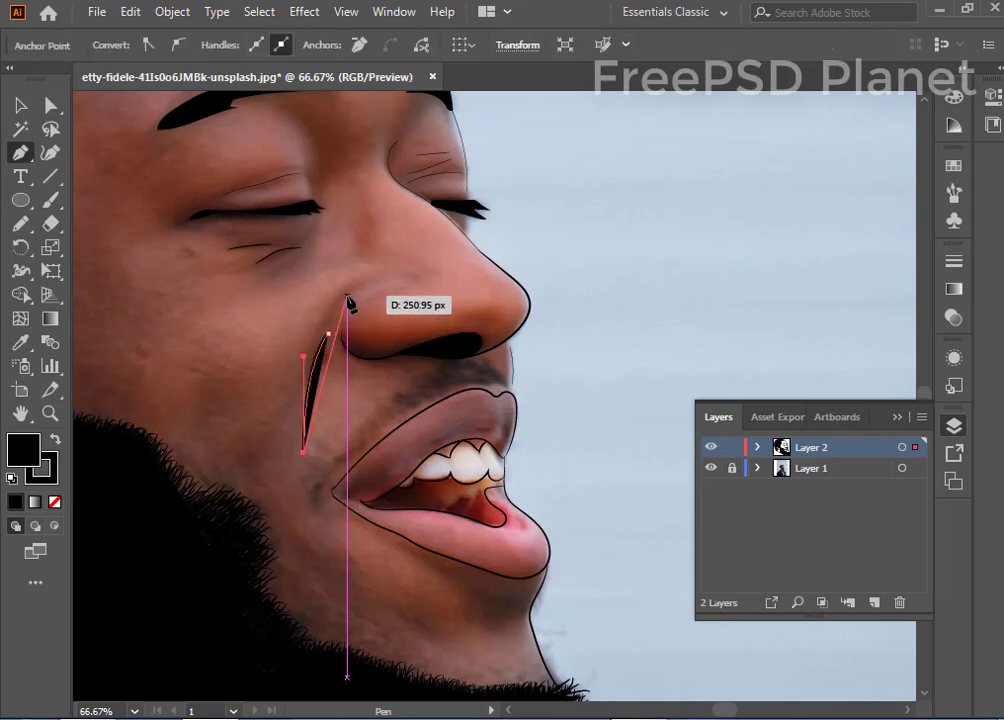
{"action": "left_click_drag", "start_coordinate": [347, 295], "coordinate": [412, 236]}
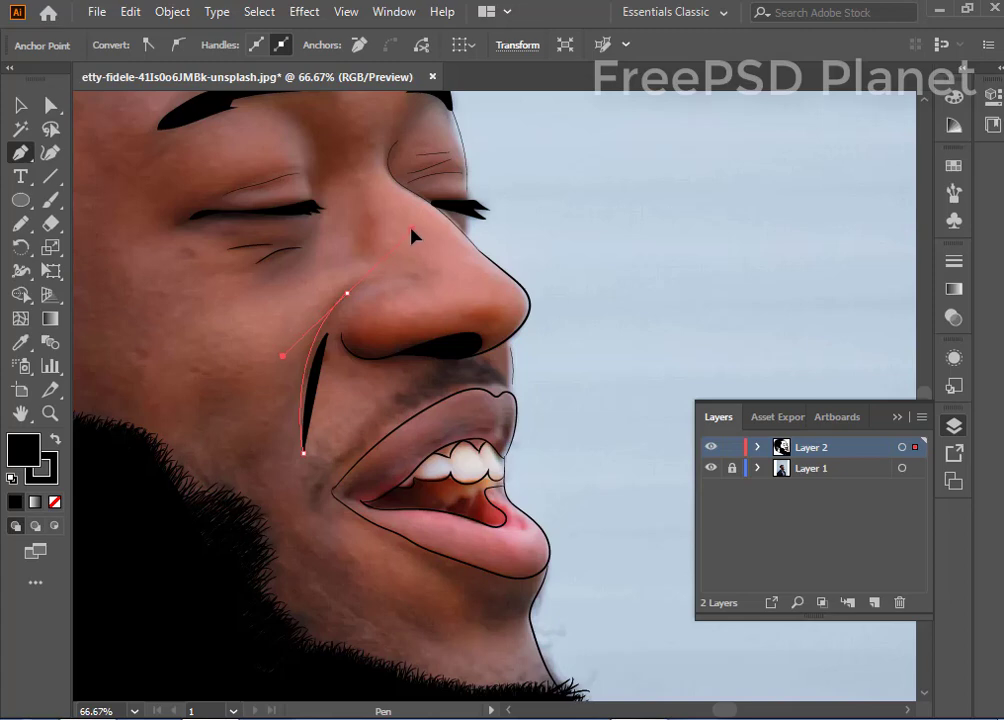
{"action": "left_click", "coordinate": [347, 293]}
{"action": "left_click_drag", "start_coordinate": [328, 333], "coordinate": [322, 347]}
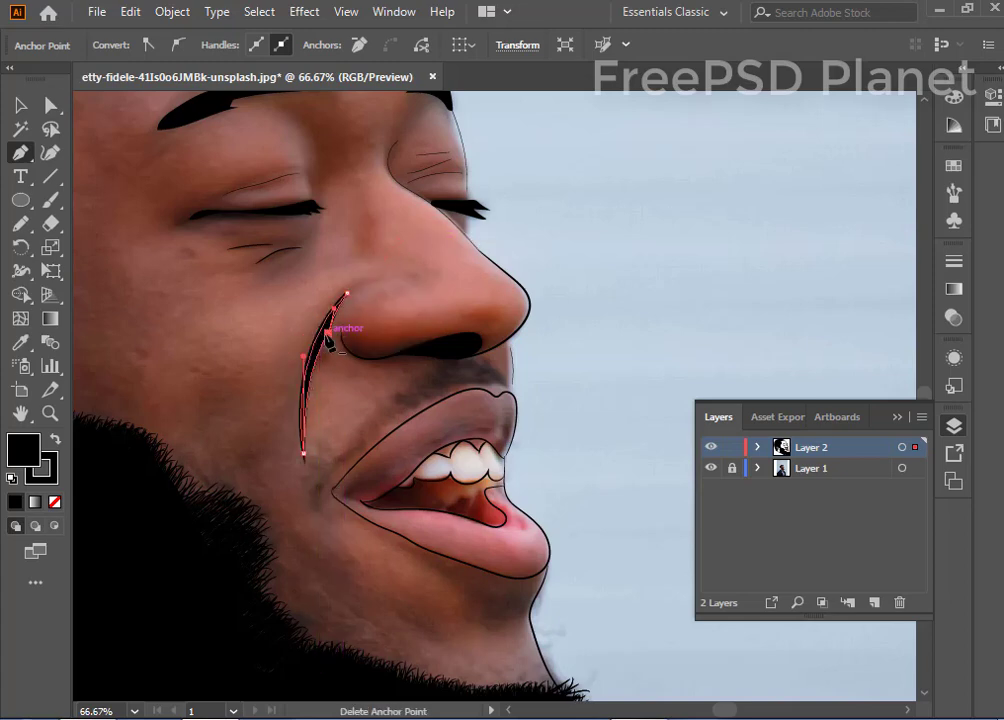
Step: Round the crescent's sharp anchor to about 80 px with the live-corner widget
{"action": "key", "text": "a"}
{"action": "left_click", "coordinate": [338, 377]}
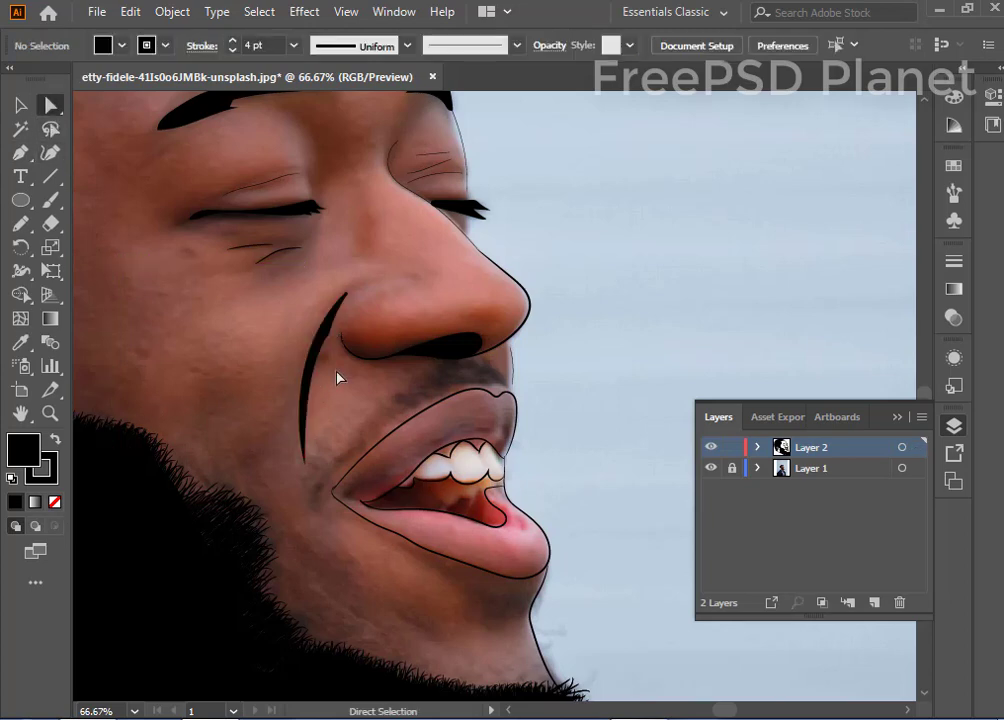
{"action": "left_click", "coordinate": [330, 333]}
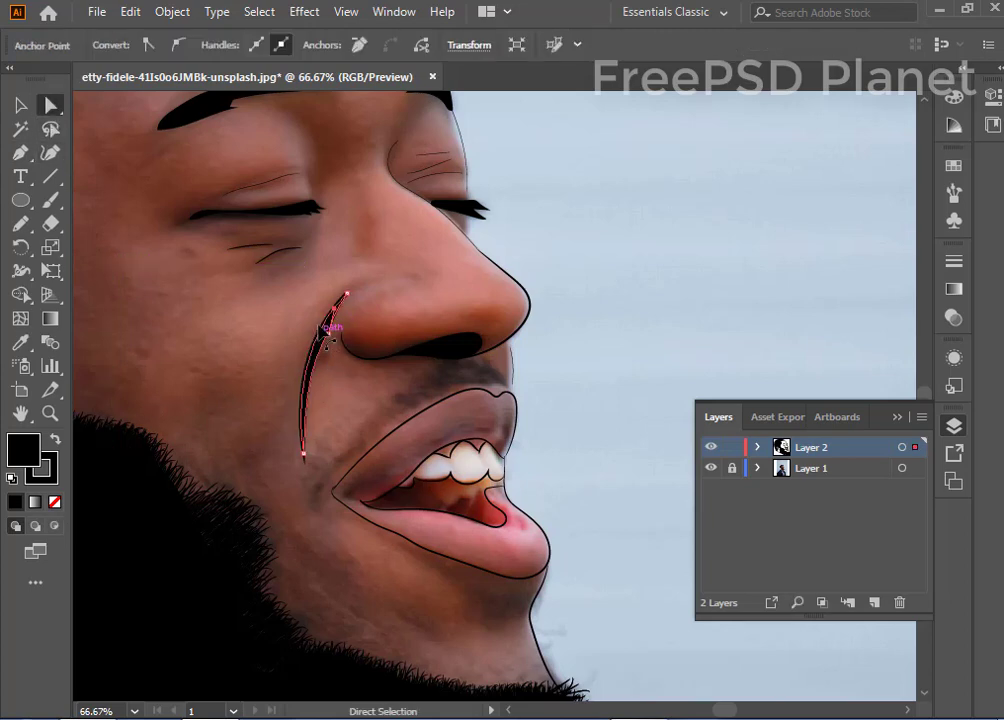
{"action": "left_click", "coordinate": [334, 331]}
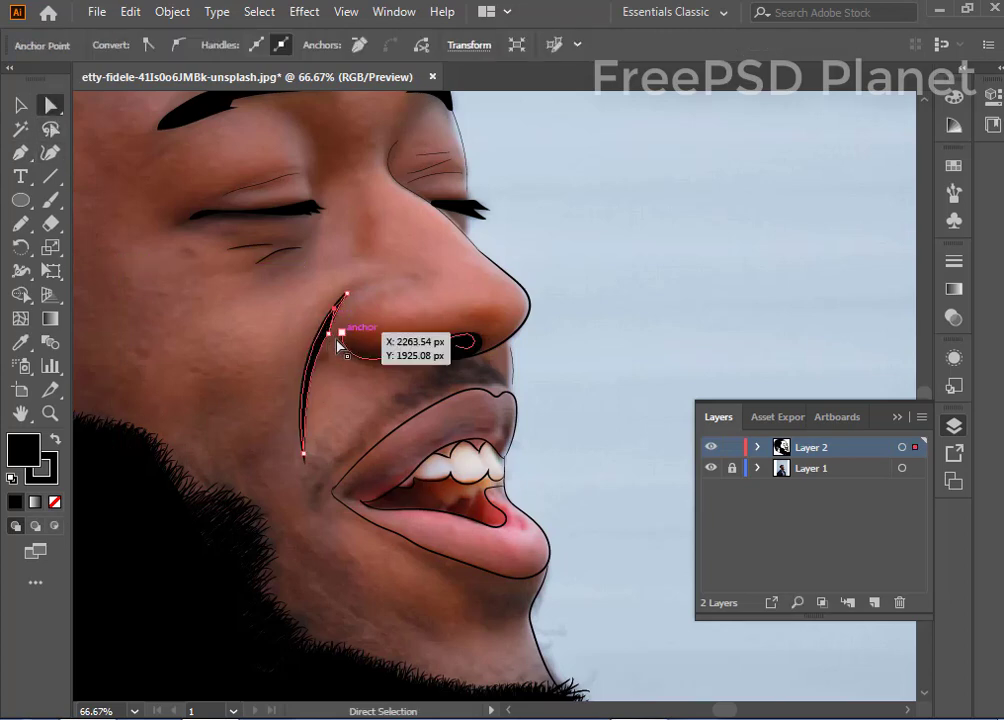
{"action": "left_click", "coordinate": [326, 347]}
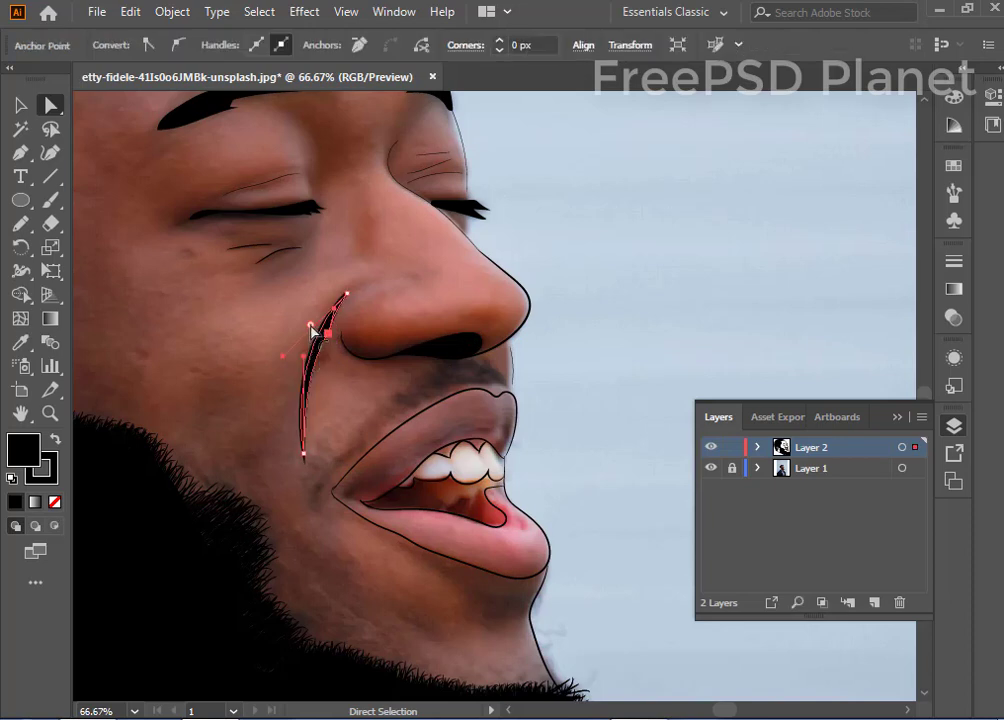
{"action": "mouse_move", "coordinate": [312, 340]}
{"action": "left_mouse_down"}
{"action": "mouse_move", "coordinate": [288, 305]}
{"action": "mouse_move", "coordinate": [238, 343]}
{"action": "left_mouse_up"}
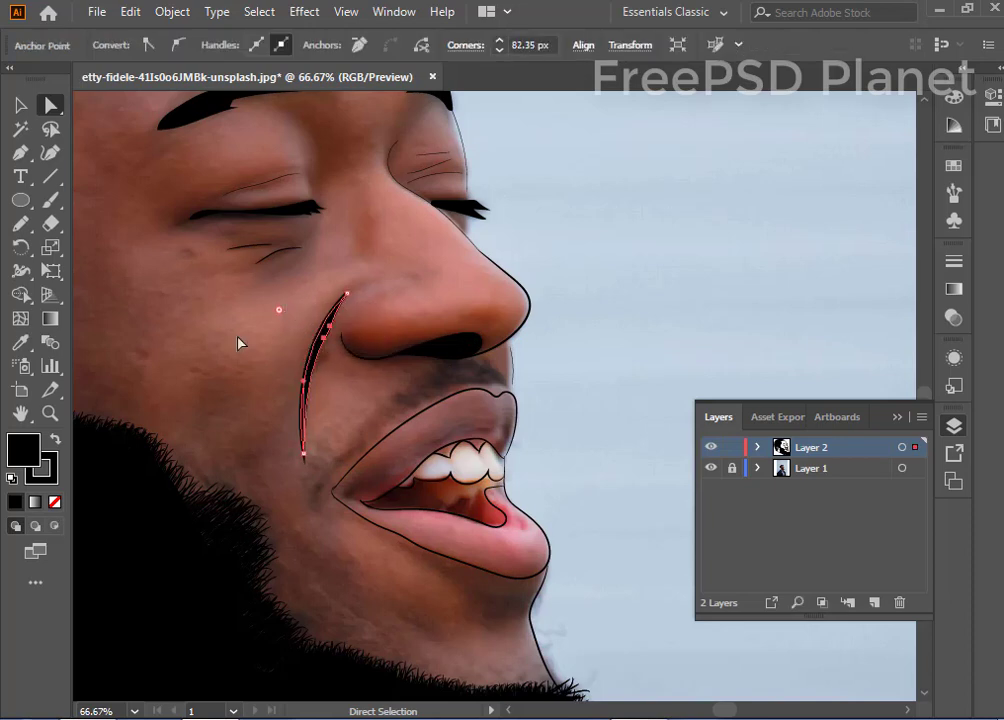
Step: Select the reshaped crescent to check it, then deselect it
{"action": "left_click", "coordinate": [20, 104]}
{"action": "left_click", "coordinate": [177, 317]}
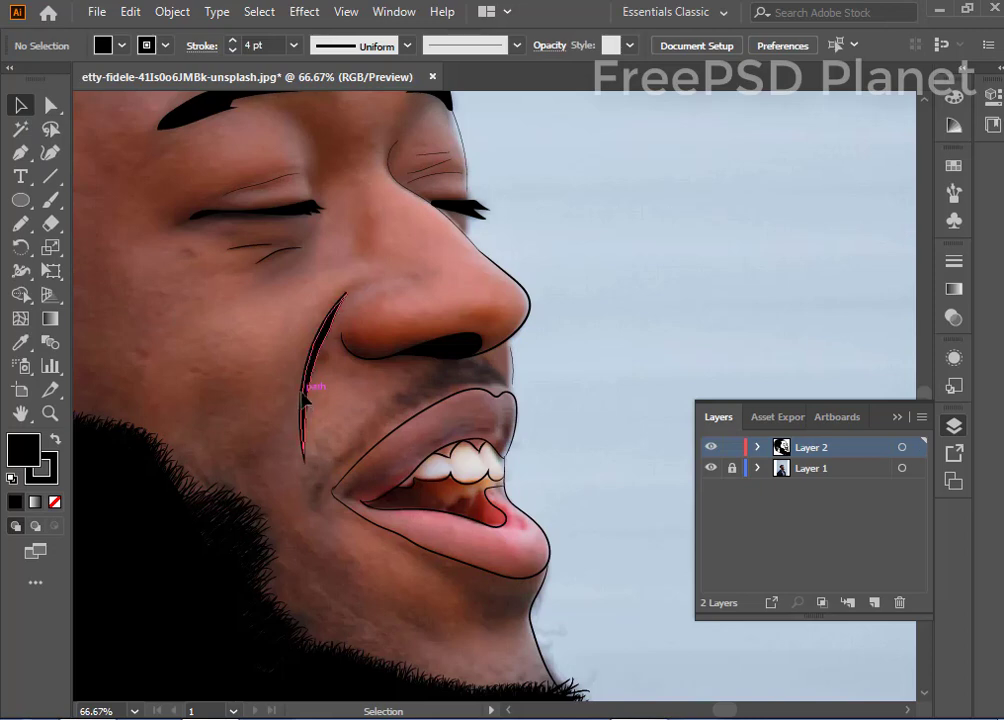
{"action": "left_click", "coordinate": [304, 388]}
{"action": "left_click", "coordinate": [323, 487]}
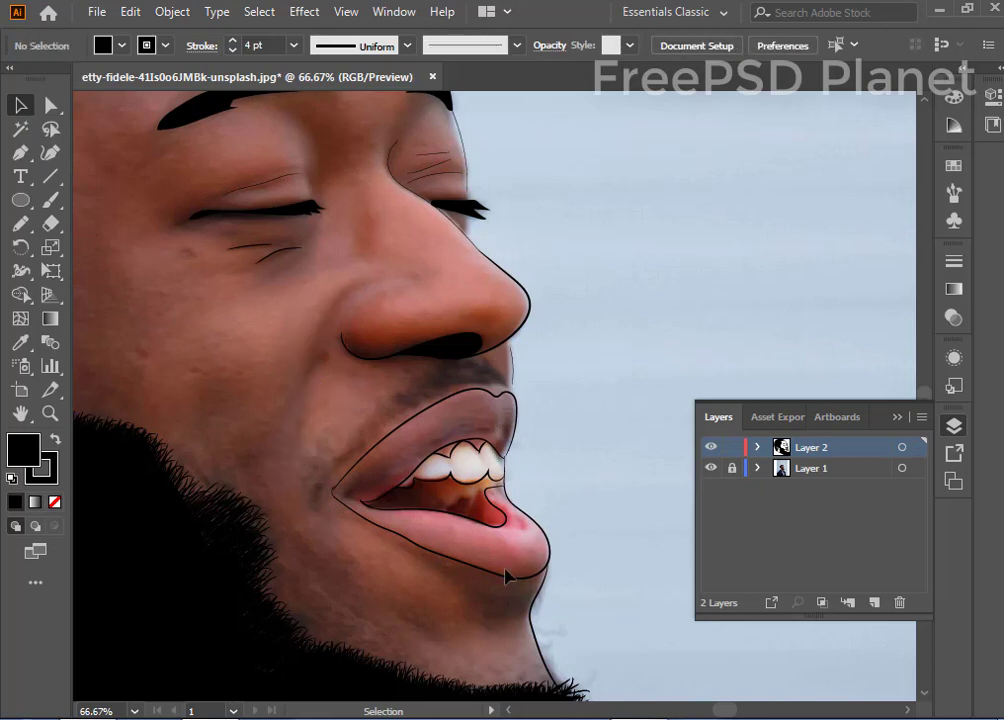
{"action": "scroll", "coordinate": [415, 594], "scroll_direction": "down", "scroll_amount": 2}
{"action": "scroll", "coordinate": [419, 596], "scroll_direction": "up", "scroll_amount": 3}
{"action": "scroll", "coordinate": [419, 596], "scroll_direction": "up", "scroll_amount": 3}
{"action": "scroll", "coordinate": [417, 592], "scroll_direction": "down", "scroll_amount": 4}
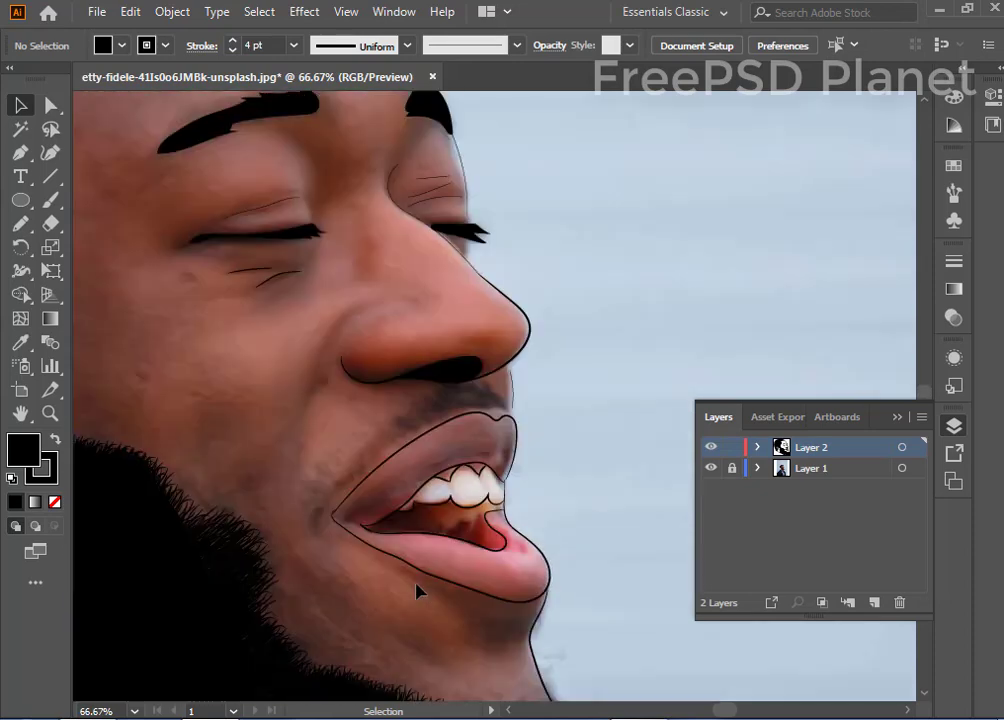
{"action": "scroll", "coordinate": [417, 592], "scroll_direction": "down", "scroll_amount": 3}
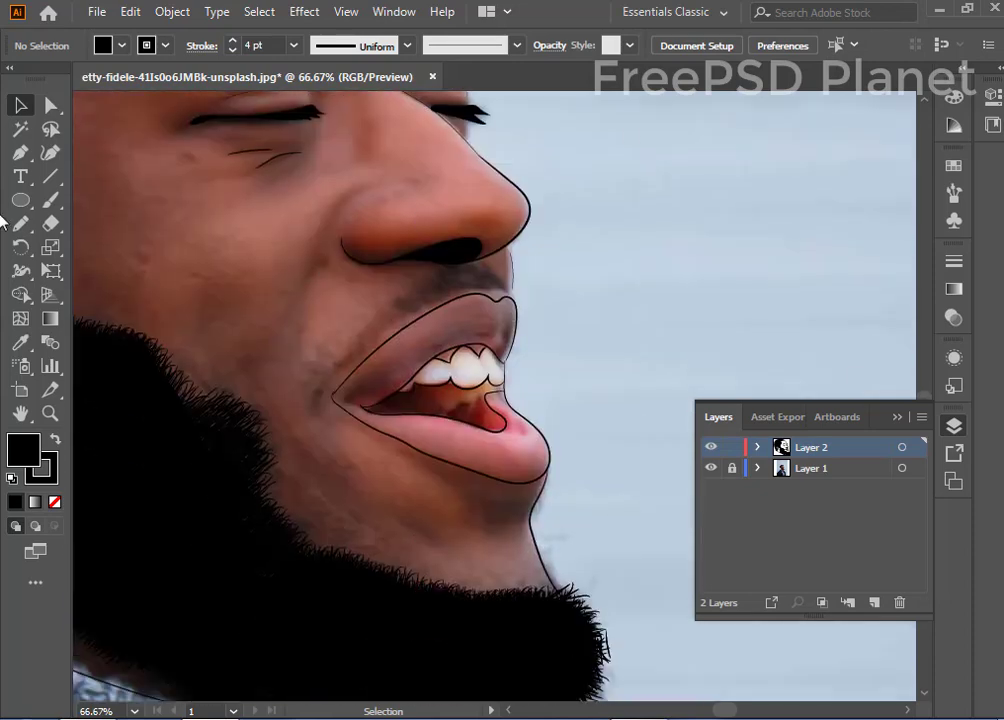
Step: Paint 1 pt no-fill hair strokes on the chin and Alt-drag copies toward its front edge
{"action": "left_click", "coordinate": [50, 199]}
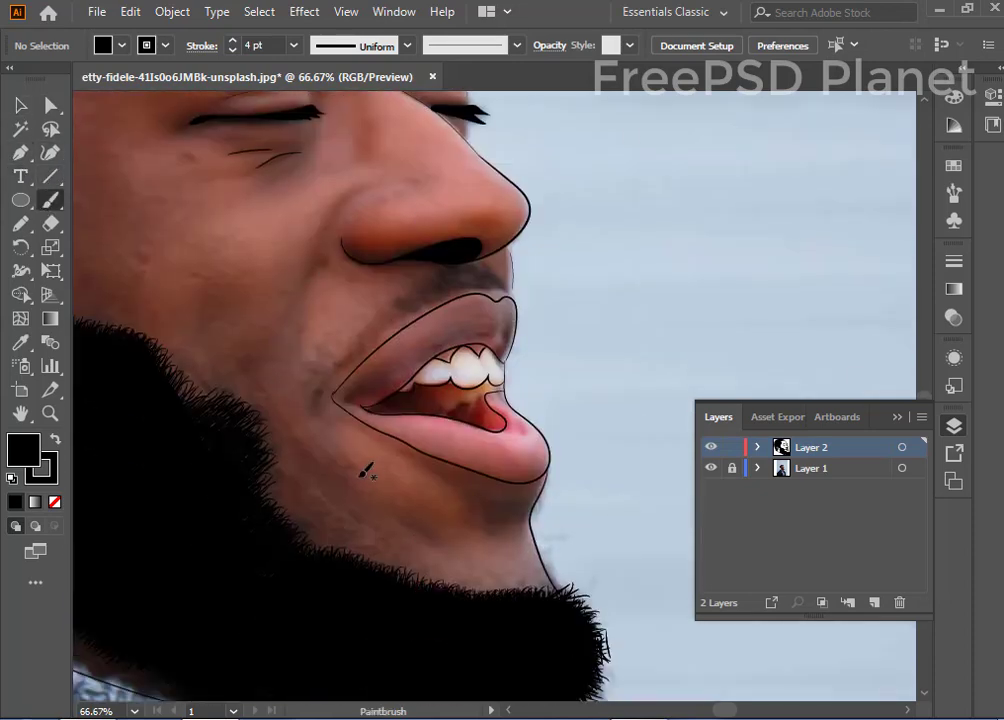
{"action": "key", "text": "d"}
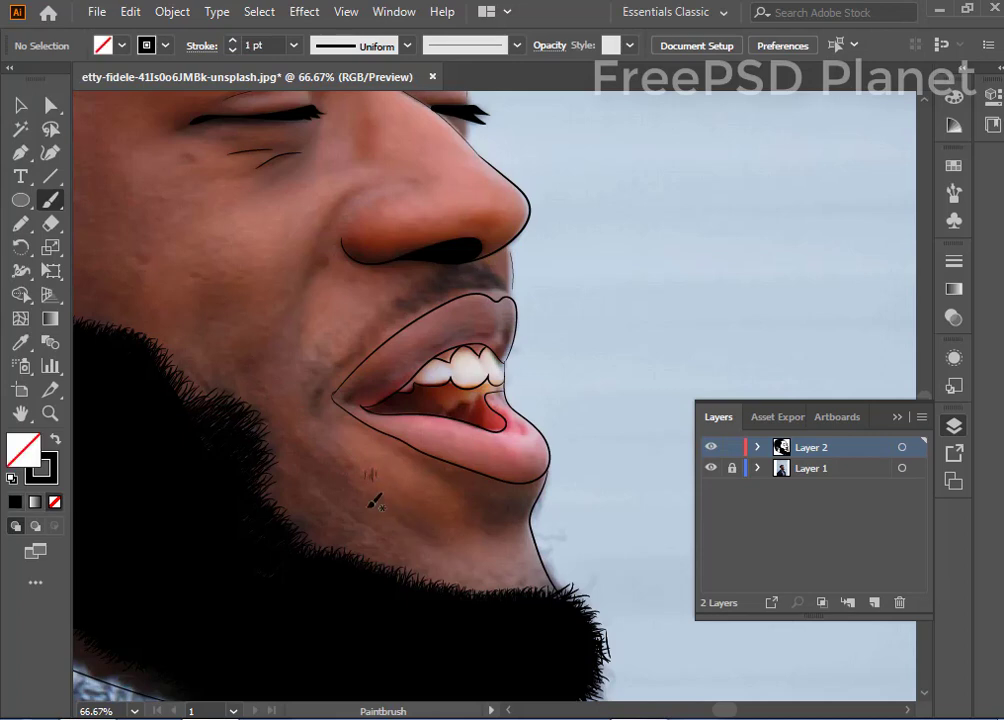
{"action": "key", "text": "ctrl+equal"}
{"action": "key", "text": "ctrl+equal"}
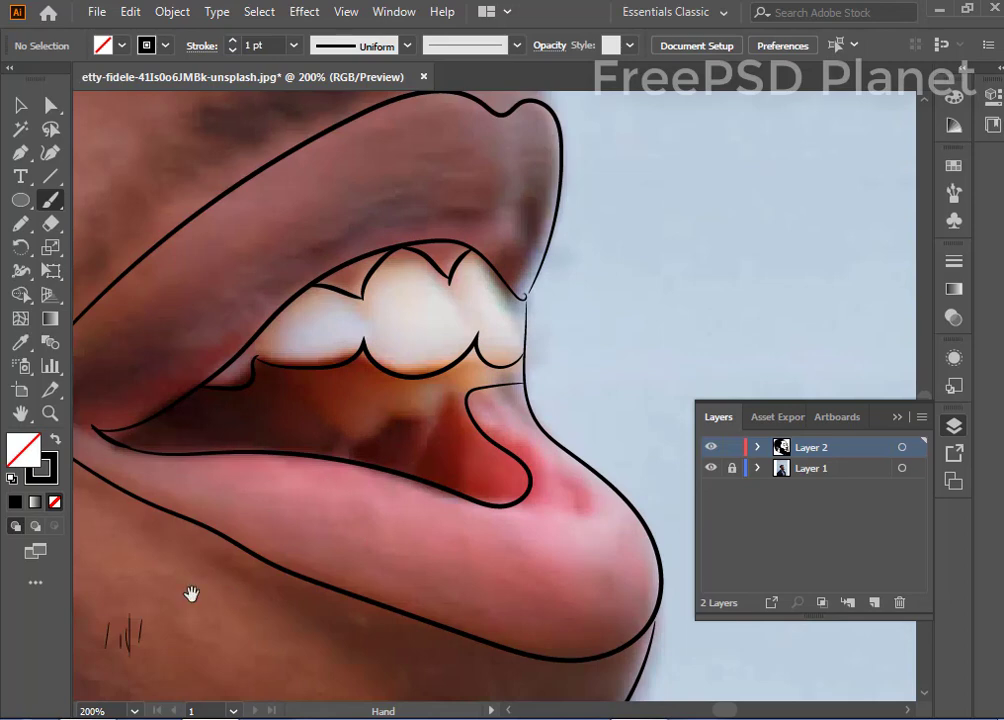
{"action": "mouse_move", "coordinate": [191, 594]}
{"action": "left_mouse_down"}
{"action": "mouse_move", "coordinate": [232, 340]}
{"action": "mouse_move", "coordinate": [242, 348]}
{"action": "mouse_move", "coordinate": [231, 350]}
{"action": "mouse_move", "coordinate": [251, 350]}
{"action": "mouse_move", "coordinate": [256, 379]}
{"action": "mouse_move", "coordinate": [240, 355]}
{"action": "left_mouse_up"}
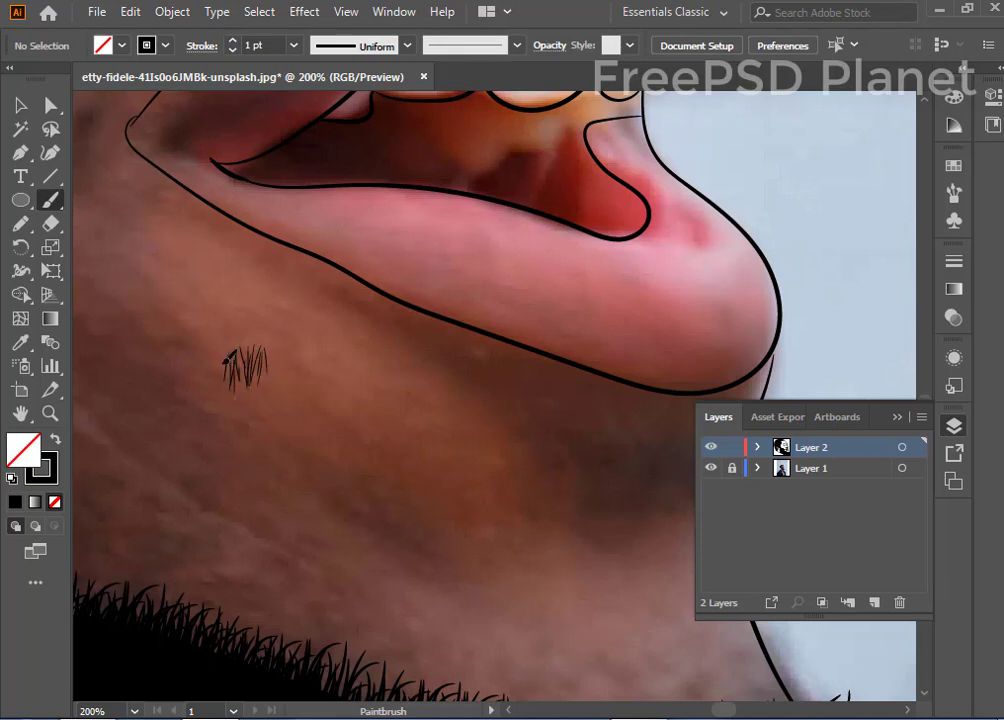
{"action": "left_click", "coordinate": [20, 104]}
{"action": "left_click_drag", "start_coordinate": [175, 326], "coordinate": [296, 420]}
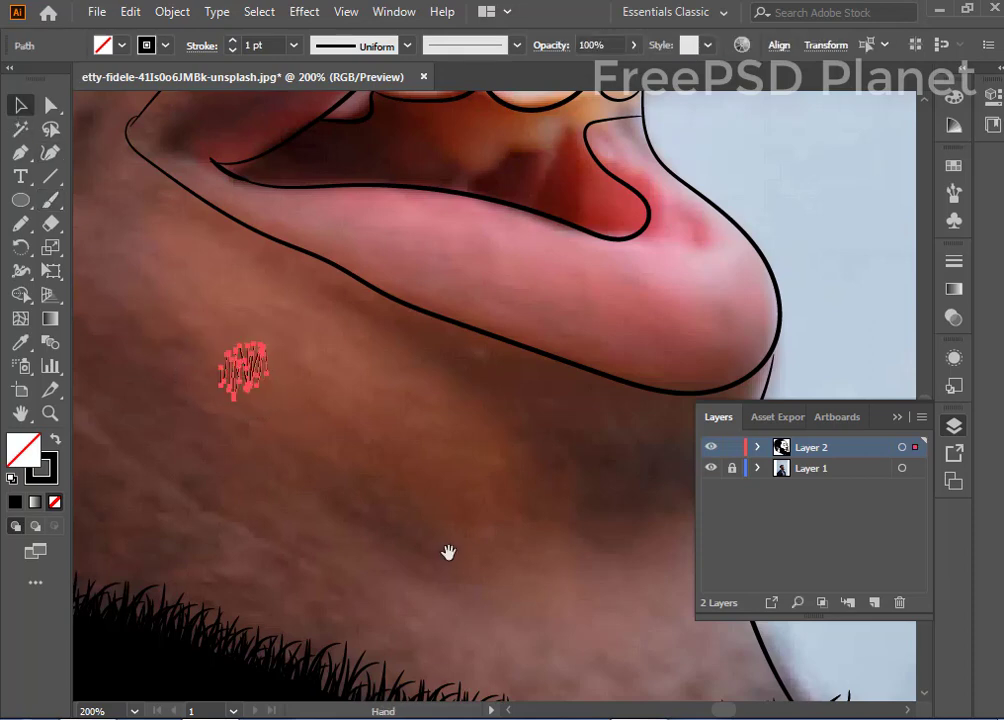
{"action": "left_click_drag", "start_coordinate": [448, 553], "coordinate": [278, 531]}
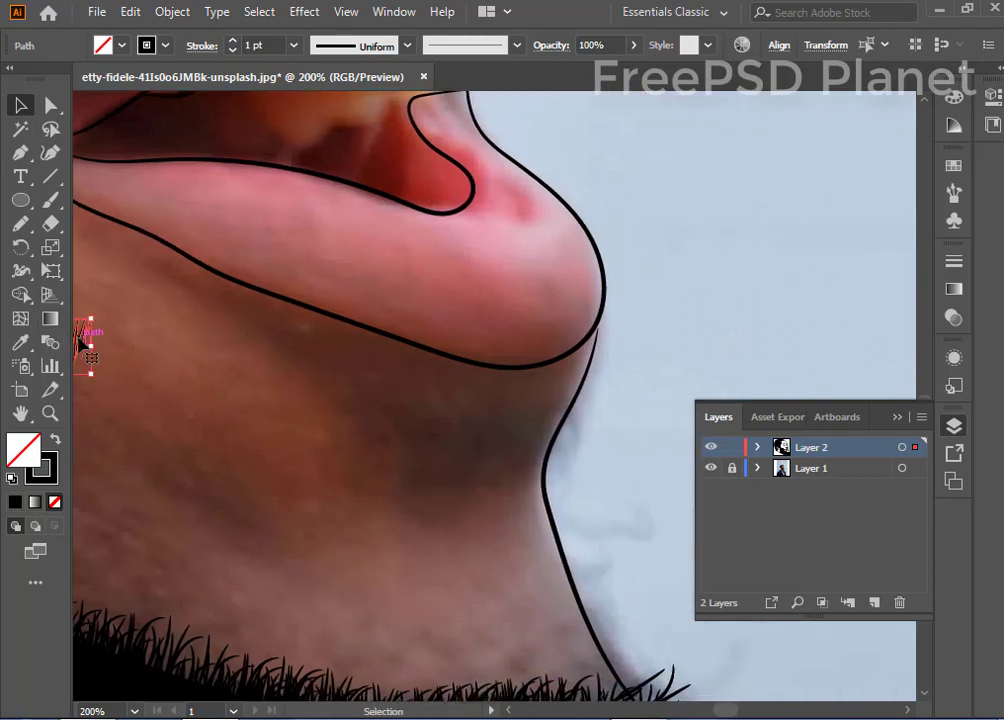
{"action": "mouse_move", "coordinate": [80, 340]}
{"action": "left_mouse_down"}
{"action": "mouse_move", "coordinate": [566, 402]}
{"action": "mouse_move", "coordinate": [473, 430]}
{"action": "mouse_move", "coordinate": [477, 419]}
{"action": "mouse_move", "coordinate": [484, 452]}
{"action": "mouse_move", "coordinate": [447, 459]}
{"action": "mouse_move", "coordinate": [551, 459]}
{"action": "mouse_move", "coordinate": [482, 463]}
{"action": "mouse_move", "coordinate": [445, 449]}
{"action": "mouse_move", "coordinate": [530, 446]}
{"action": "mouse_move", "coordinate": [563, 433]}
{"action": "mouse_move", "coordinate": [458, 430]}
{"action": "mouse_move", "coordinate": [513, 410]}
{"action": "mouse_move", "coordinate": [561, 432]}
{"action": "mouse_move", "coordinate": [562, 414]}
{"action": "left_mouse_up"}
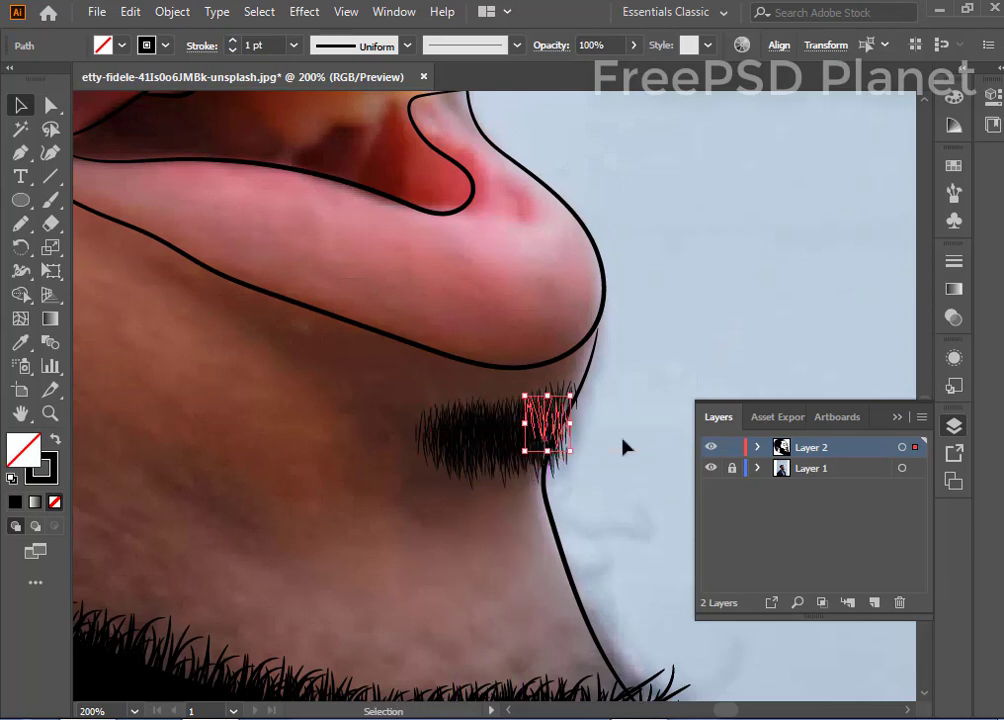
Step: Delete the stray strands at the edge of the chin tuft
{"action": "left_click", "coordinate": [640, 430]}
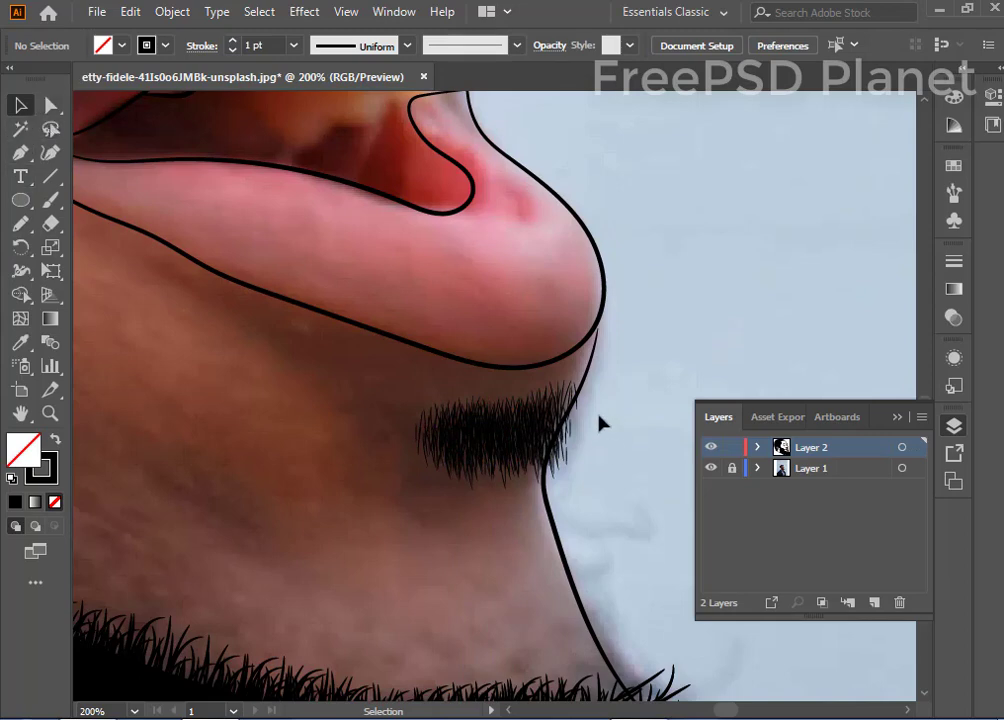
{"action": "mouse_move", "coordinate": [597, 415]}
{"action": "left_mouse_down"}
{"action": "mouse_move", "coordinate": [556, 459]}
{"action": "mouse_move", "coordinate": [605, 420]}
{"action": "mouse_move", "coordinate": [566, 463]}
{"action": "mouse_move", "coordinate": [568, 487]}
{"action": "left_mouse_up"}
{"action": "key", "text": "Delete"}
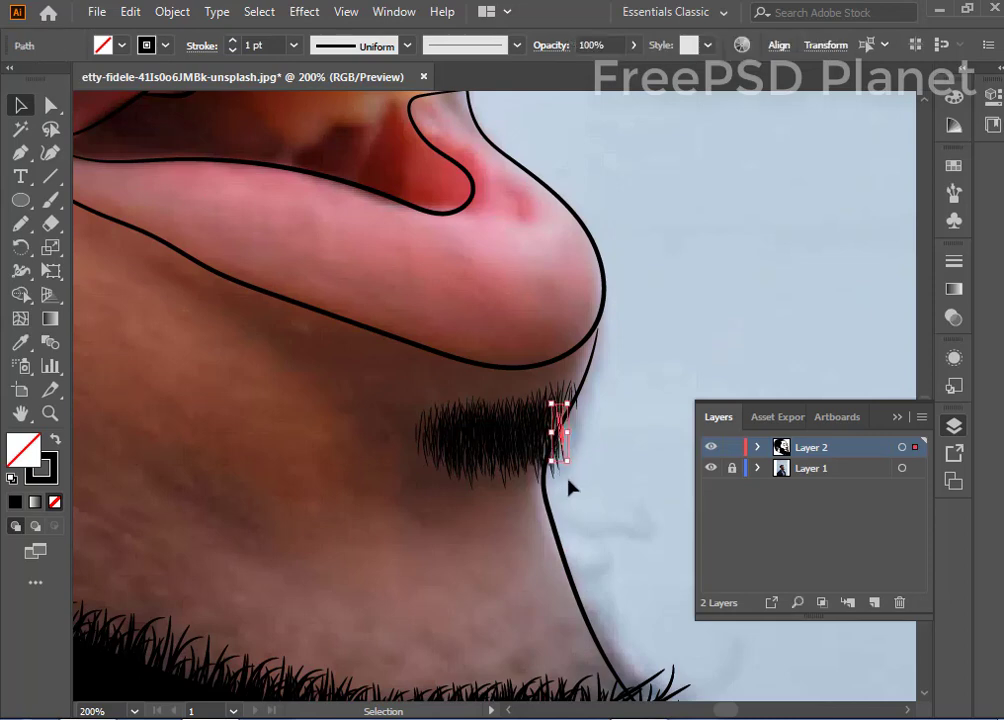
{"action": "key", "text": "Delete"}
{"action": "scroll", "coordinate": [575, 470], "scroll_direction": "down", "scroll_amount": 1}
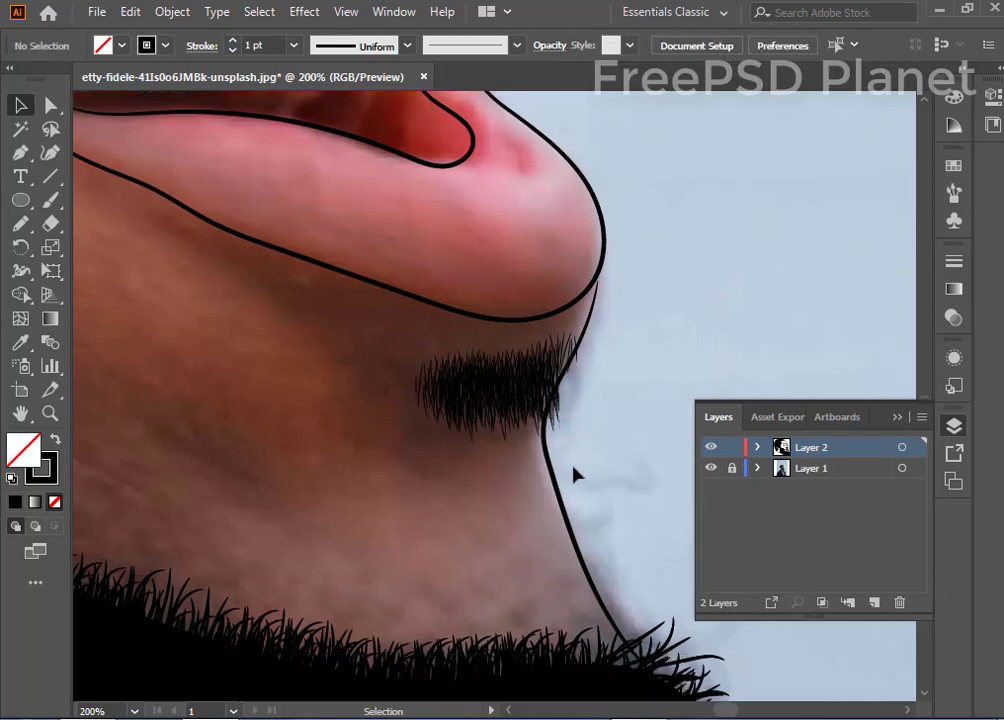
Step: Duplicate Layer 2 as Layer 2 copy, locking the copy and leaving Layer 2 unlocked
{"action": "key", "text": "ctrl+minus"}
{"action": "key", "text": "ctrl+minus"}
{"action": "key", "text": "ctrl+minus"}
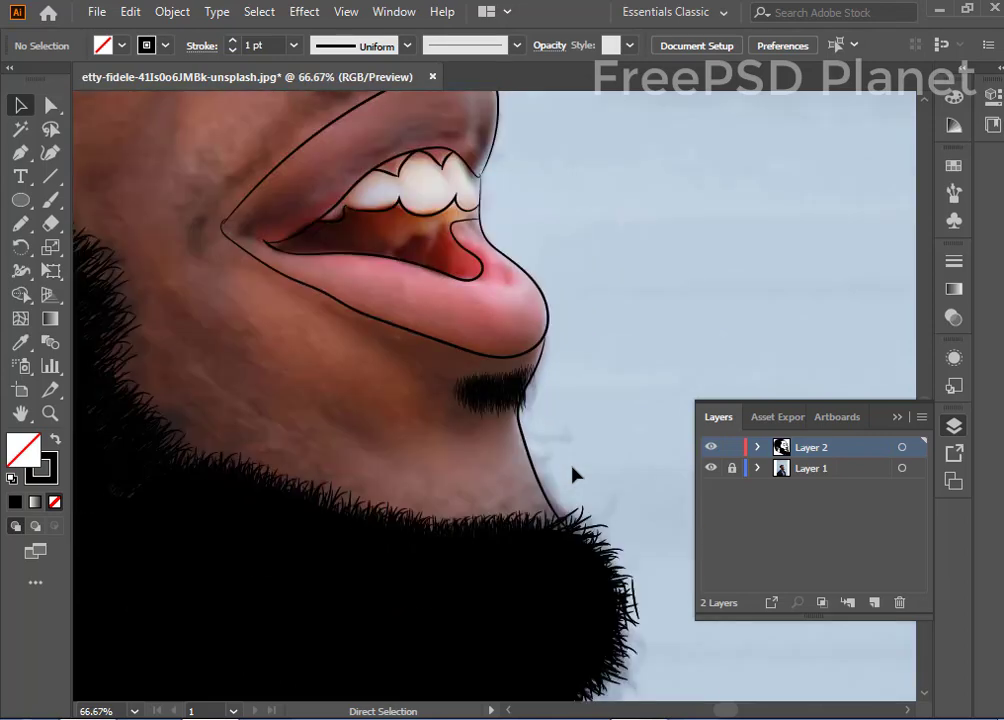
{"action": "key", "text": "ctrl+minus"}
{"action": "key", "text": "ctrl+minus"}
{"action": "key", "text": "ctrl+minus"}
{"action": "key", "text": "ctrl+minus"}
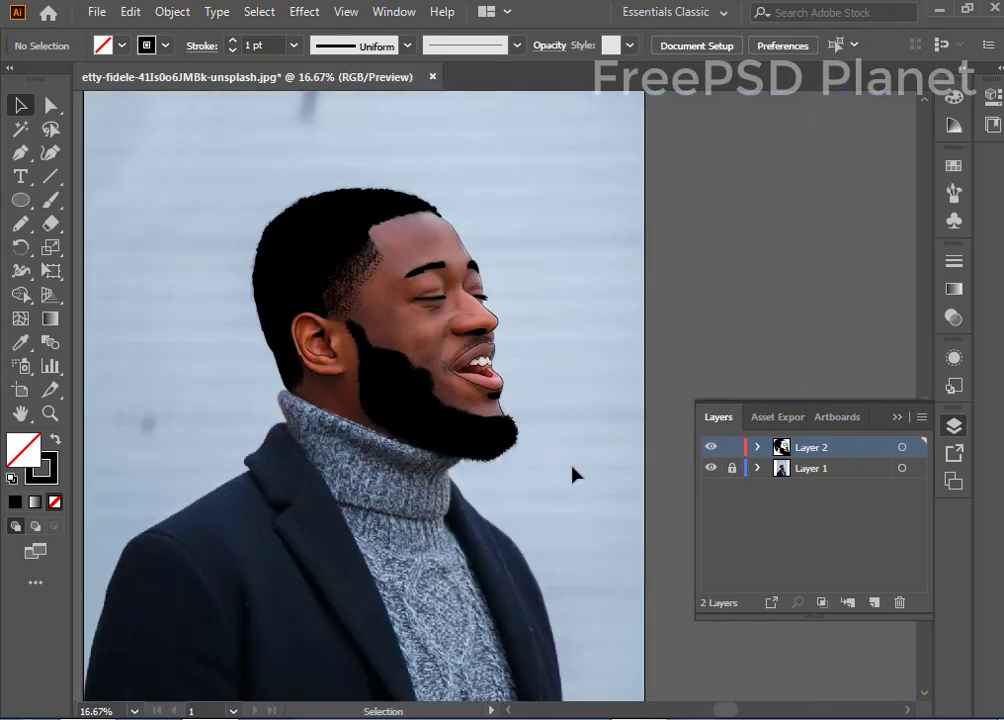
{"action": "left_click", "coordinate": [849, 507]}
{"action": "left_click_drag", "start_coordinate": [873, 604], "coordinate": [873, 604]}
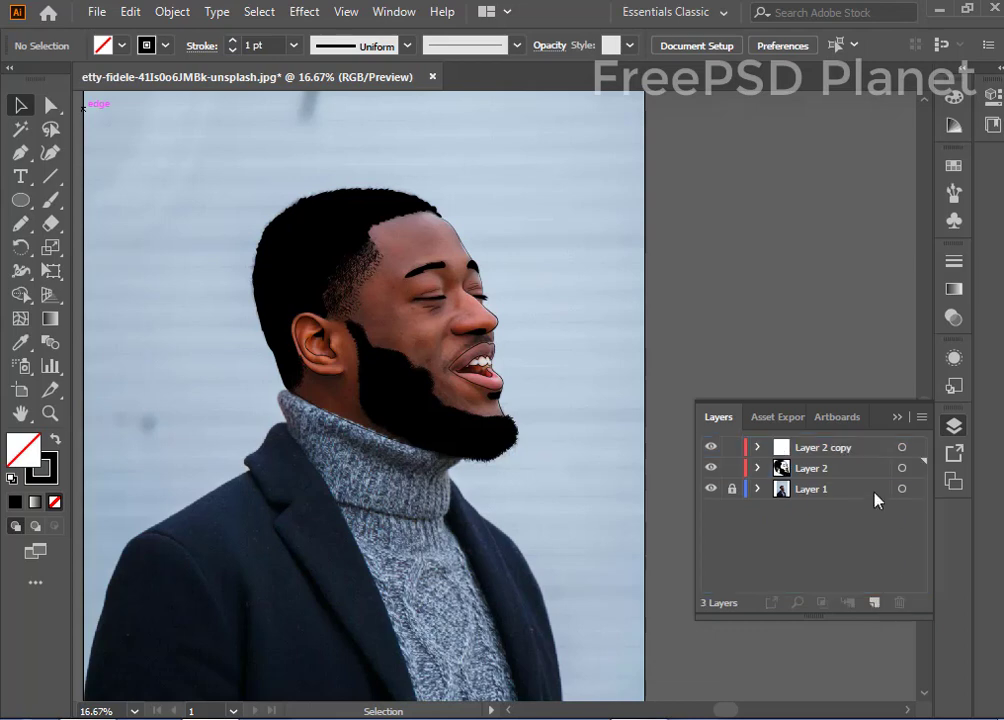
{"action": "left_click", "coordinate": [732, 468]}
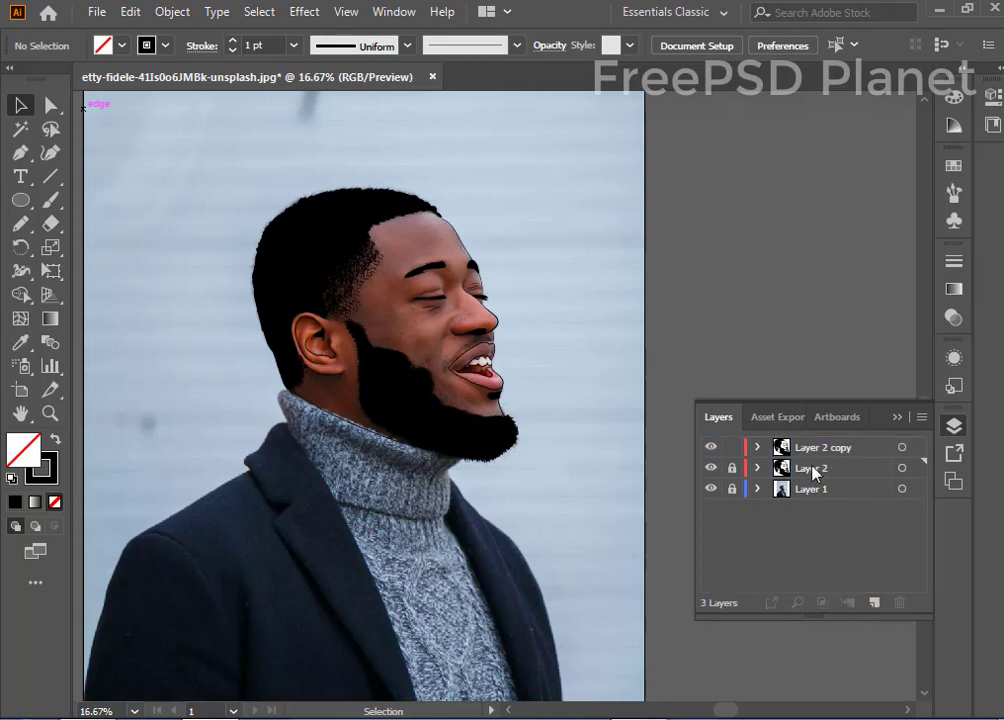
{"action": "left_click", "coordinate": [732, 468]}
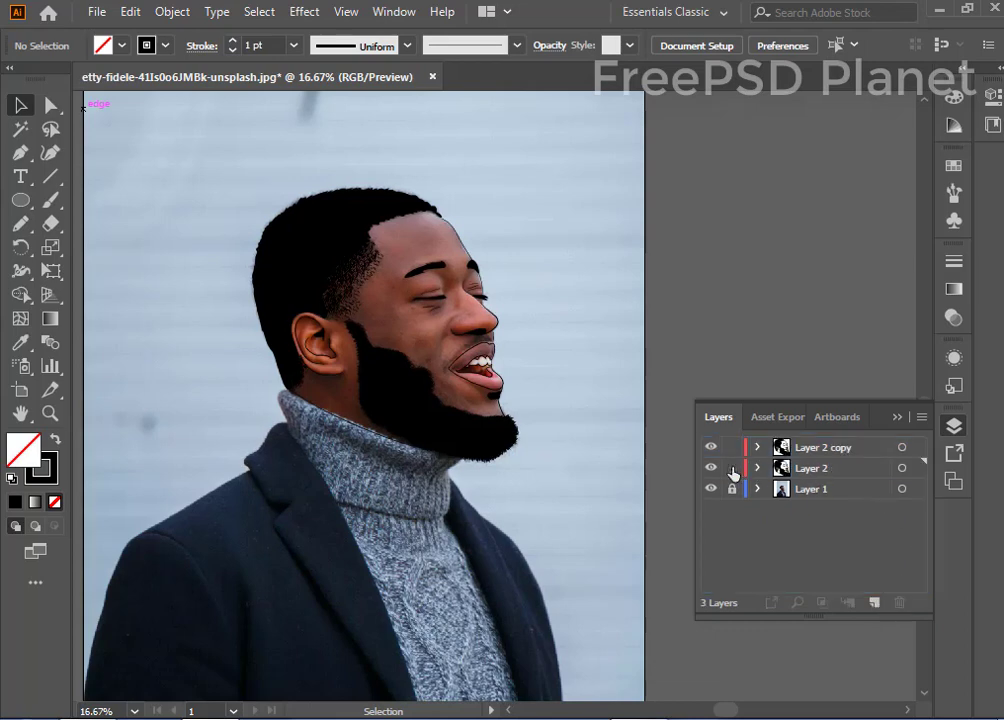
{"action": "left_click", "coordinate": [806, 469]}
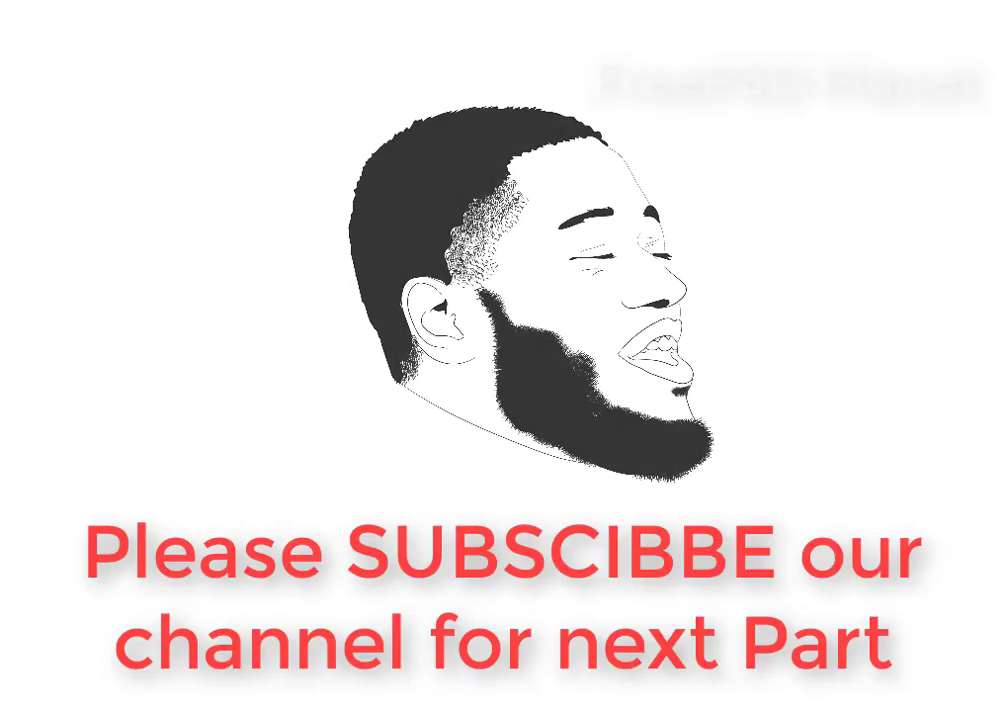